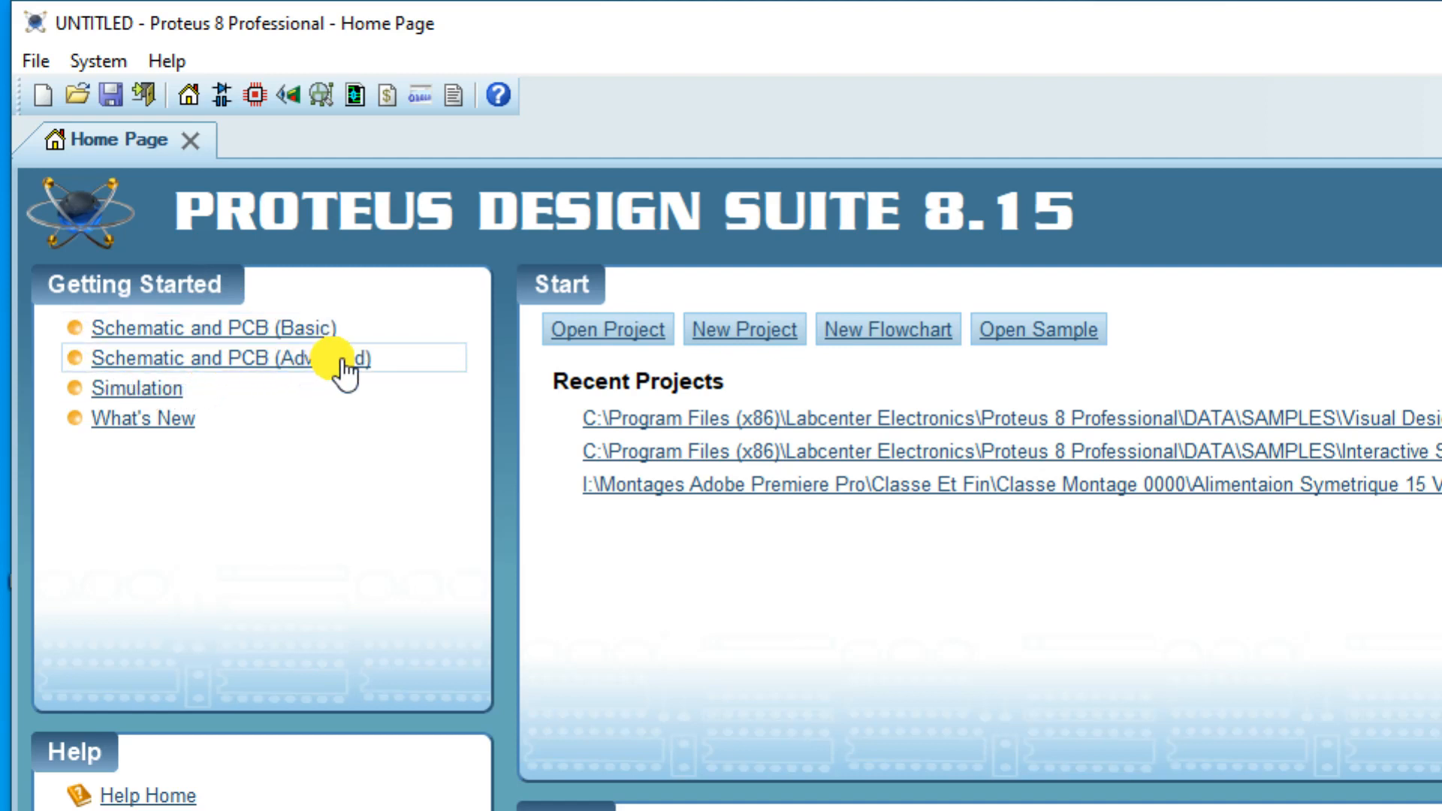
# Open the What's New release notes, read through the new features of the Proteus 8 versions, and close them
pyautogui.click(150, 427)
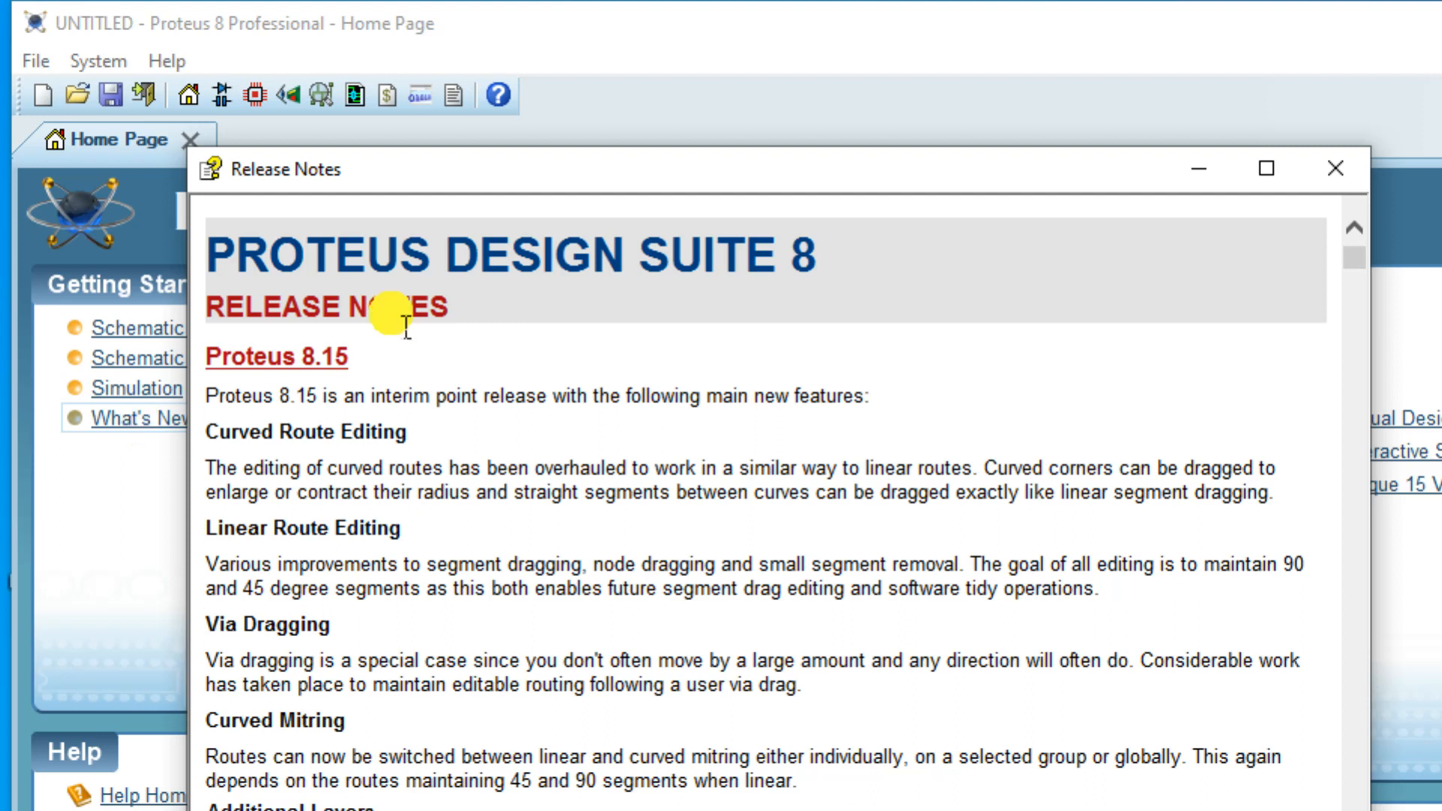
pyautogui.moveTo(518, 164); pyautogui.dragTo(350, 21)
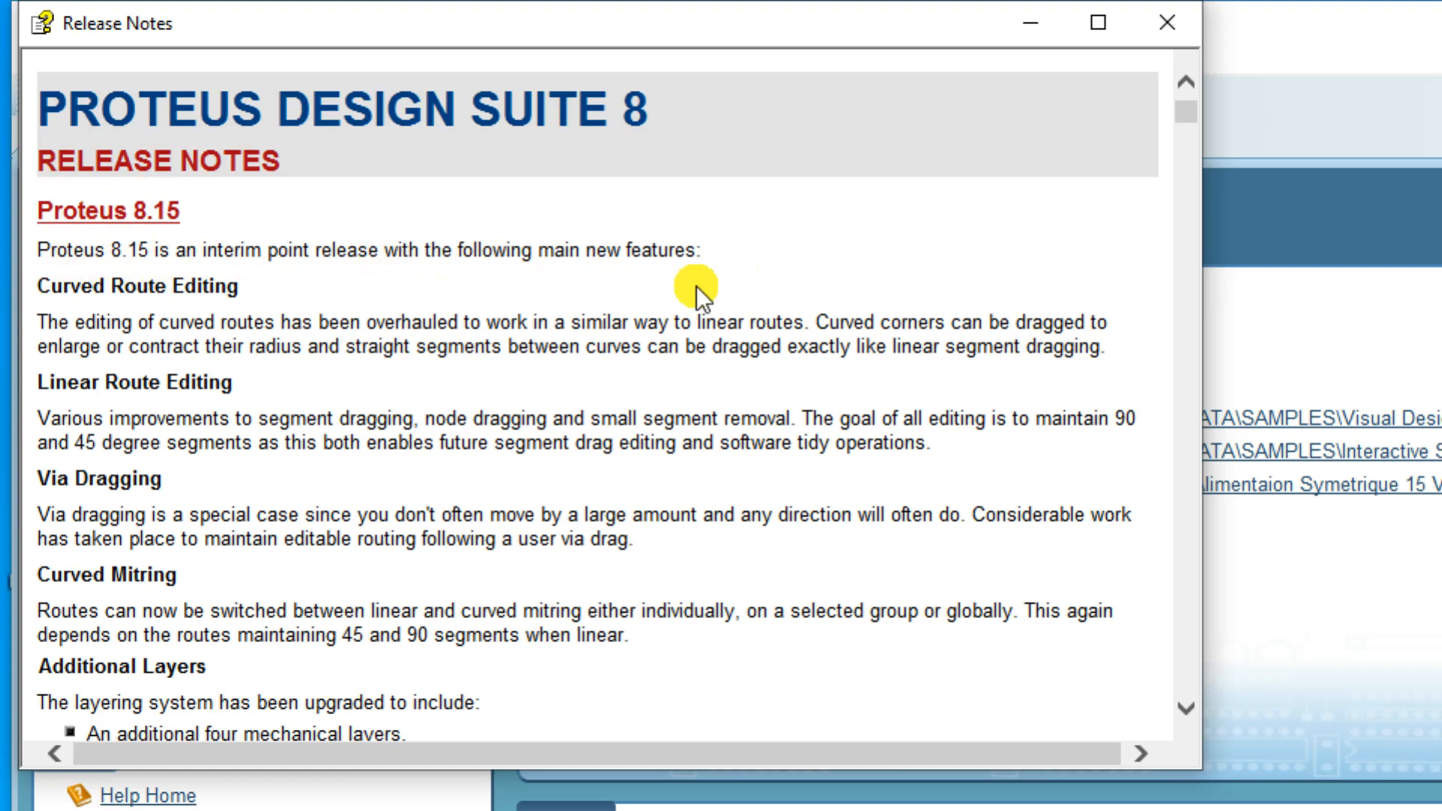
pyautogui.scroll(-7, 690, 286)
pyautogui.scroll(-3, 691, 287)
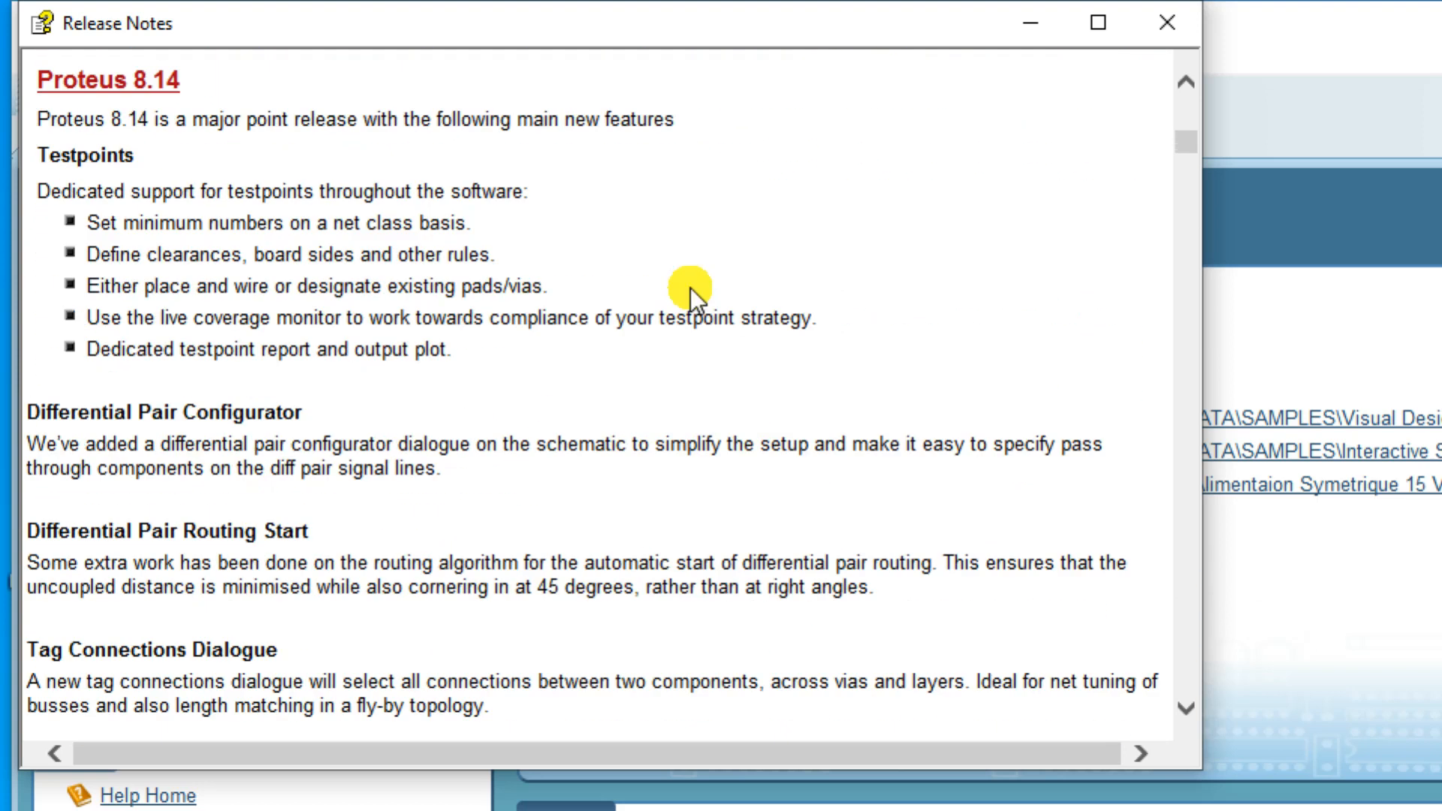
pyautogui.scroll(-3, 691, 286)
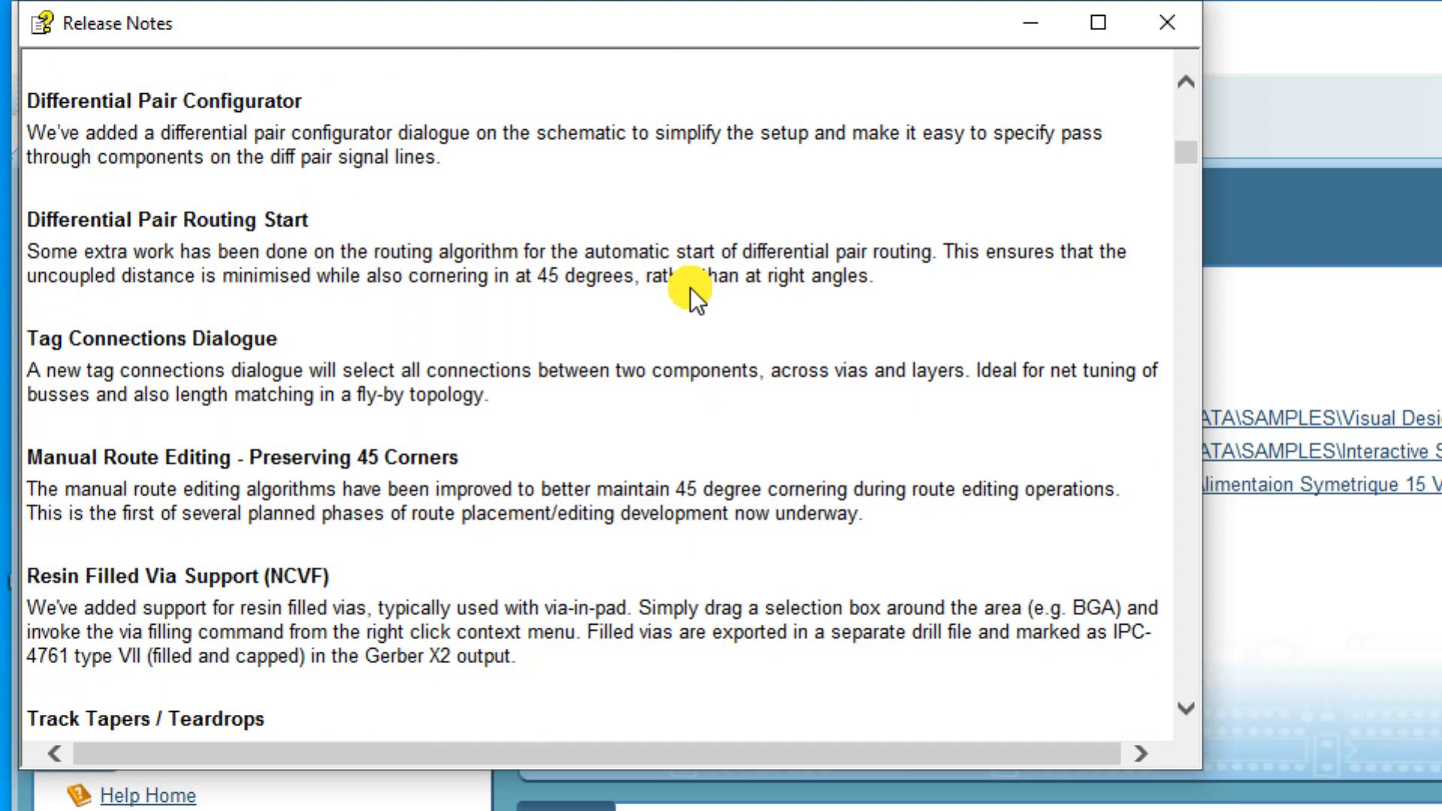
pyautogui.scroll(-10, 690, 287)
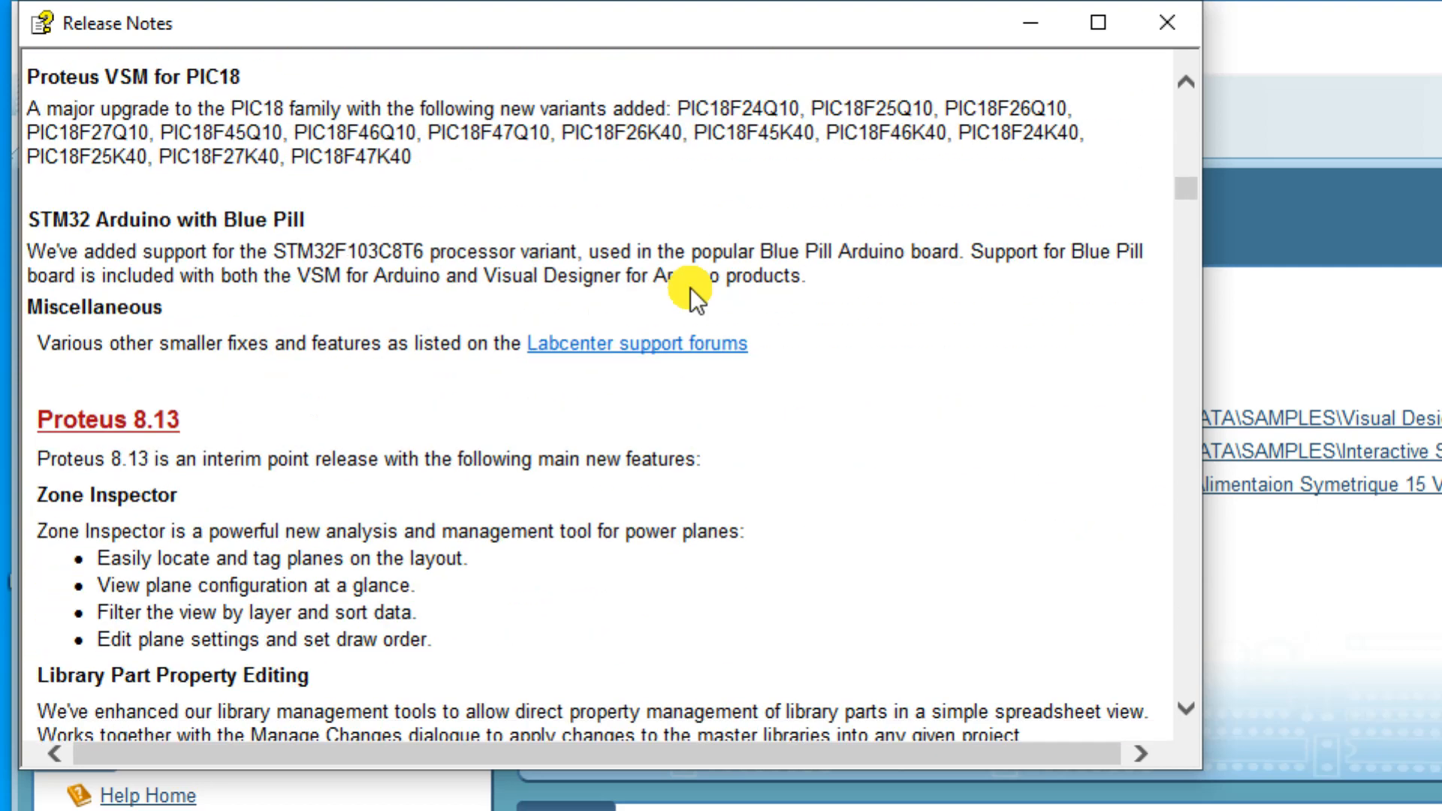
pyautogui.scroll(-7, 691, 287)
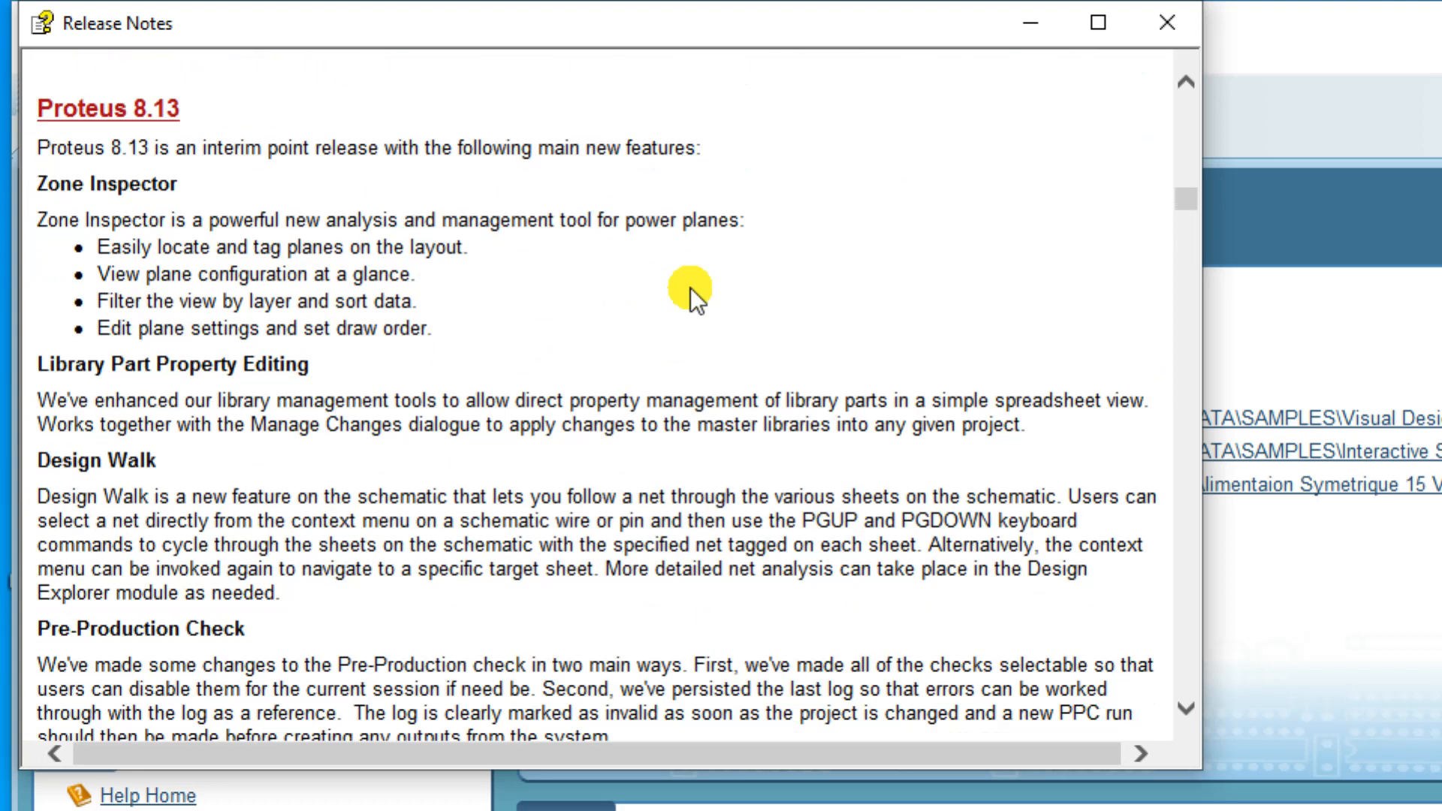
pyautogui.scroll(-2, 690, 287)
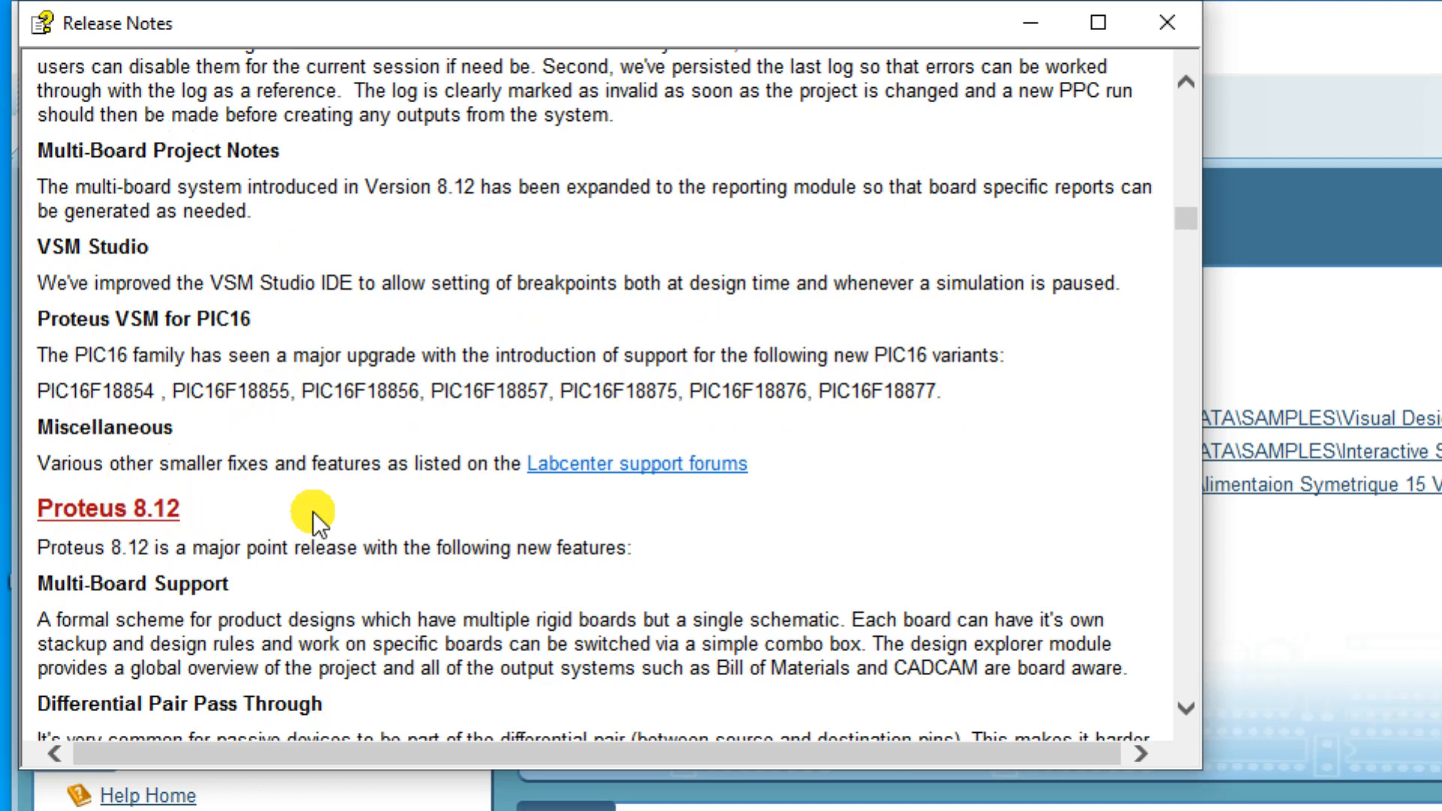
pyautogui.scroll(-8, 313, 510)
pyautogui.scroll(-5, 319, 515)
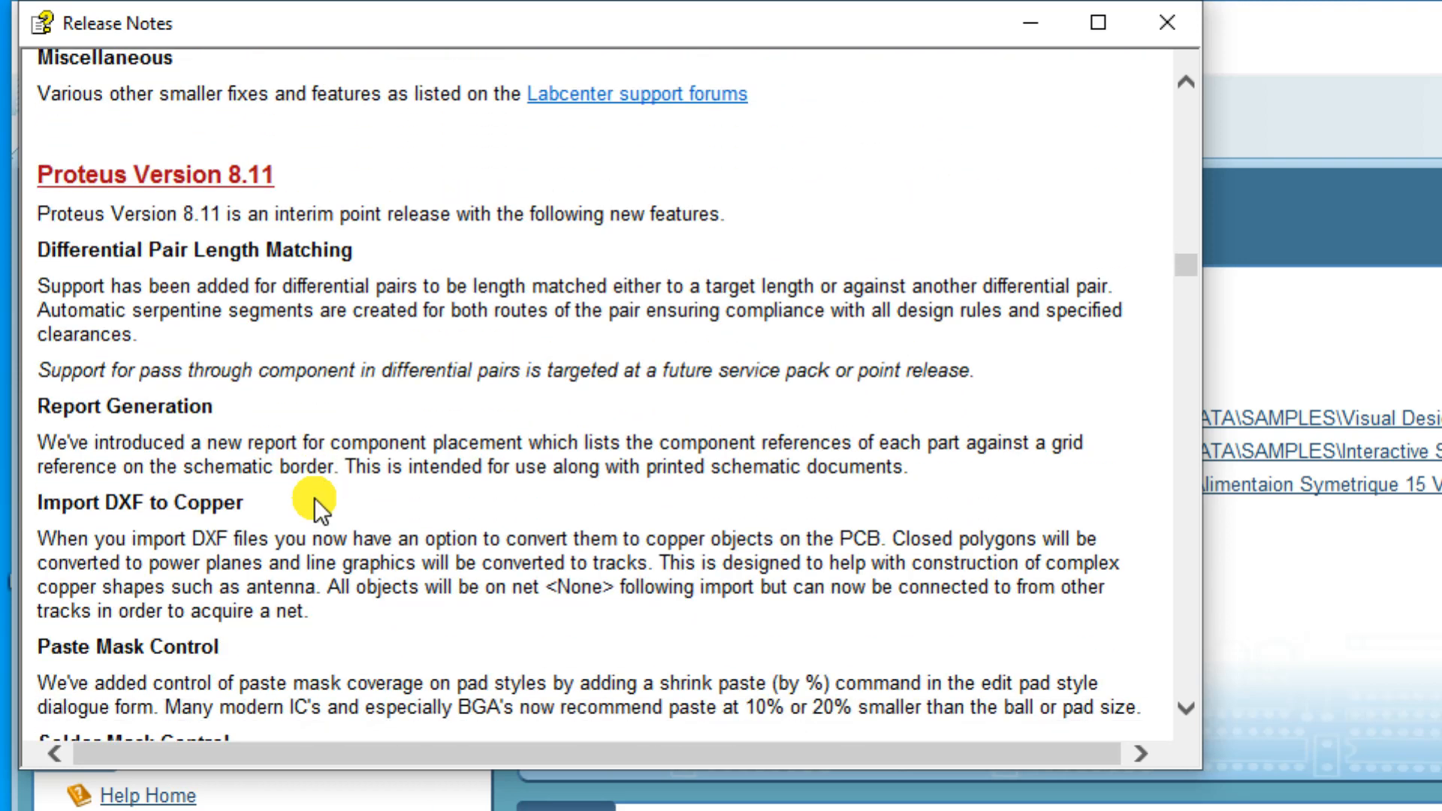
pyautogui.scroll(-10, 314, 498)
pyautogui.scroll(-15, 314, 498)
pyautogui.scroll(-15, 314, 497)
pyautogui.scroll(-15, 329, 507)
pyautogui.scroll(-15, 329, 508)
pyautogui.scroll(-8, 314, 497)
pyautogui.scroll(-10, 314, 497)
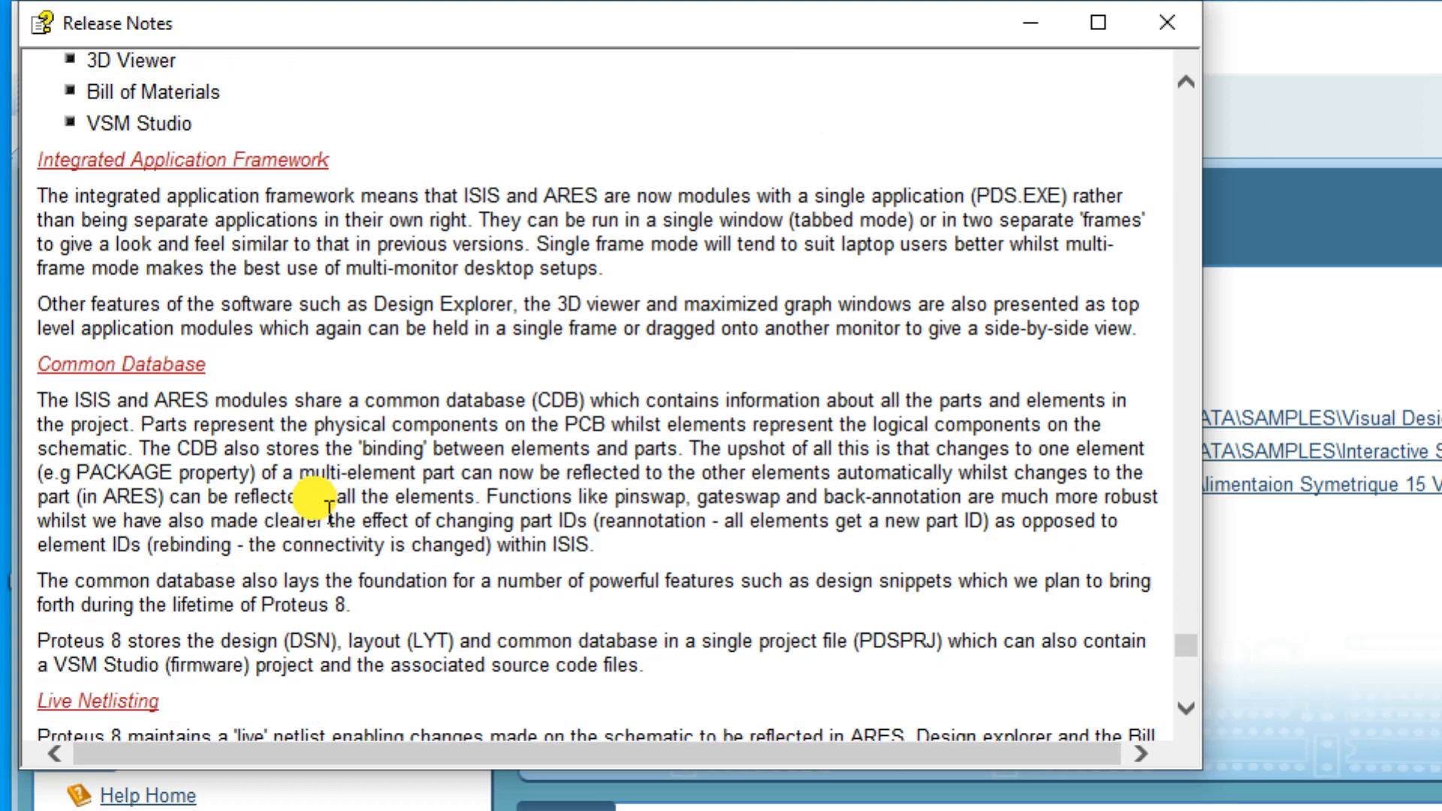
pyautogui.click(1183, 26)
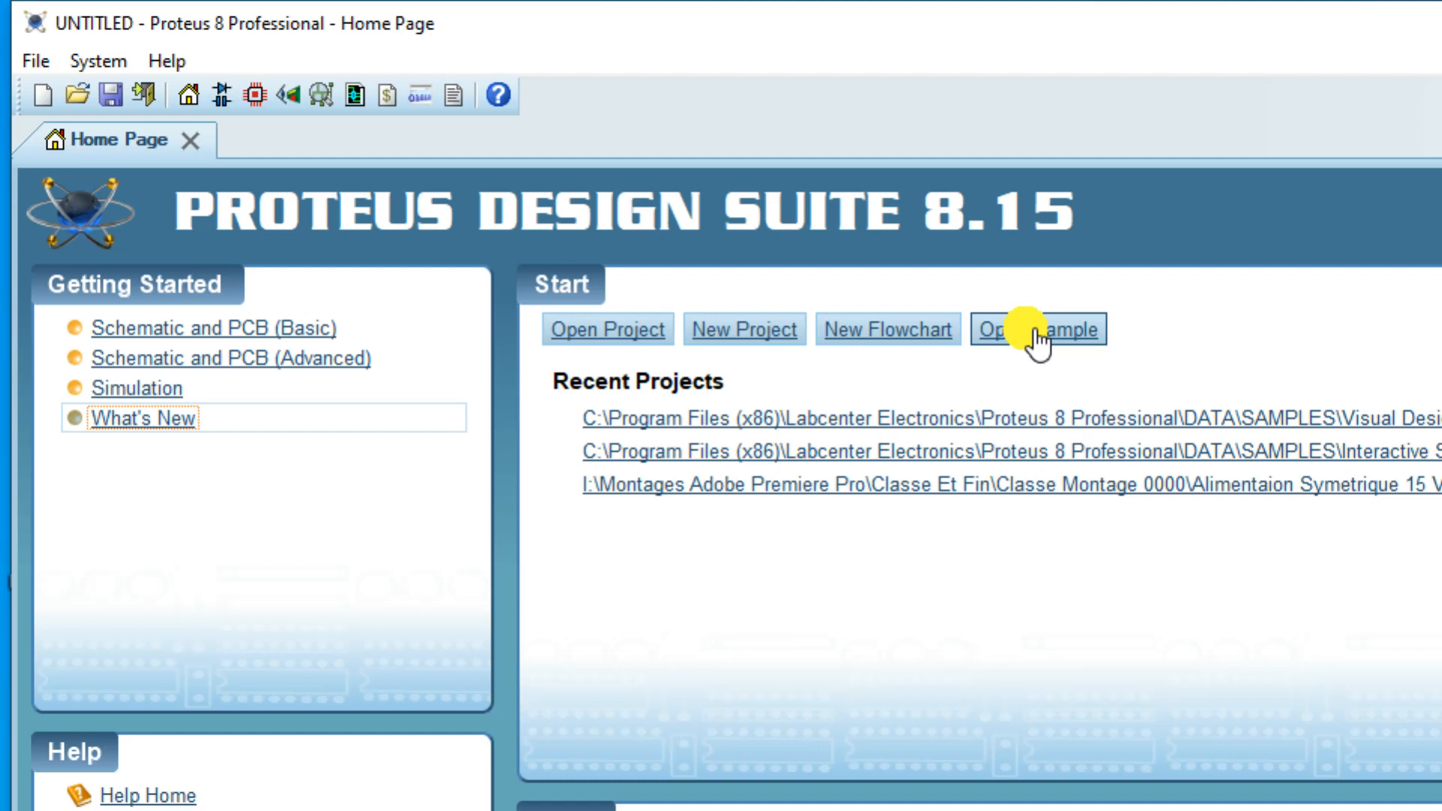
# Open the Noise Generator sample project from the Generator Scripts category of the sample projects
pyautogui.click(1038, 338)
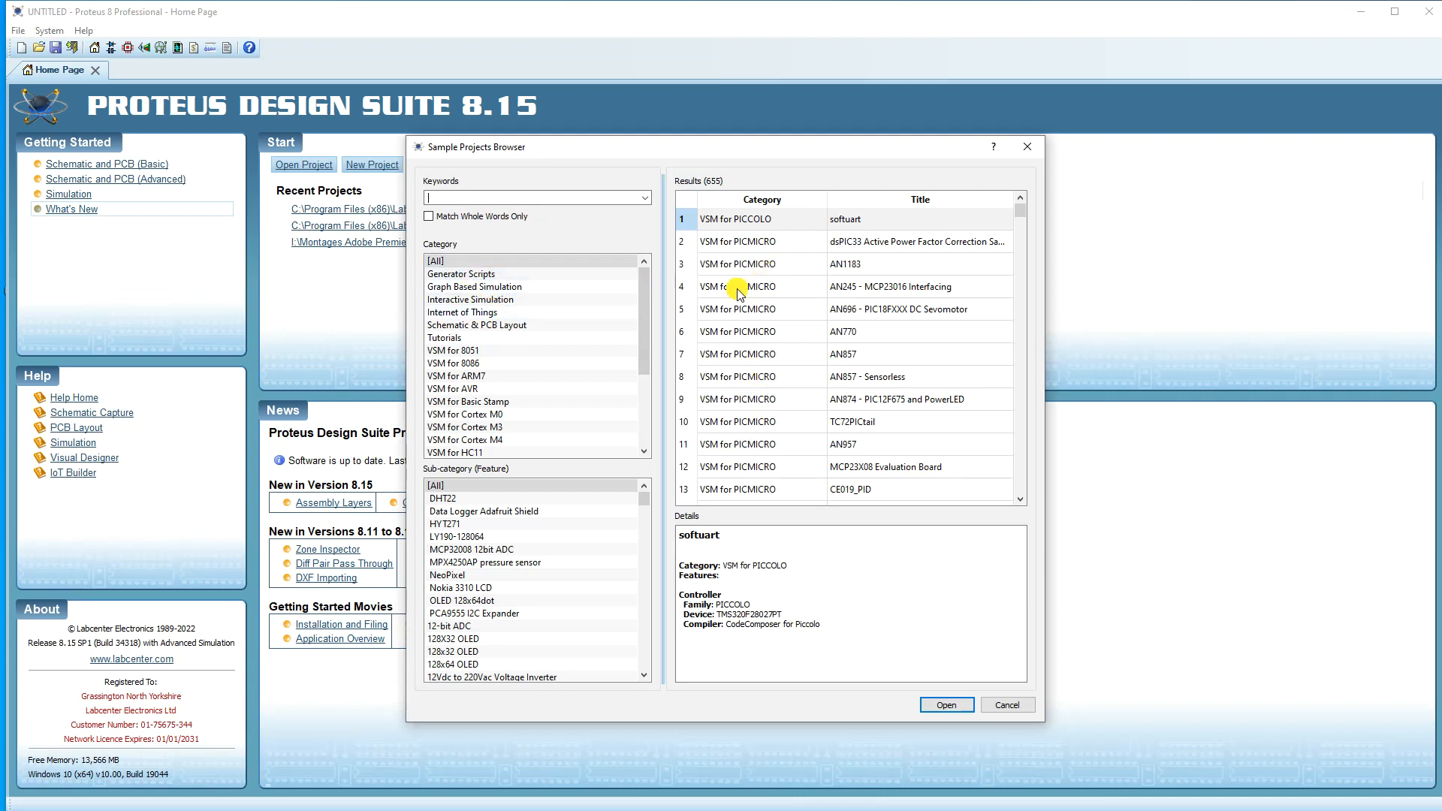
pyautogui.click(435, 261)
pyautogui.click(462, 274)
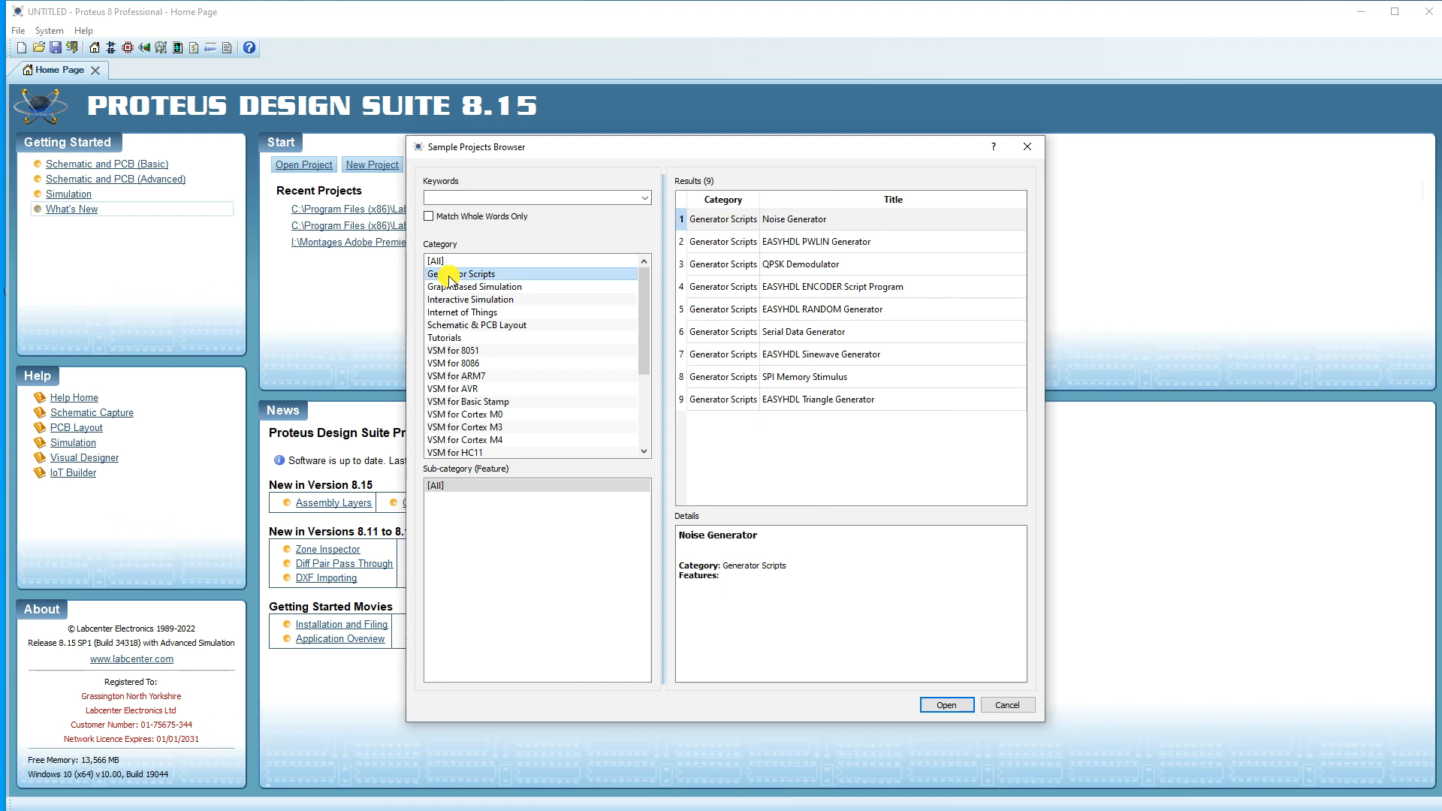
pyautogui.click(788, 222)
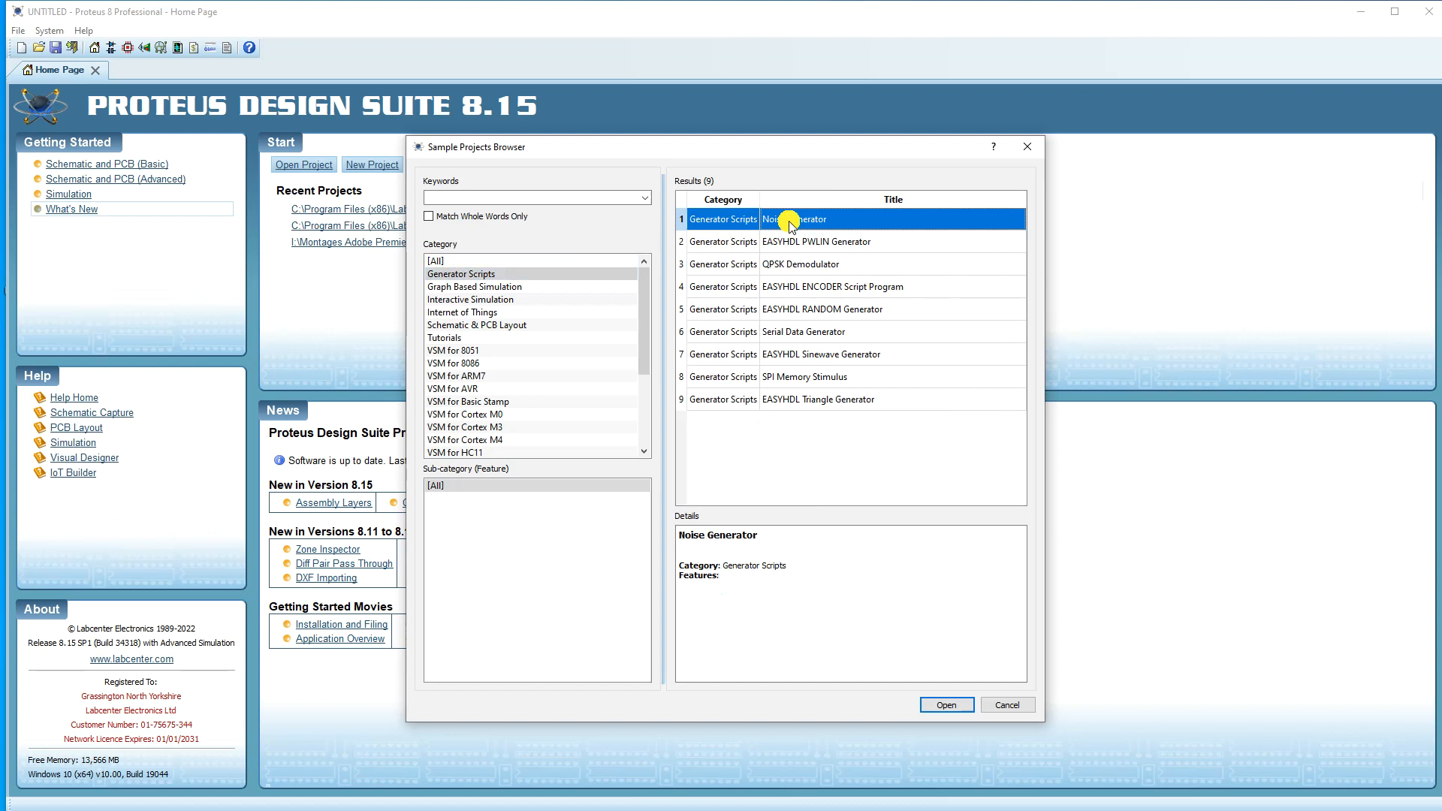
pyautogui.doubleClick(790, 224)
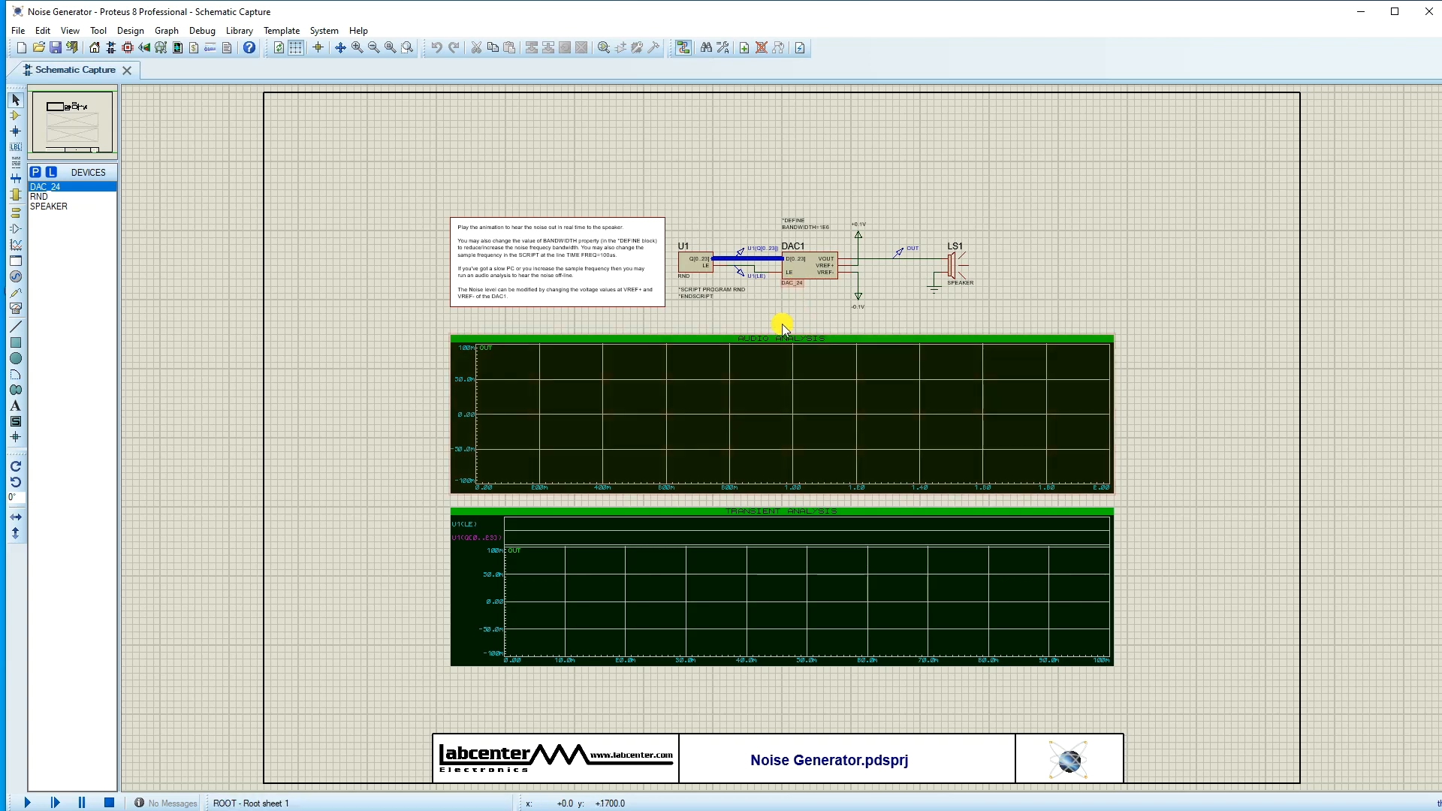
# Run the simulation of the noise generator circuit around U1, DAC1 and the speaker, and stop it
pyautogui.press('F6')
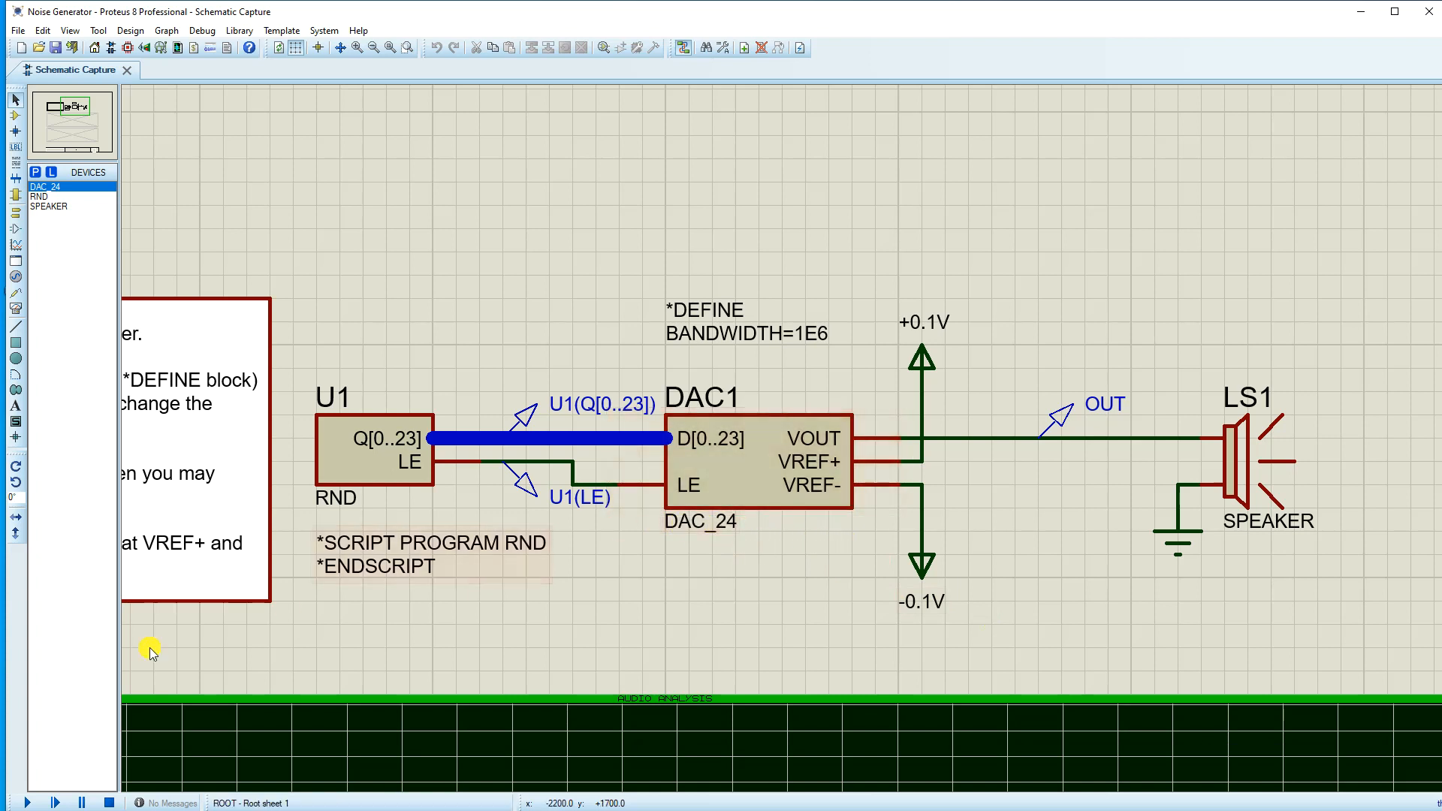
pyautogui.click(27, 802)
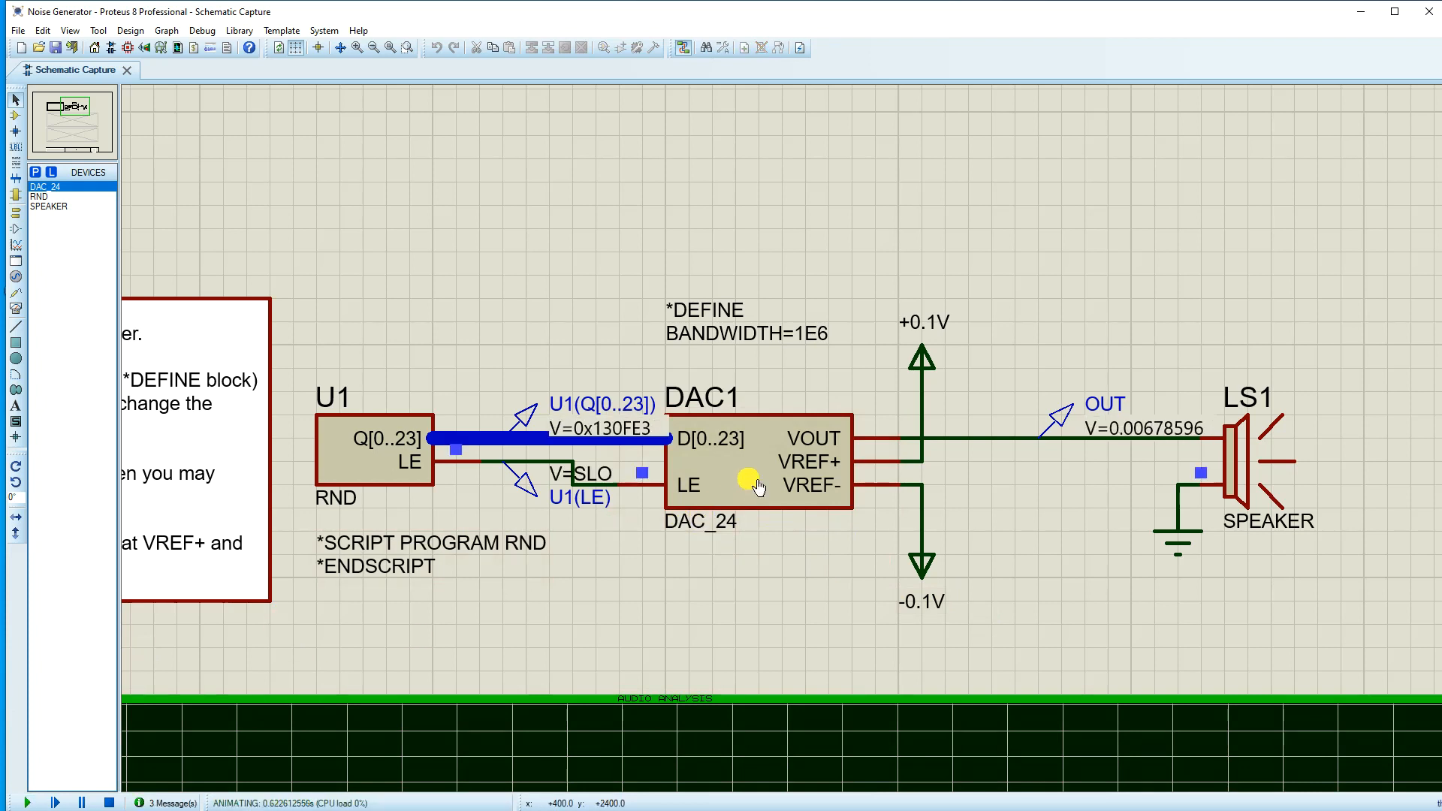
pyautogui.click(109, 802)
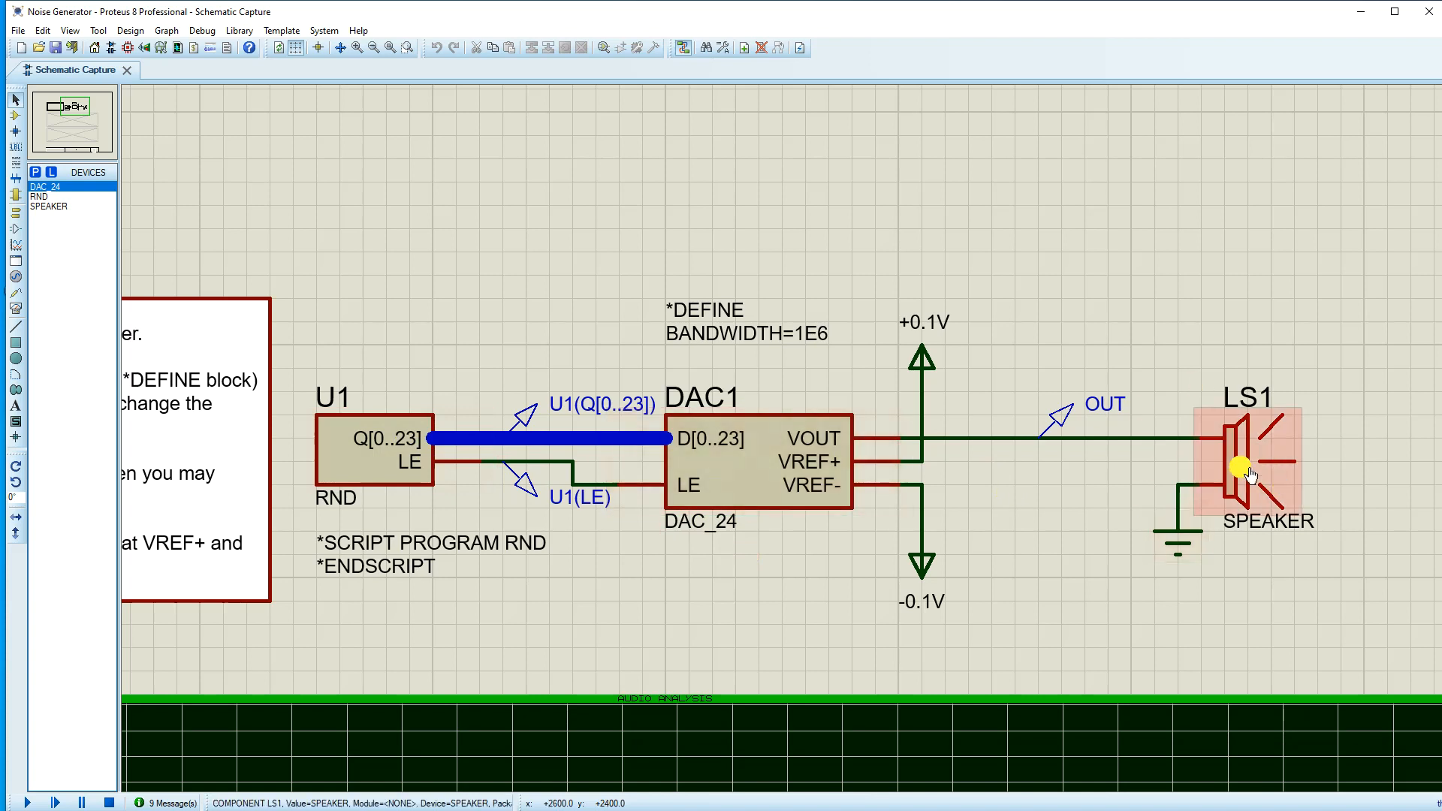
# Bring the explanatory note beside the noise generator circuit into view and close the project's schematic
pyautogui.scroll(-1, 781, 437)
pyautogui.middleClick(752, 433)
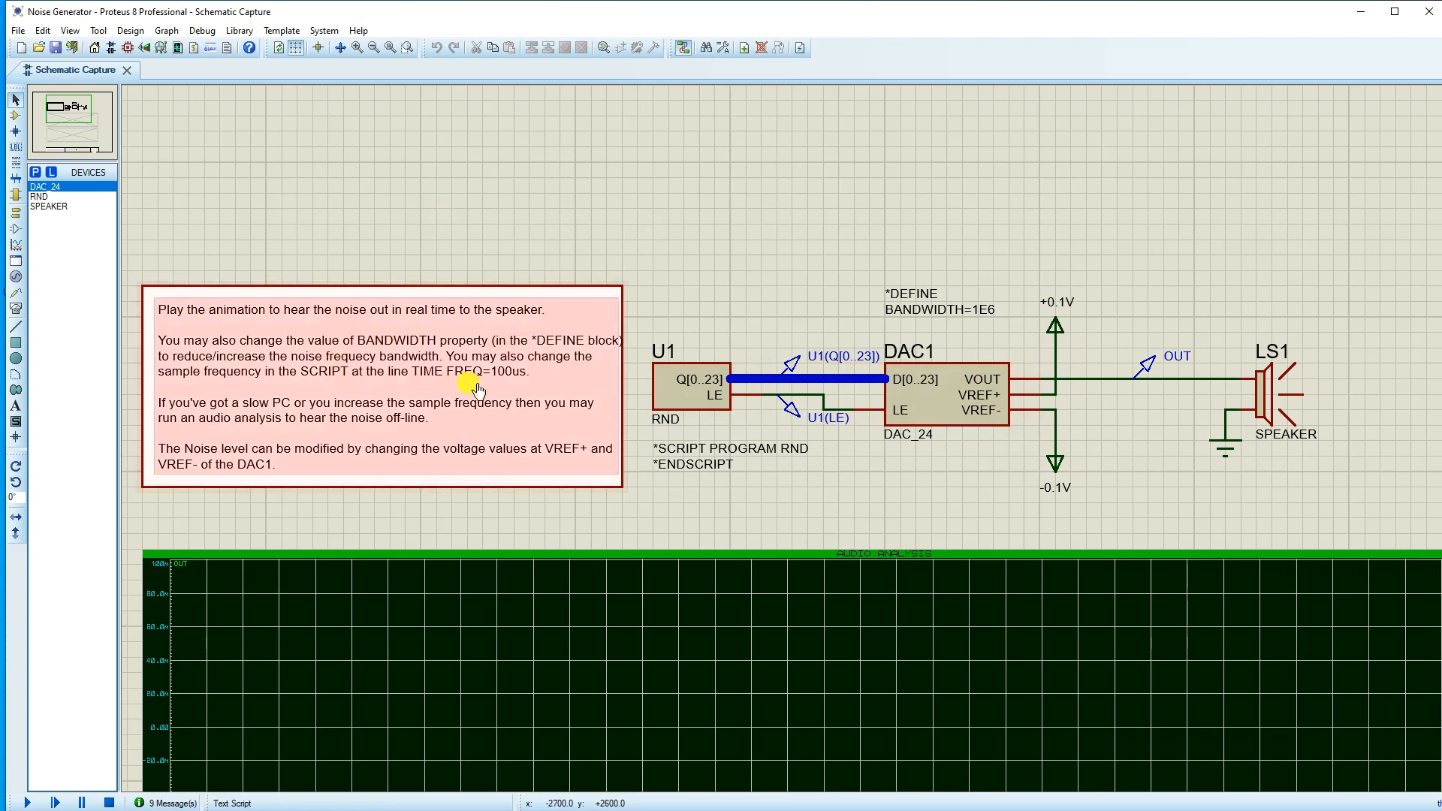
pyautogui.click(126, 70)
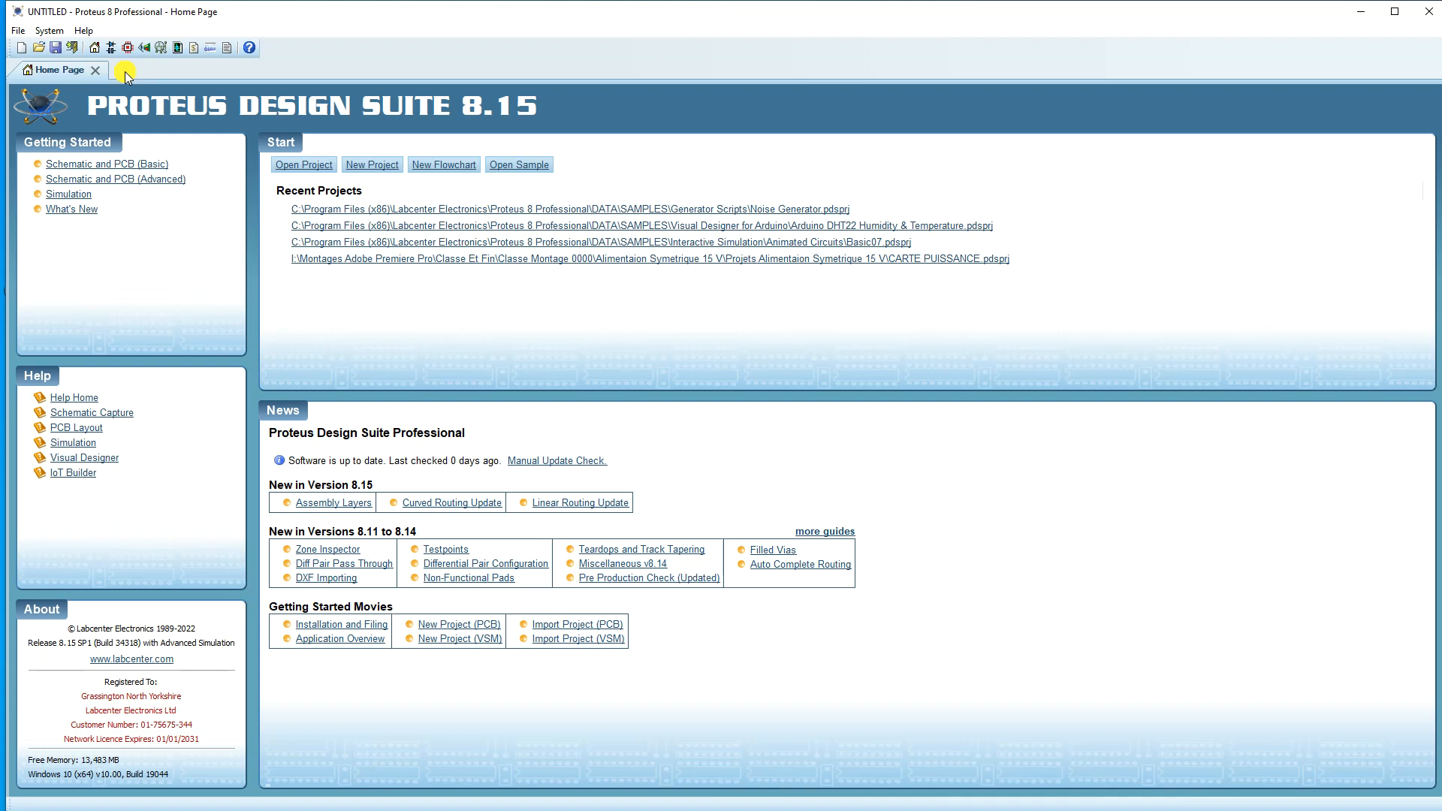
# Reopen the sample projects browser and look through the Generator Scripts and Graph Based Simulation samples
pyautogui.click(516, 165)
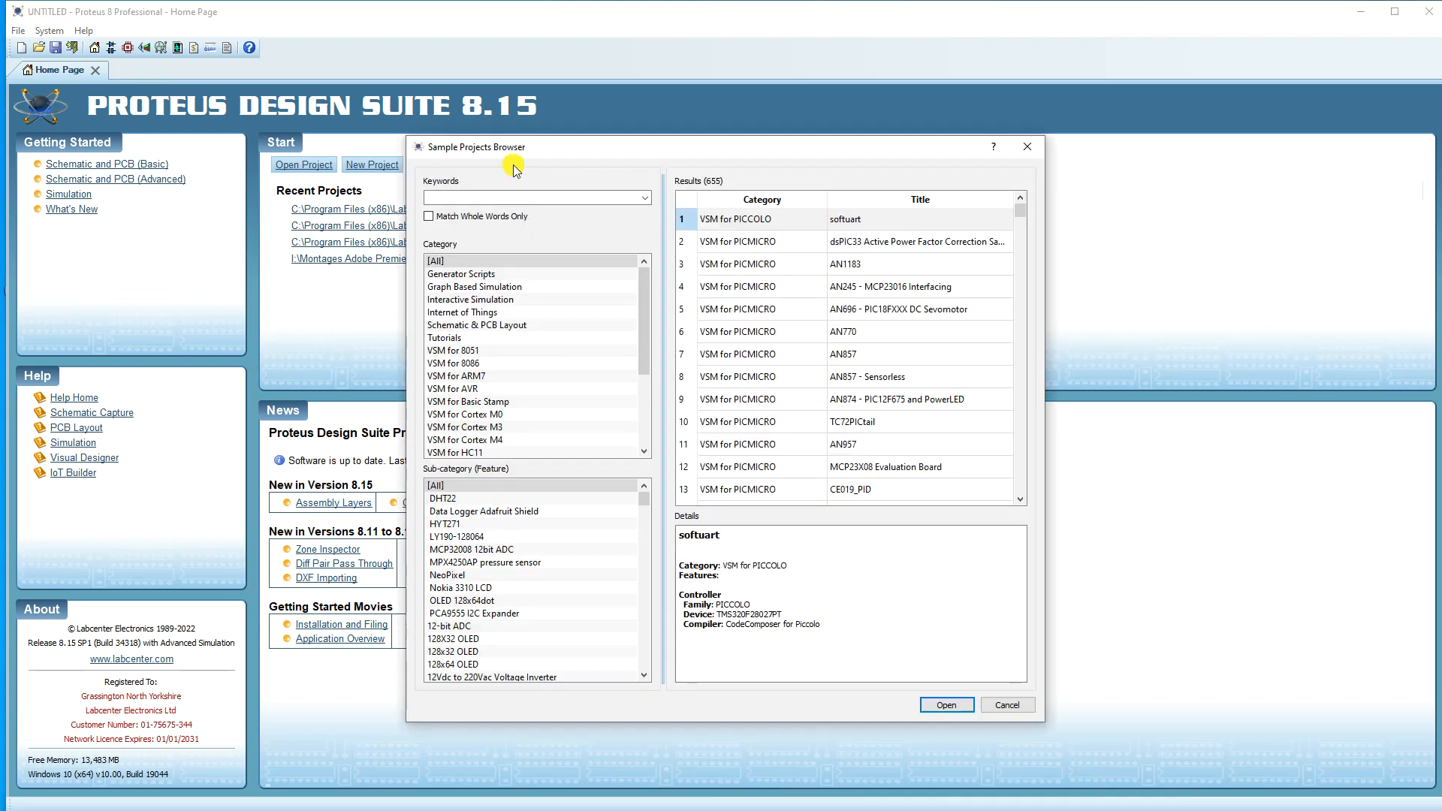
pyautogui.click(493, 274)
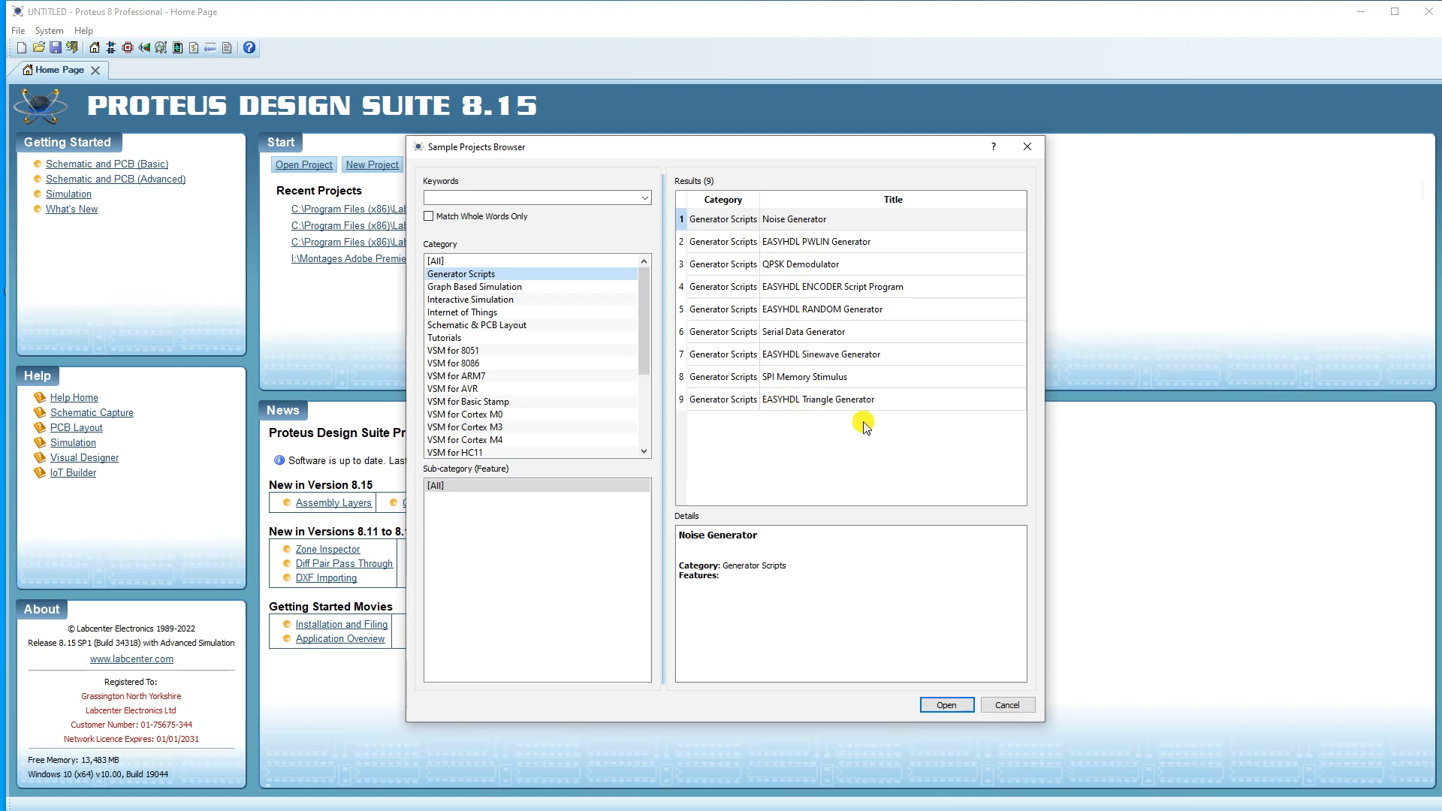
pyautogui.click(473, 288)
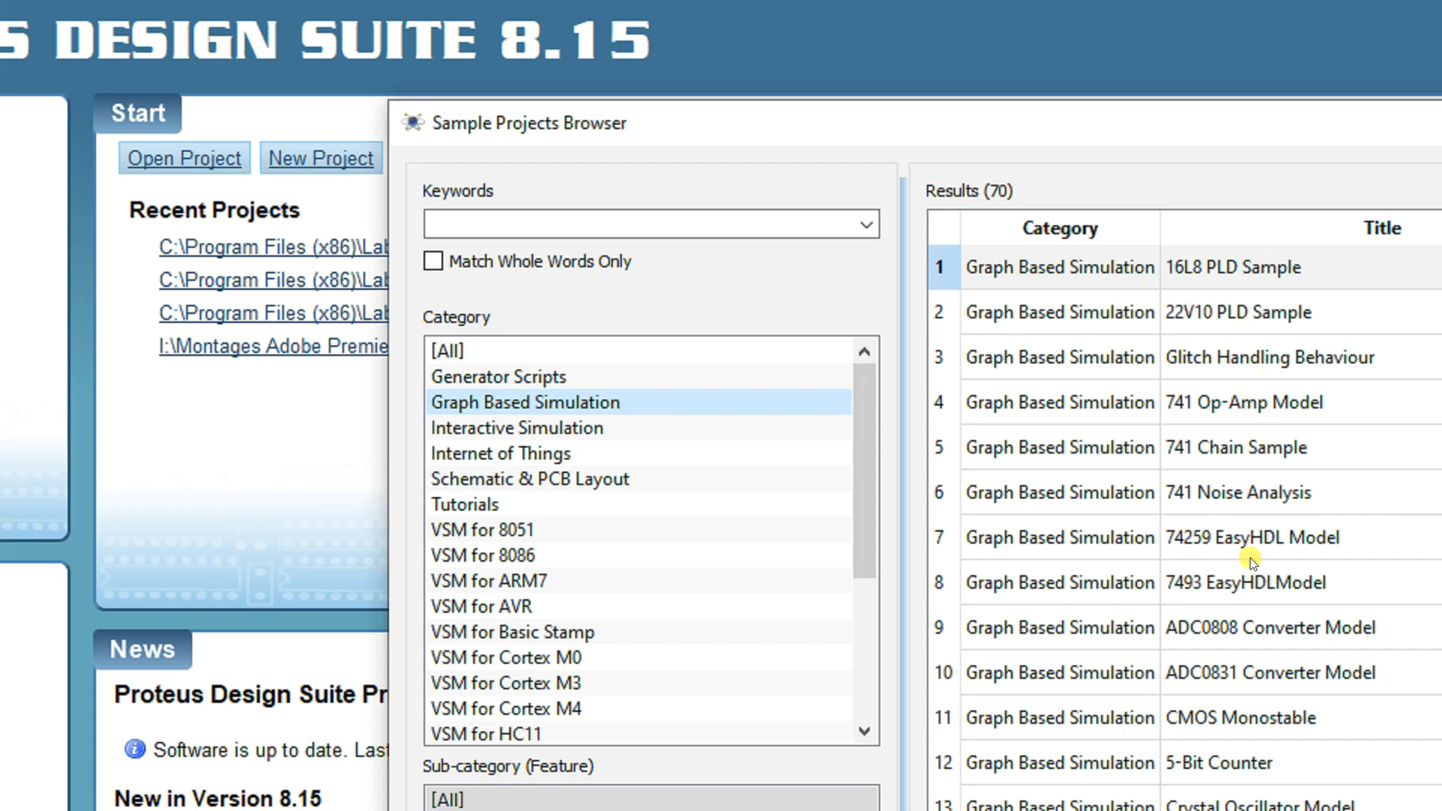
pyautogui.scroll(-3, 1183, 569)
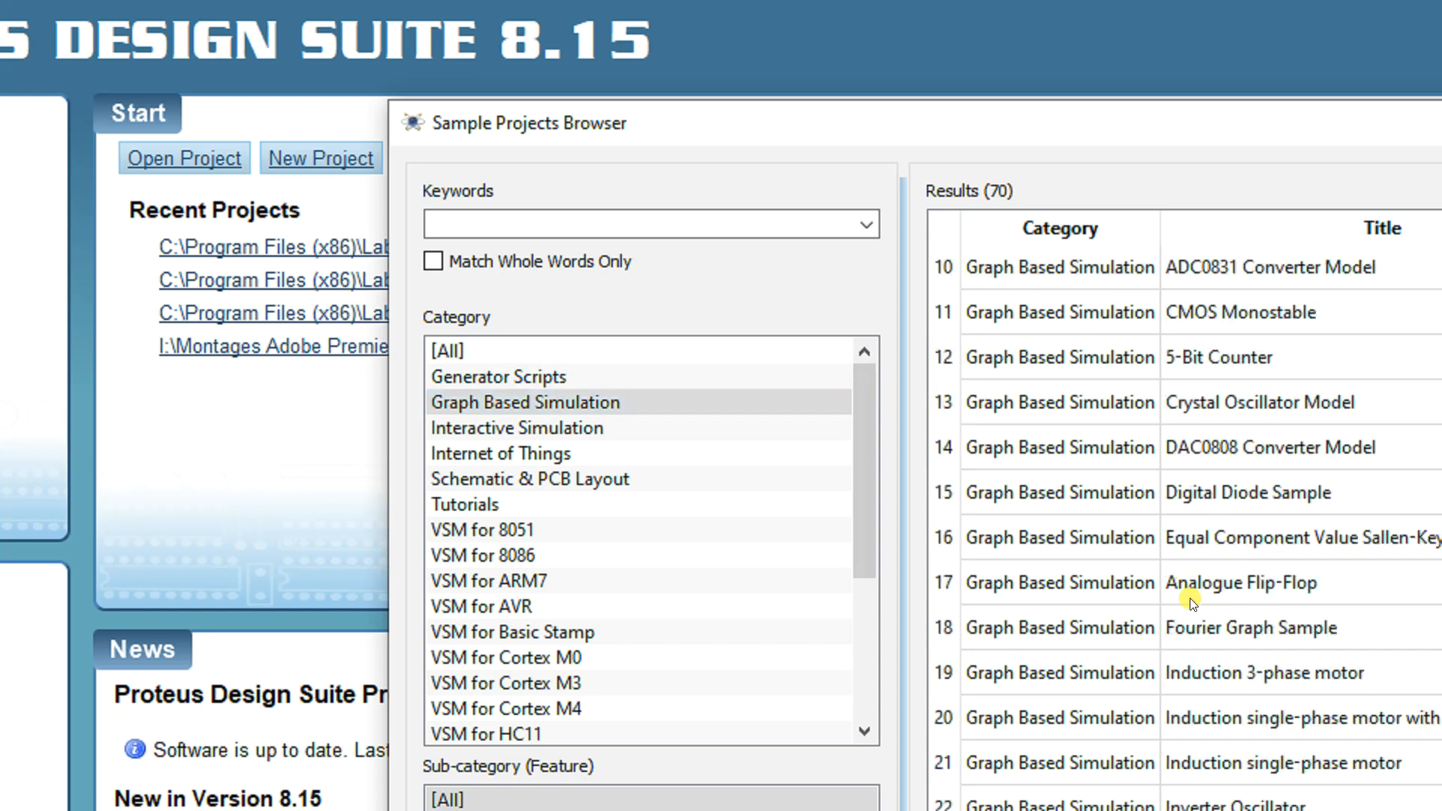
pyautogui.scroll(-5, 1191, 676)
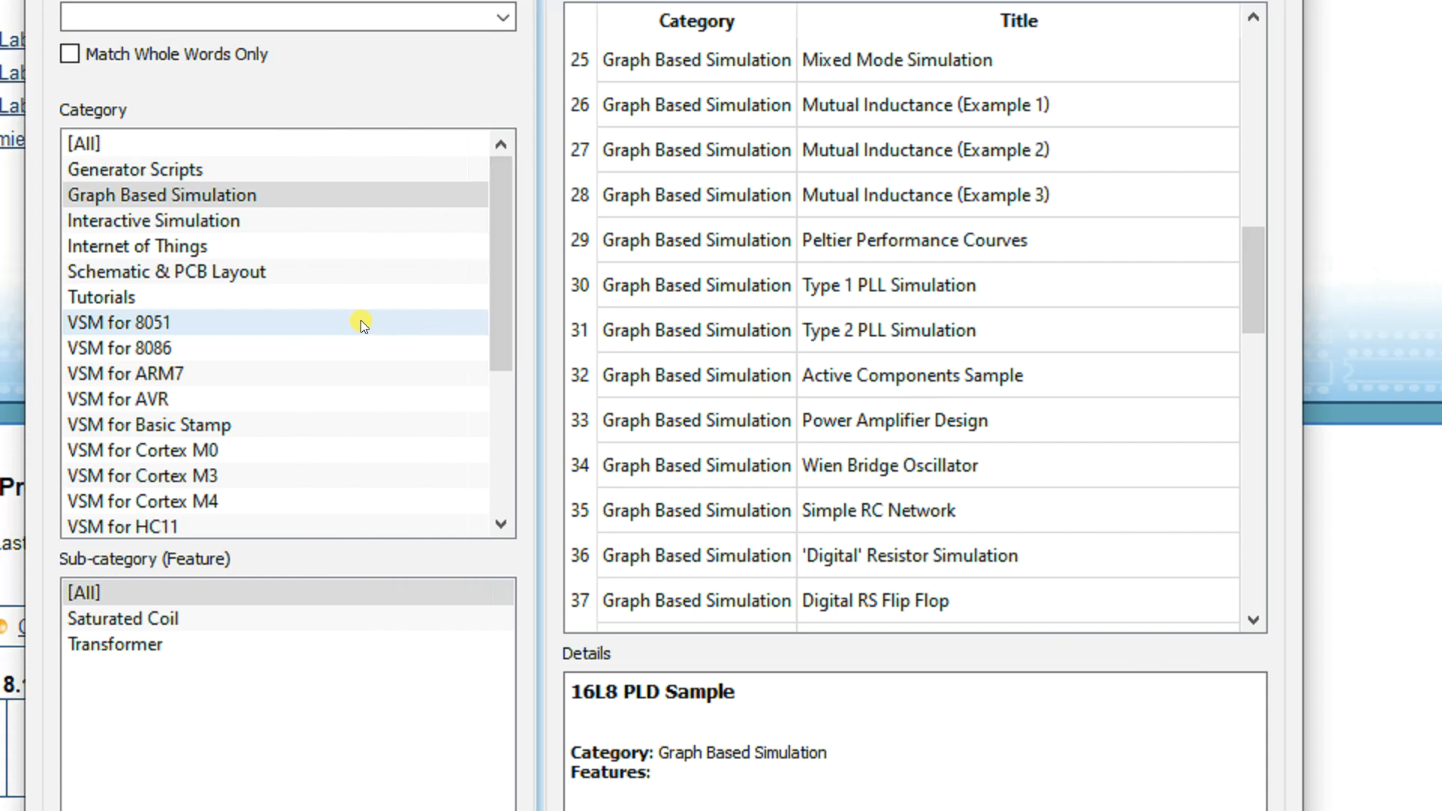
# Browse the Interactive Simulation samples and open the Diodes and Rectification 4 project
pyautogui.click(104, 229)
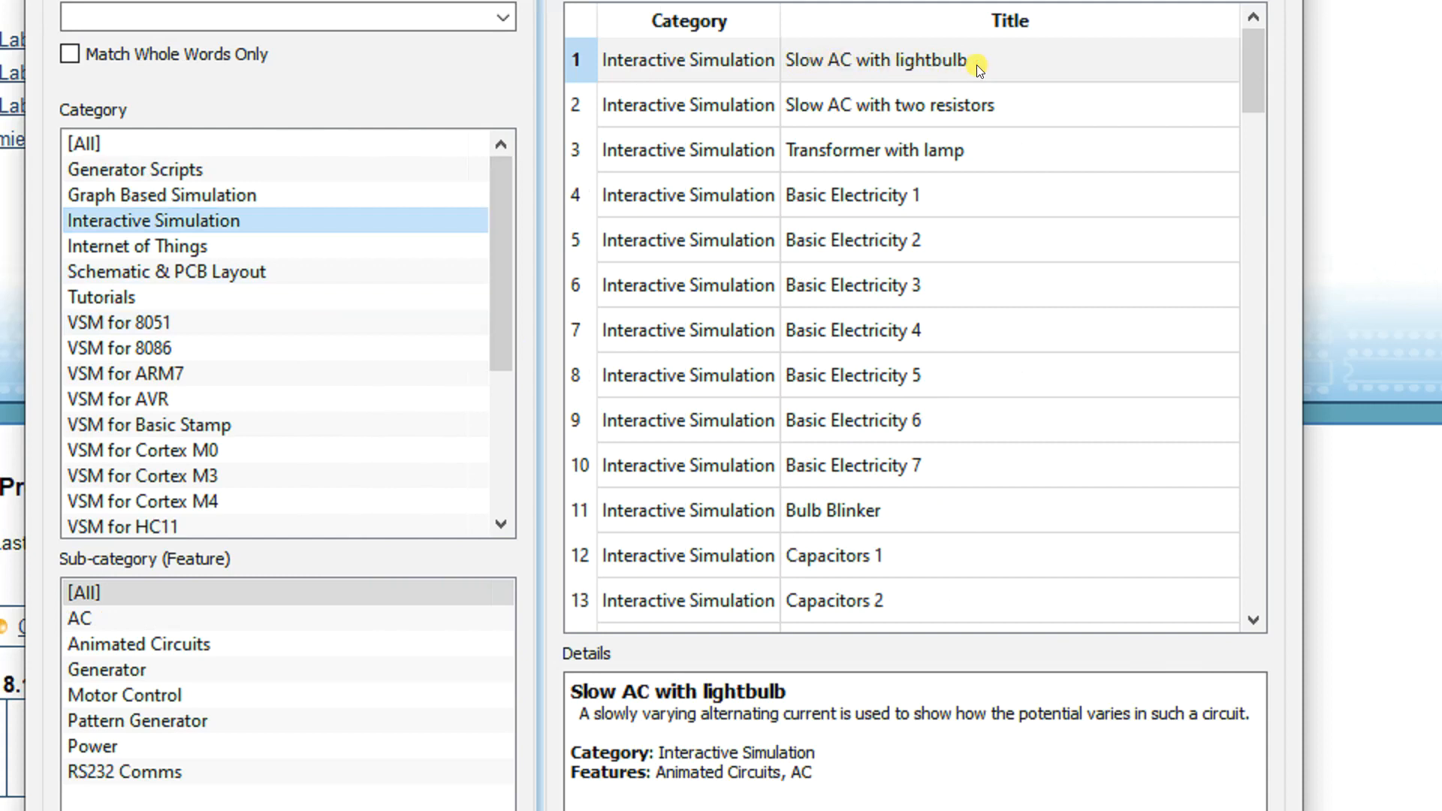
pyautogui.click(858, 109)
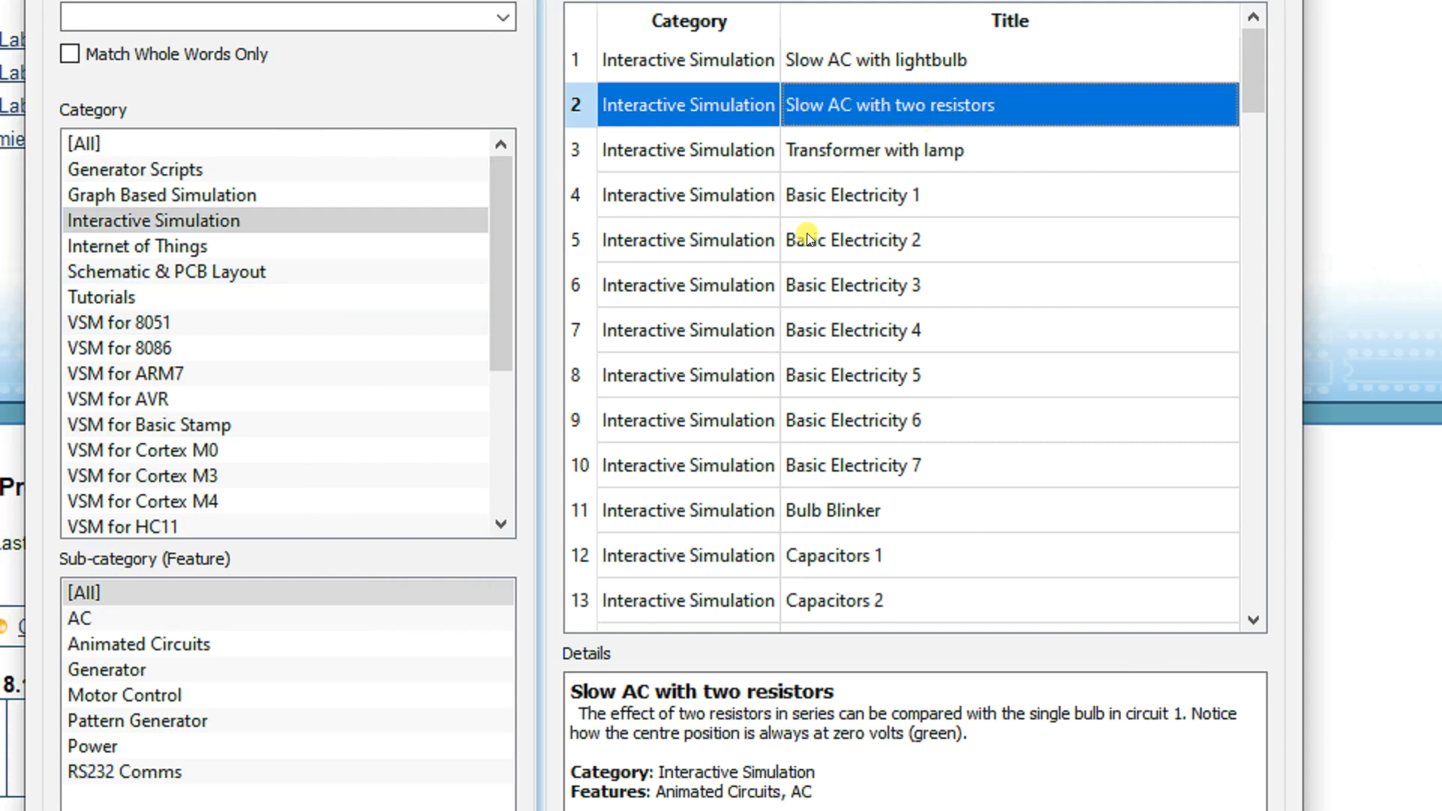
pyautogui.scroll(-3, 808, 238)
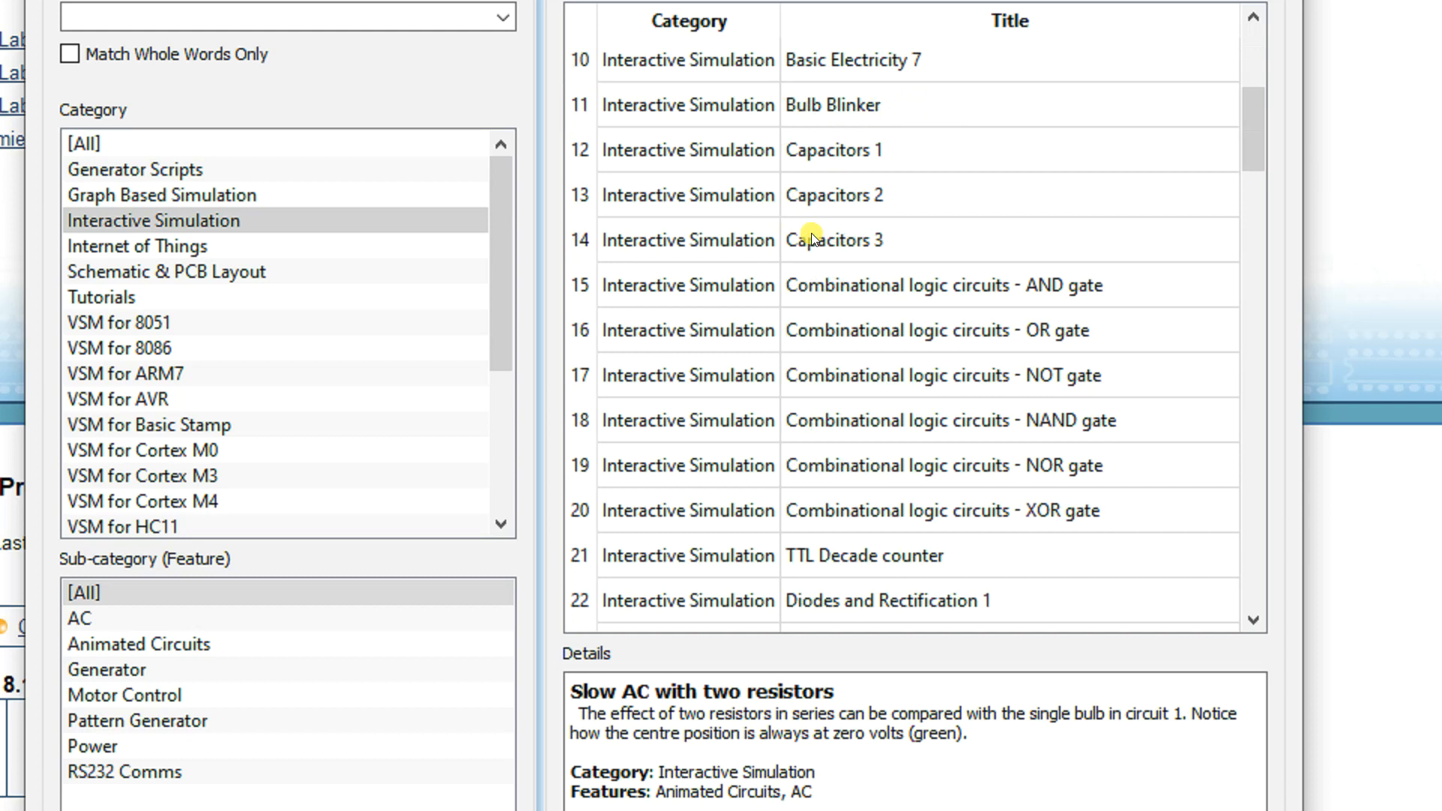
pyautogui.scroll(-3, 811, 237)
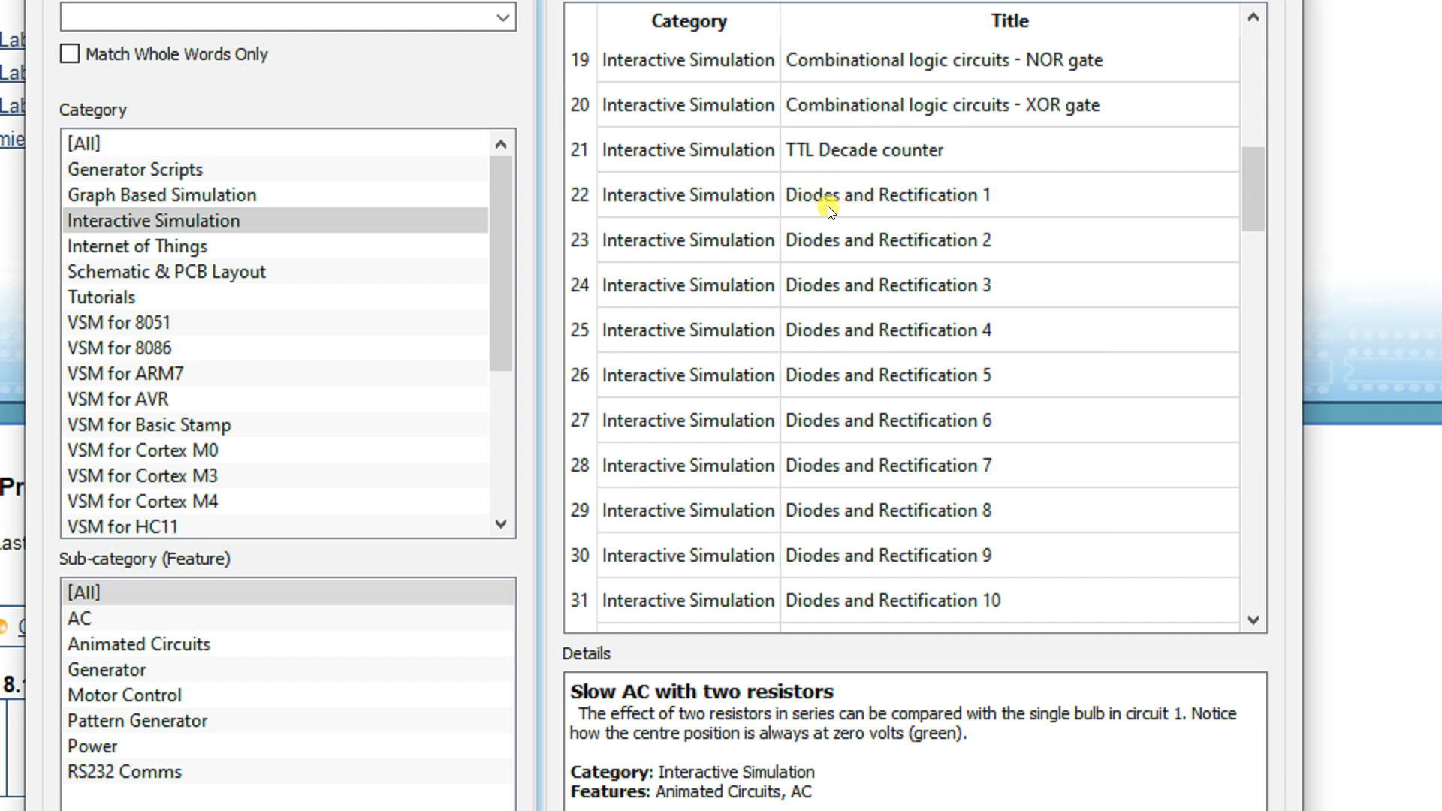
pyautogui.click(858, 331)
pyautogui.doubleClick(857, 329)
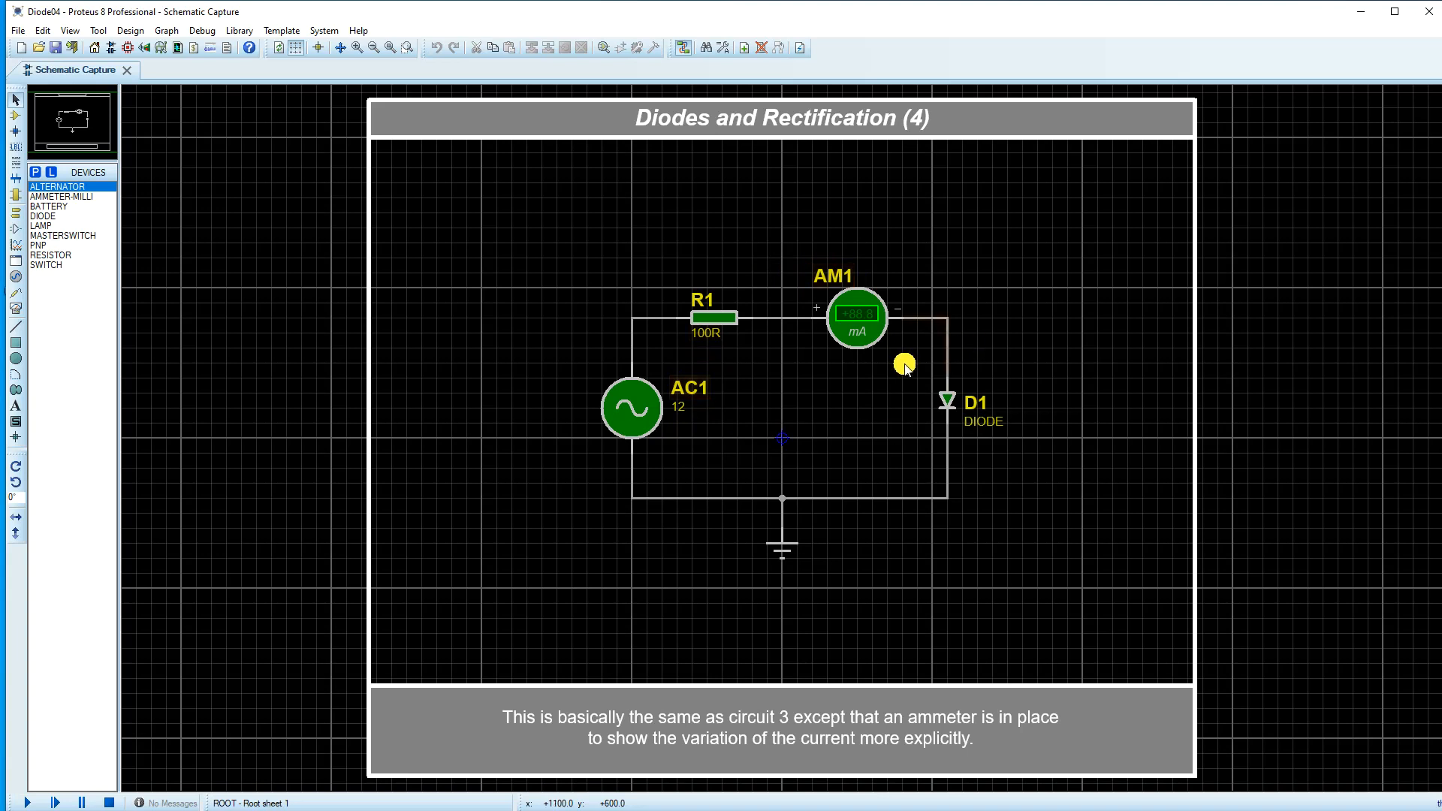
# Run the simulation of the diode rectification circuit with its ammeter, and close the project's schematic
pyautogui.scroll(1, 888, 366)
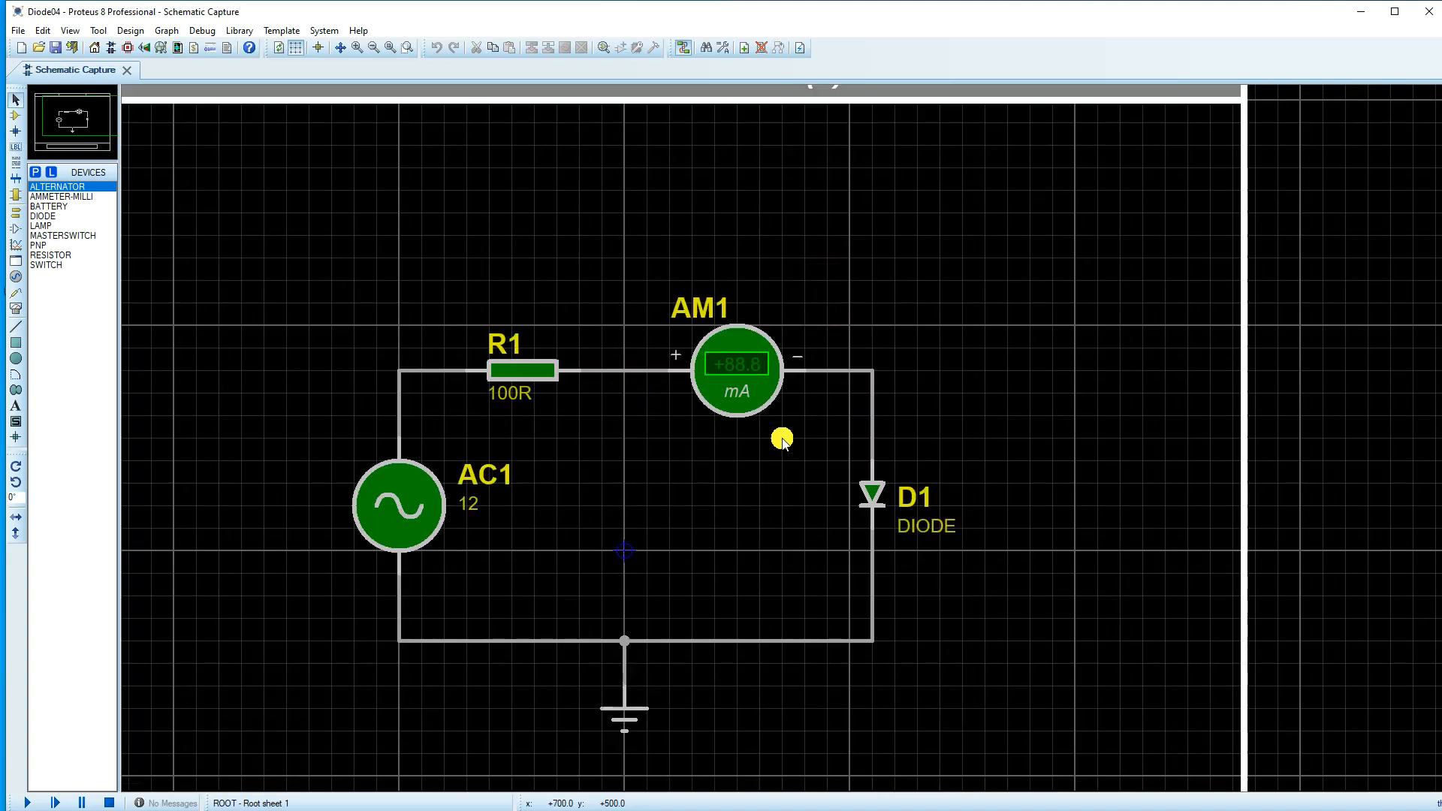
pyautogui.moveTo(781, 439); pyautogui.dragTo(784, 303)
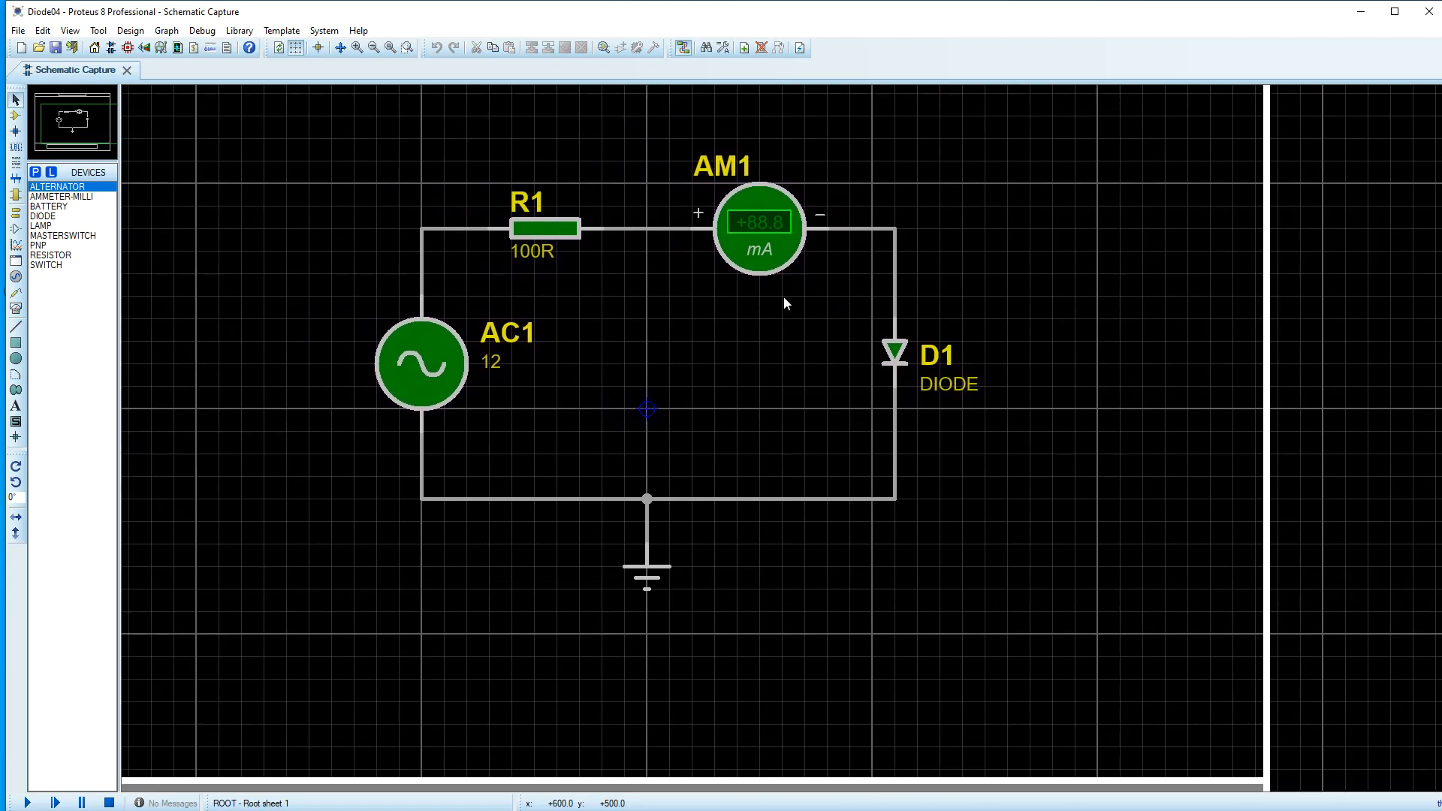
pyautogui.click(20, 803)
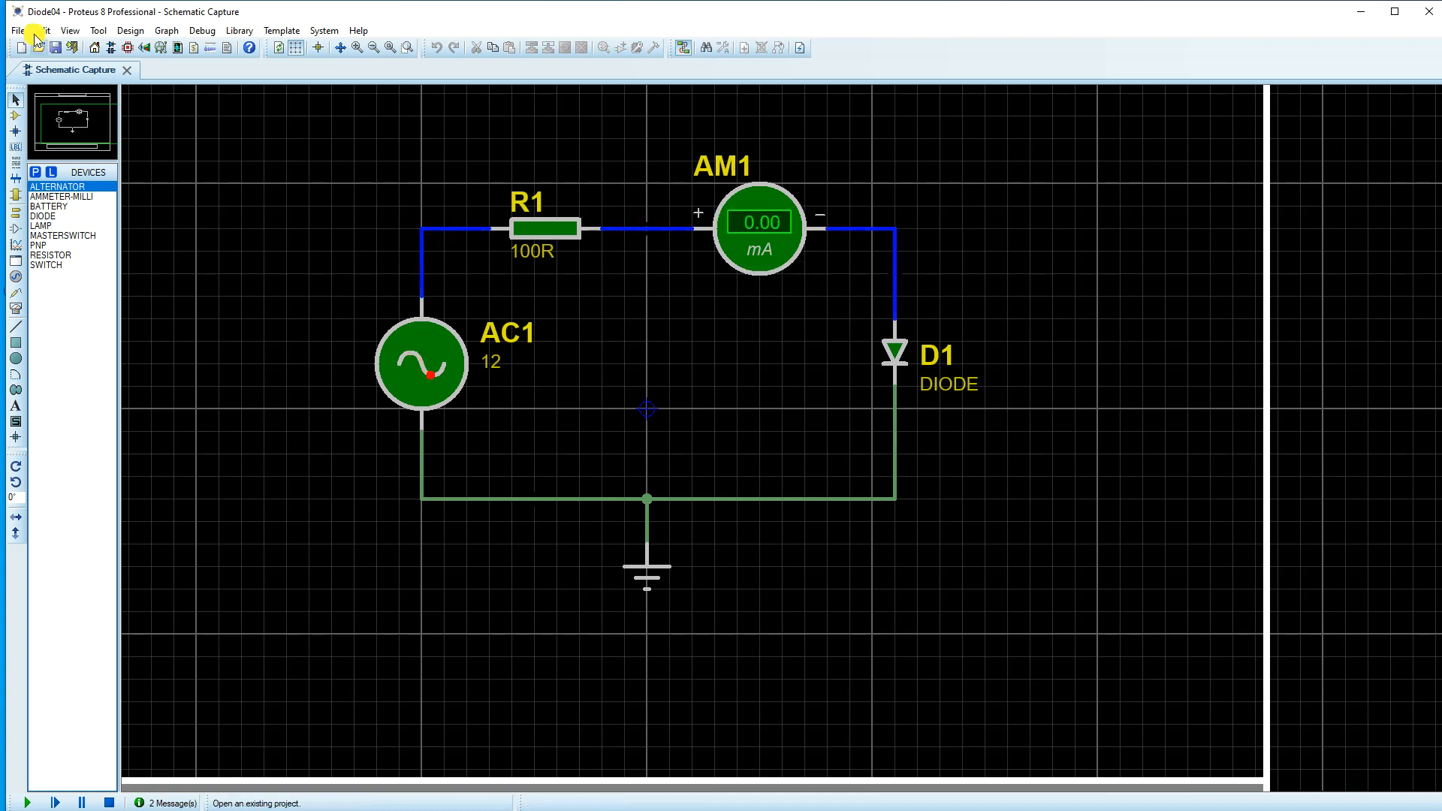
pyautogui.click(126, 69)
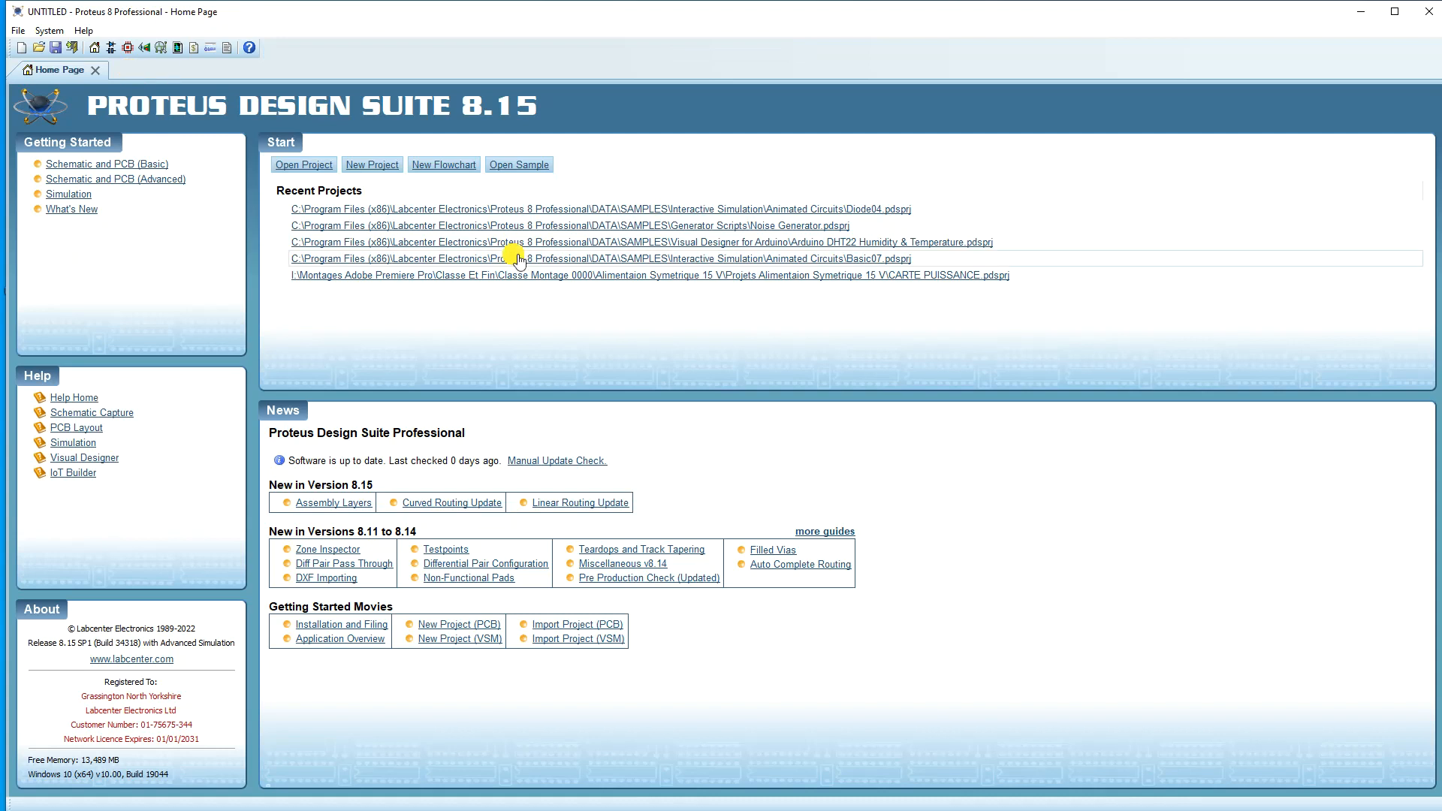
# Find the LM3914 Bargraph Driver among the Interactive Simulation sample projects and open it
pyautogui.click(526, 173)
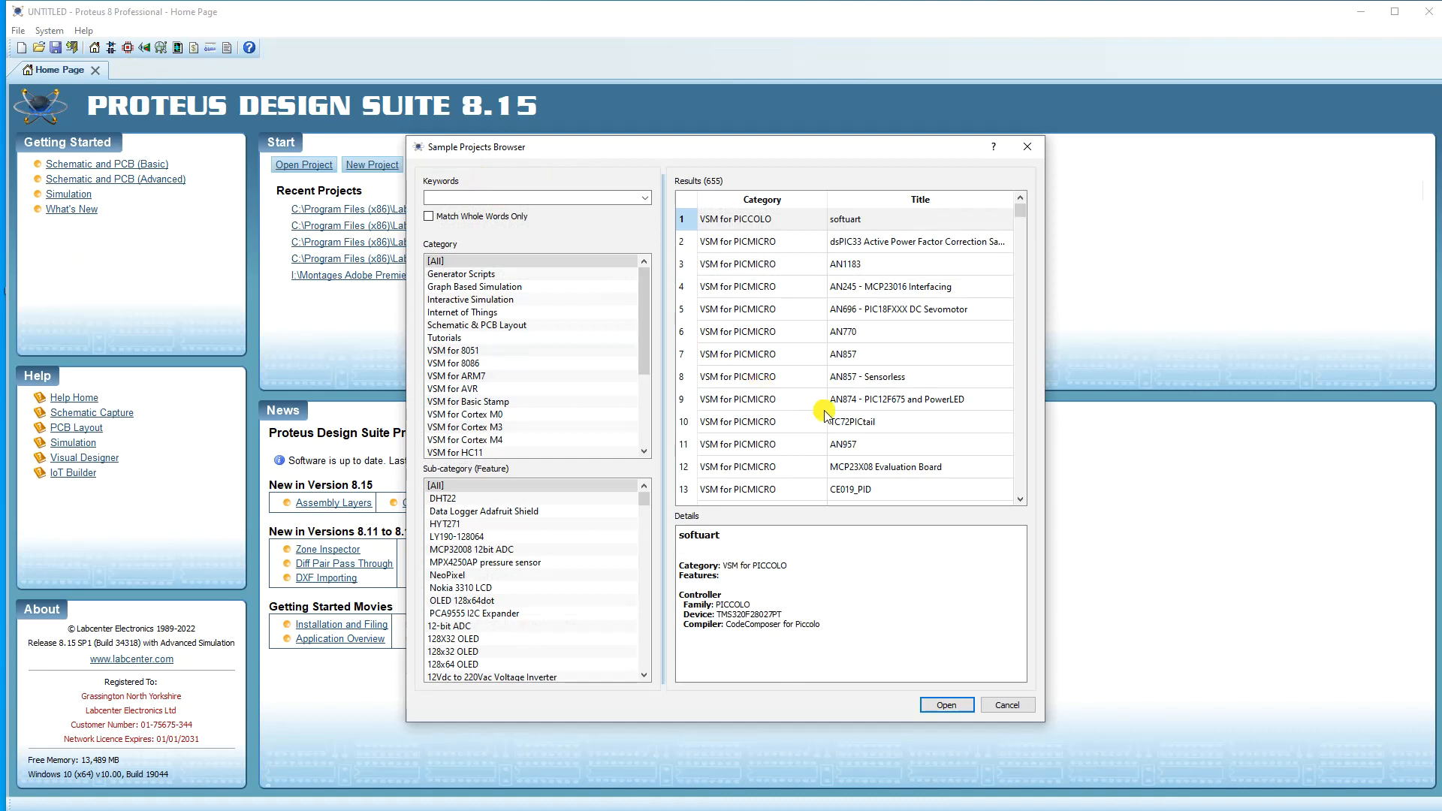
pyautogui.scroll(-2, 816, 415)
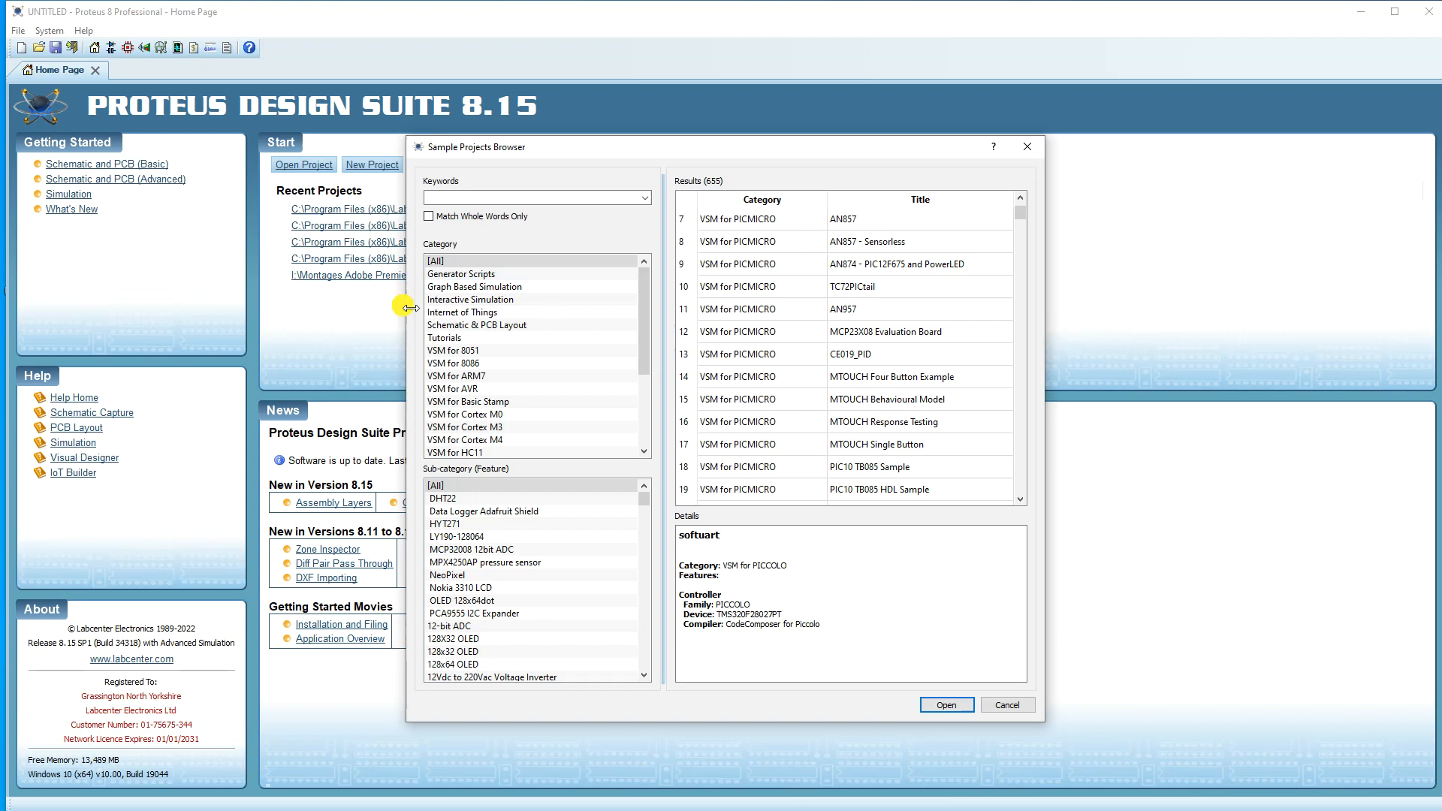
pyautogui.click(462, 301)
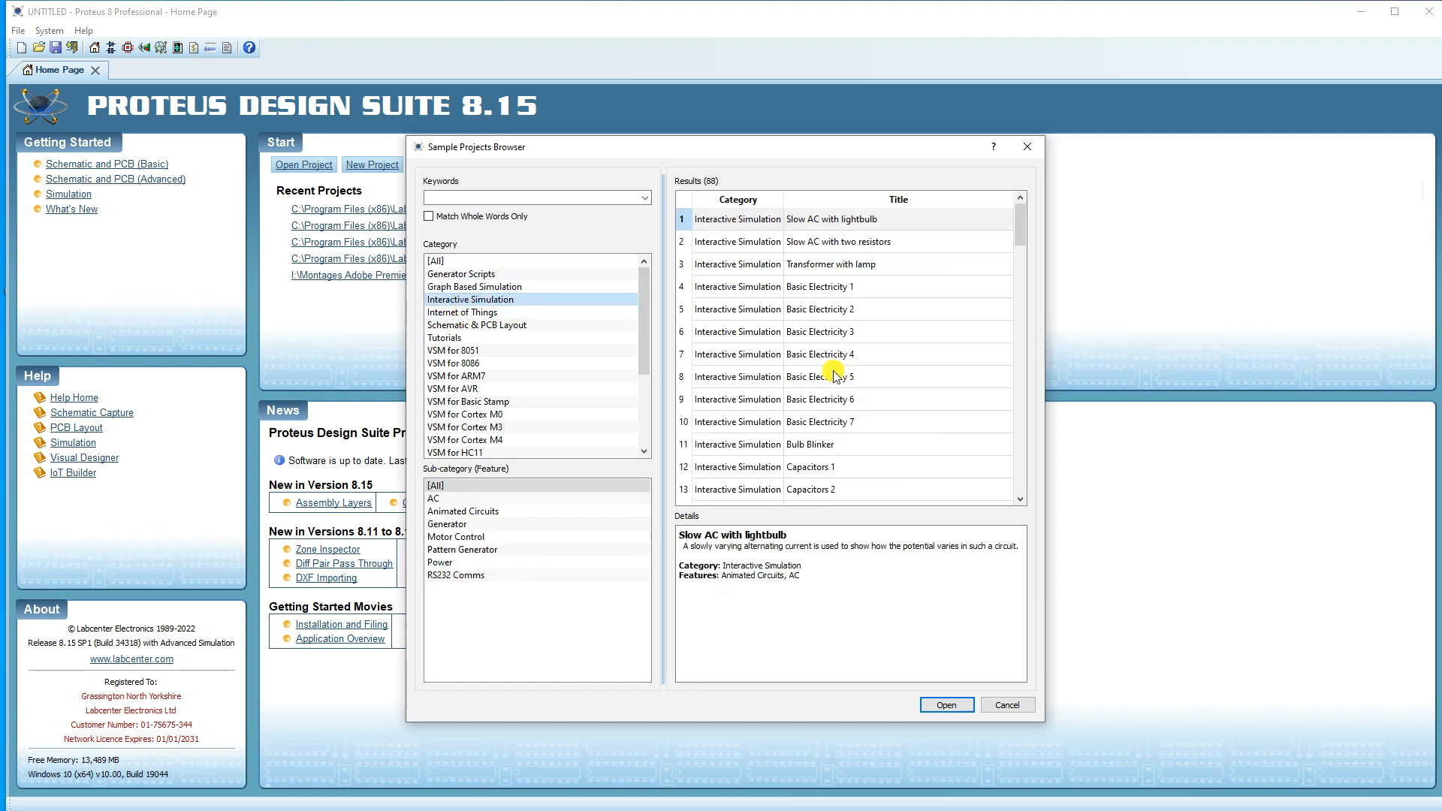
pyautogui.scroll(-9, 832, 376)
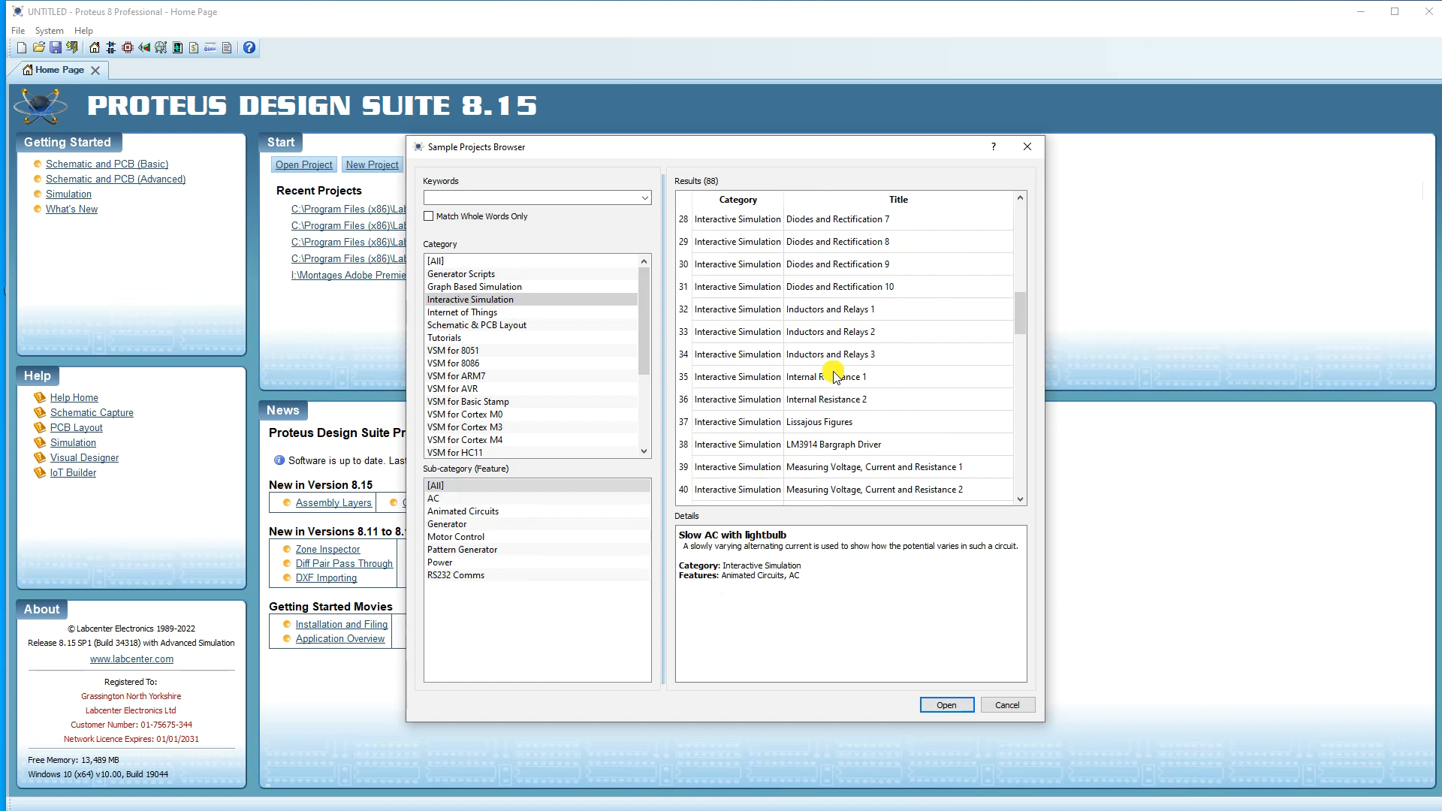
pyautogui.scroll(-1, 835, 375)
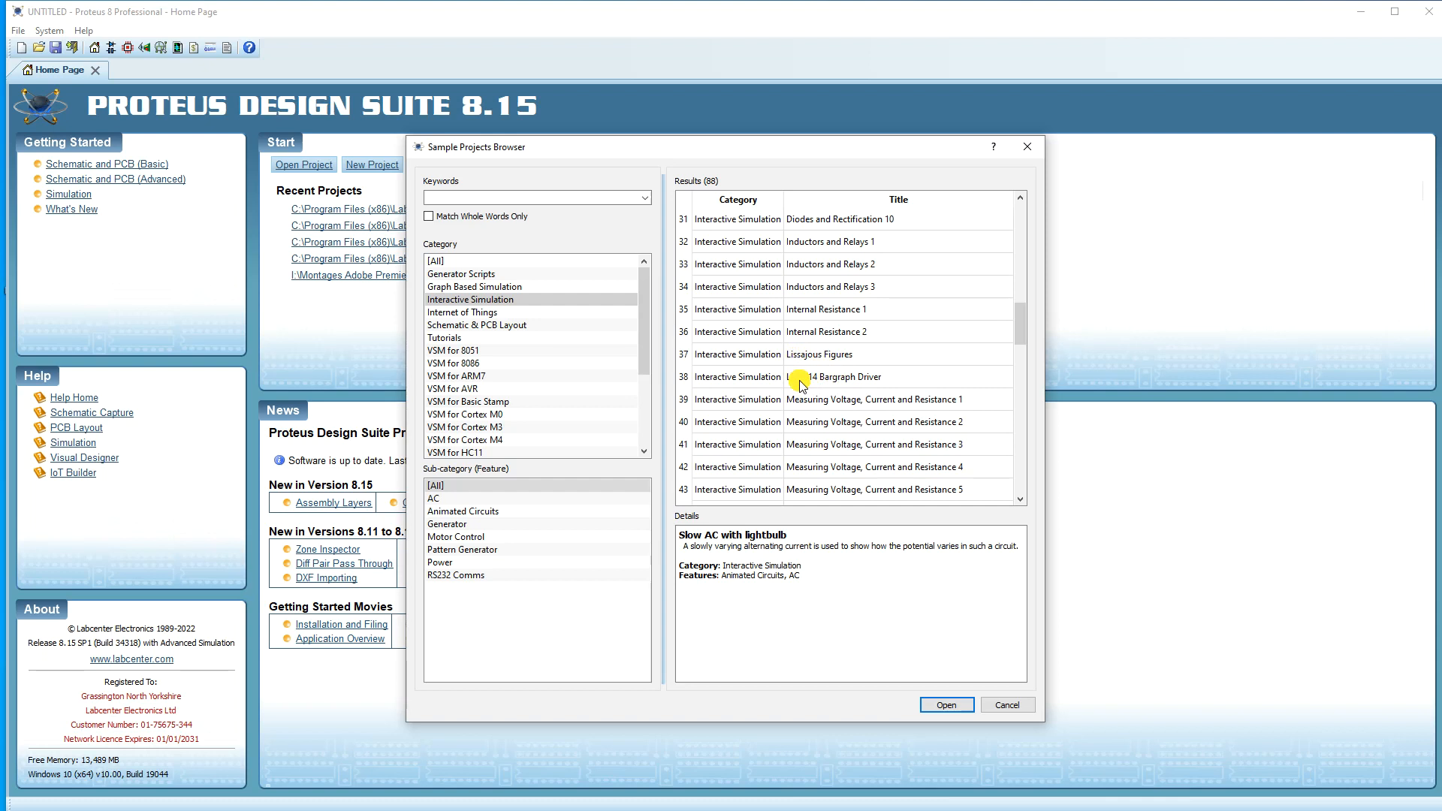
pyautogui.doubleClick(802, 385)
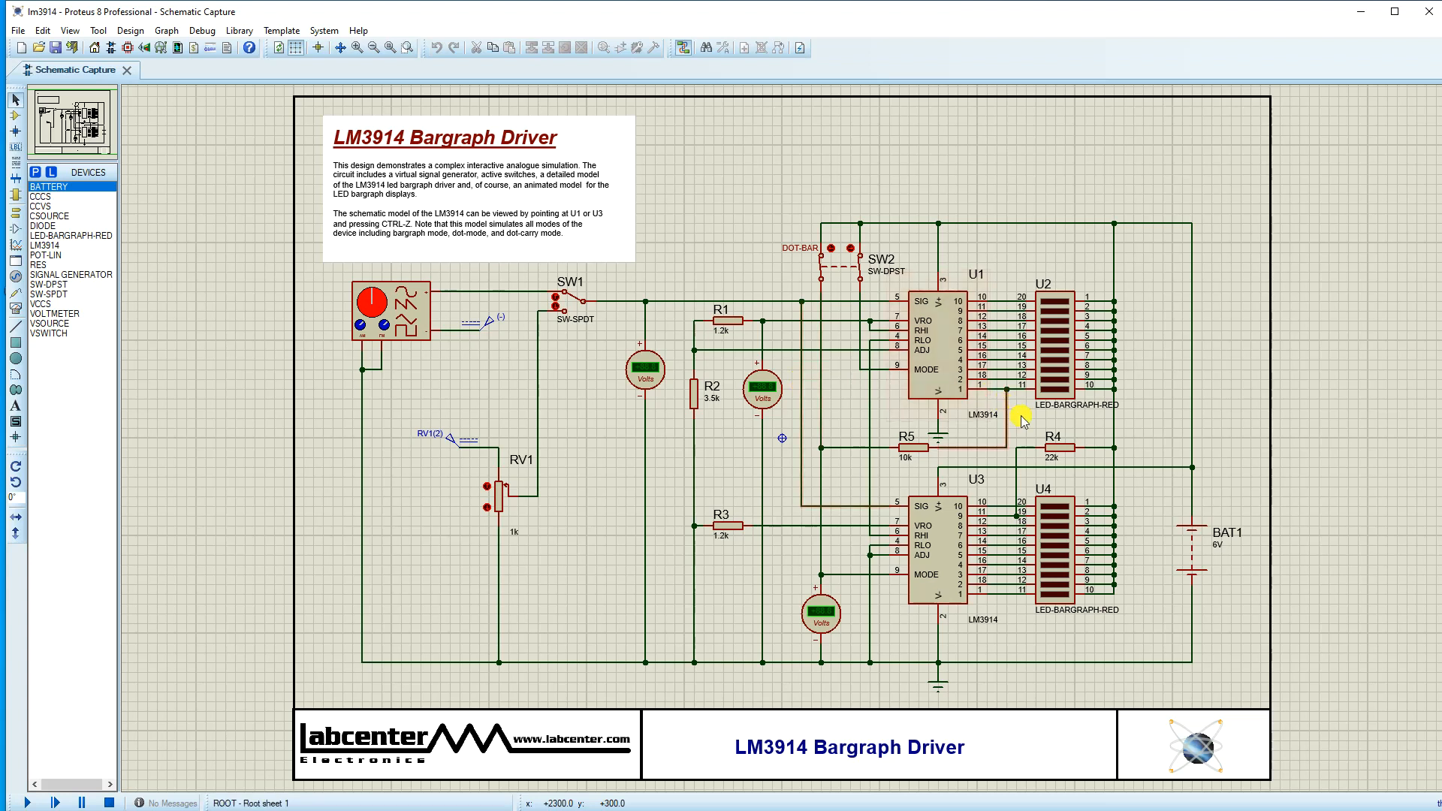
# Run the LM3914 bargraph simulation and move the VSM Signal Generator window clear of the circuit
pyautogui.press('F6')
pyautogui.middleClick(775, 439)
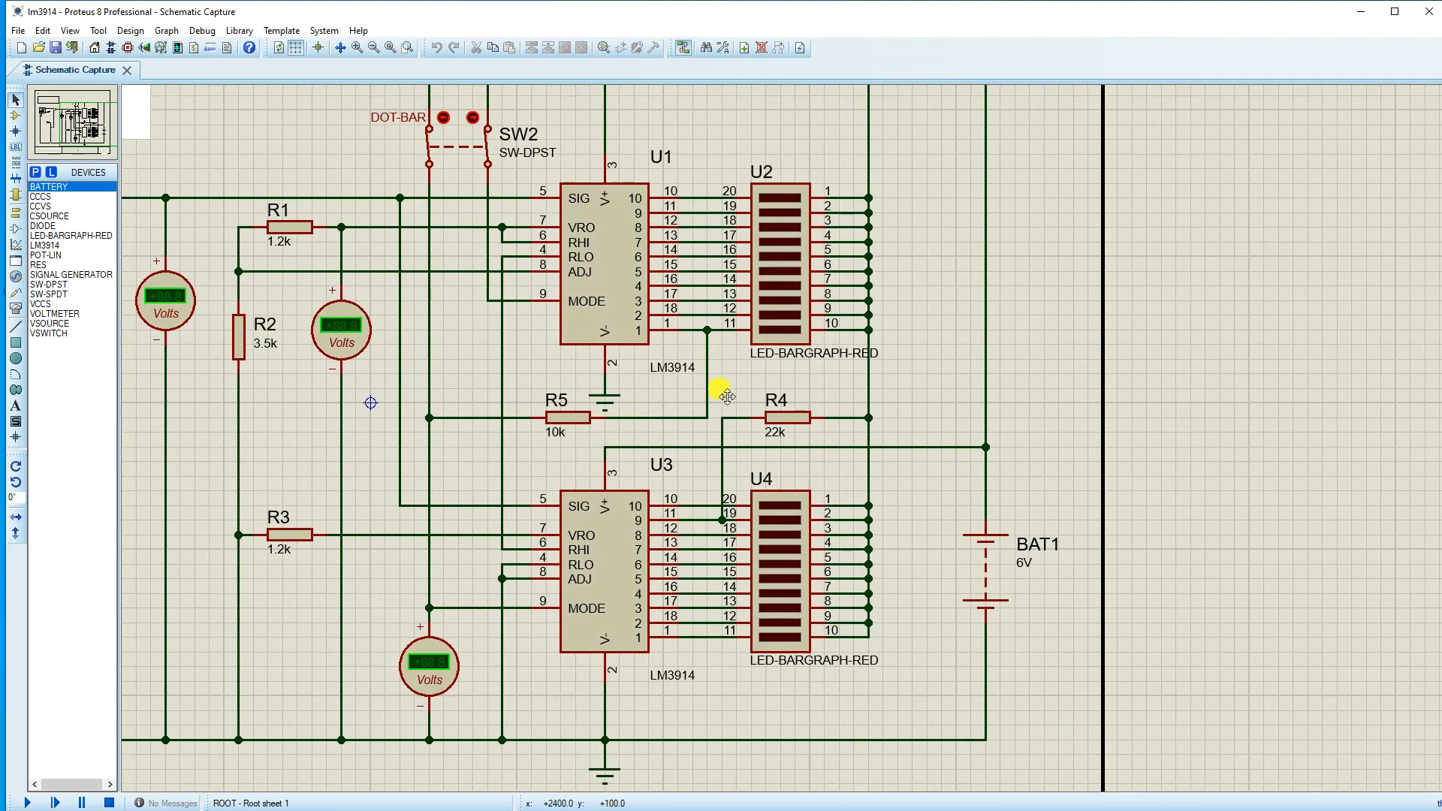
pyautogui.click(726, 399)
pyautogui.click(27, 802)
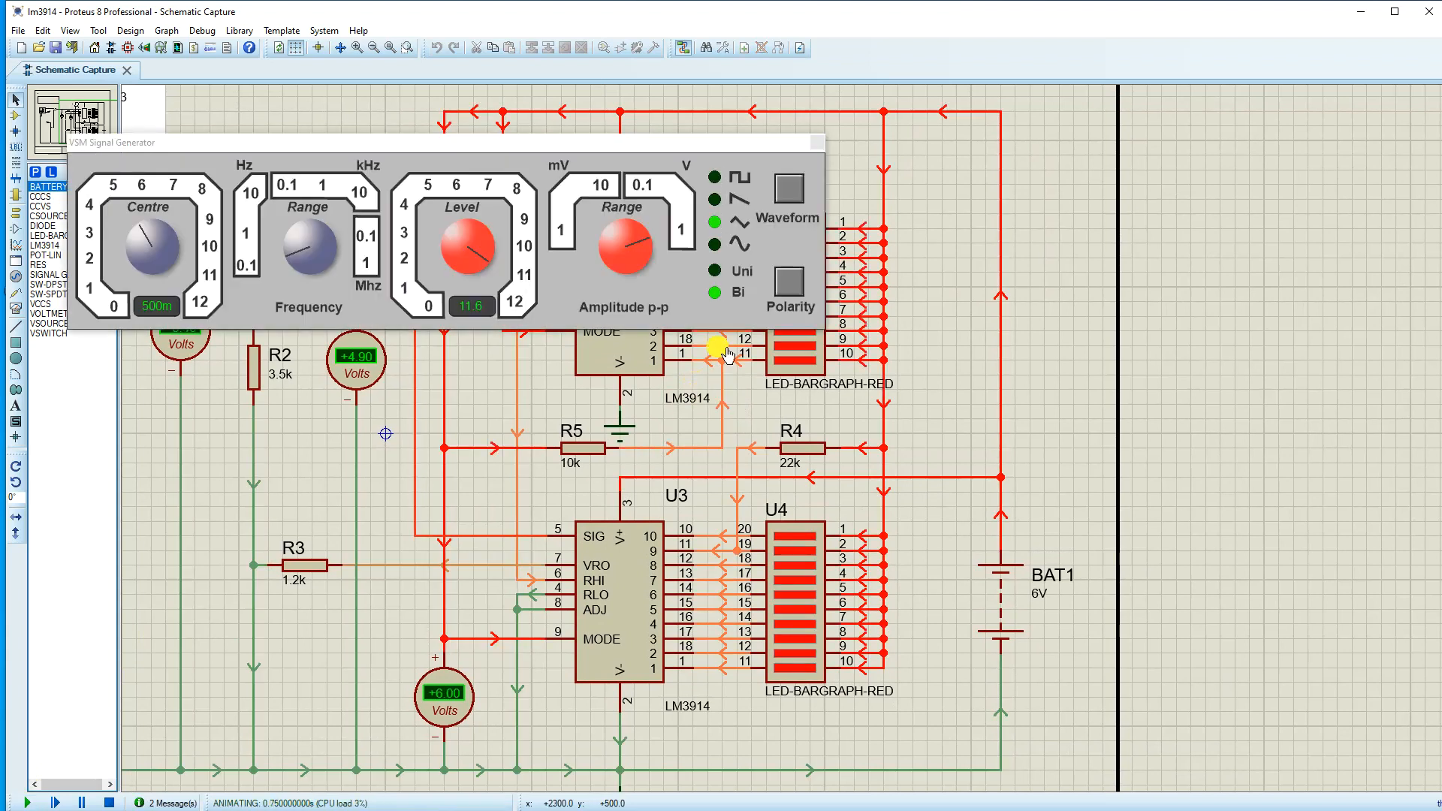
pyautogui.moveTo(526, 146); pyautogui.dragTo(503, 35)
pyautogui.scroll(-2, 789, 410)
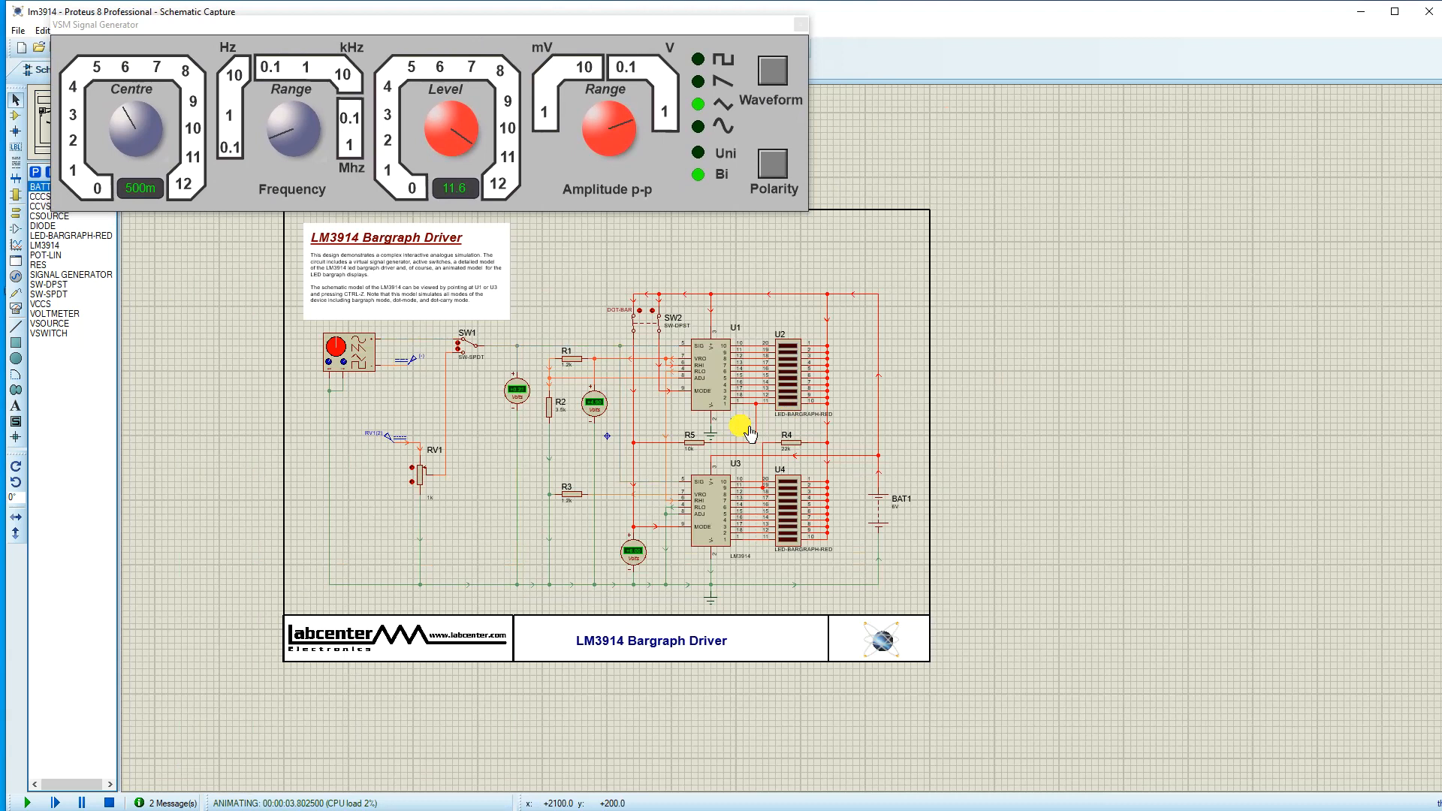
pyautogui.scroll(1, 785, 417)
pyautogui.moveTo(791, 445); pyautogui.dragTo(895, 455)
# Switch SW1 to potentiometer RV1, vary RV1 down and back up, and return SW1 to the signal generator
pyautogui.click(472, 318)
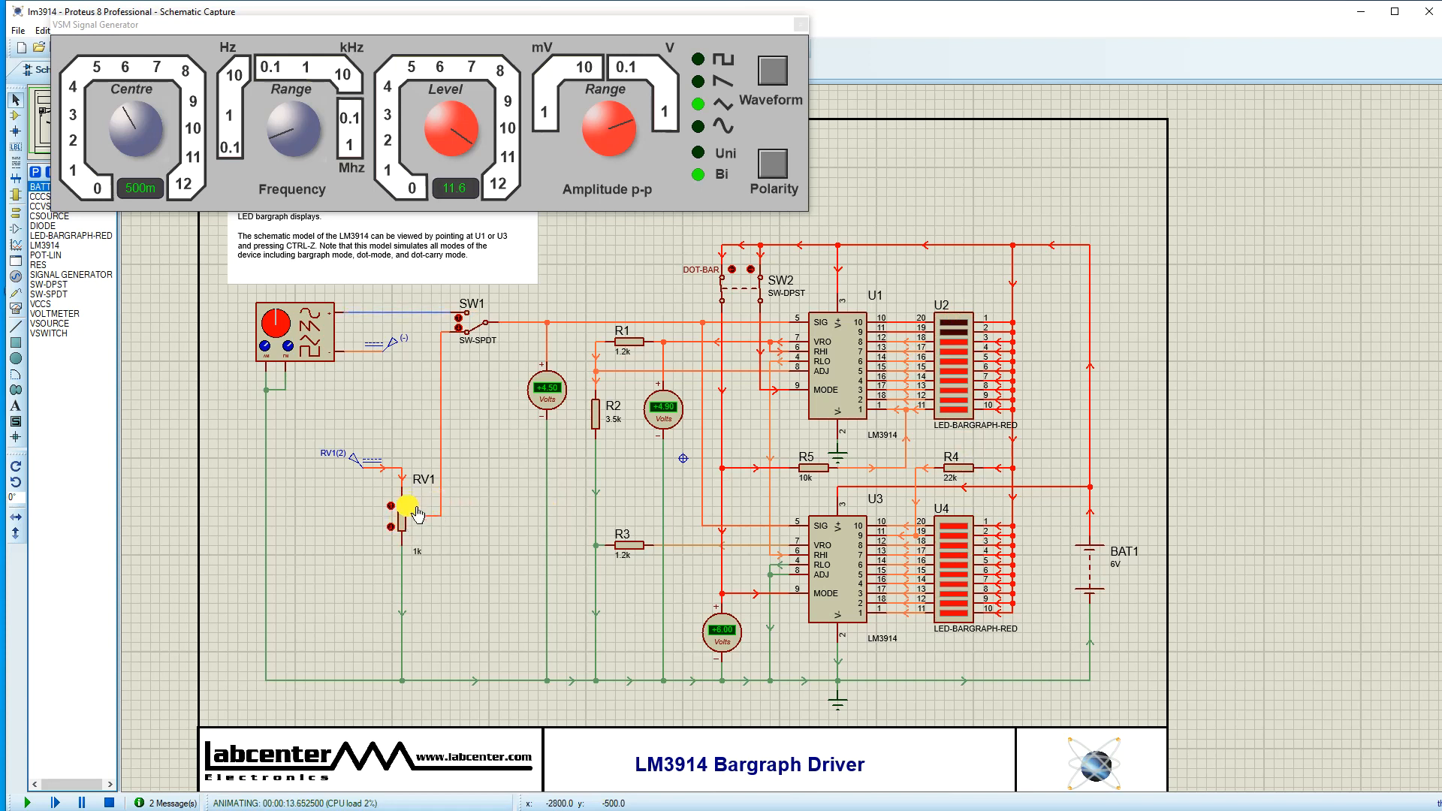
pyautogui.click(390, 527)
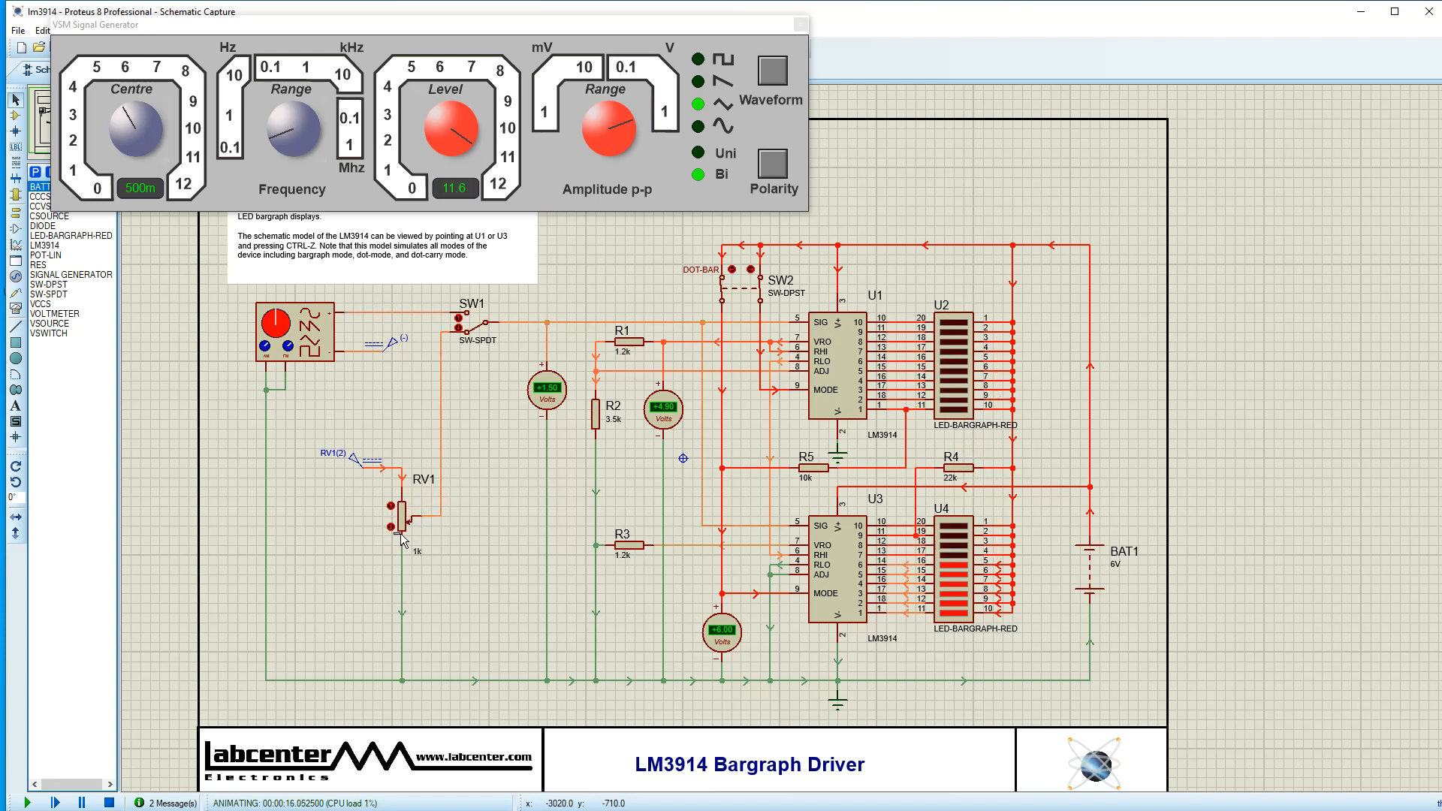
pyautogui.click(390, 527)
pyautogui.click(390, 527)
pyautogui.moveTo(403, 537); pyautogui.dragTo(407, 502)
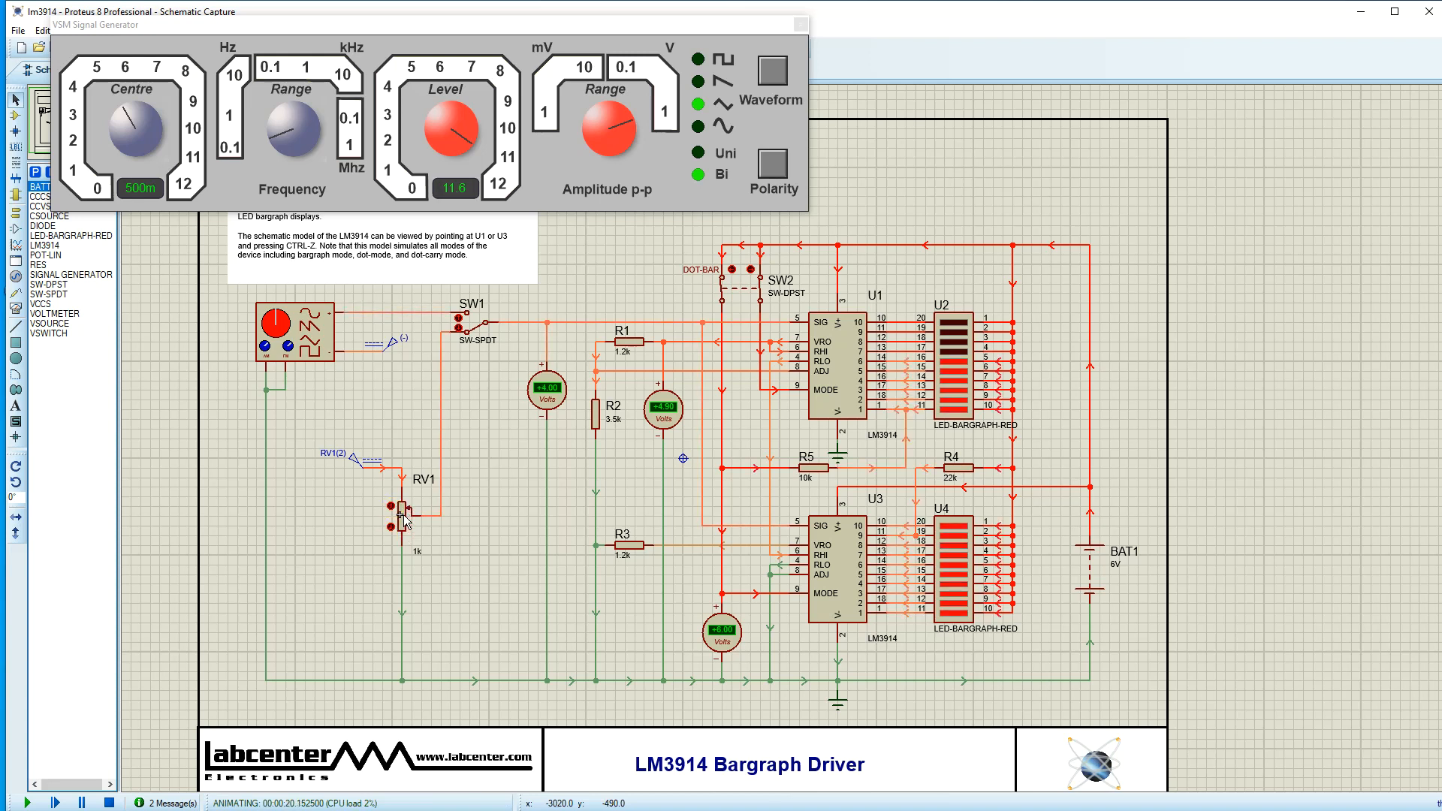
pyautogui.click(475, 316)
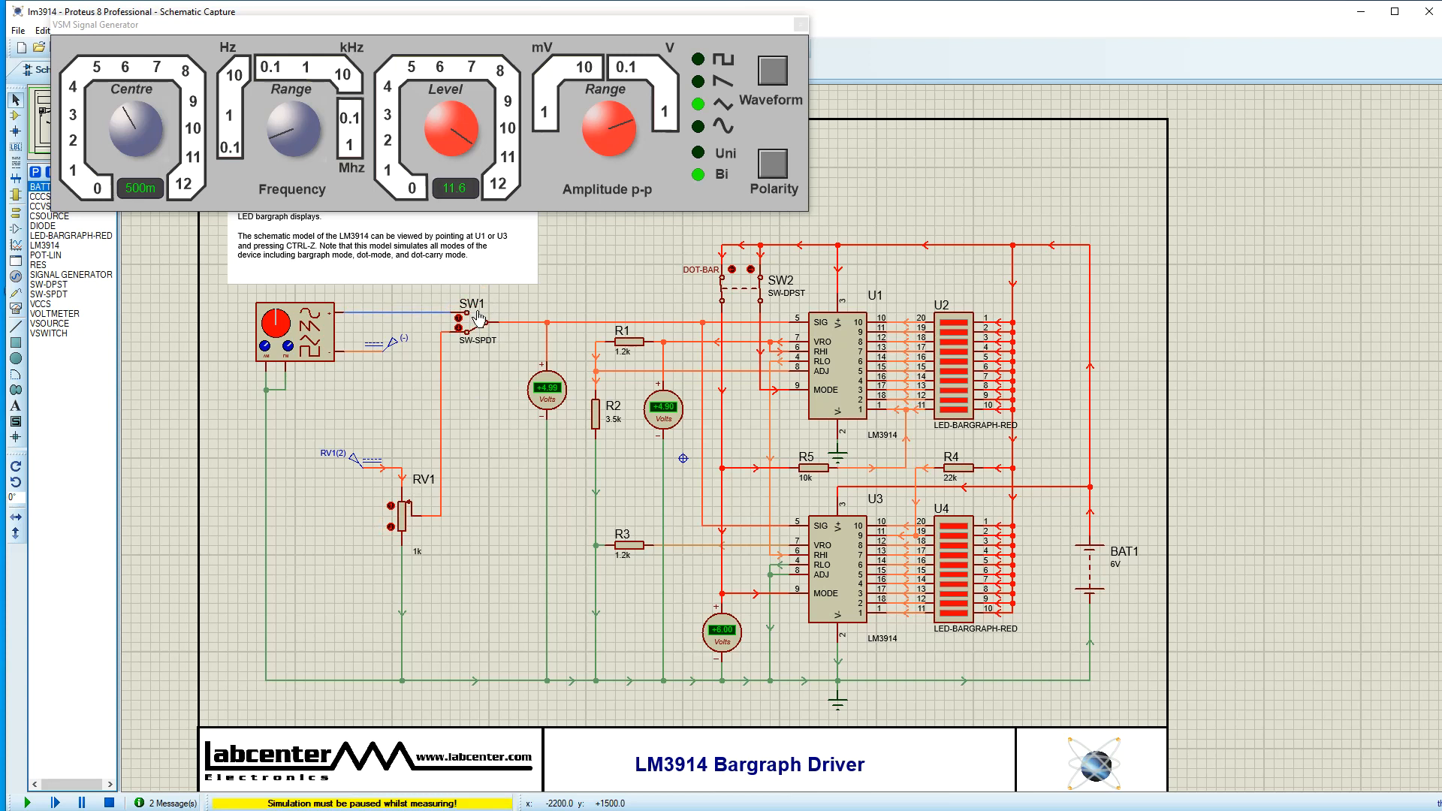
pyautogui.click(475, 315)
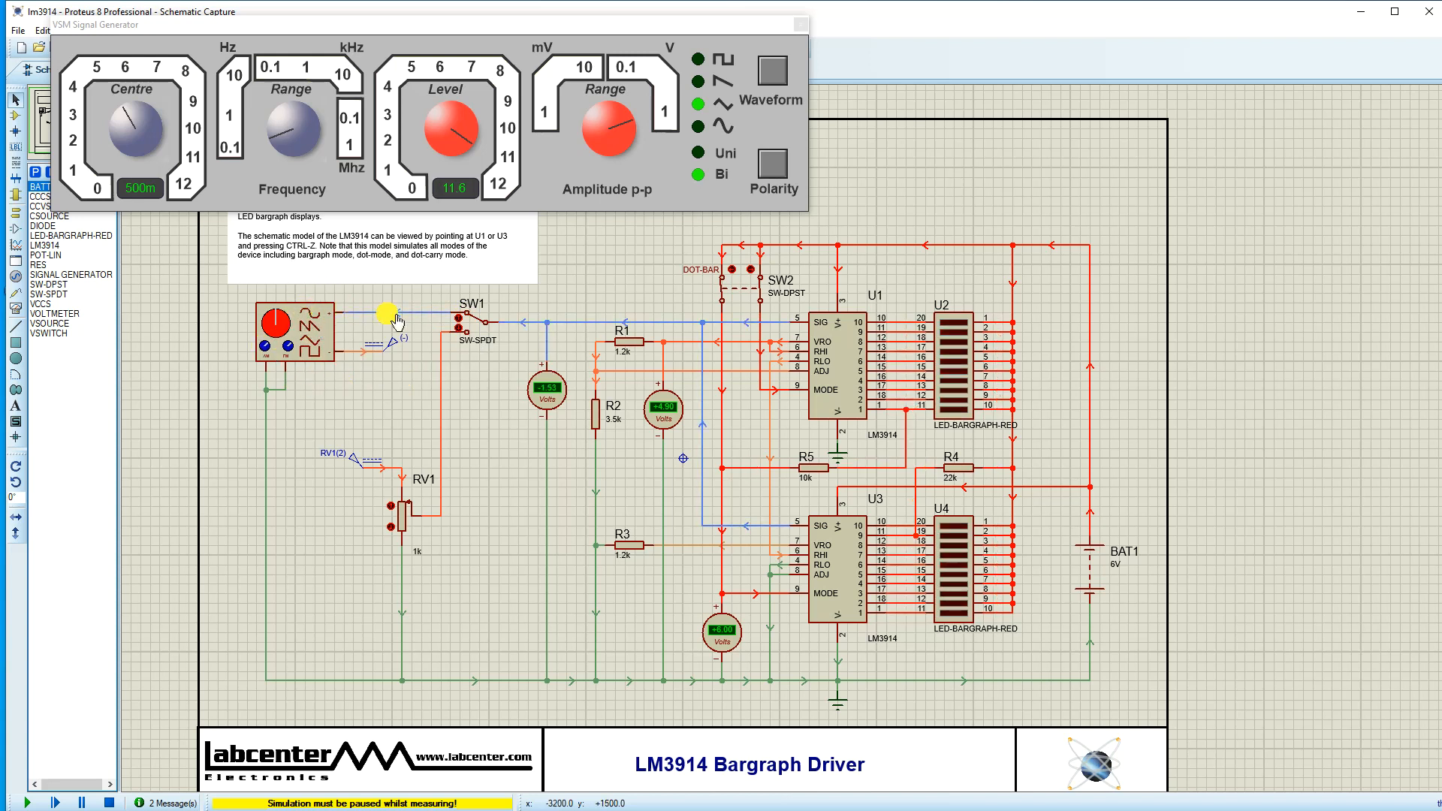
# Open the DOT-BAR switch SW2 in the running simulation, and close the signal generator window and the project's schematic
pyautogui.click(740, 279)
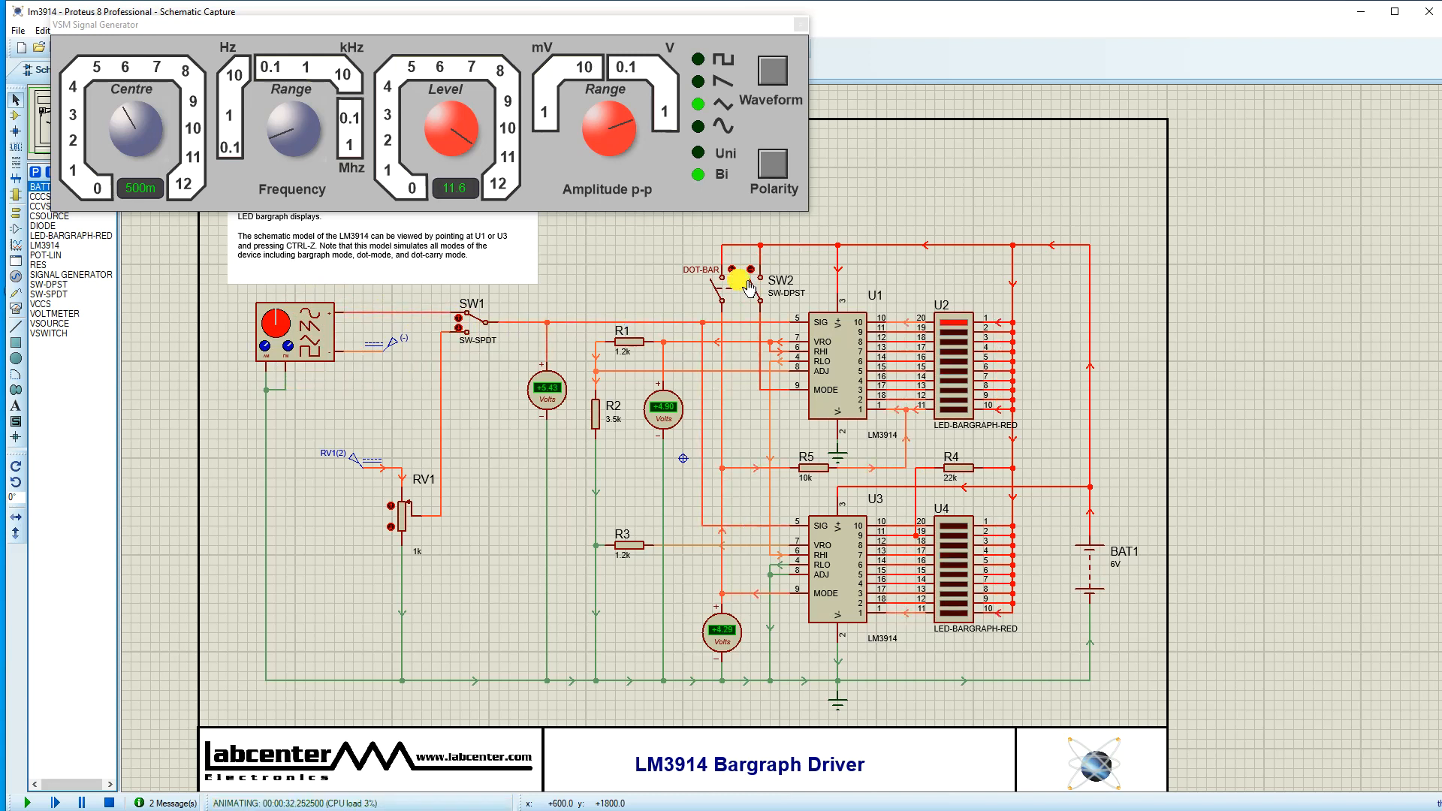
pyautogui.click(800, 24)
pyautogui.click(128, 70)
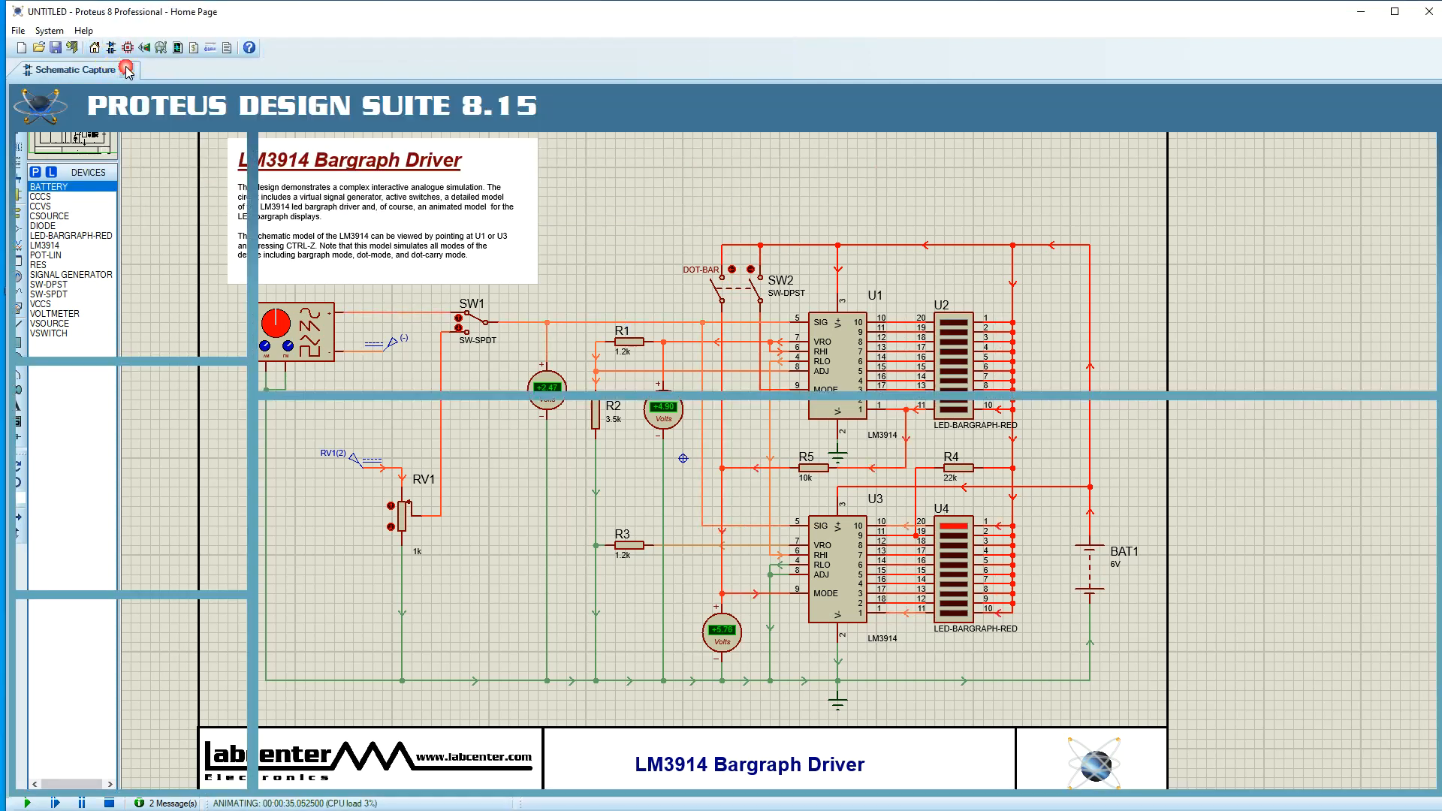
# Filter the sample projects by the DHT22 feature and open Arduino DHT22 Humidity & Temperature
pyautogui.click(519, 165)
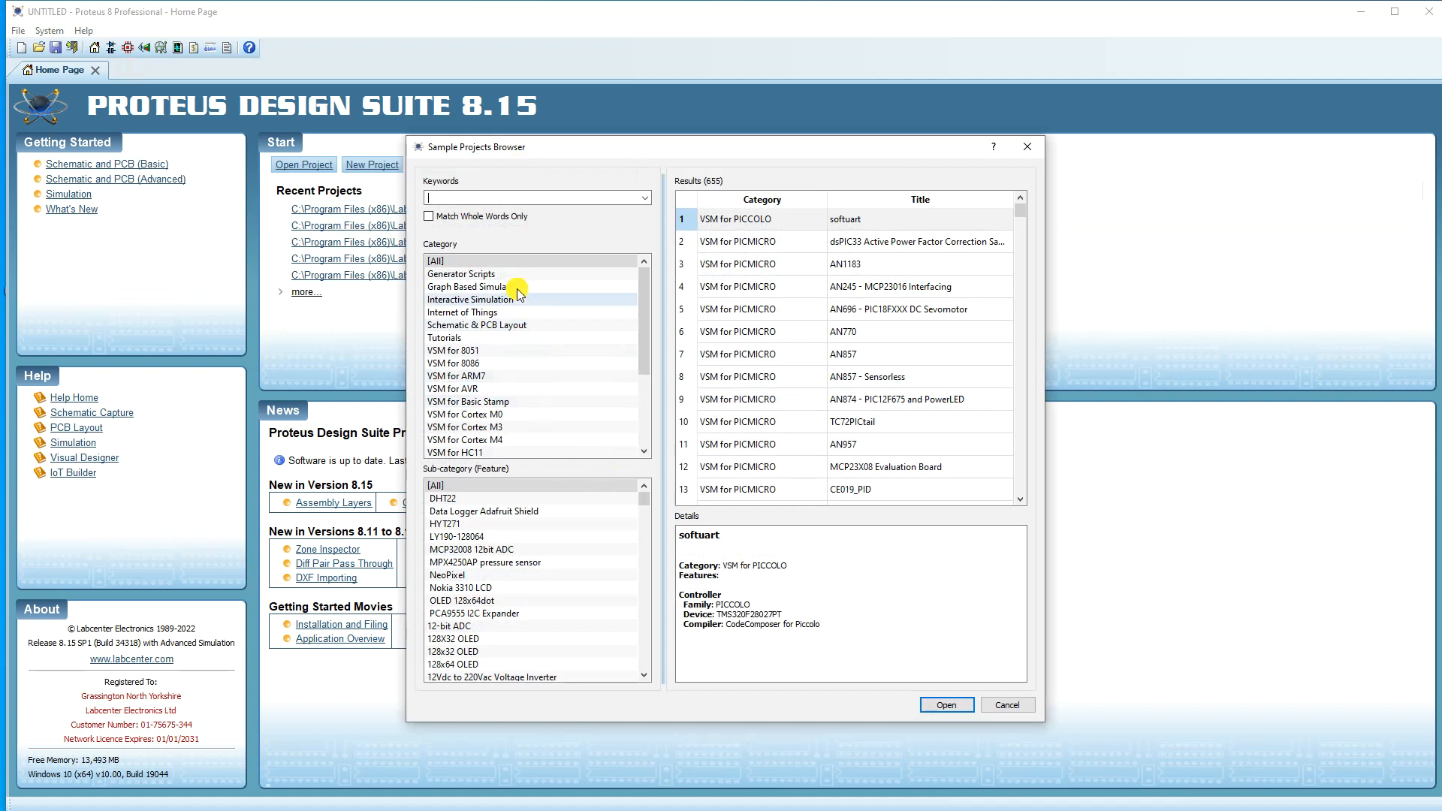
pyautogui.click(454, 498)
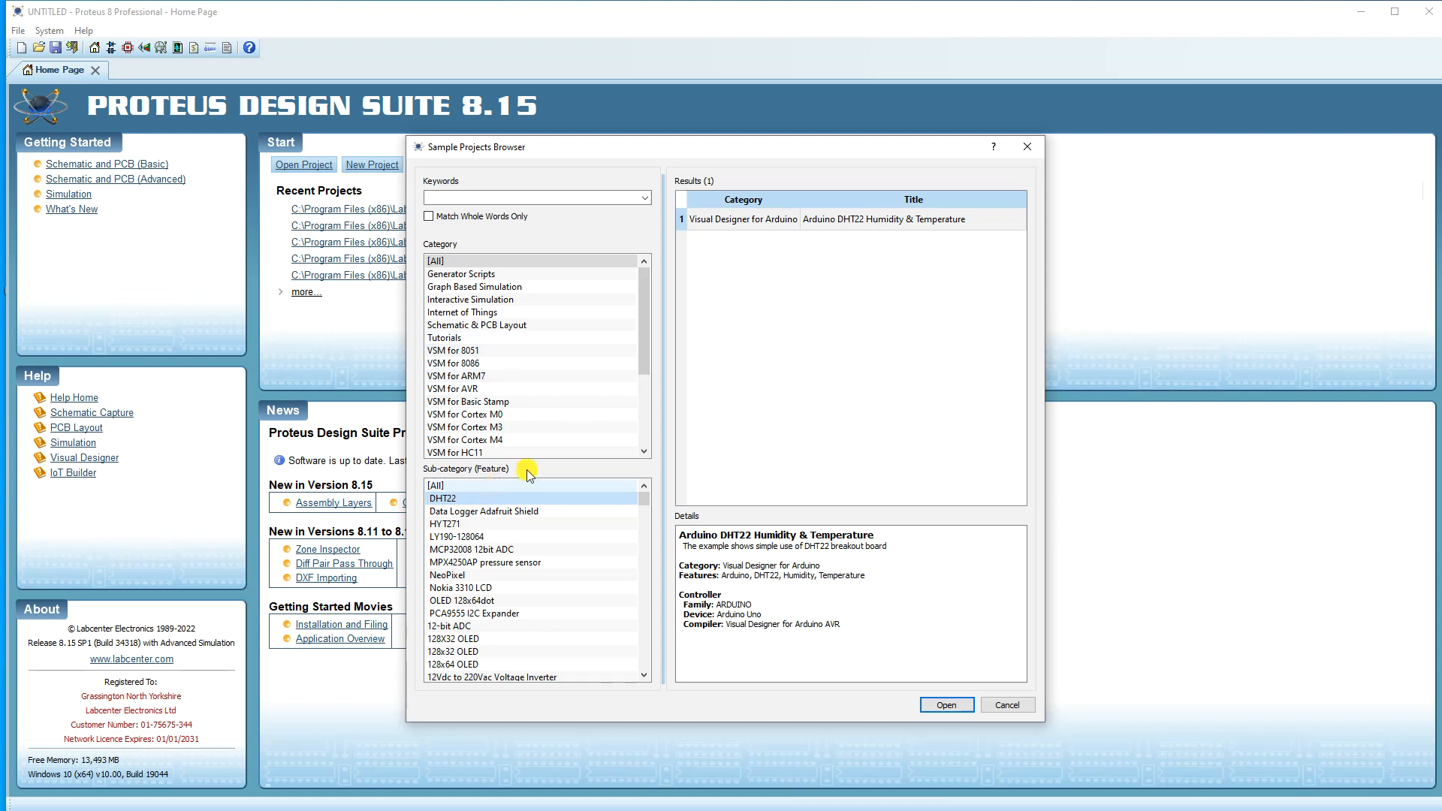
pyautogui.click(742, 222)
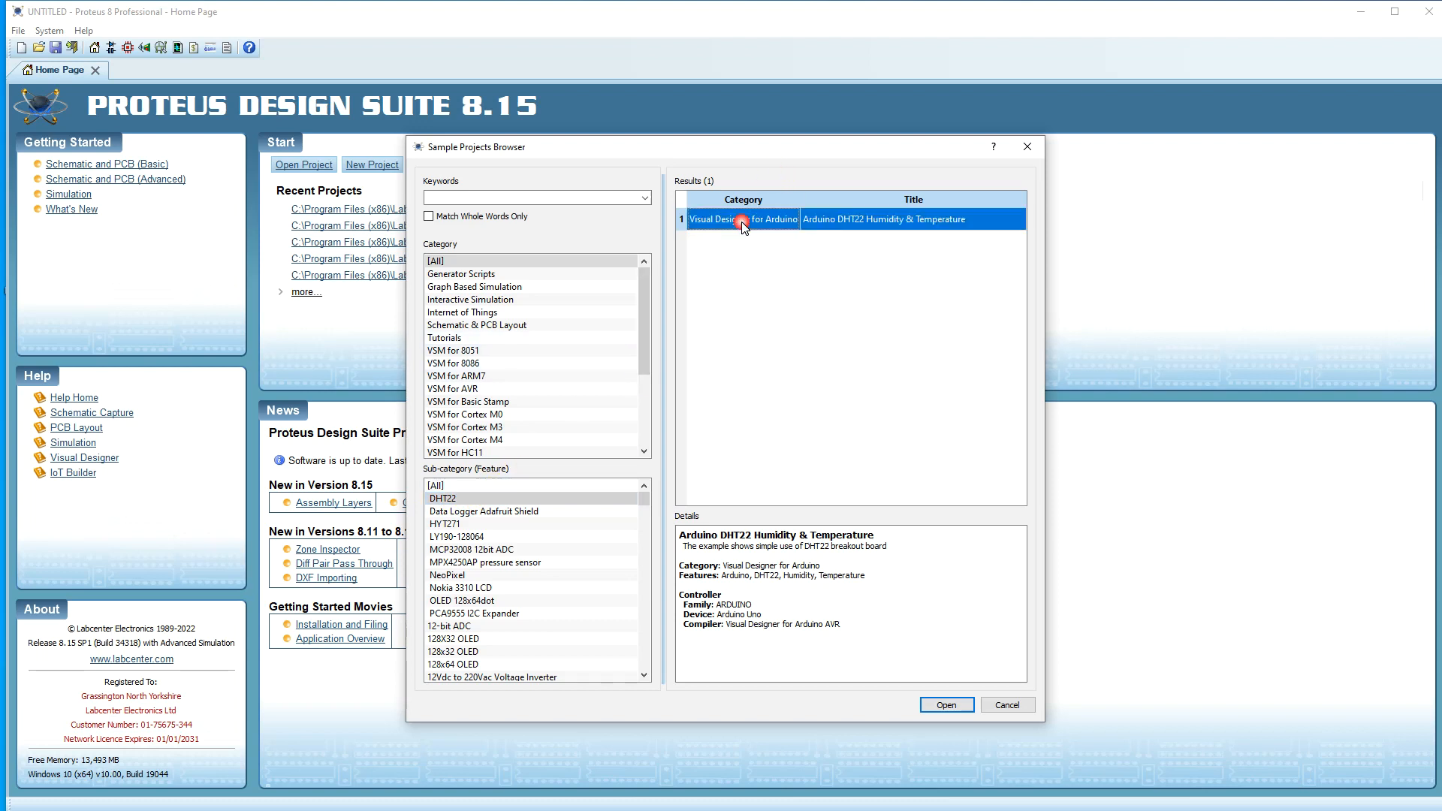
pyautogui.doubleClick(742, 222)
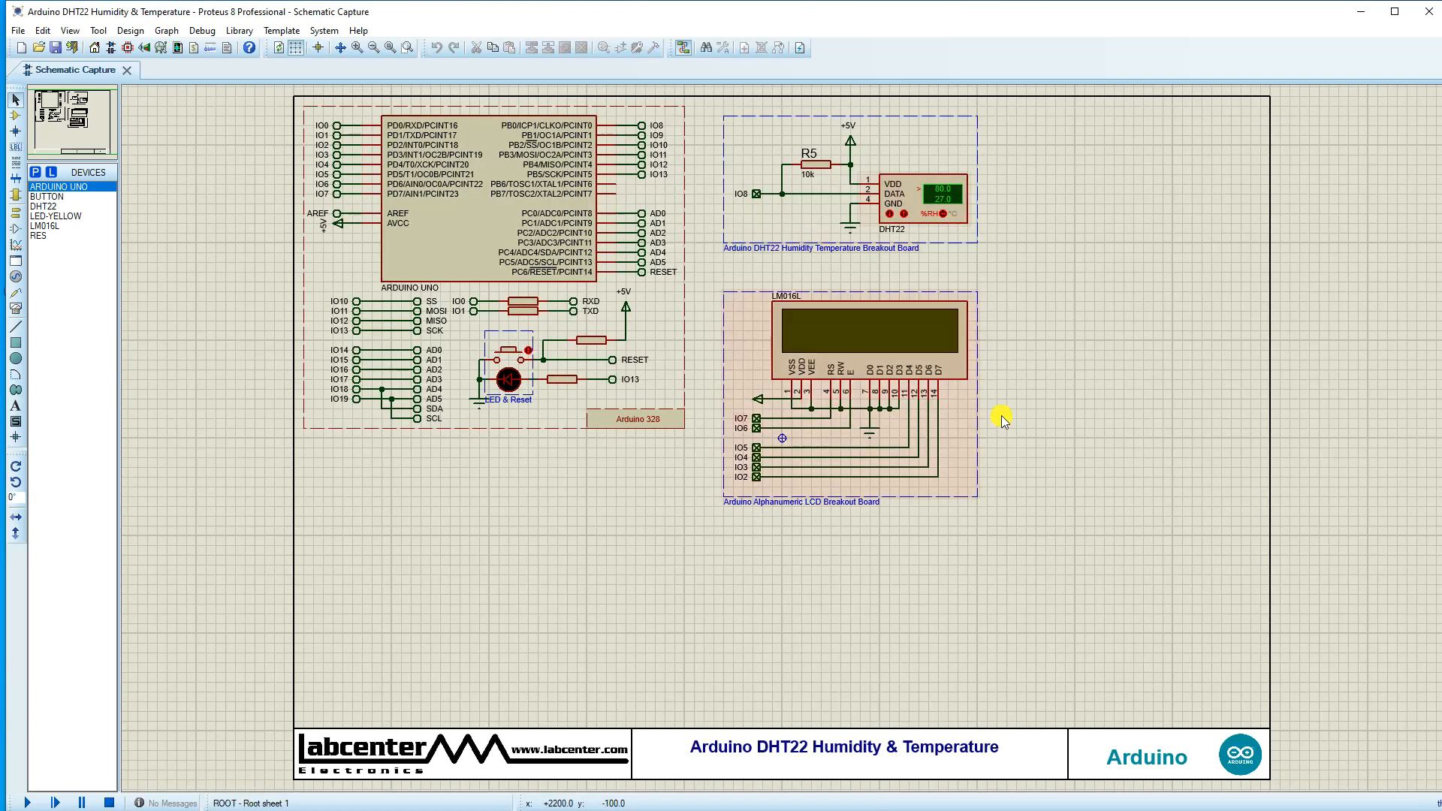
# Run the simulation of the Arduino DHT22 project and read the LCD at closer range
pyautogui.click(30, 800)
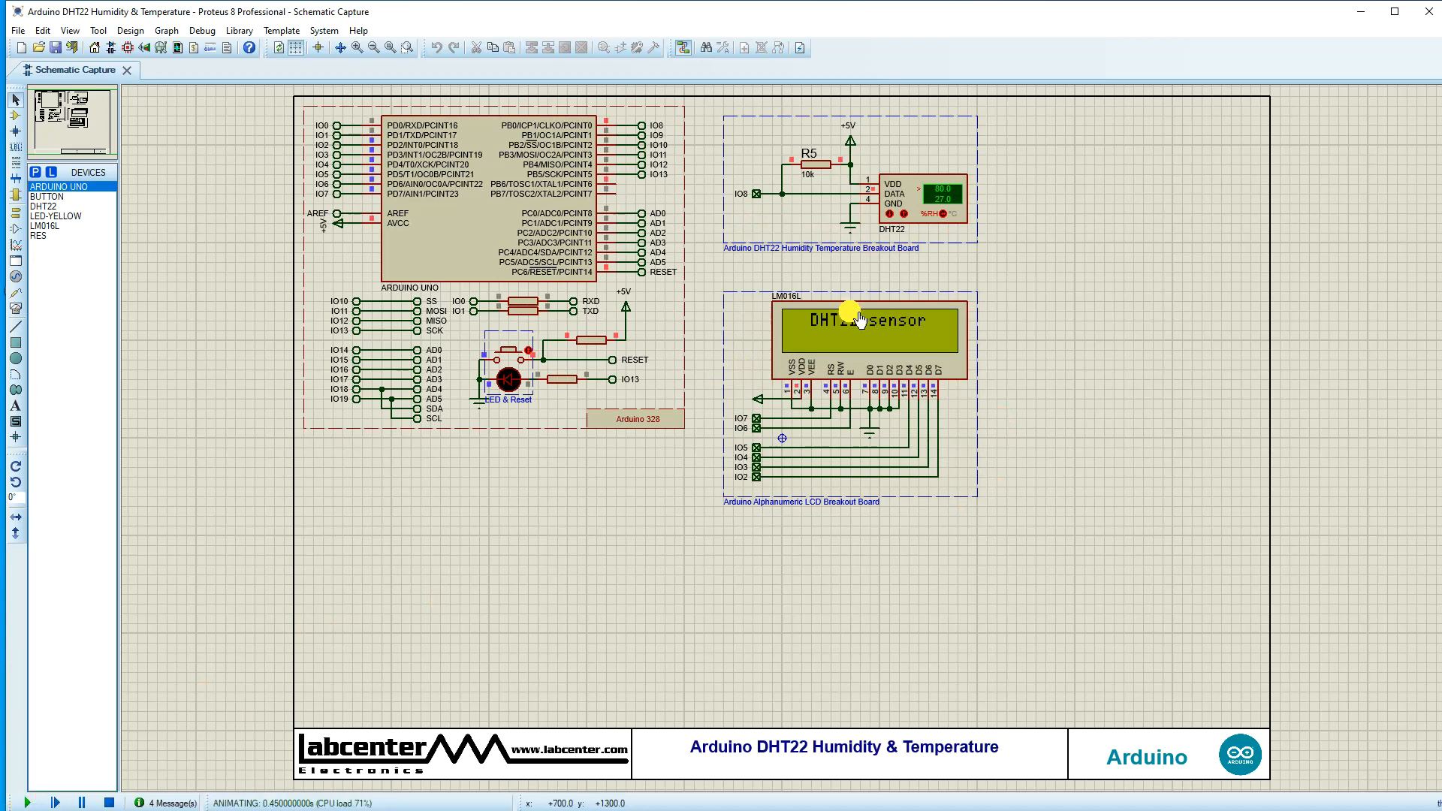
pyautogui.scroll(2, 850, 307)
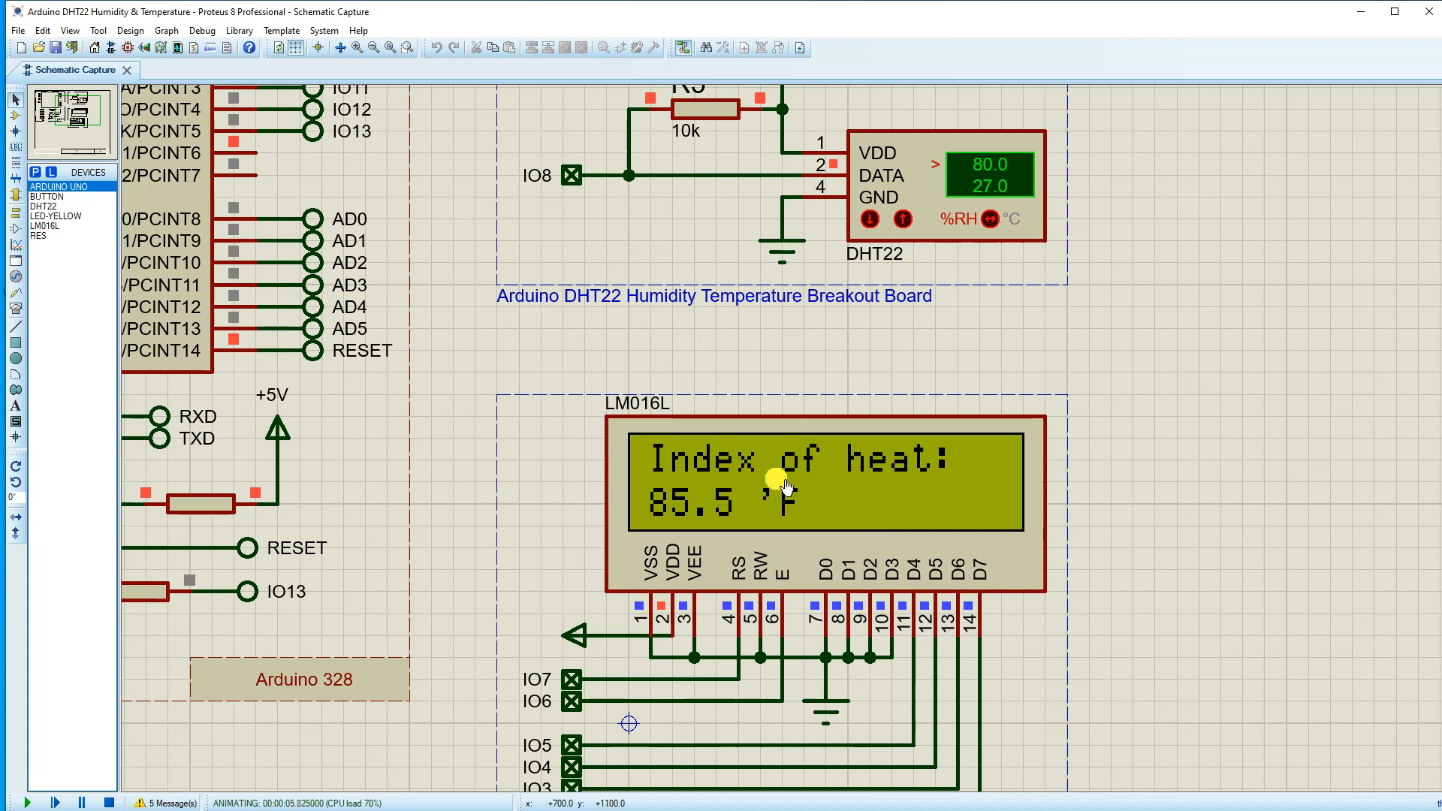
# Launch Google Chrome with one of the saved profiles and return to the running Proteus simulation
pyautogui.press('super')
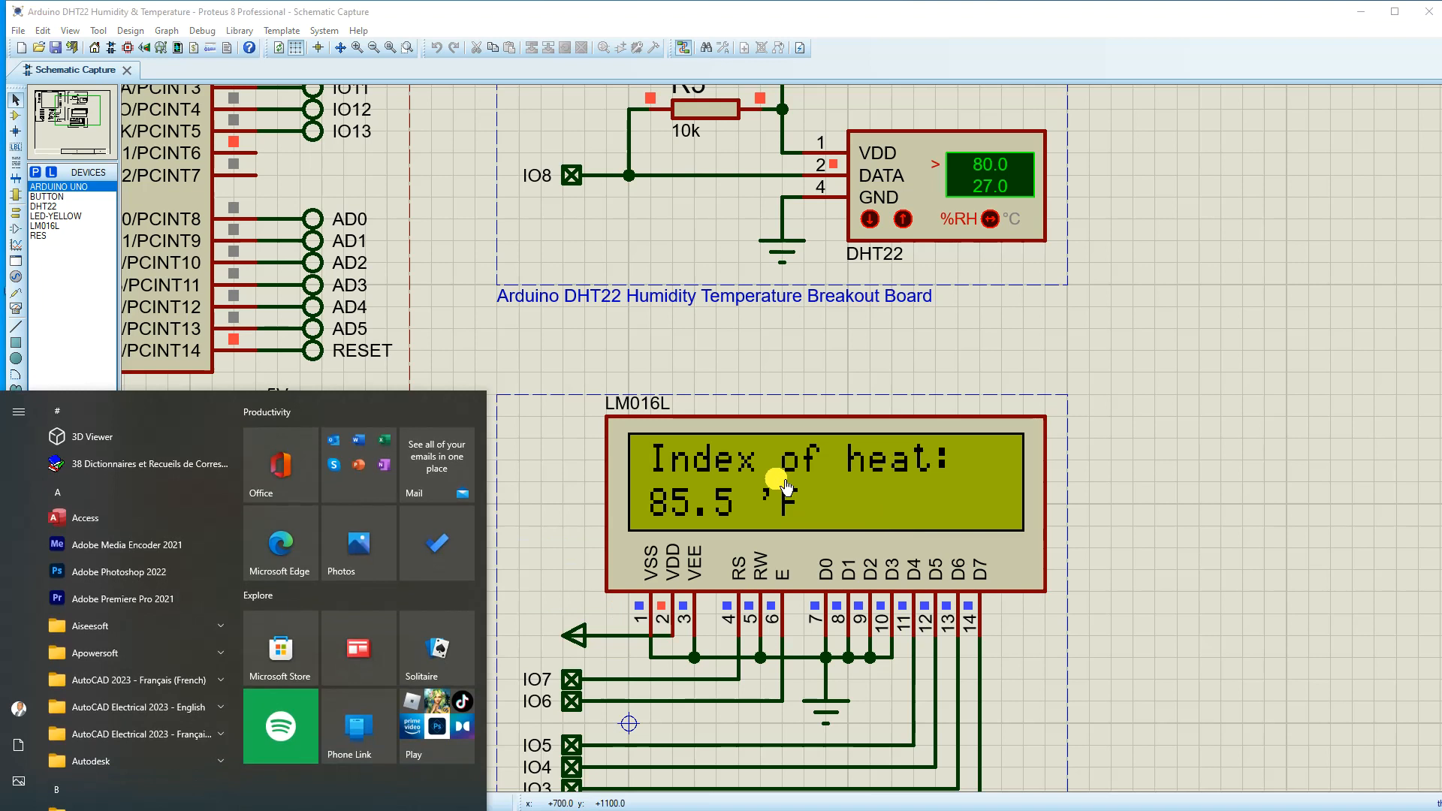
pyautogui.write('gr')
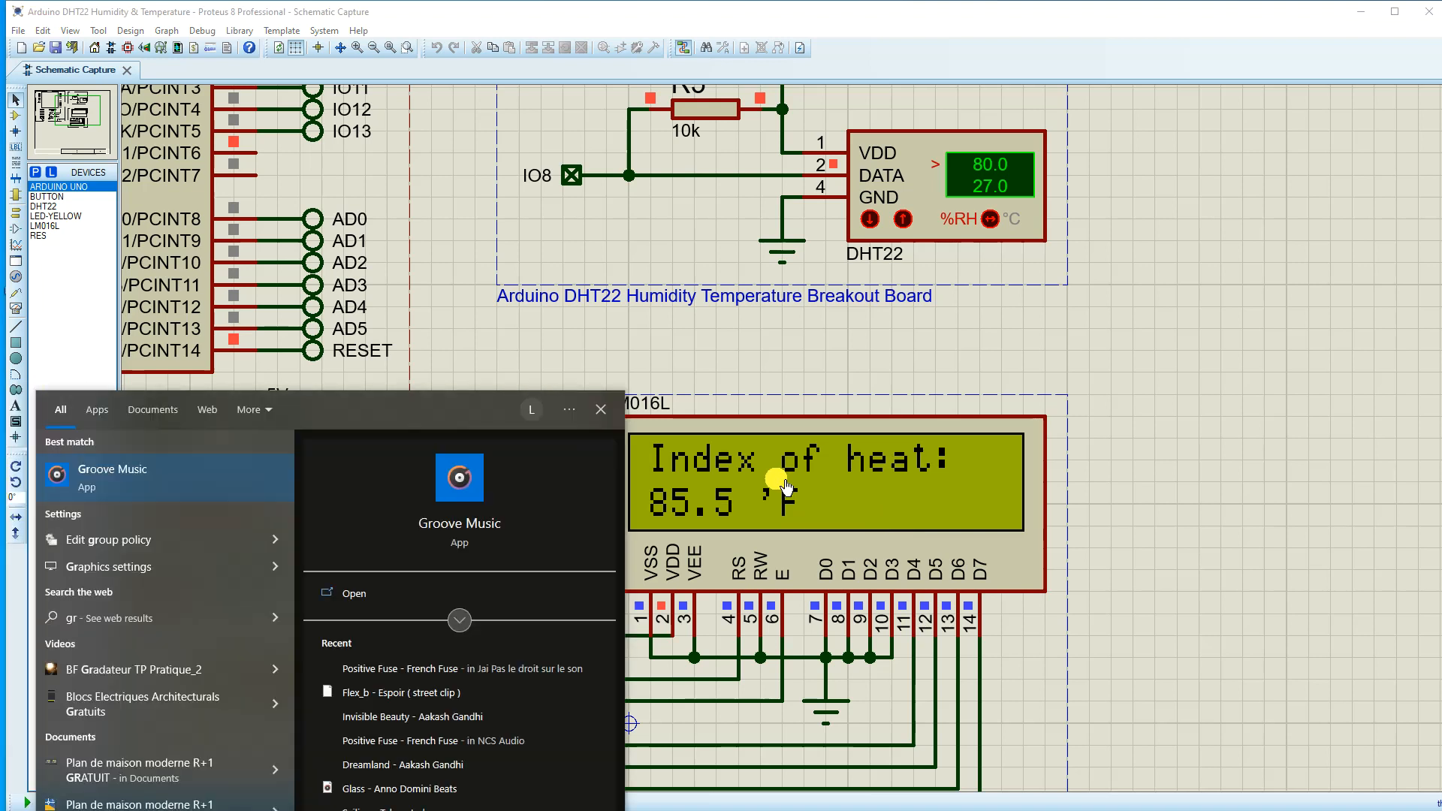
pyautogui.press('BackSpace')
pyautogui.press('BackSpace')
pyautogui.write('cho')
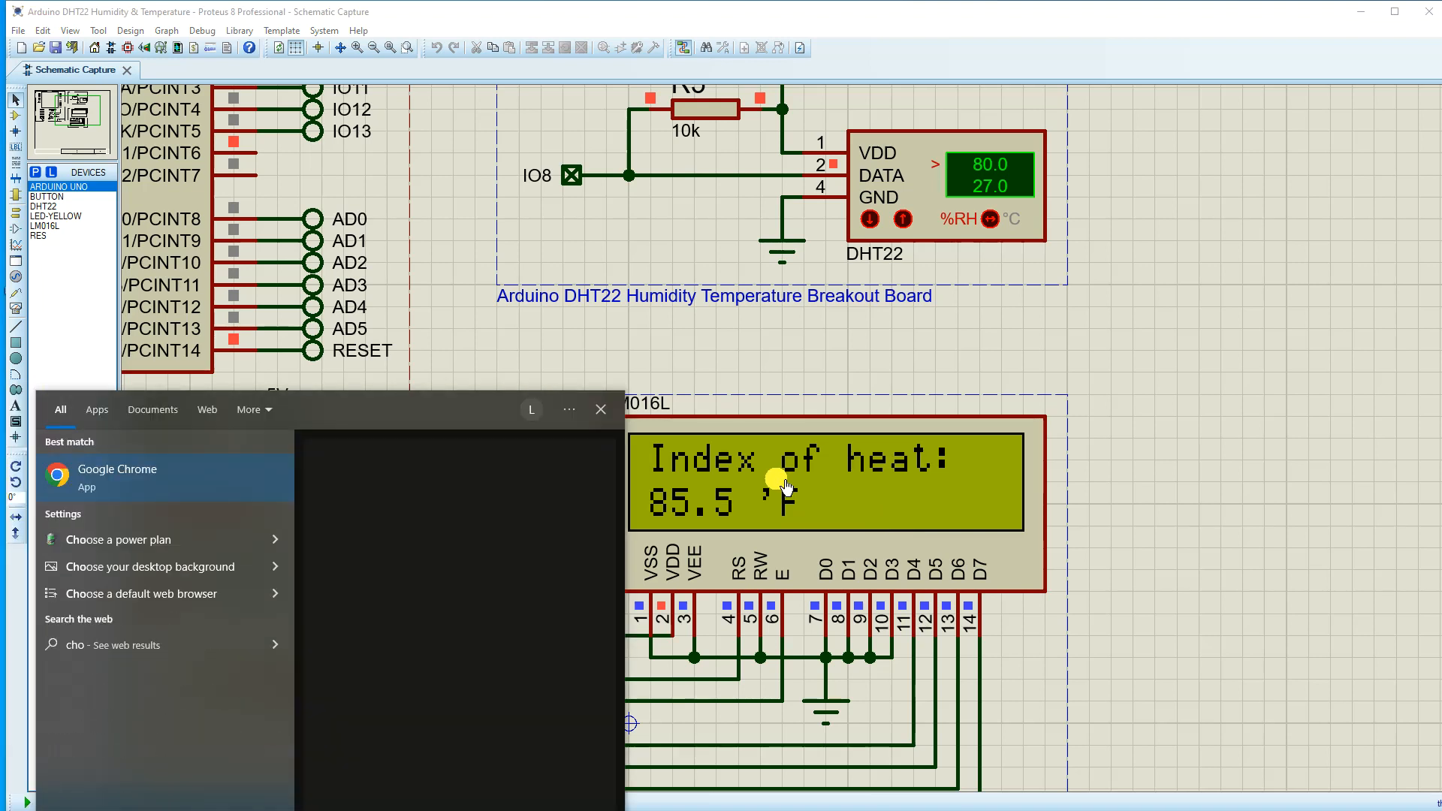
pyautogui.press('Return')
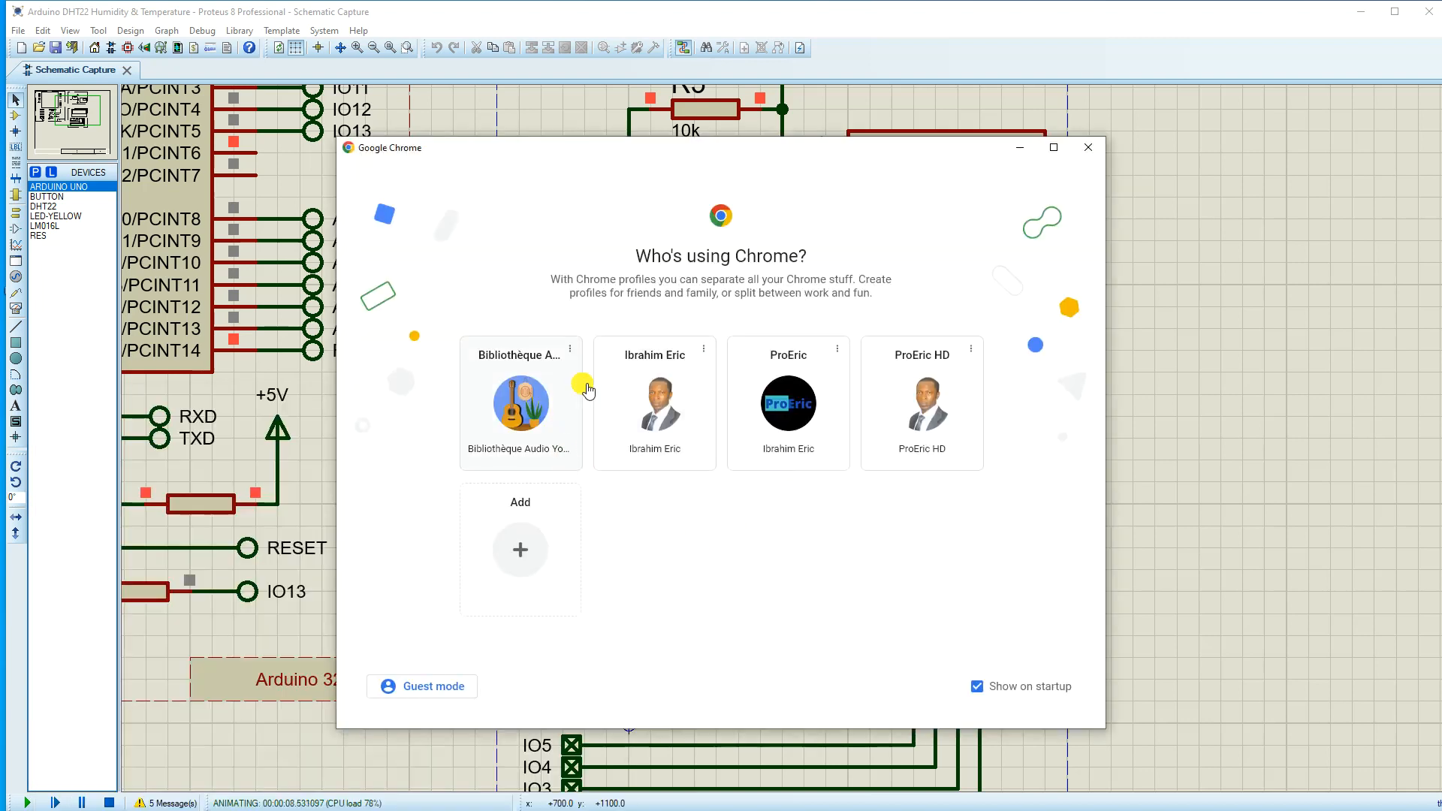
pyautogui.click(662, 417)
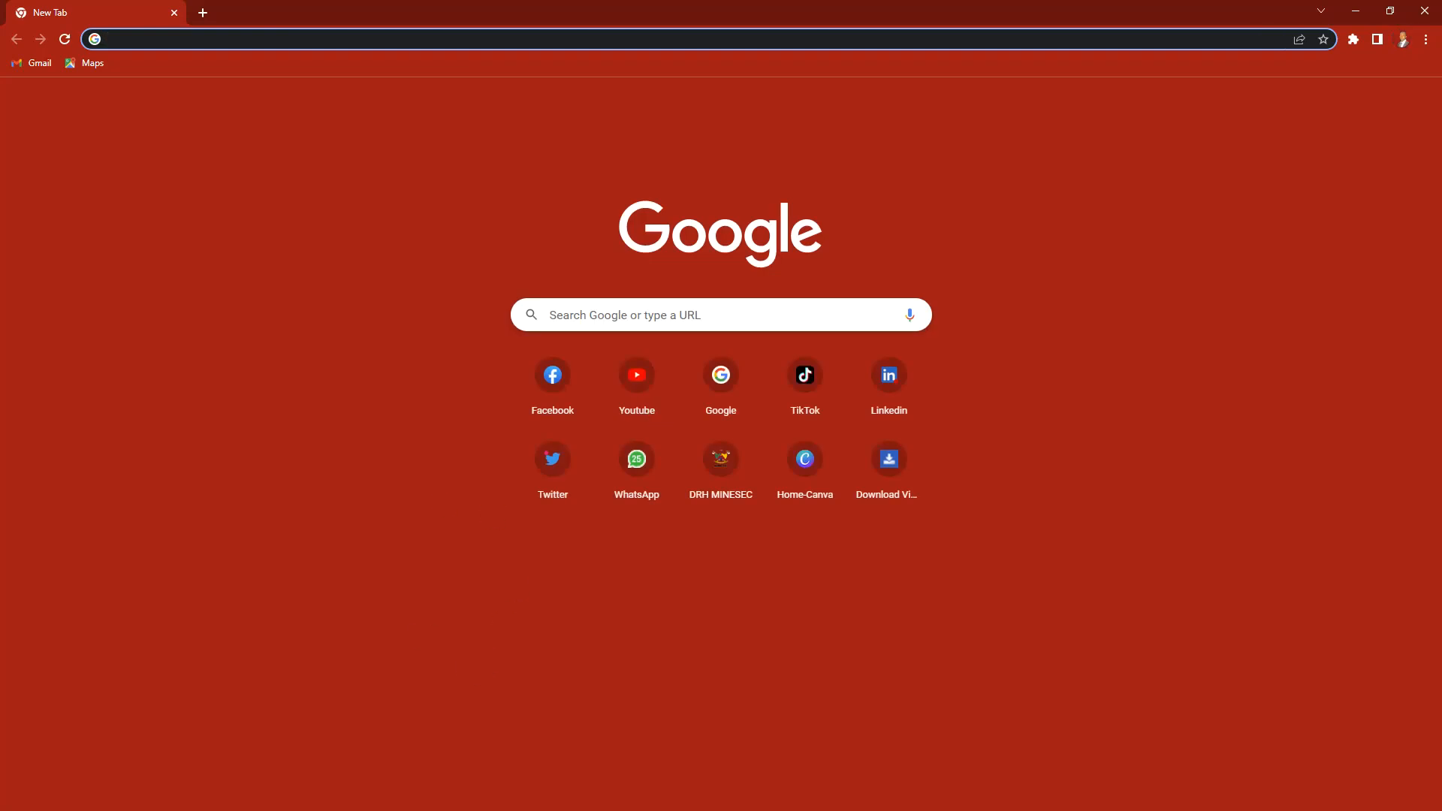
pyautogui.hotkey('alt', 'Tab')
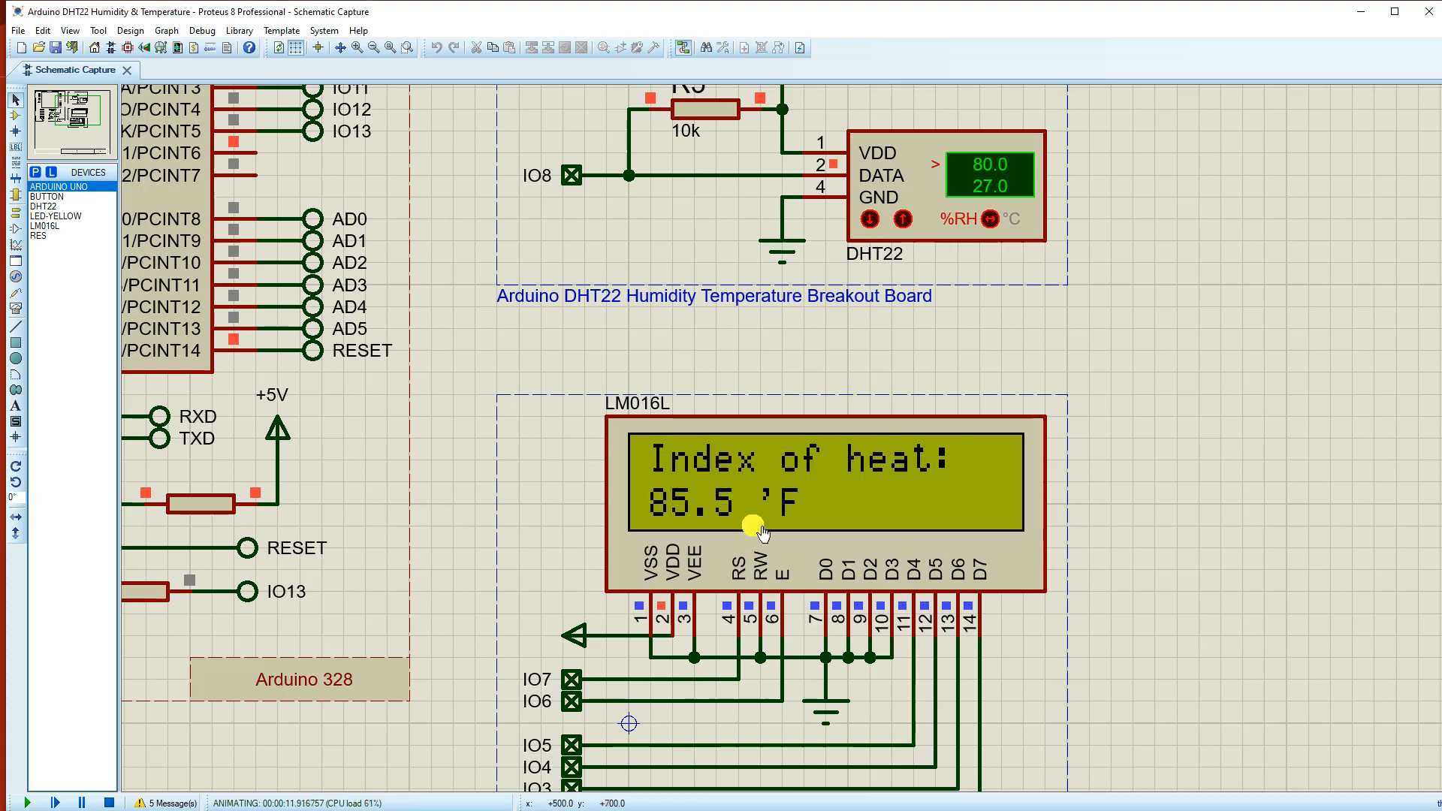
# View the whole Arduino DHT22 circuit, minimize the browser window, and close the project's schematic
pyautogui.scroll(-1, 752, 525)
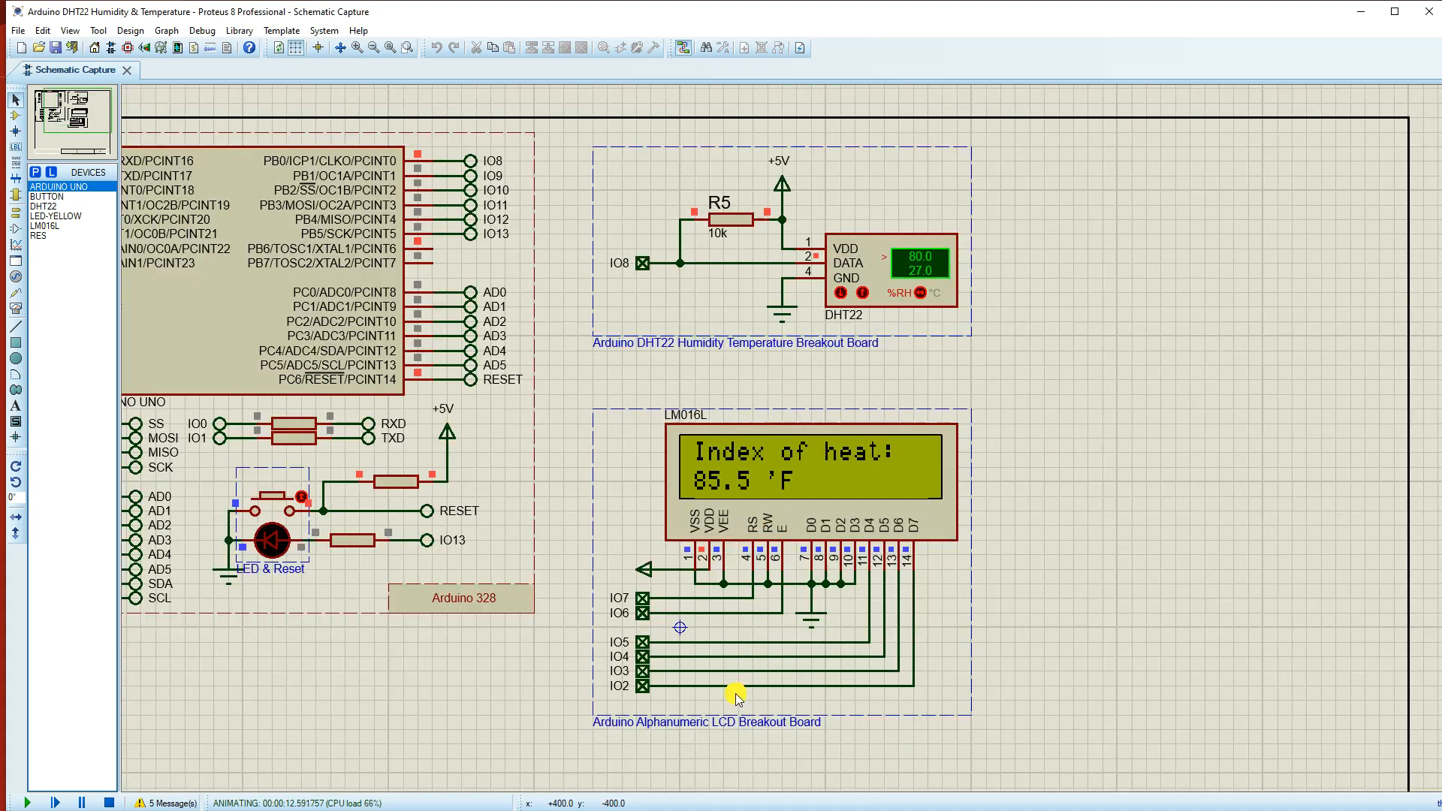
pyautogui.moveTo(736, 564); pyautogui.dragTo(908, 547)
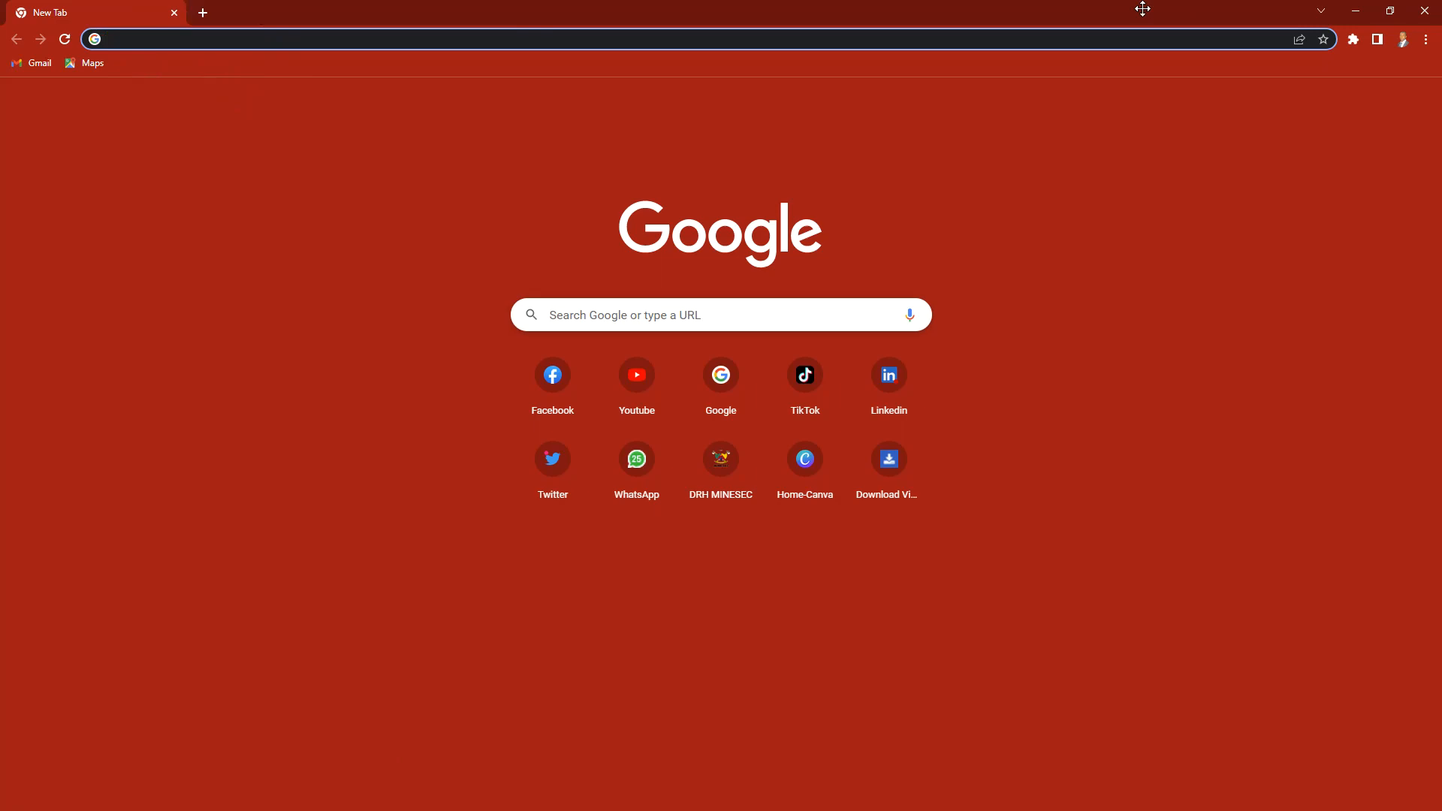
pyautogui.click(1356, 14)
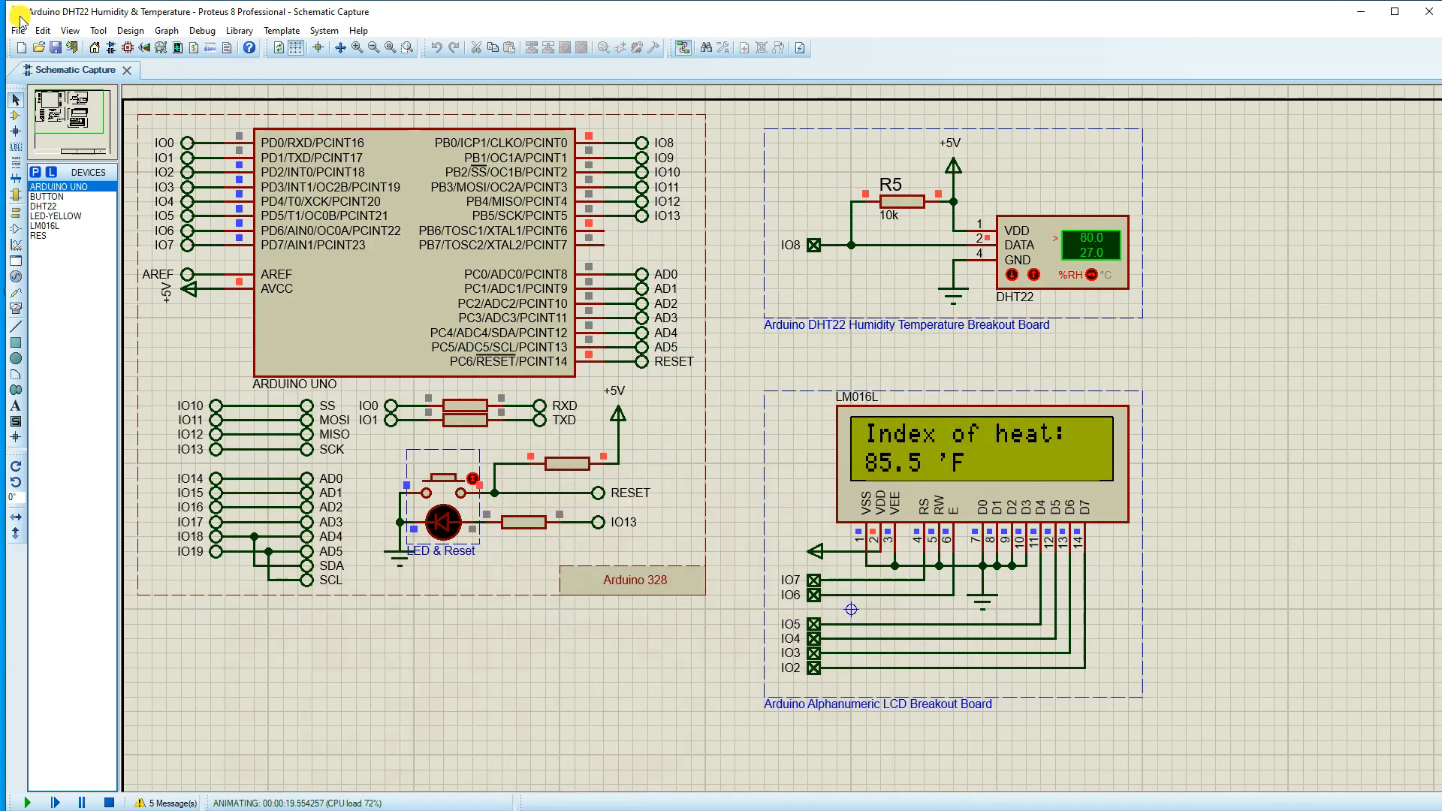
pyautogui.click(128, 72)
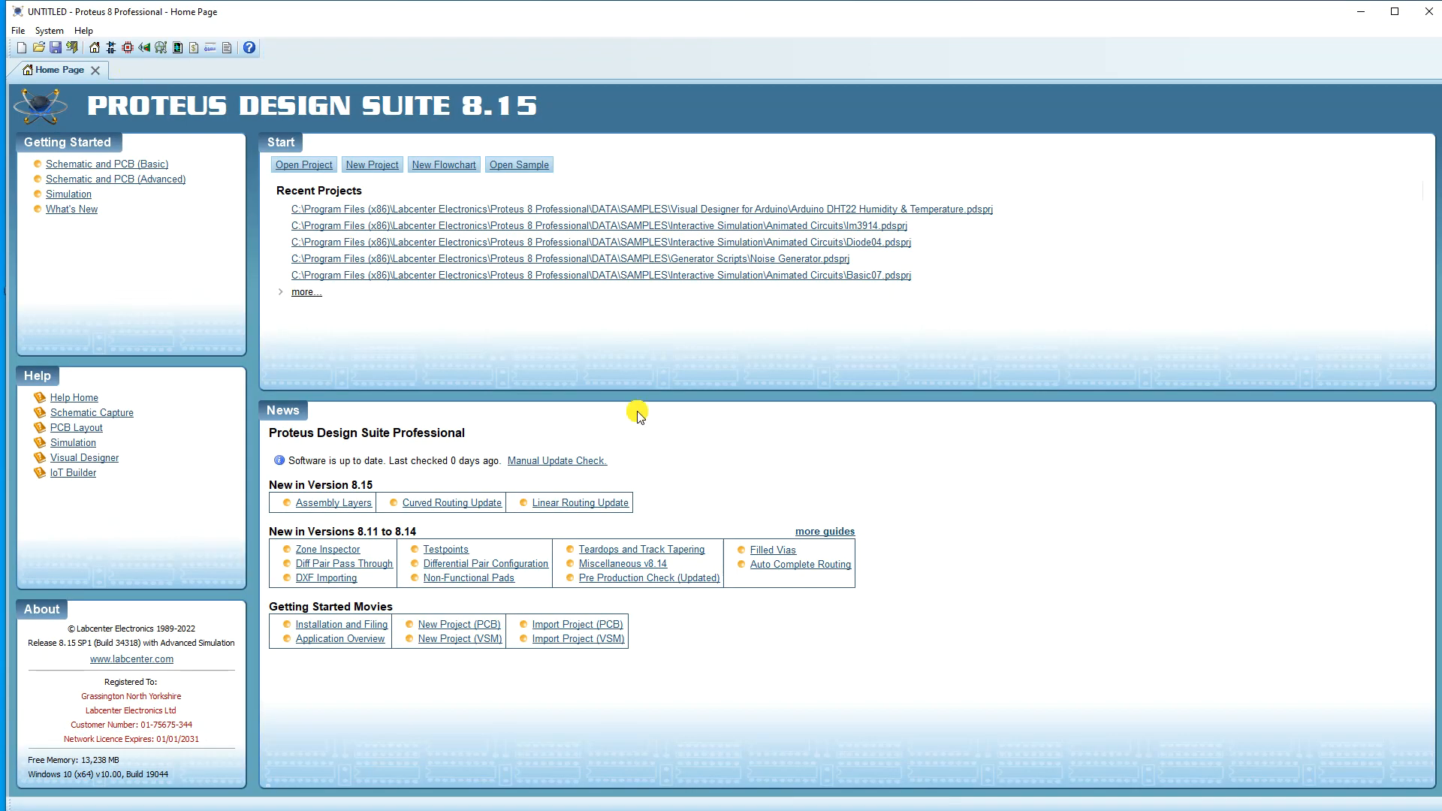
# Filter the sample projects by the Visual Designer for Arduino category and open Arduino RGB Common Cathode LED
pyautogui.click(522, 163)
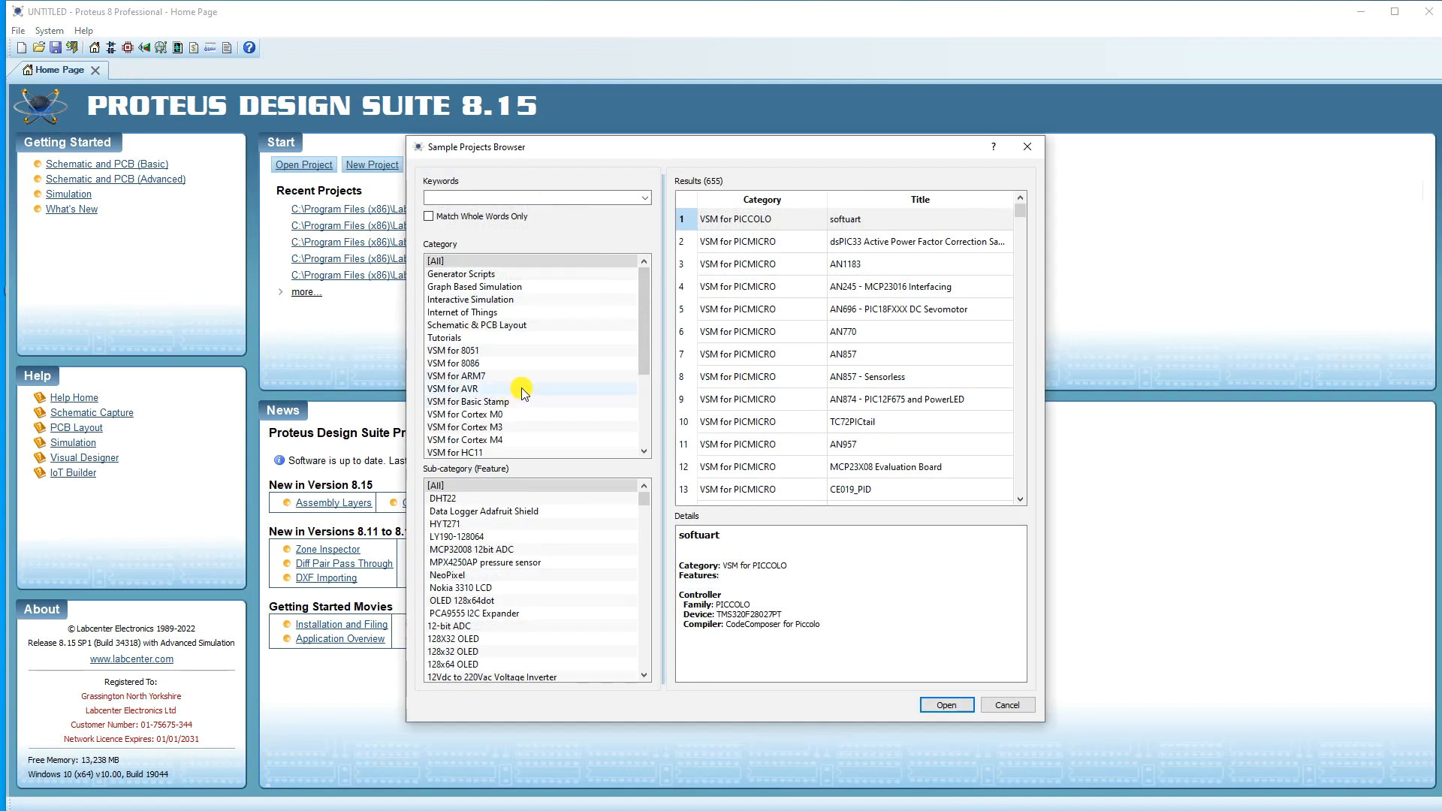
pyautogui.scroll(-1, 524, 391)
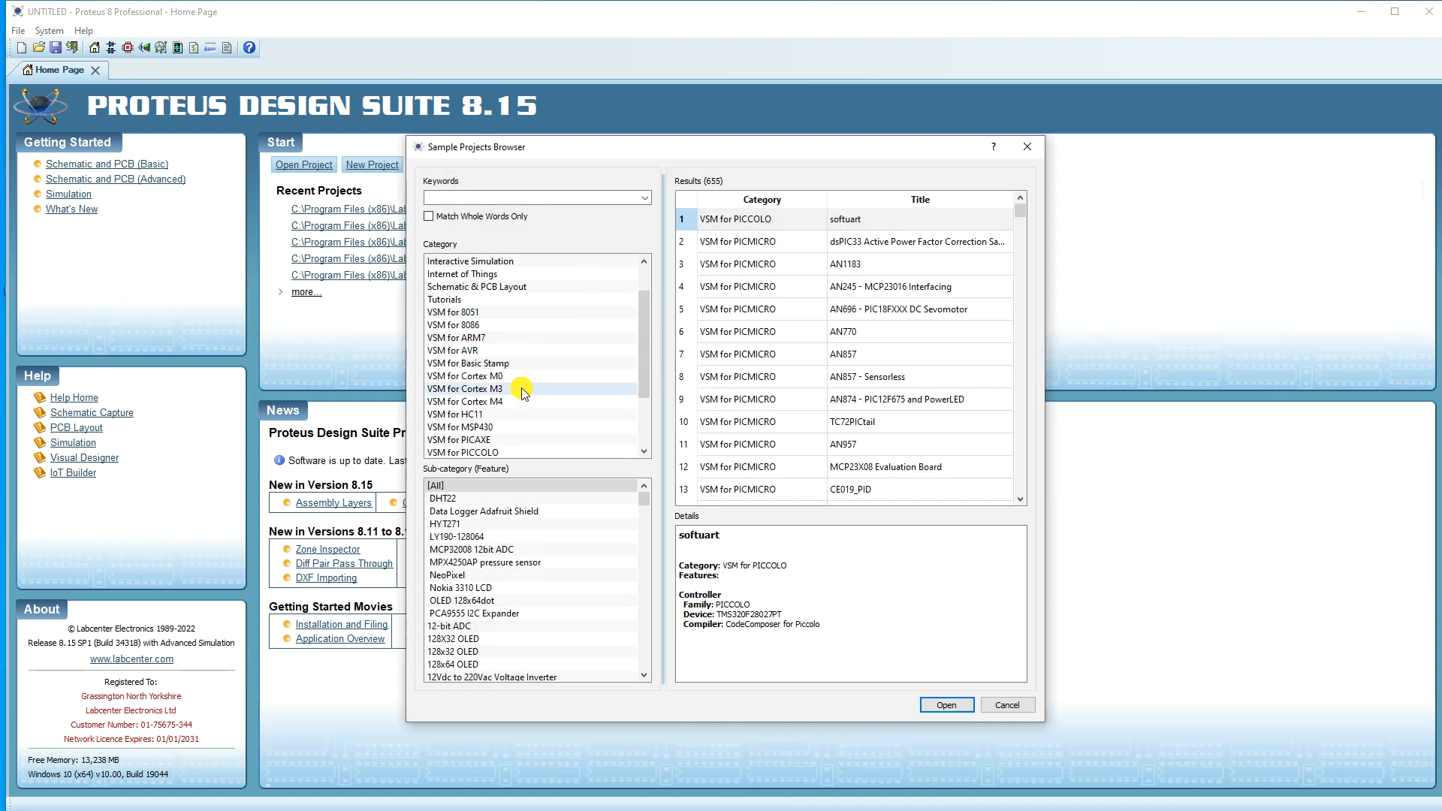
pyautogui.scroll(-2, 524, 391)
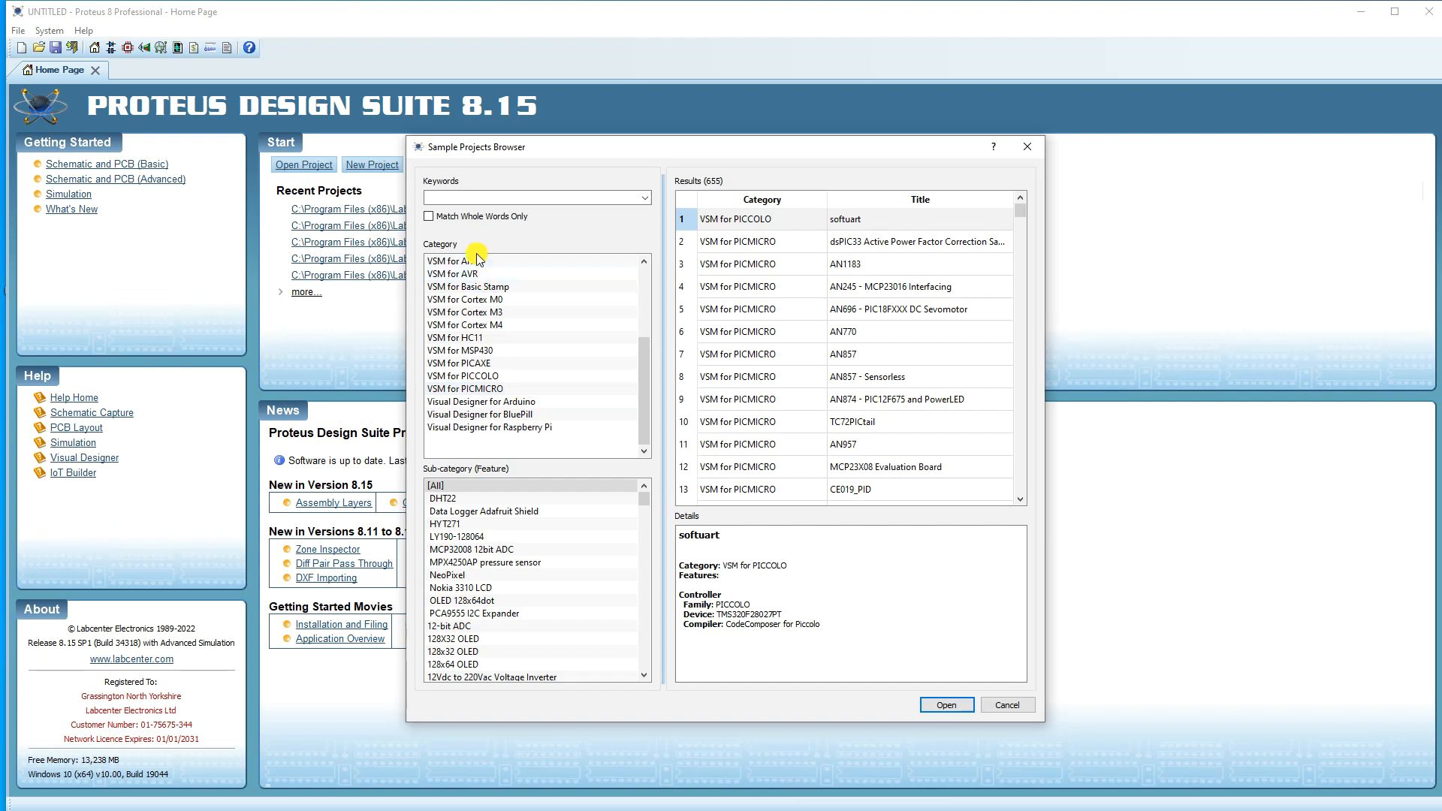
pyautogui.click(492, 404)
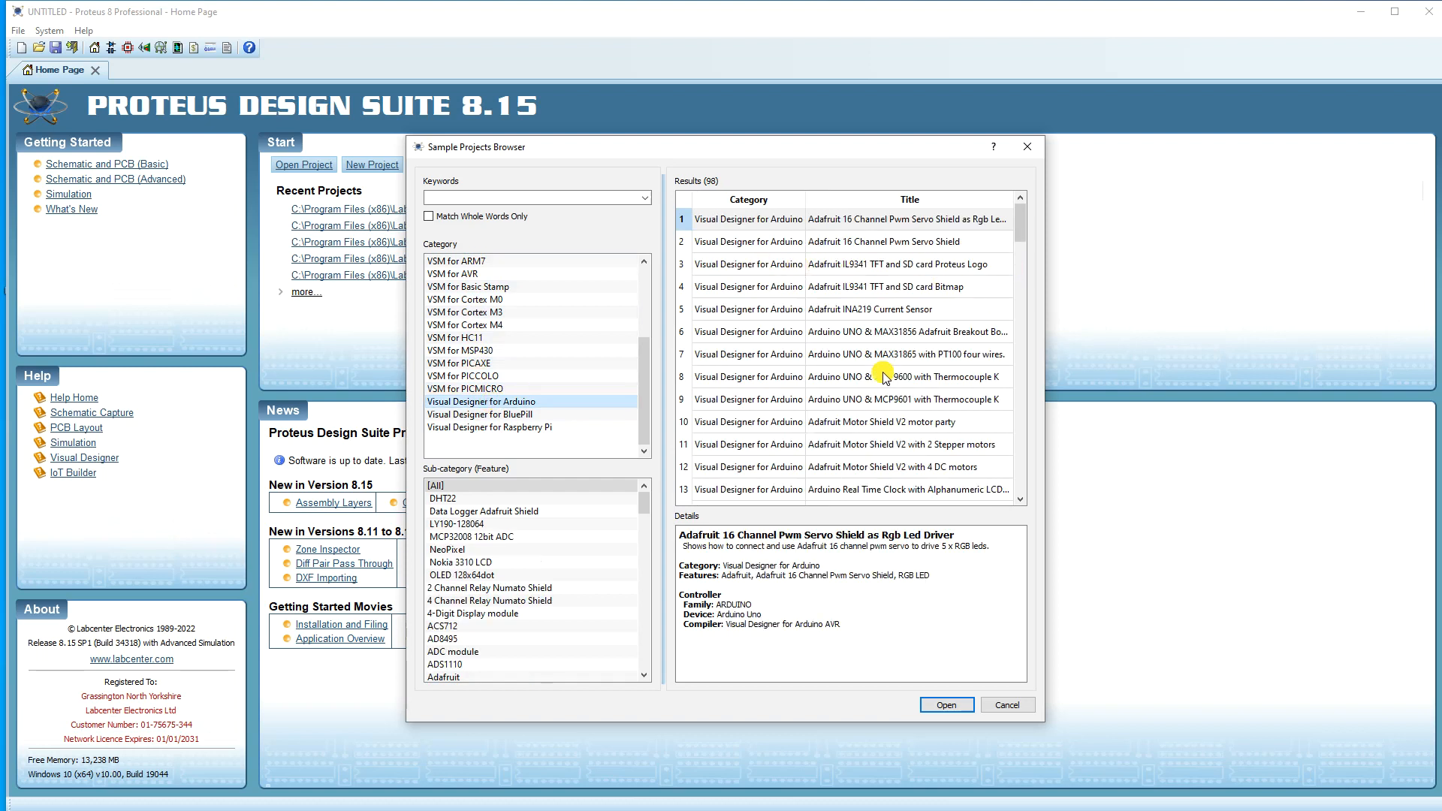
pyautogui.scroll(-3, 883, 375)
pyautogui.scroll(-4, 884, 375)
pyautogui.scroll(-5, 883, 377)
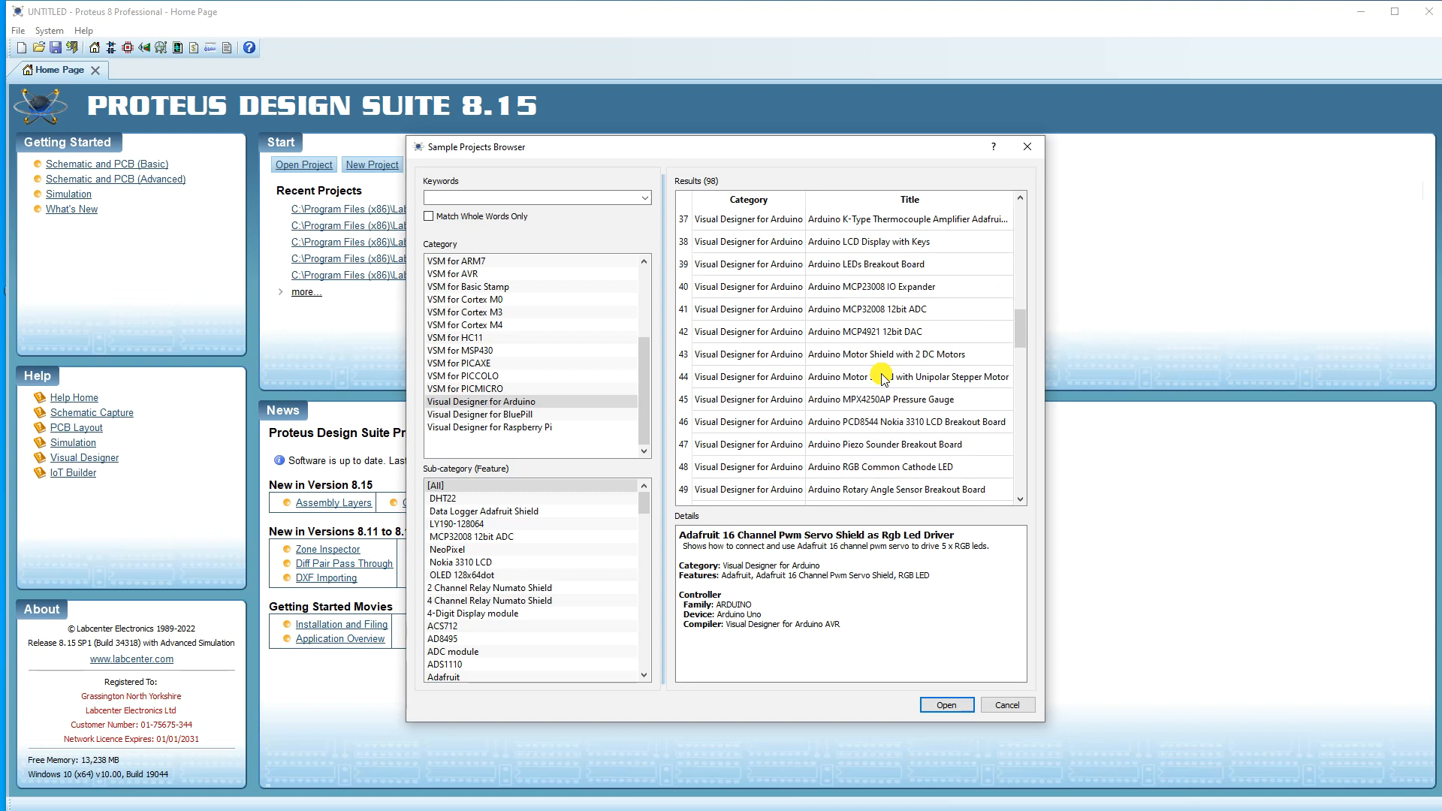
pyautogui.doubleClick(803, 465)
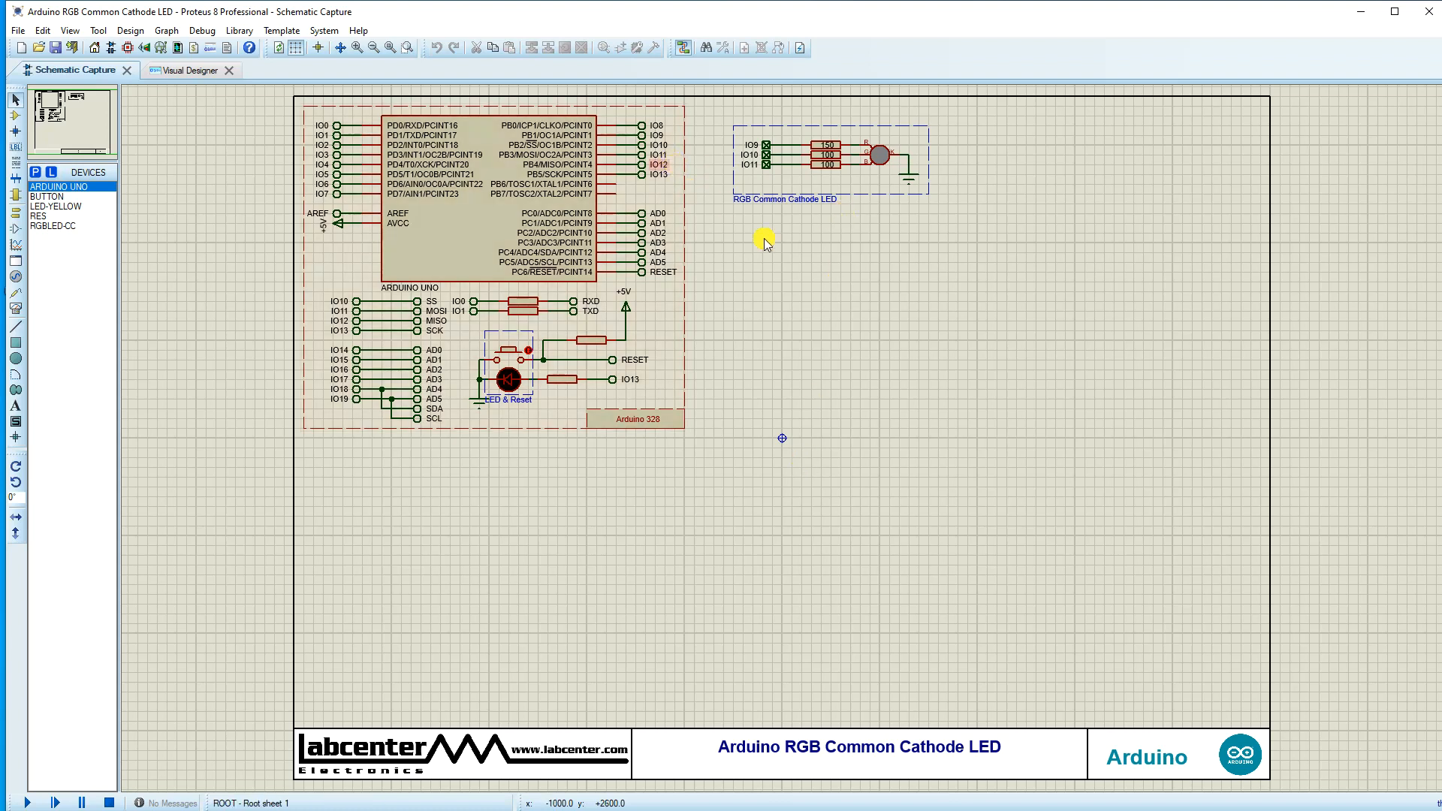
# Run the simulation of the Arduino RGB Common Cathode LED circuit and watch the LED at closer range
pyautogui.scroll(1, 781, 439)
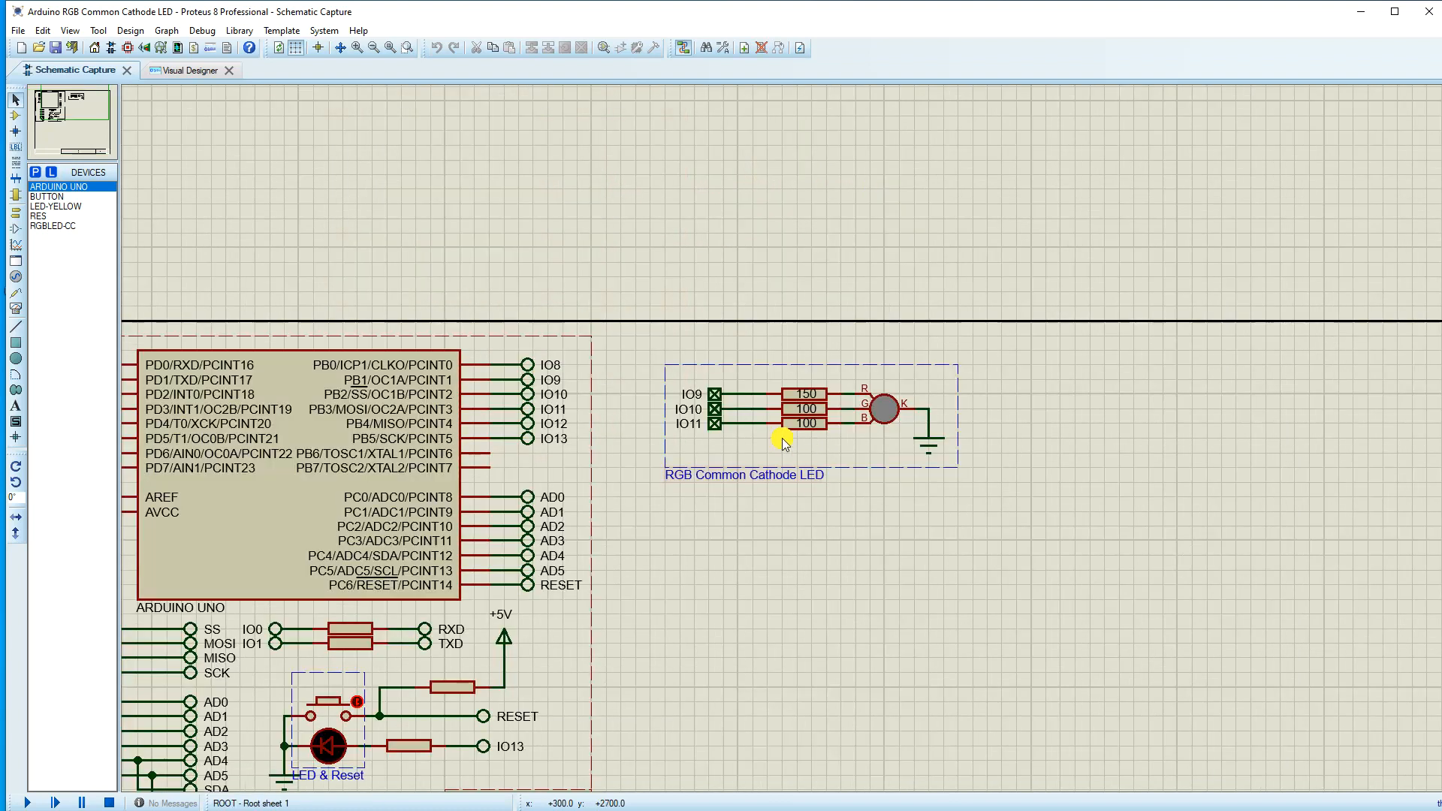
pyautogui.scroll(1, 803, 461)
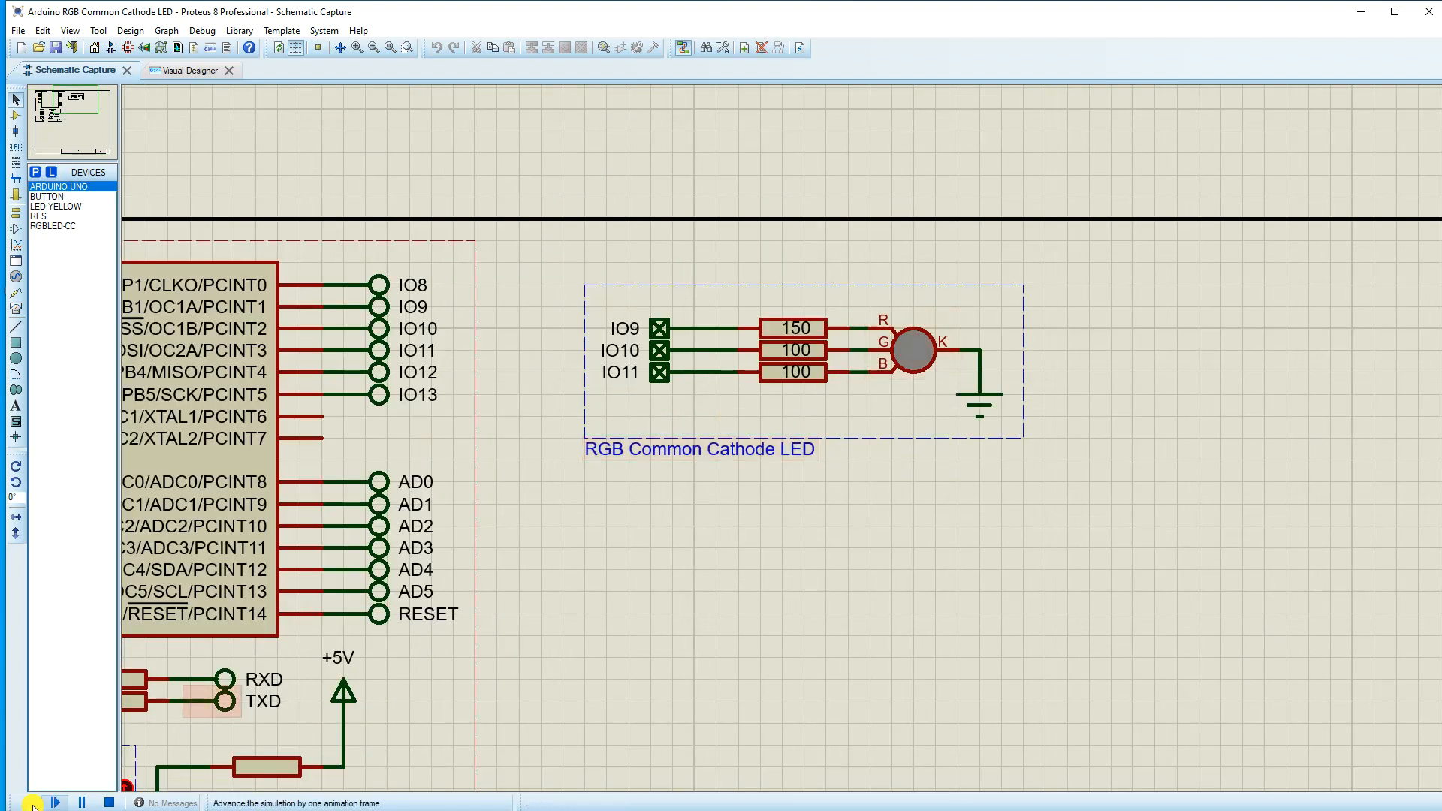
pyautogui.click(29, 803)
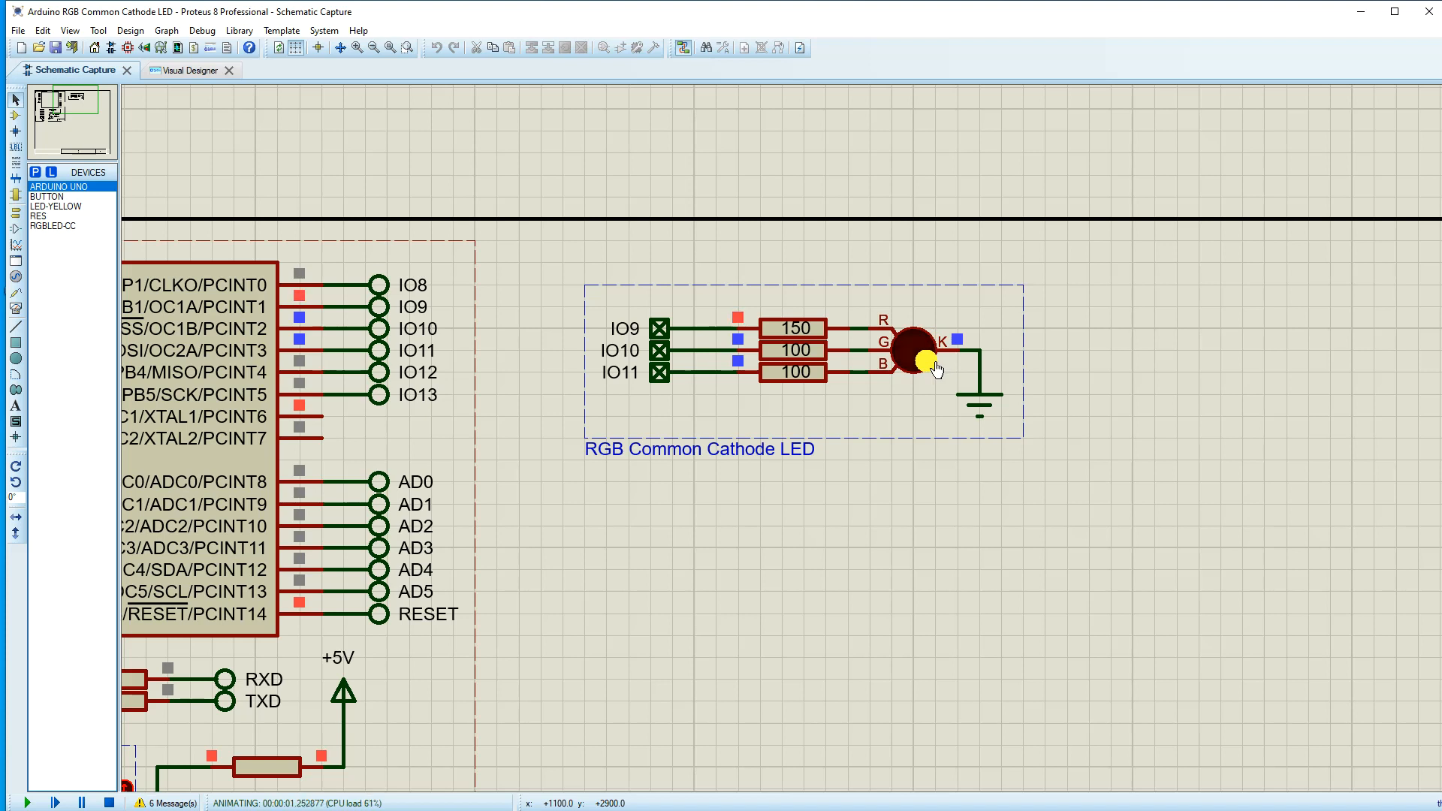
pyautogui.scroll(-2, 931, 371)
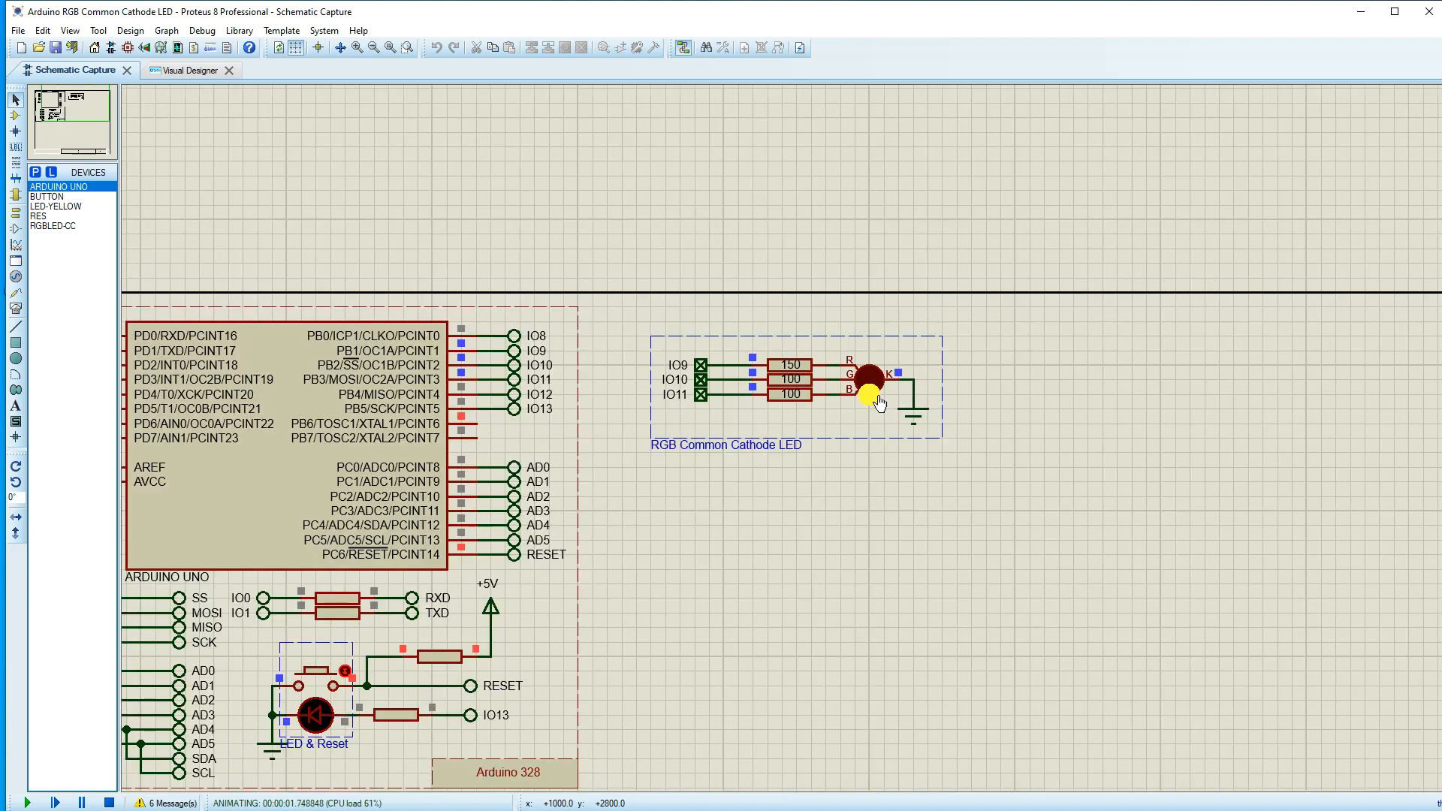
pyautogui.moveTo(922, 387); pyautogui.dragTo(1017, 326)
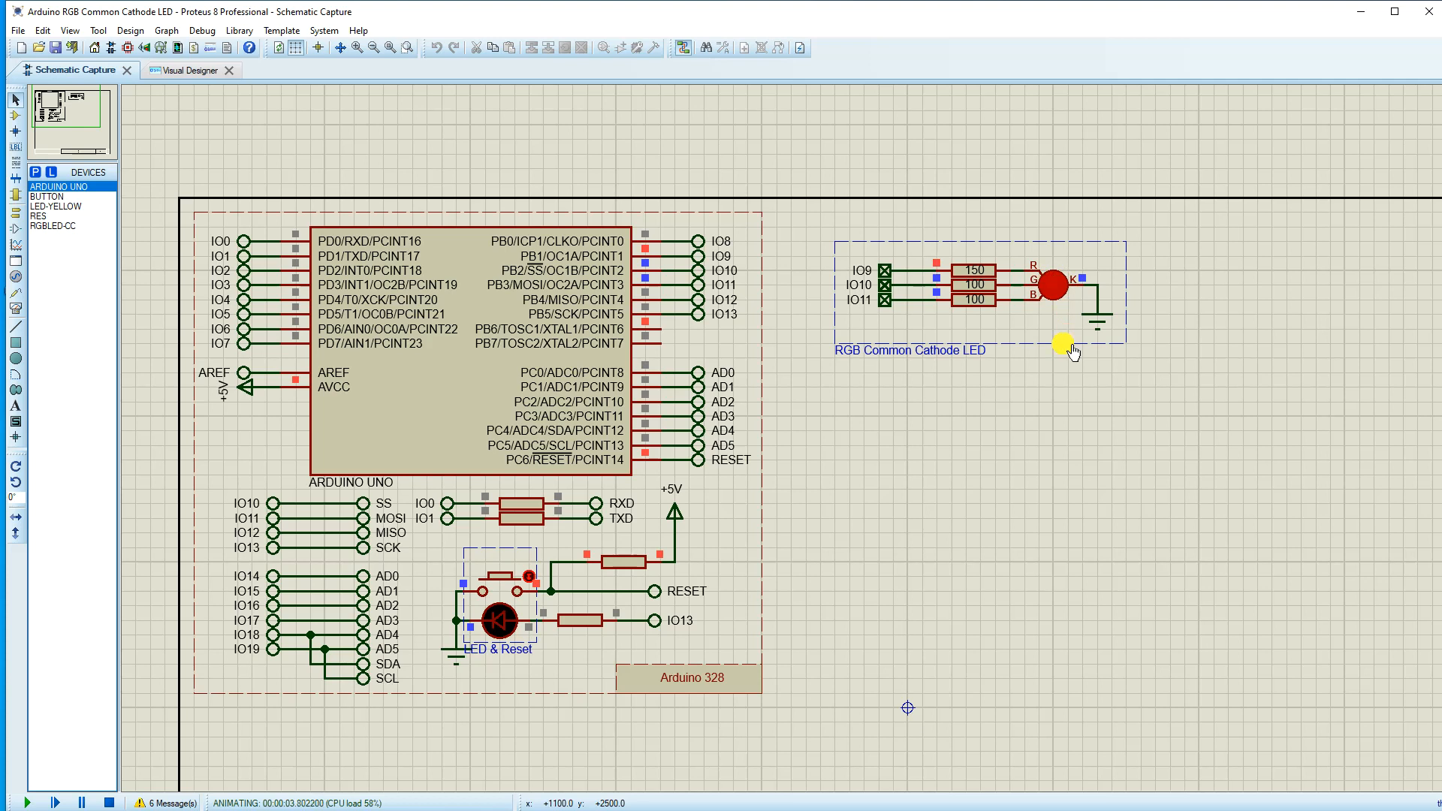
pyautogui.scroll(2, 1055, 298)
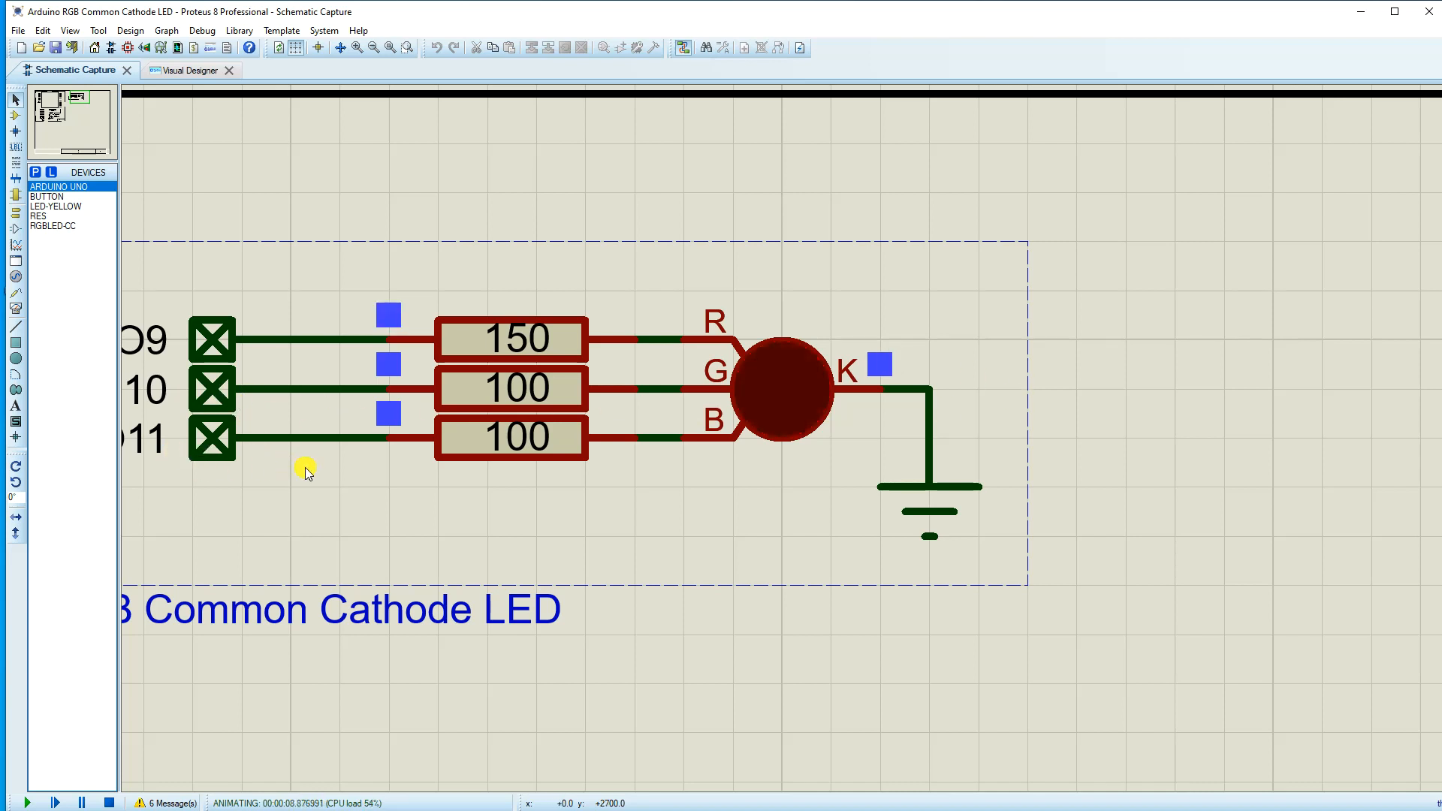
# Examine the whole running circuit and try out the reset button in the Arduino's LED & Reset block
pyautogui.scroll(-1, 305, 468)
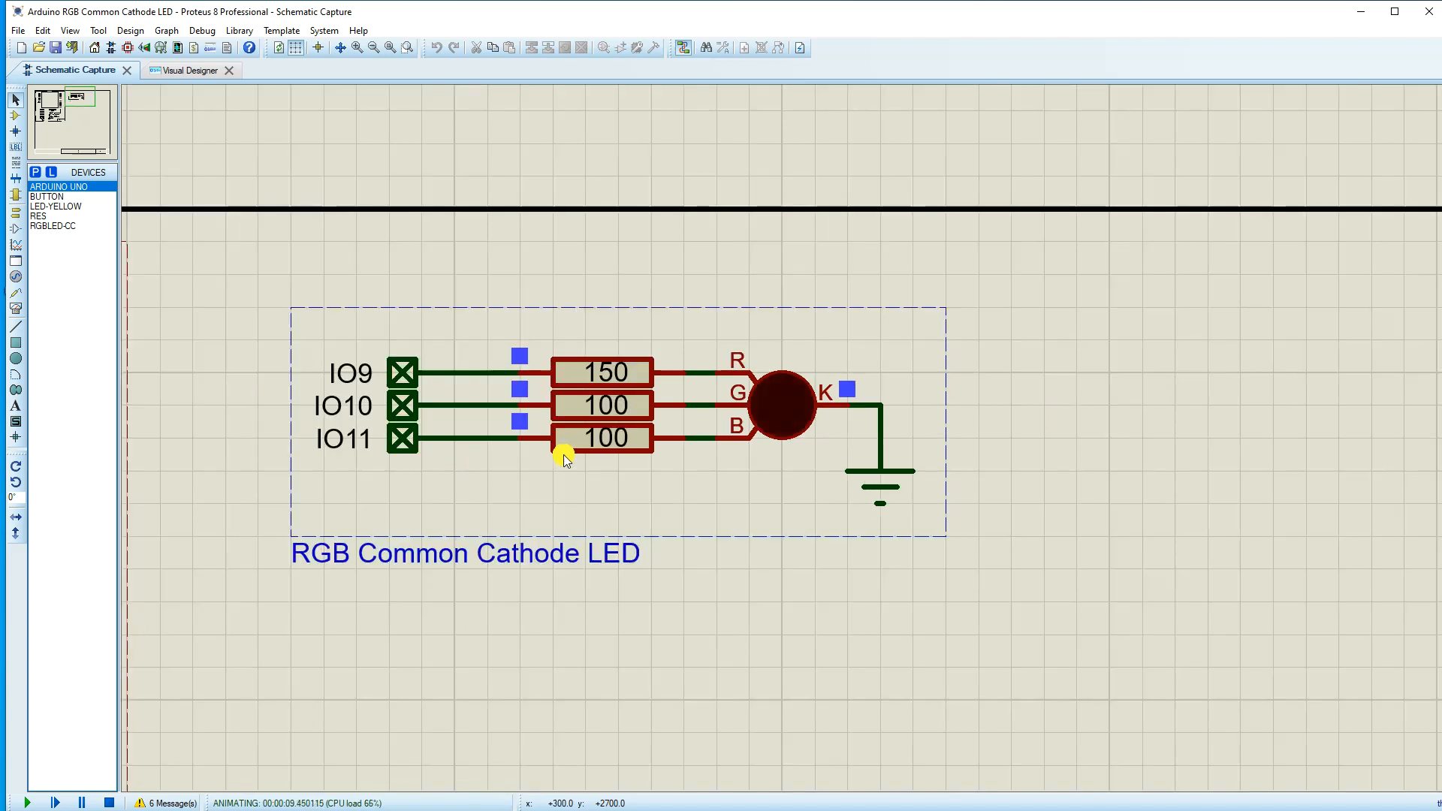
pyautogui.scroll(-1, 564, 455)
pyautogui.moveTo(498, 487); pyautogui.dragTo(966, 328)
pyautogui.scroll(-2, 746, 452)
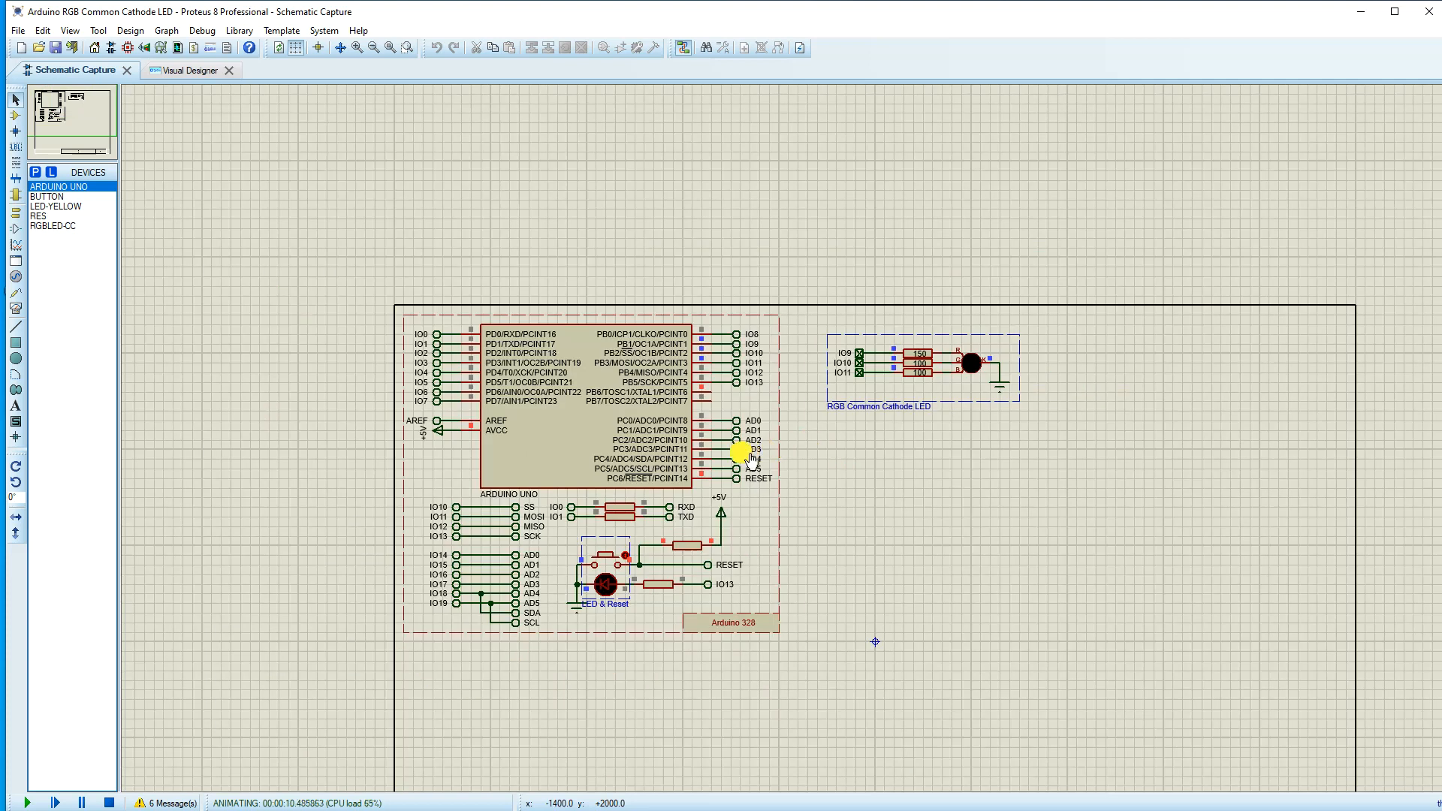
pyautogui.scroll(1, 739, 432)
pyautogui.click(568, 419)
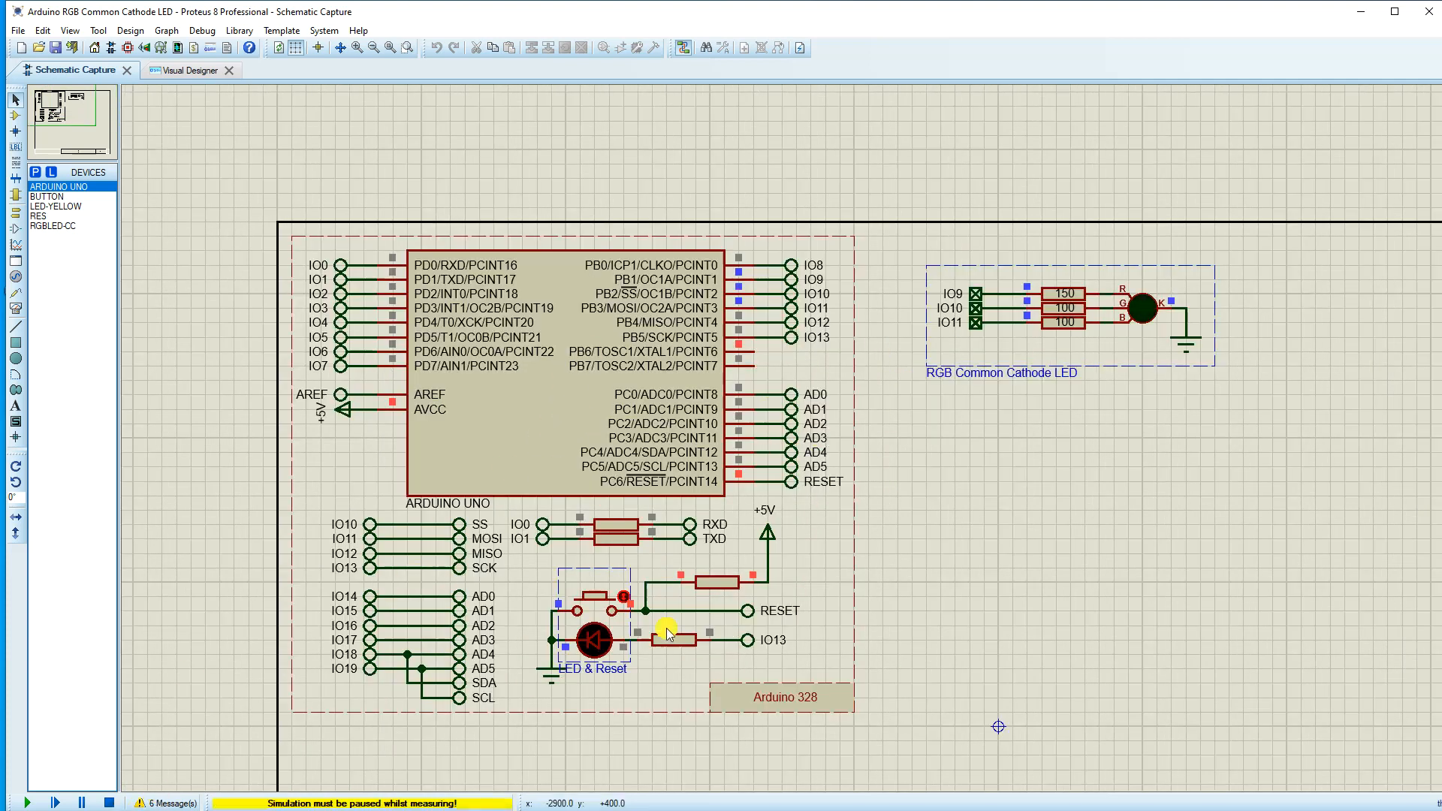
pyautogui.click(604, 609)
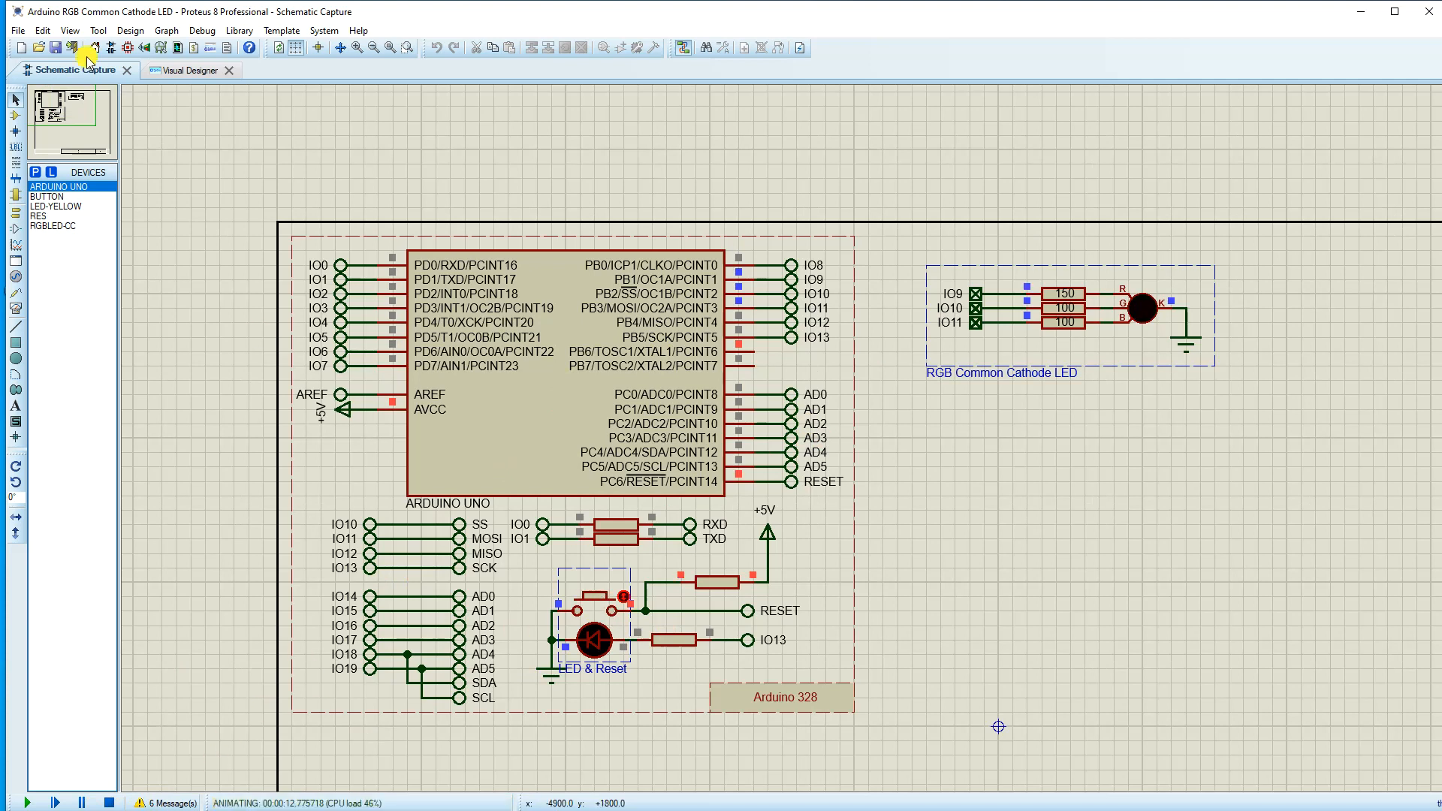
# Enlarge the LED & Reset view in Visual Designer, and close the project's Visual Designer and schematic
pyautogui.click(172, 71)
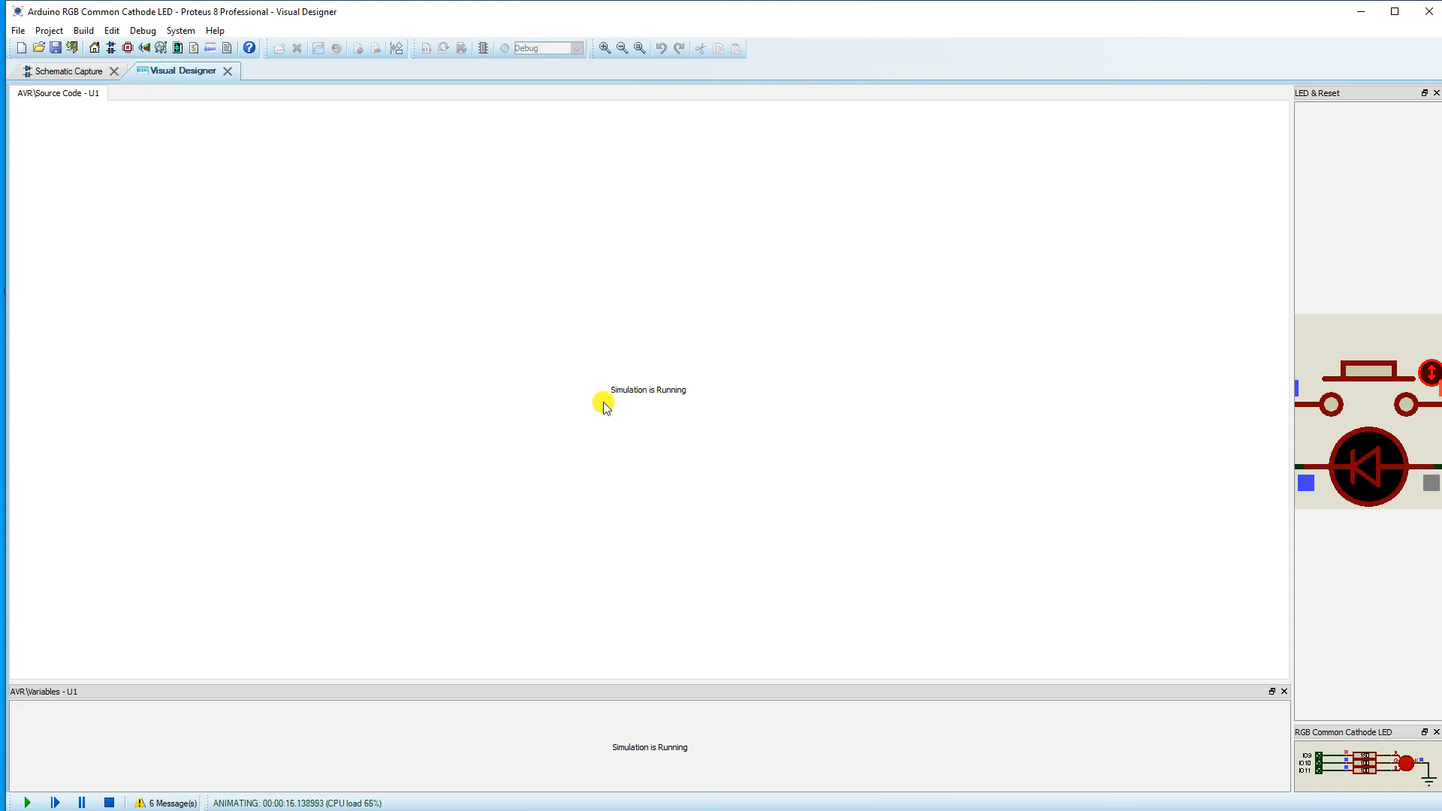
pyautogui.moveTo(1292, 497); pyautogui.dragTo(958, 513)
pyautogui.click(1212, 318)
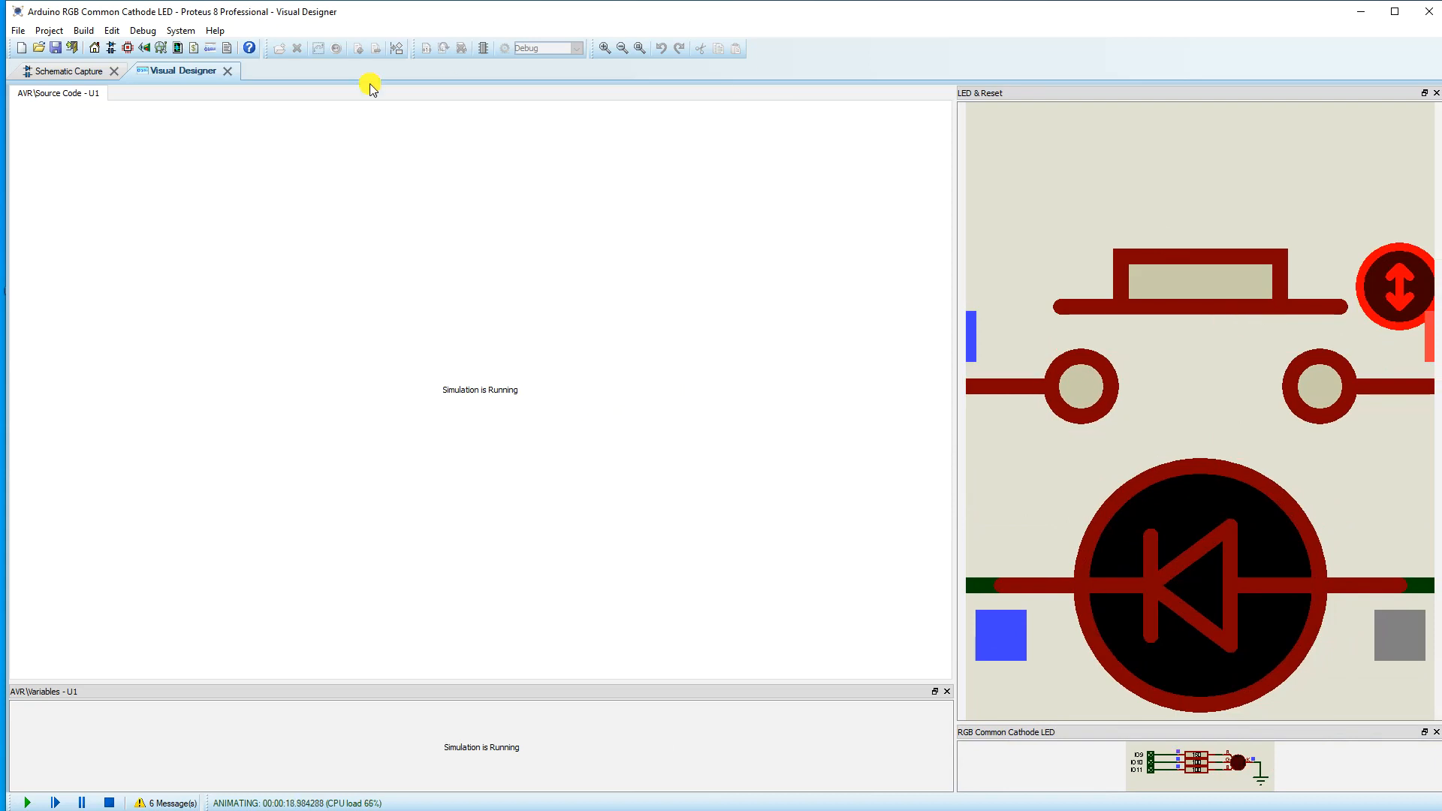
pyautogui.click(227, 71)
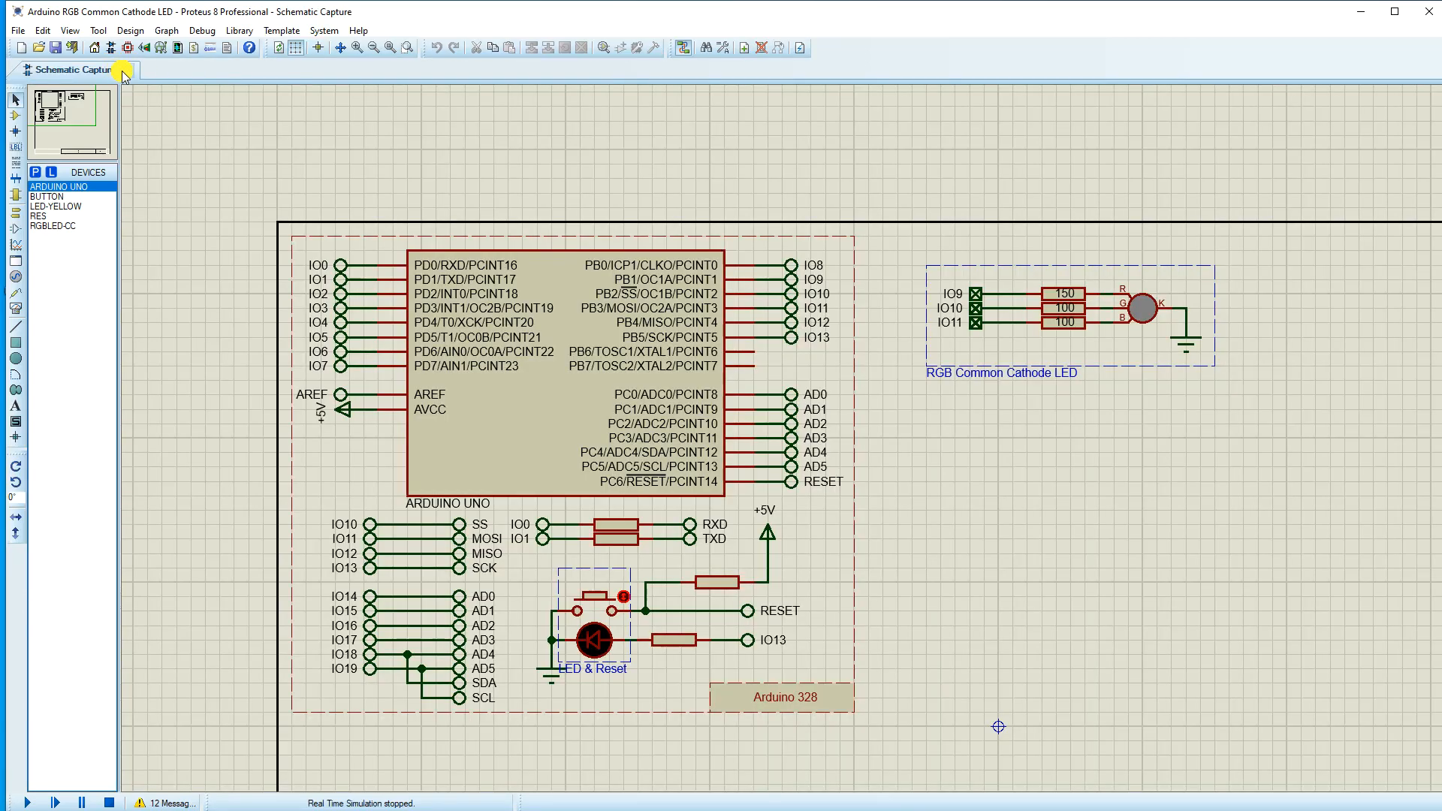
pyautogui.click(124, 72)
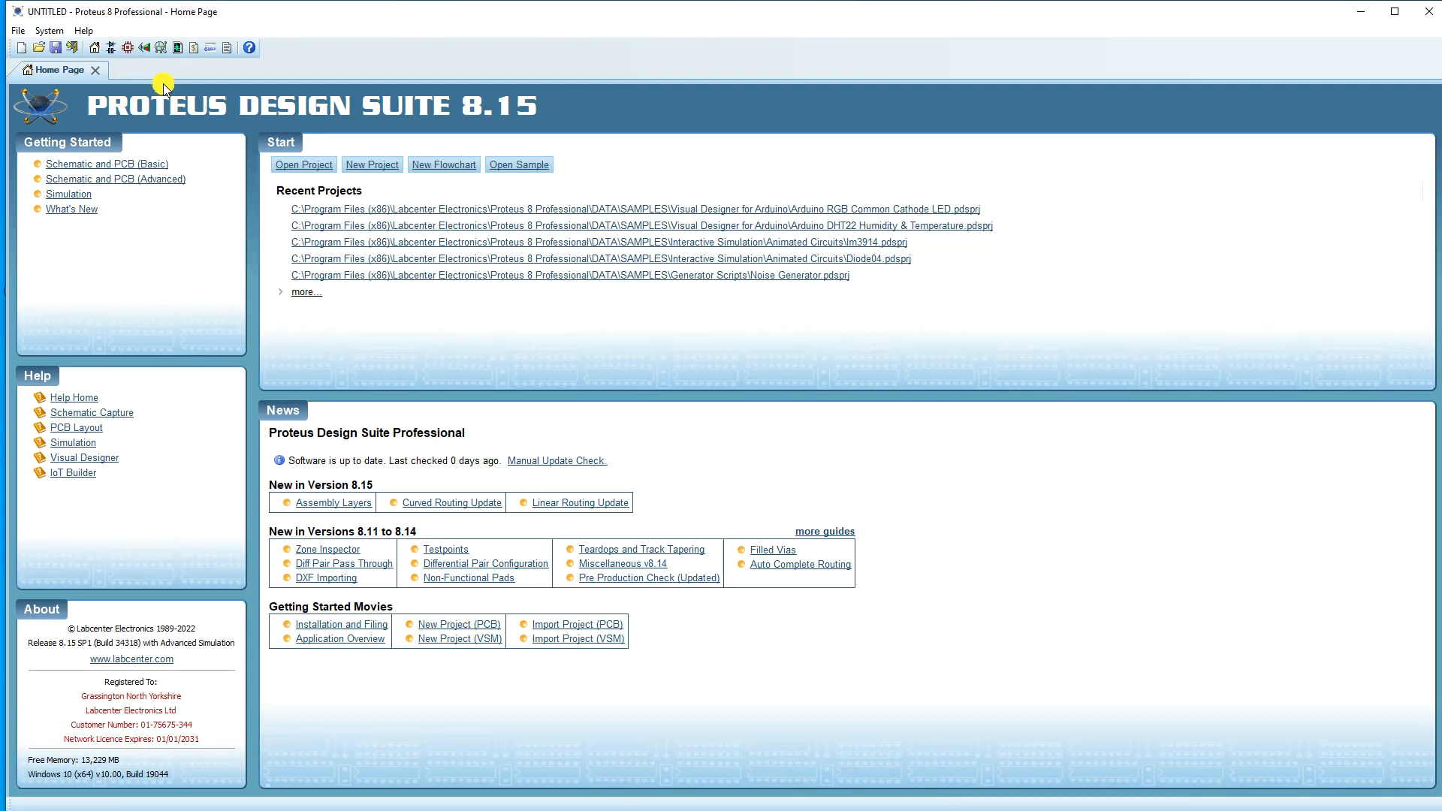
pyautogui.click(529, 165)
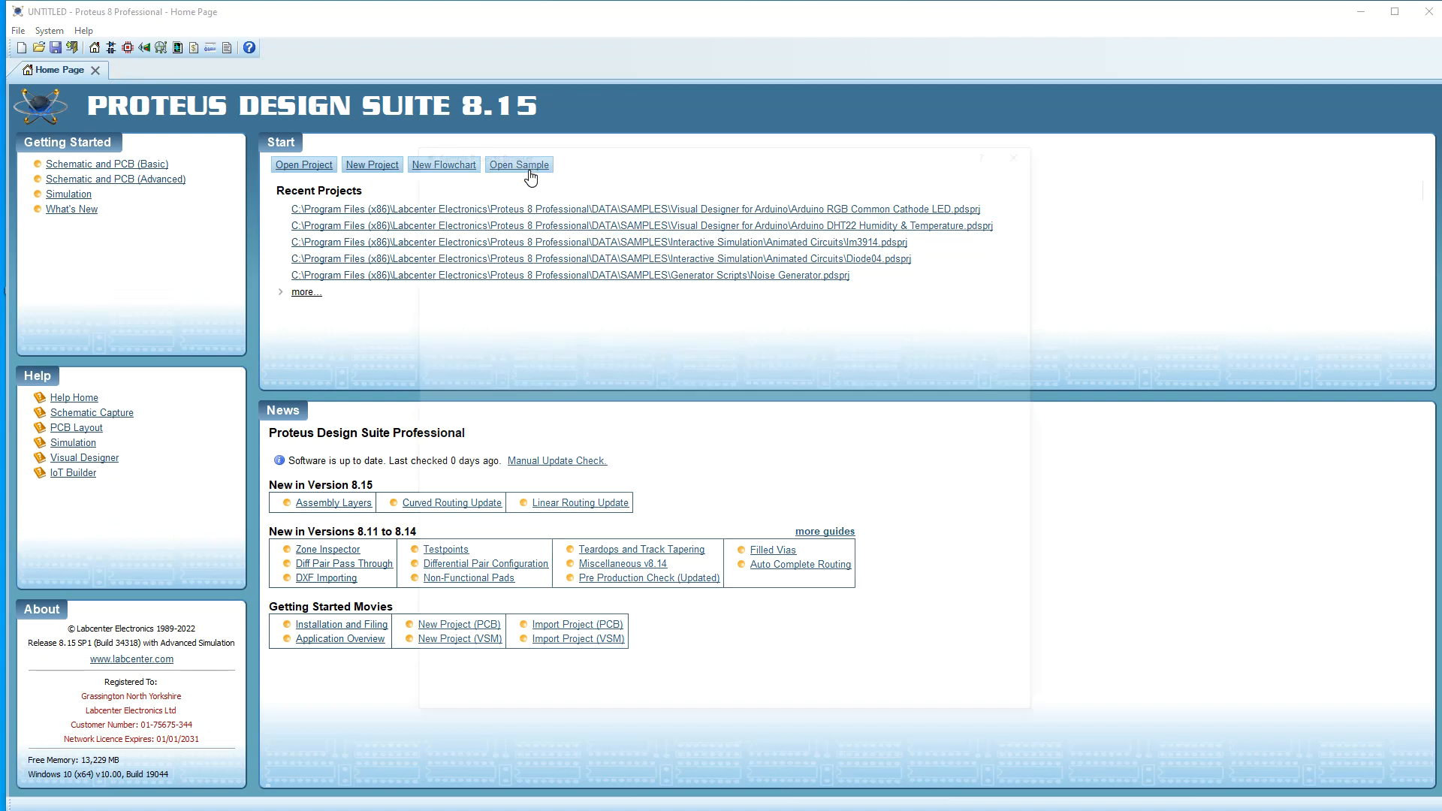
pyautogui.click(1026, 146)
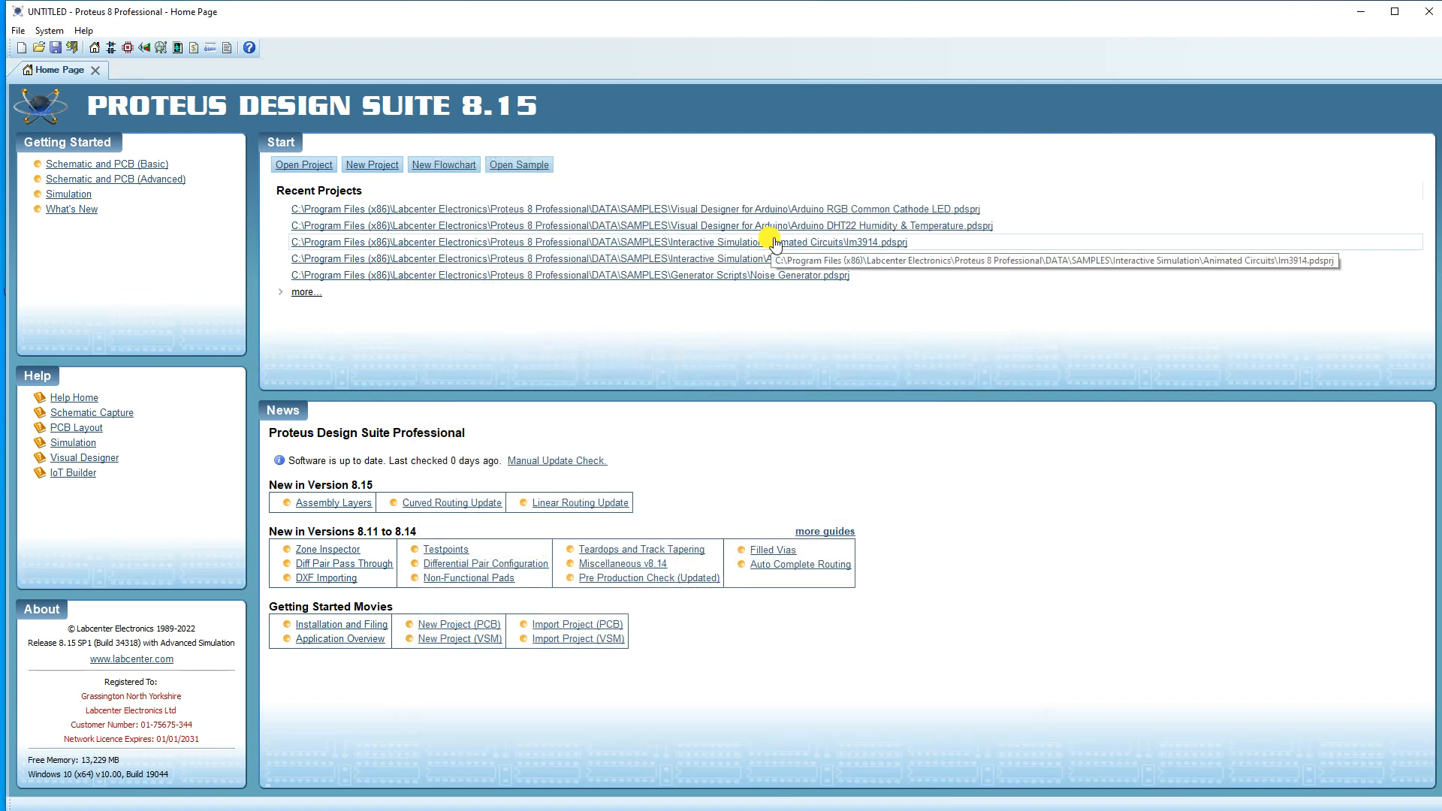
pyautogui.click(453, 170)
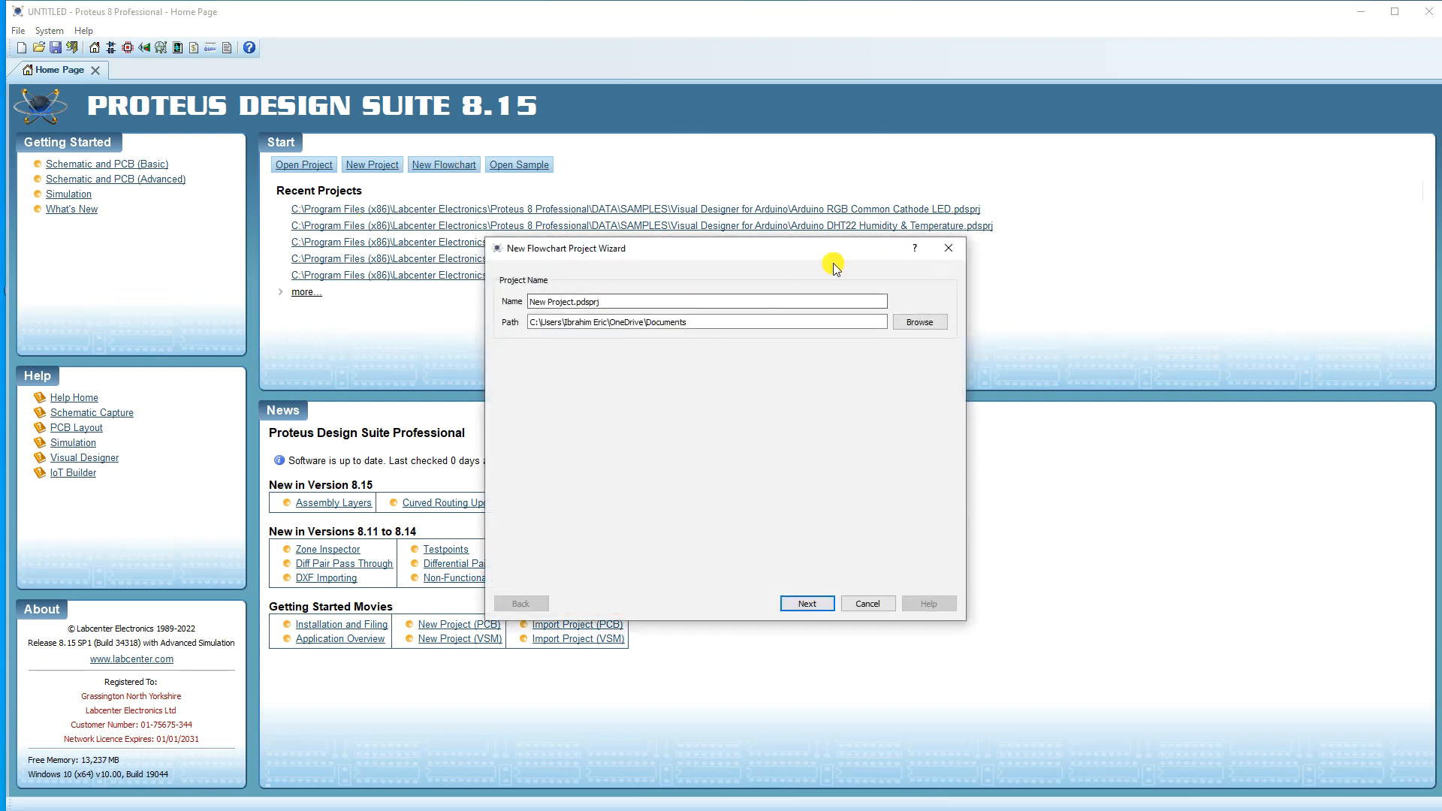
pyautogui.click(946, 256)
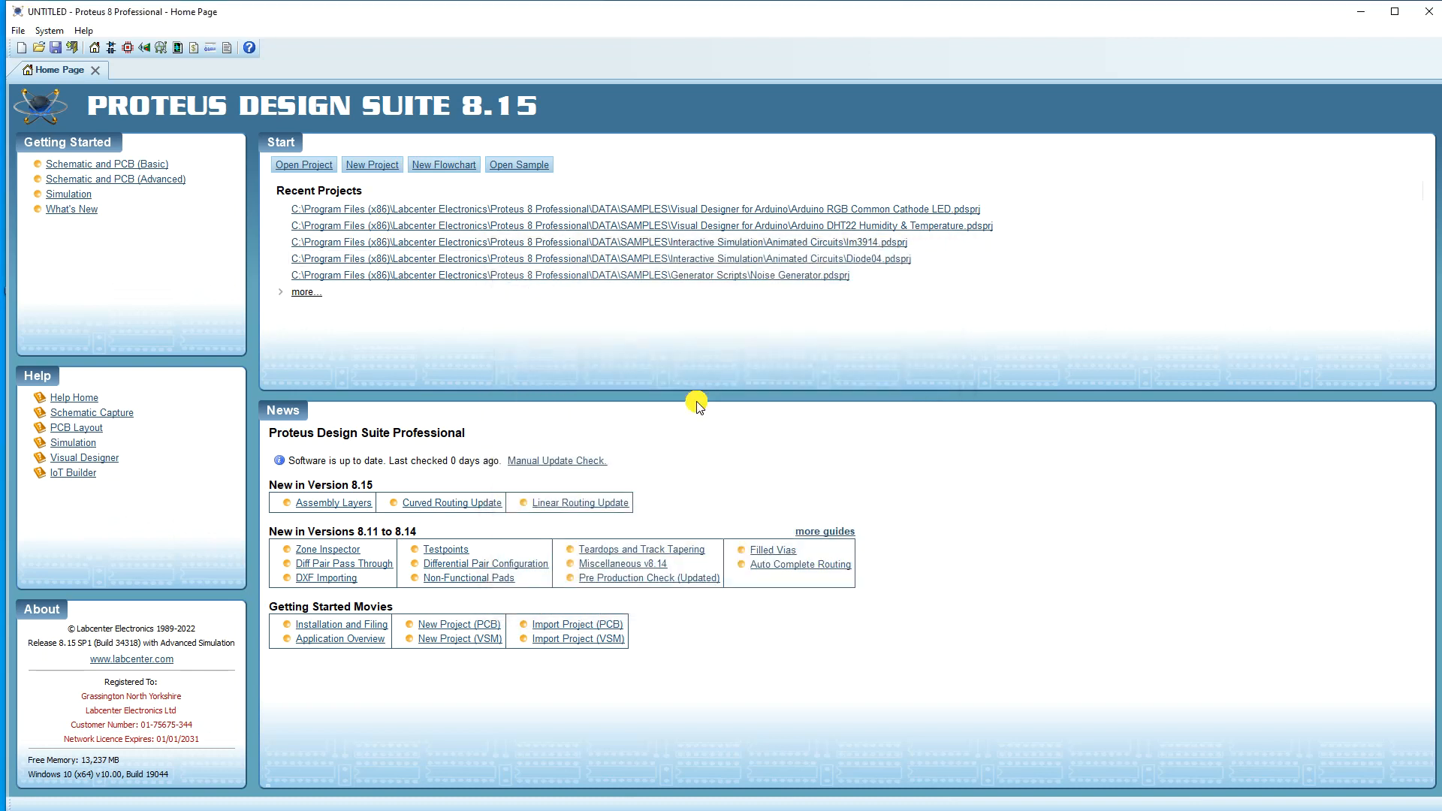
# Filter the sample projects by the Schematic & PCB Layout category and open Gate-Level Shift Register
pyautogui.click(518, 165)
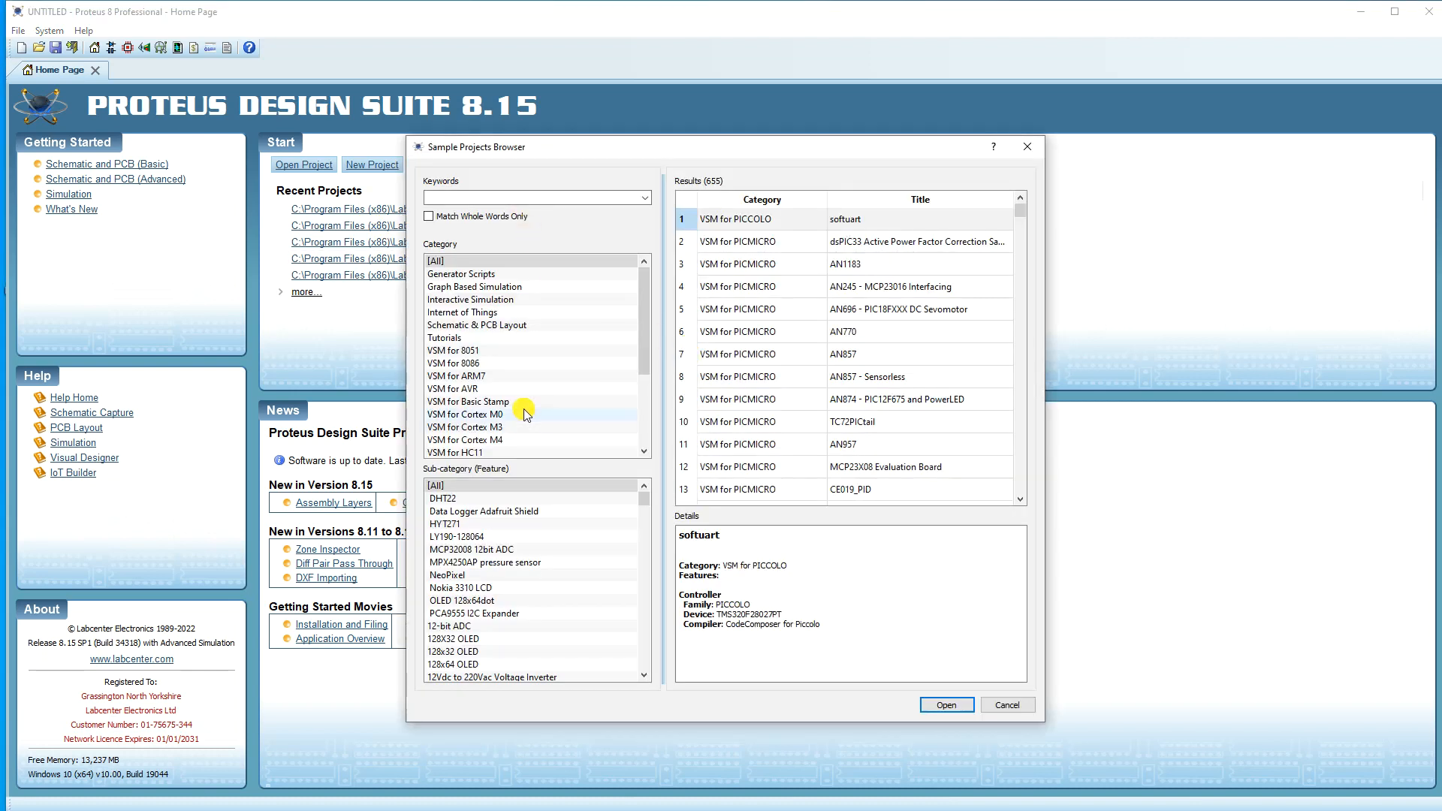
pyautogui.scroll(-3, 526, 413)
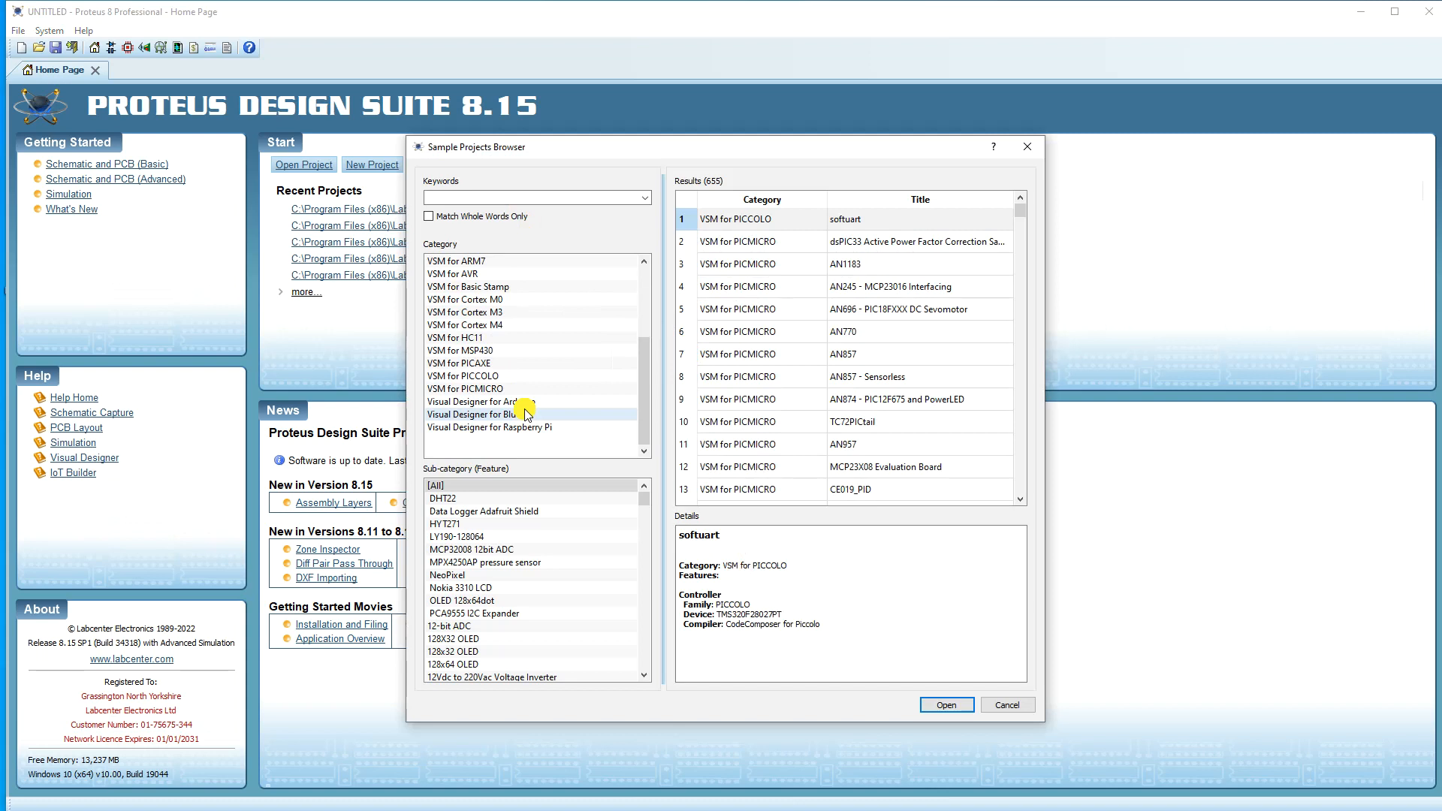
pyautogui.scroll(1, 525, 413)
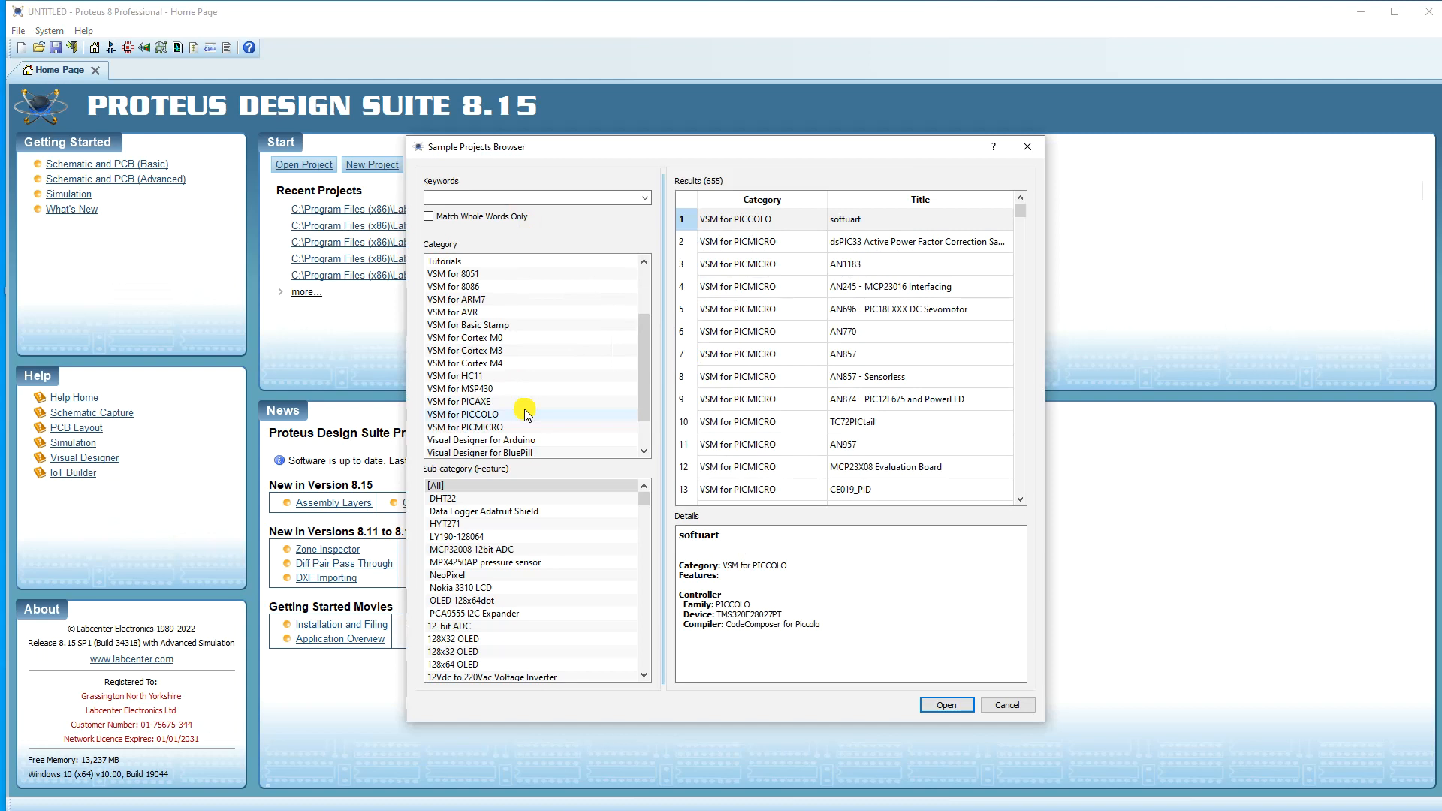
pyautogui.scroll(1, 524, 414)
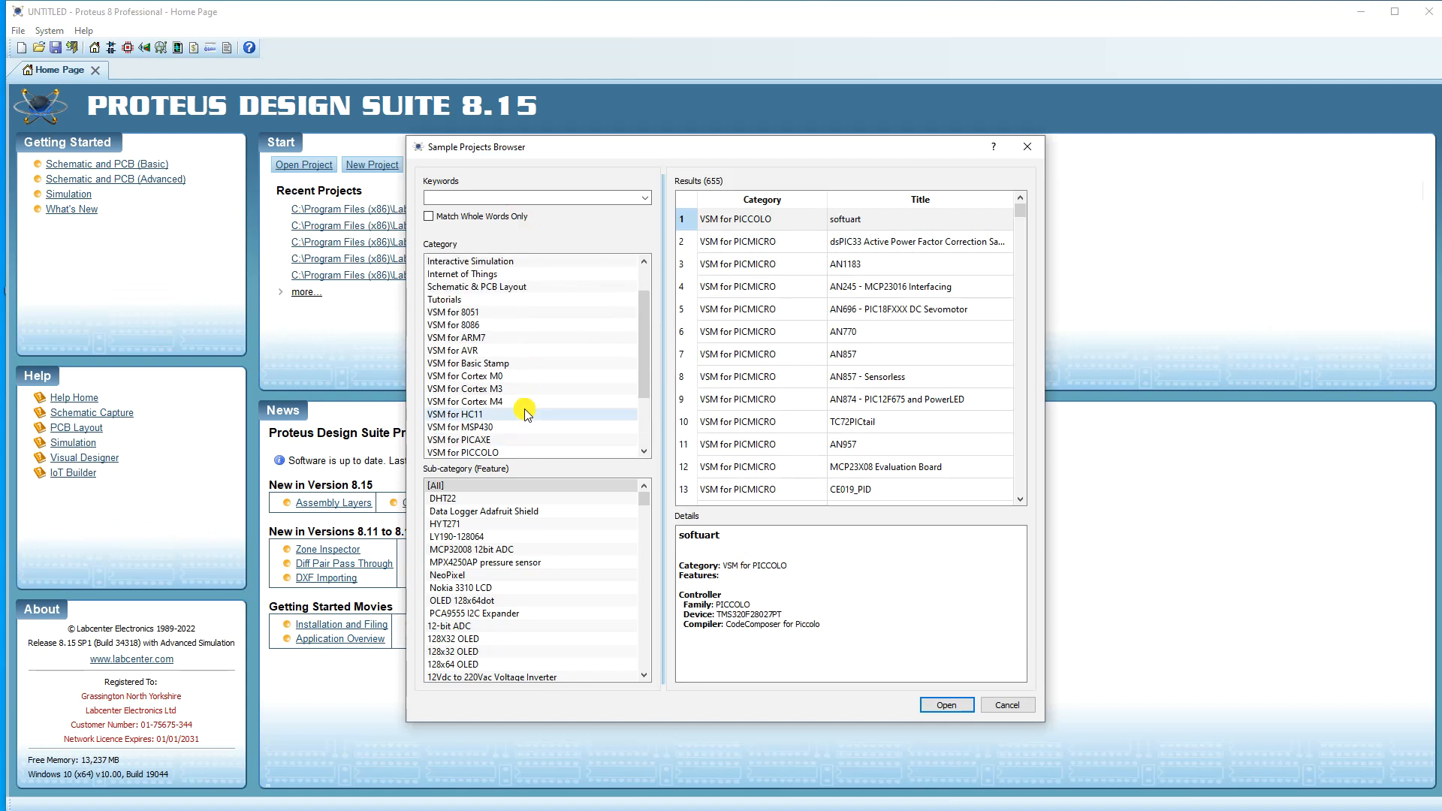
pyautogui.click(501, 288)
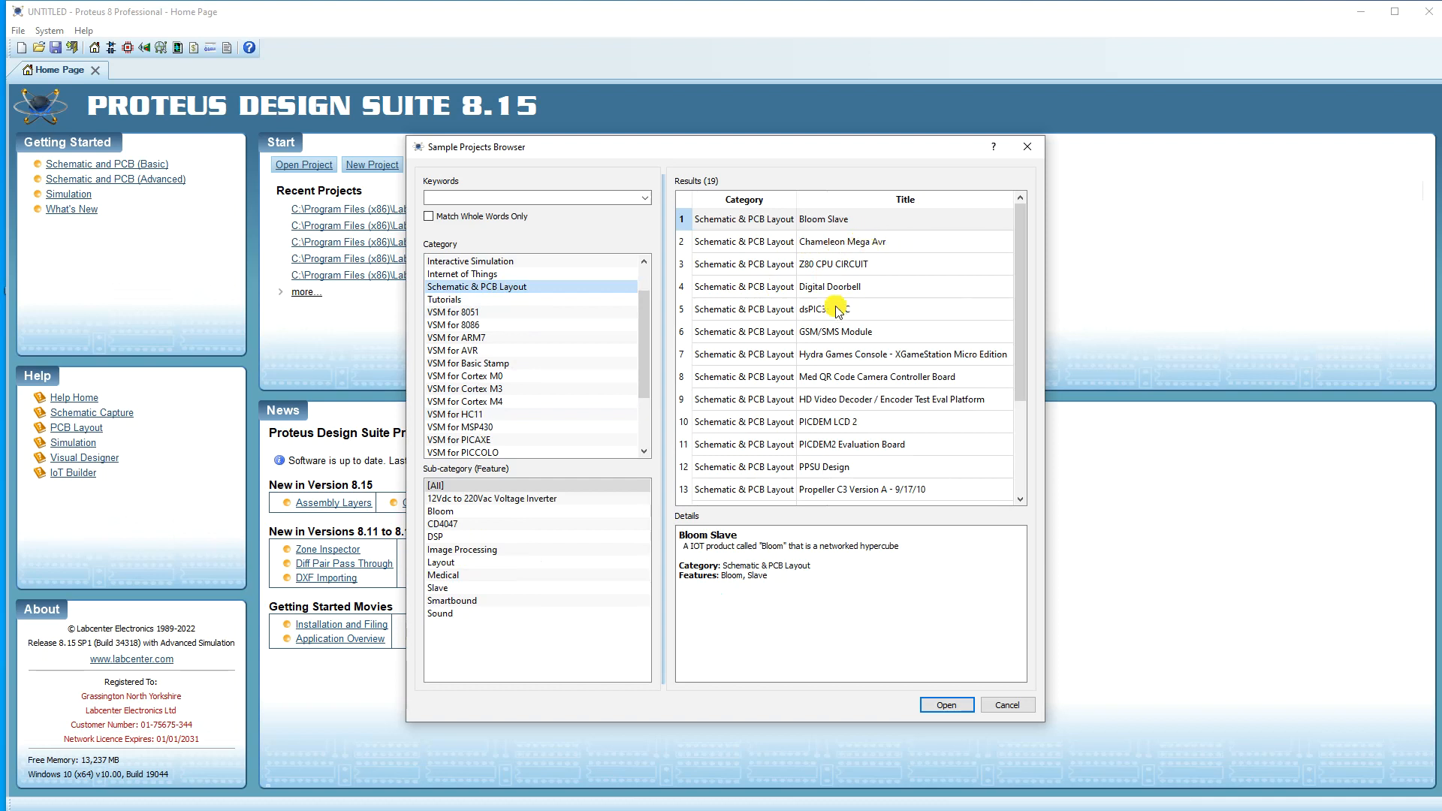
pyautogui.scroll(-1, 828, 398)
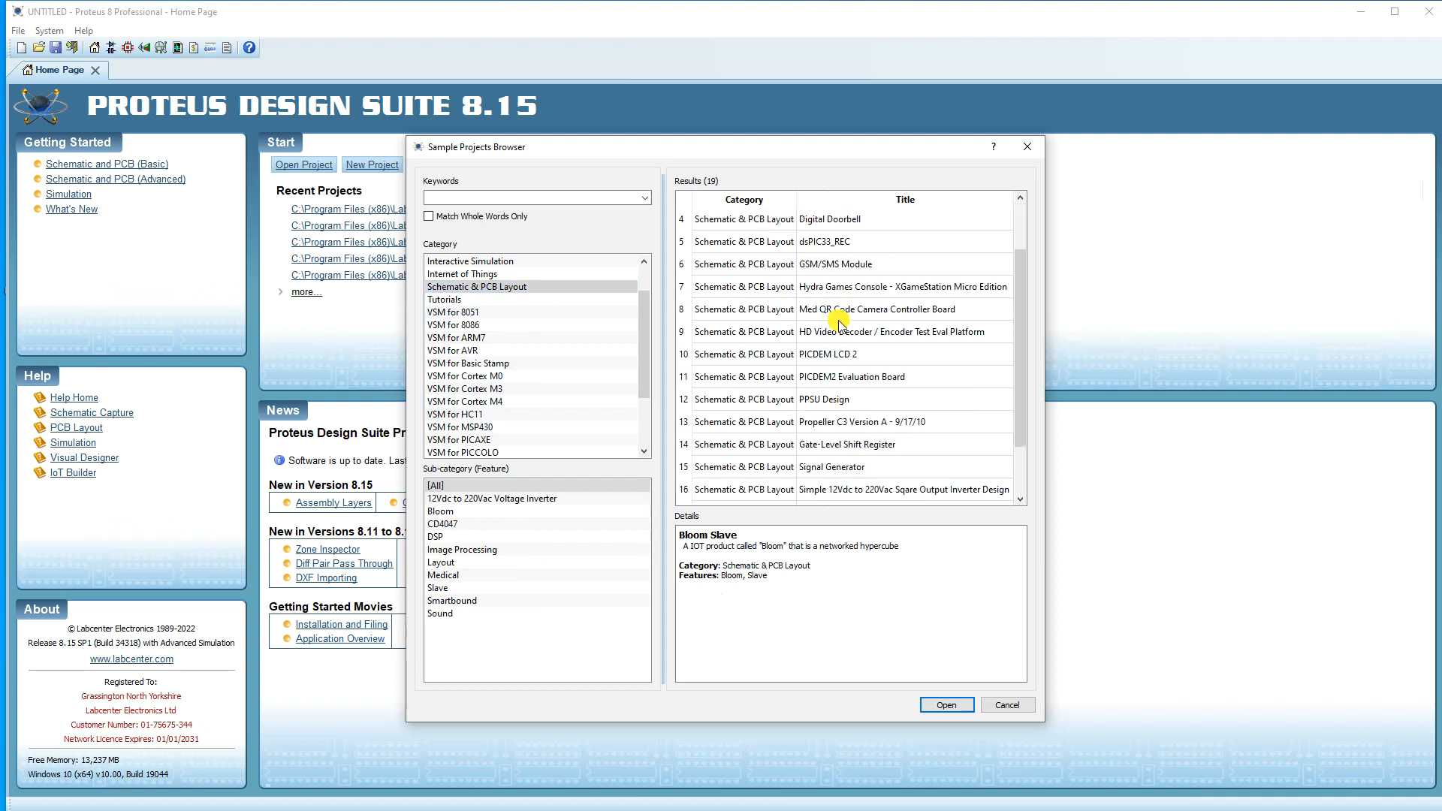
pyautogui.scroll(-1, 830, 342)
pyautogui.click(835, 383)
pyautogui.doubleClick(836, 392)
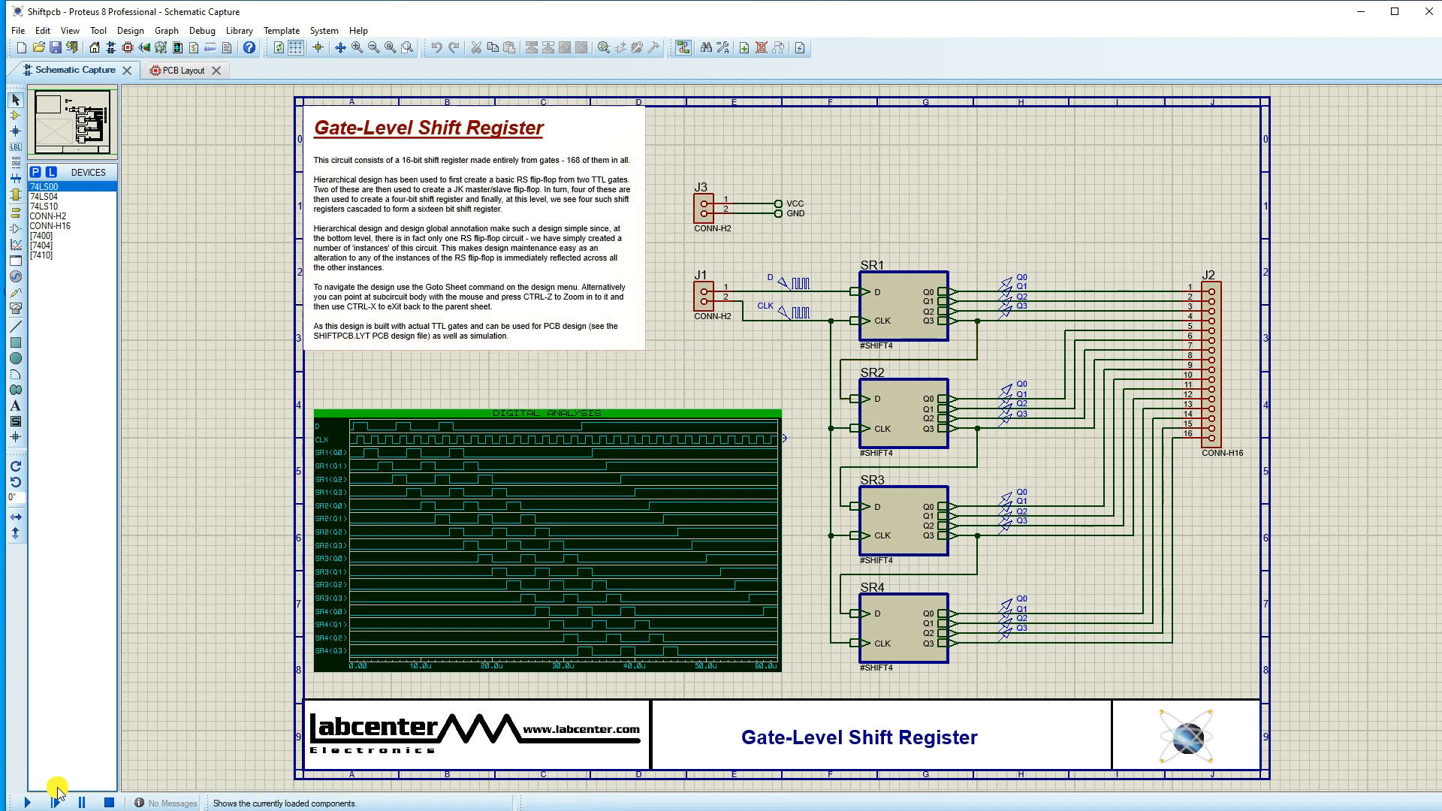
# Run the simulation of the Gate-Level Shift Register circuit and examine its PCB layout
pyautogui.click(27, 803)
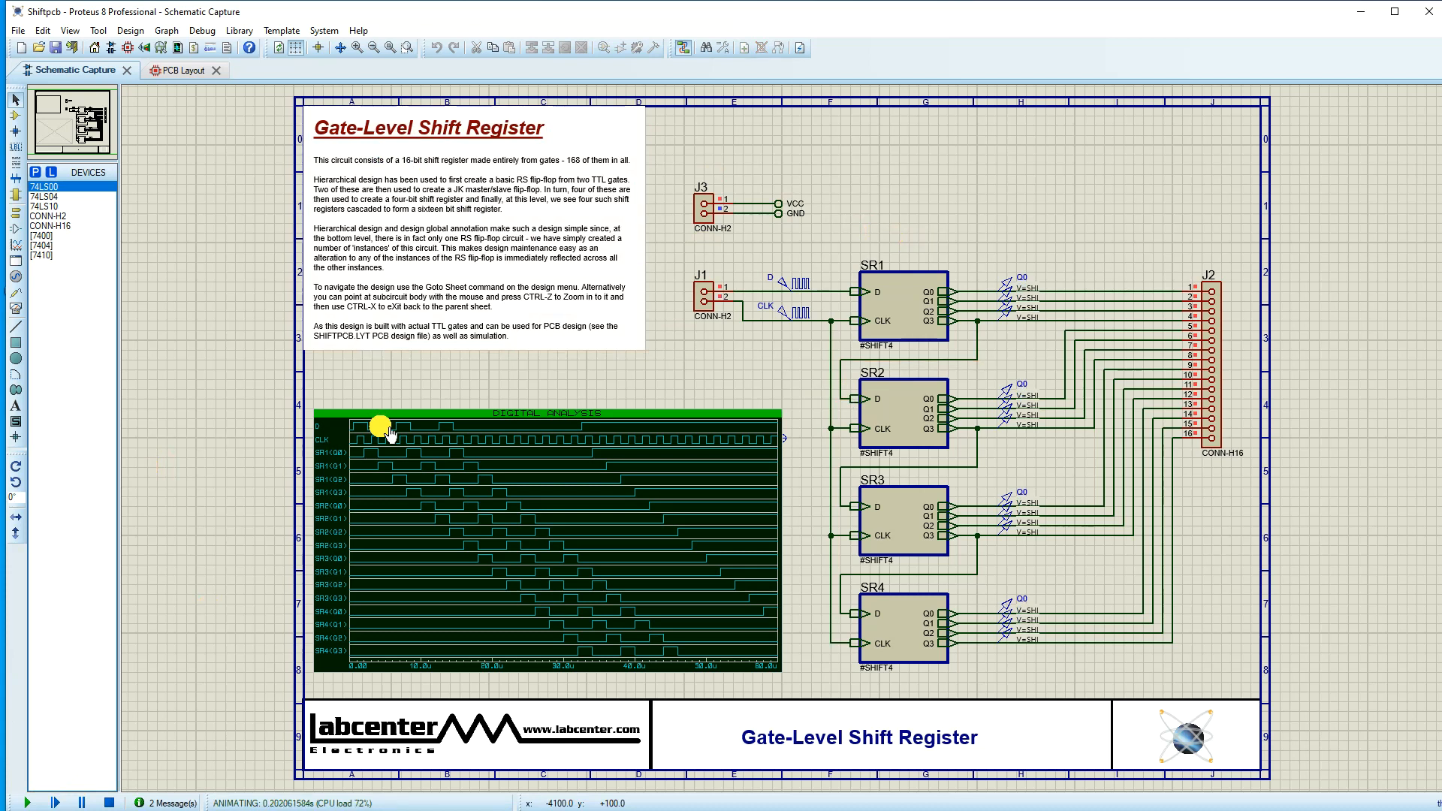
pyautogui.click(174, 74)
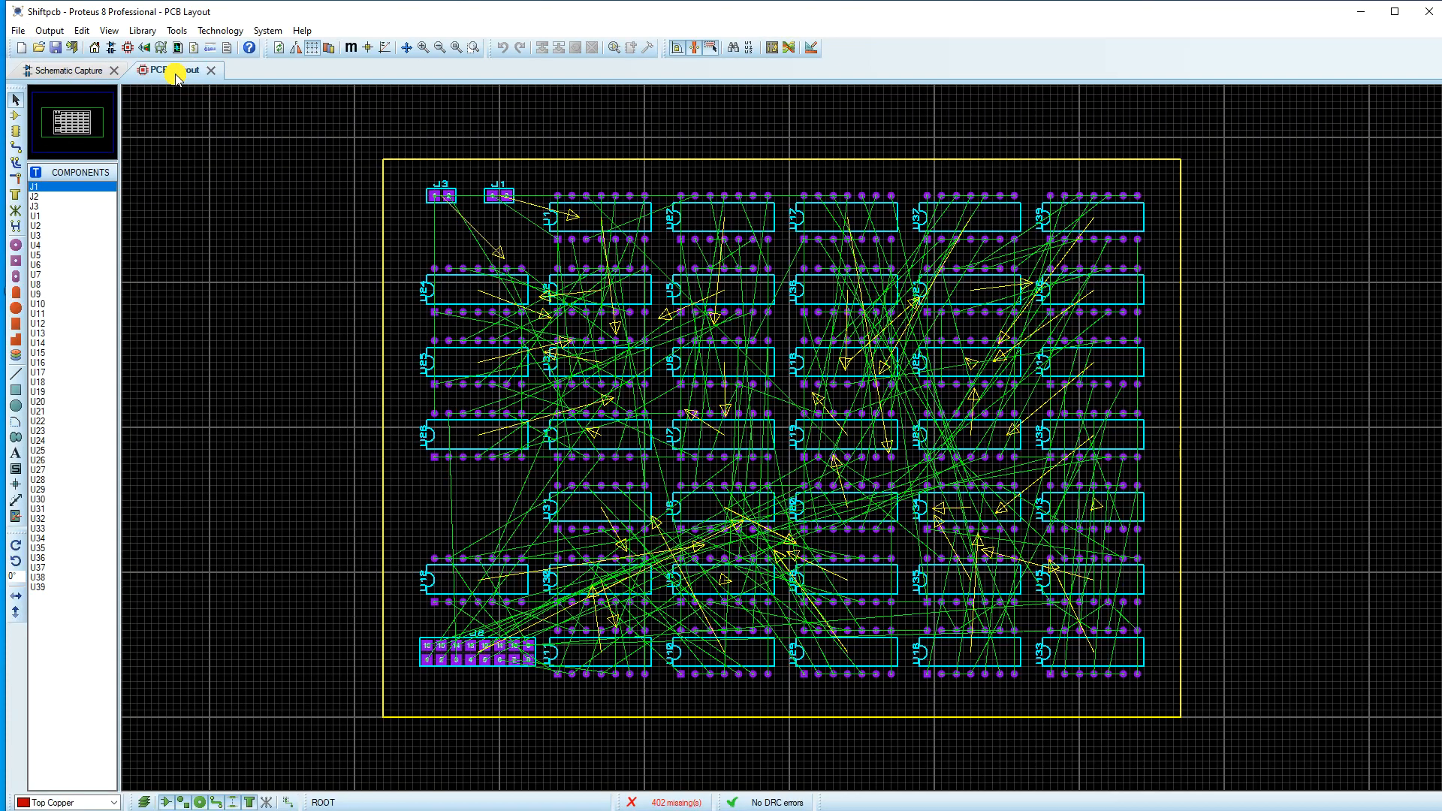
pyautogui.scroll(1, 853, 393)
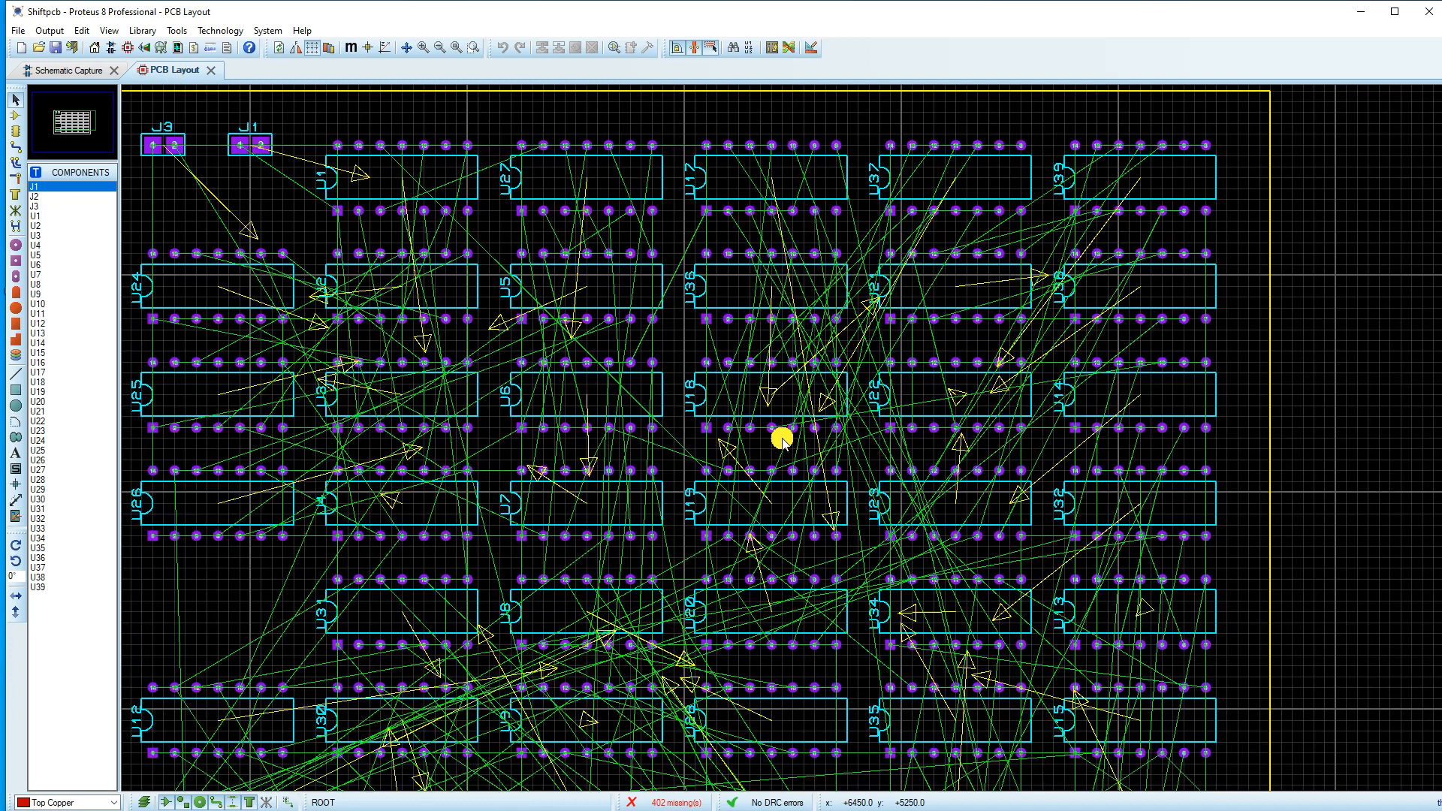
pyautogui.scroll(-1, 781, 439)
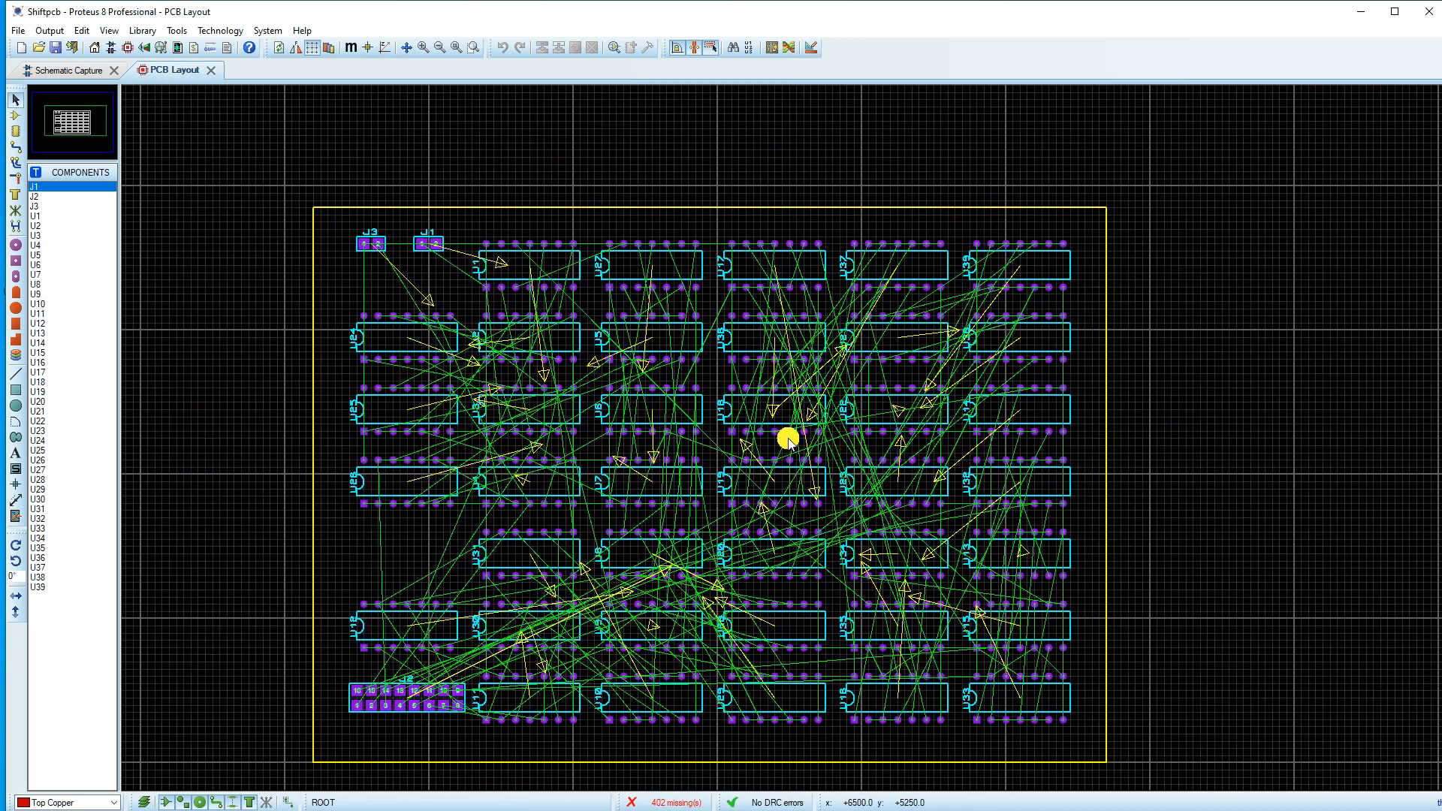
# Auto-route the Gate-Level Shift Register board using the automatic basic schedule with 50 routing passes, and fit the whole board in view
pyautogui.click(268, 30)
pyautogui.moveTo(178, 31)
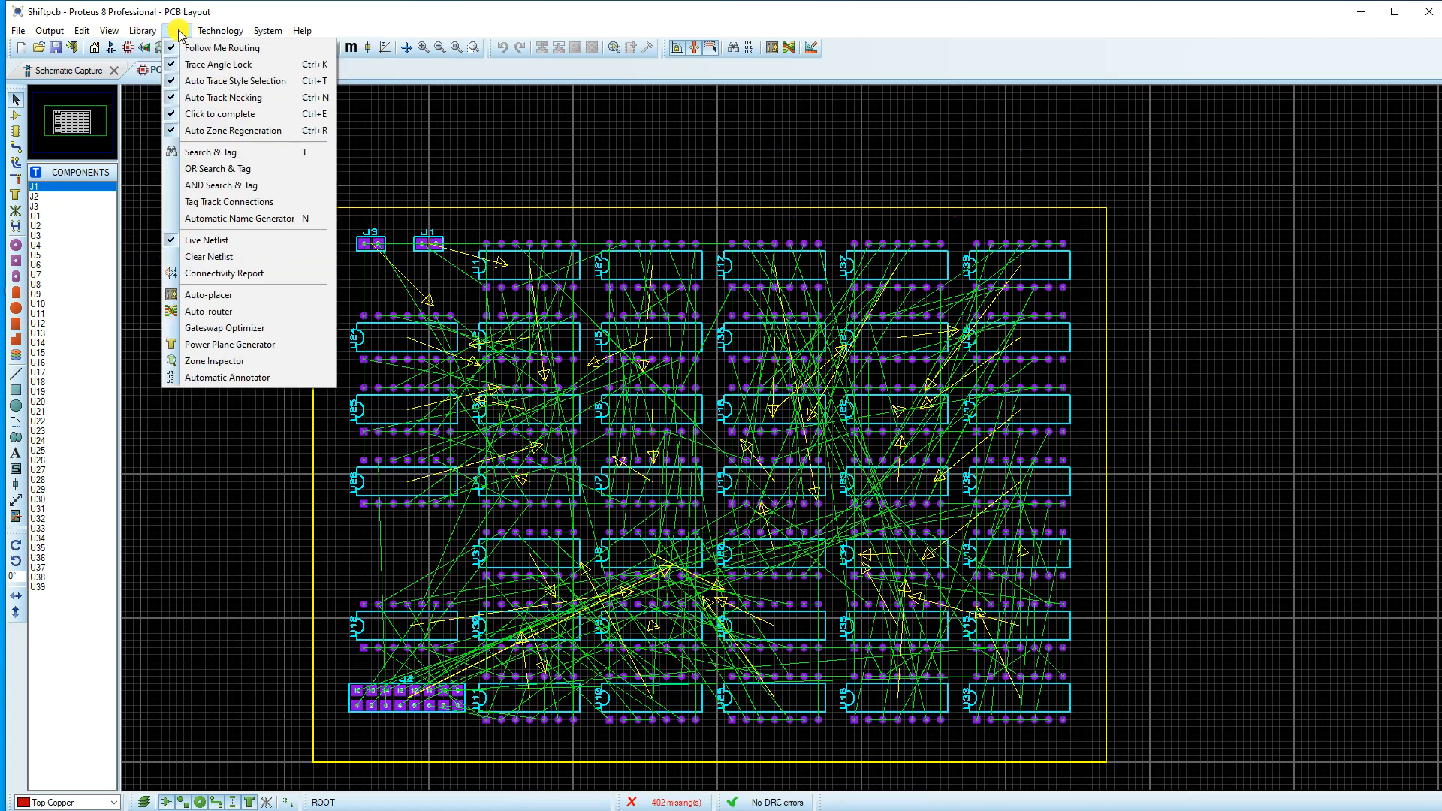
pyautogui.click(214, 319)
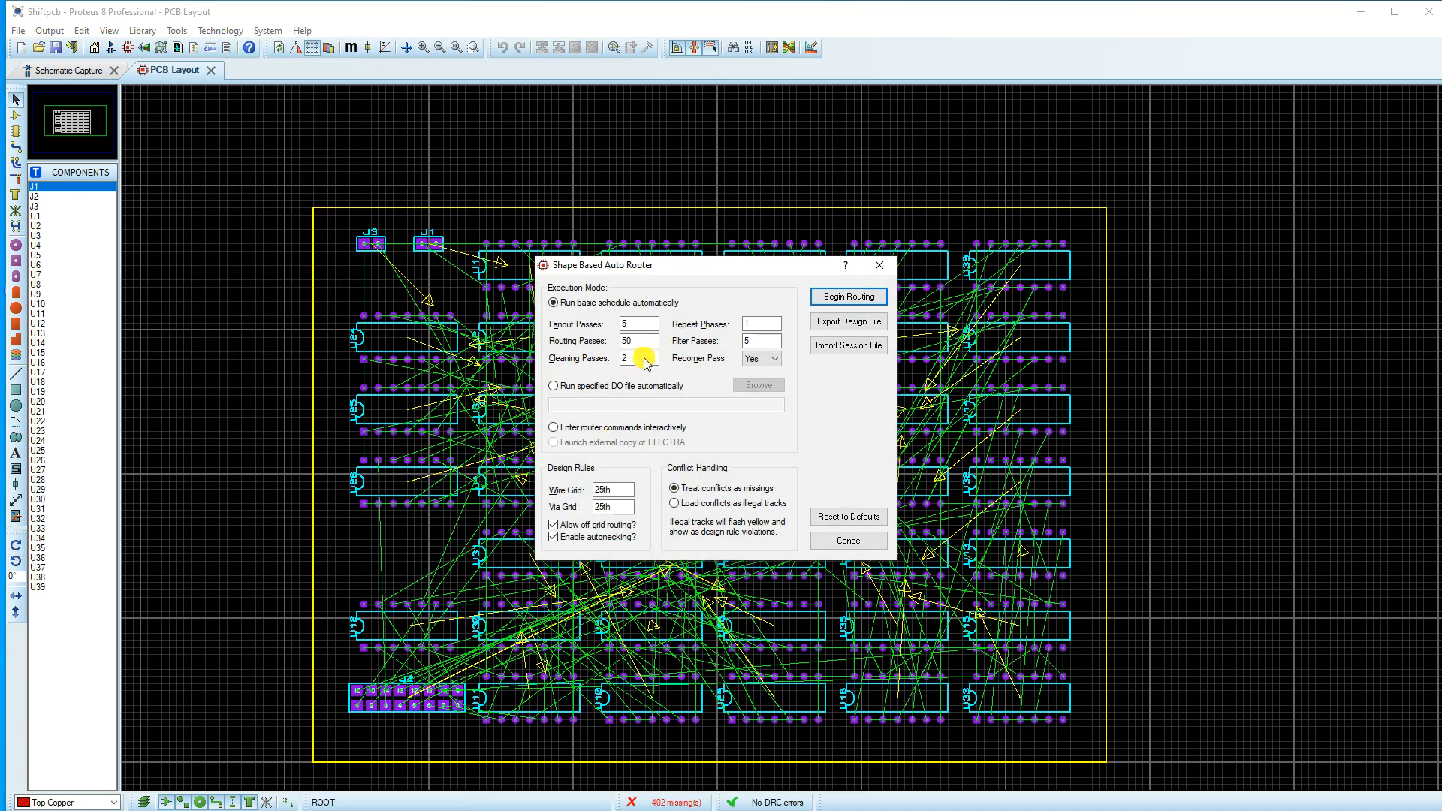
pyautogui.click(841, 298)
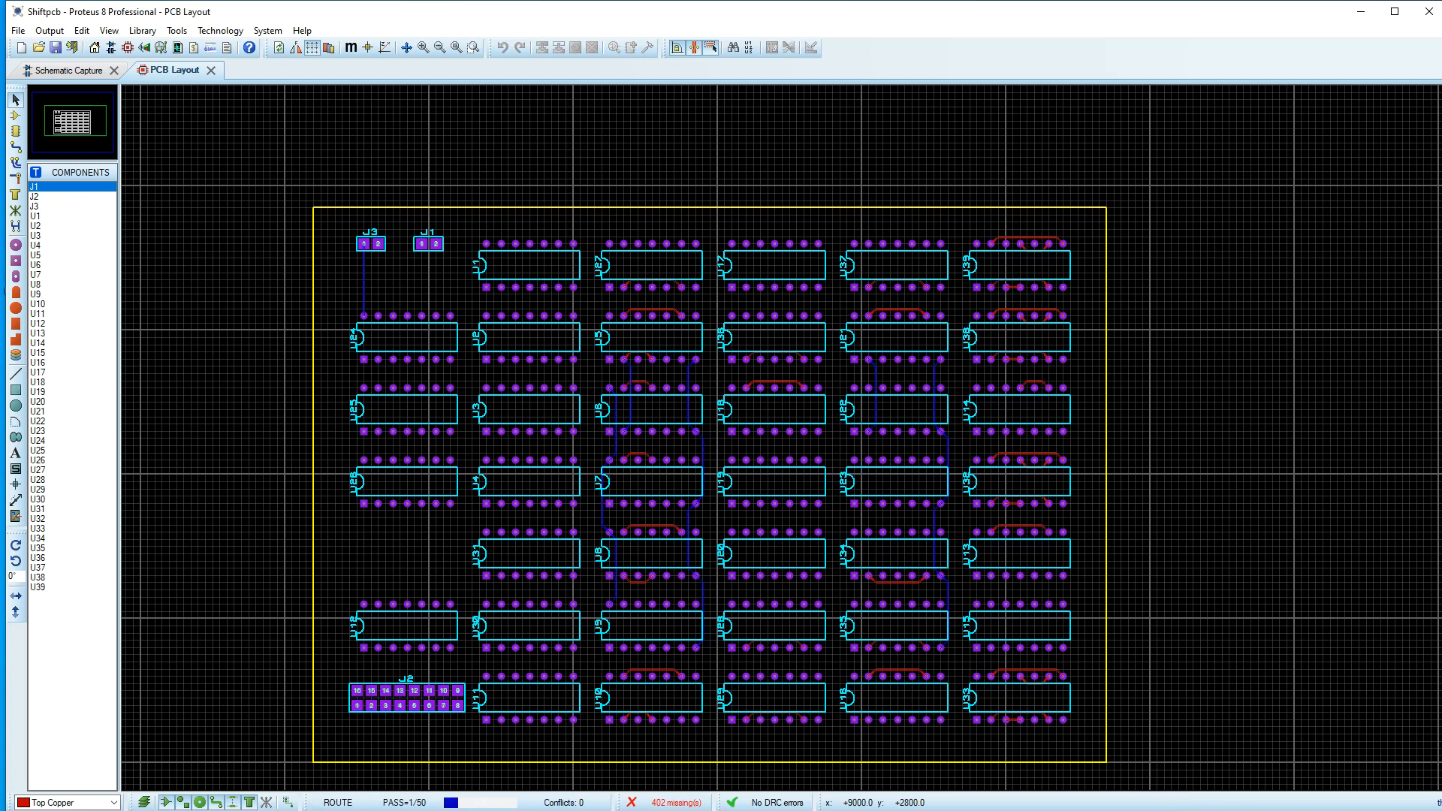
pyautogui.press('Escape')
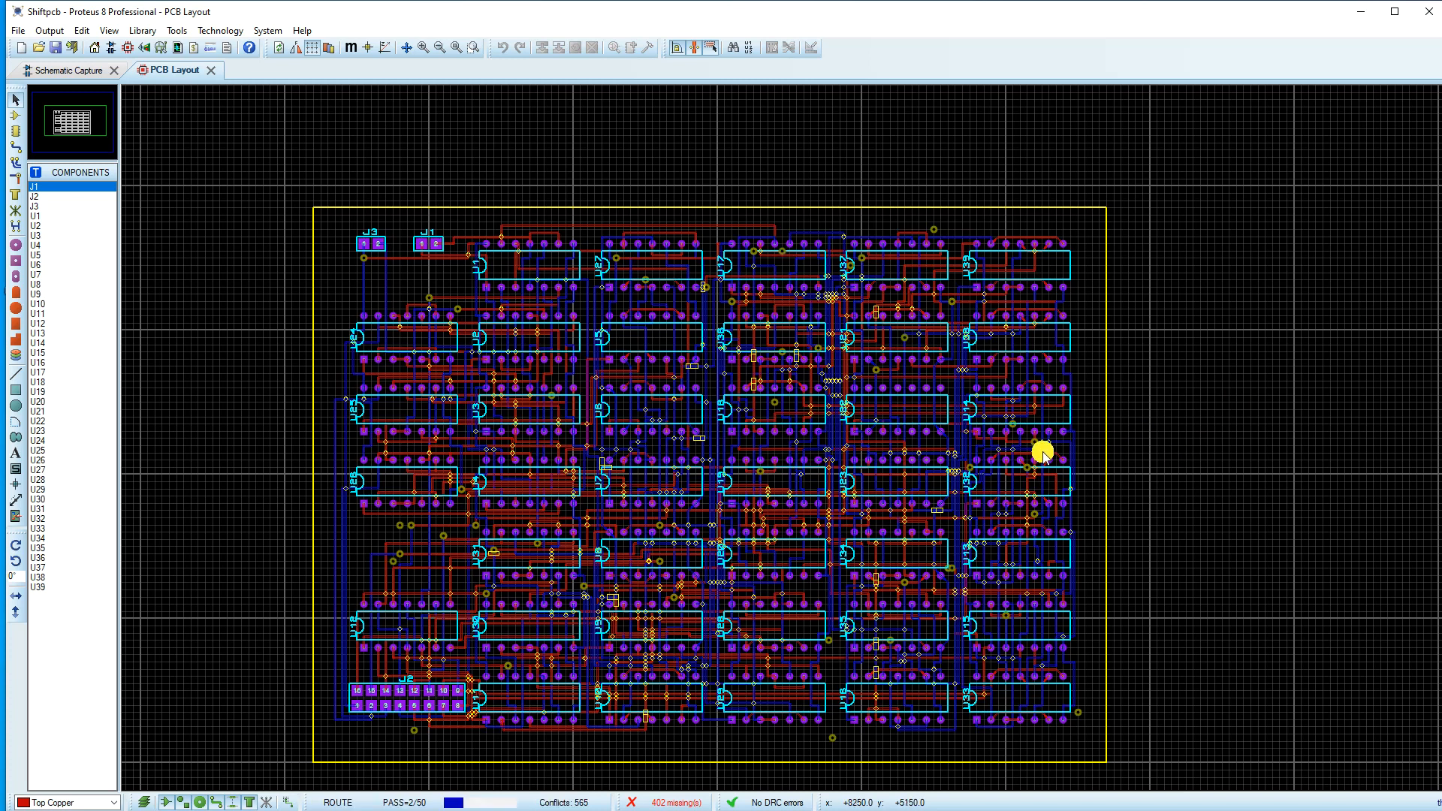
pyautogui.click(455, 48)
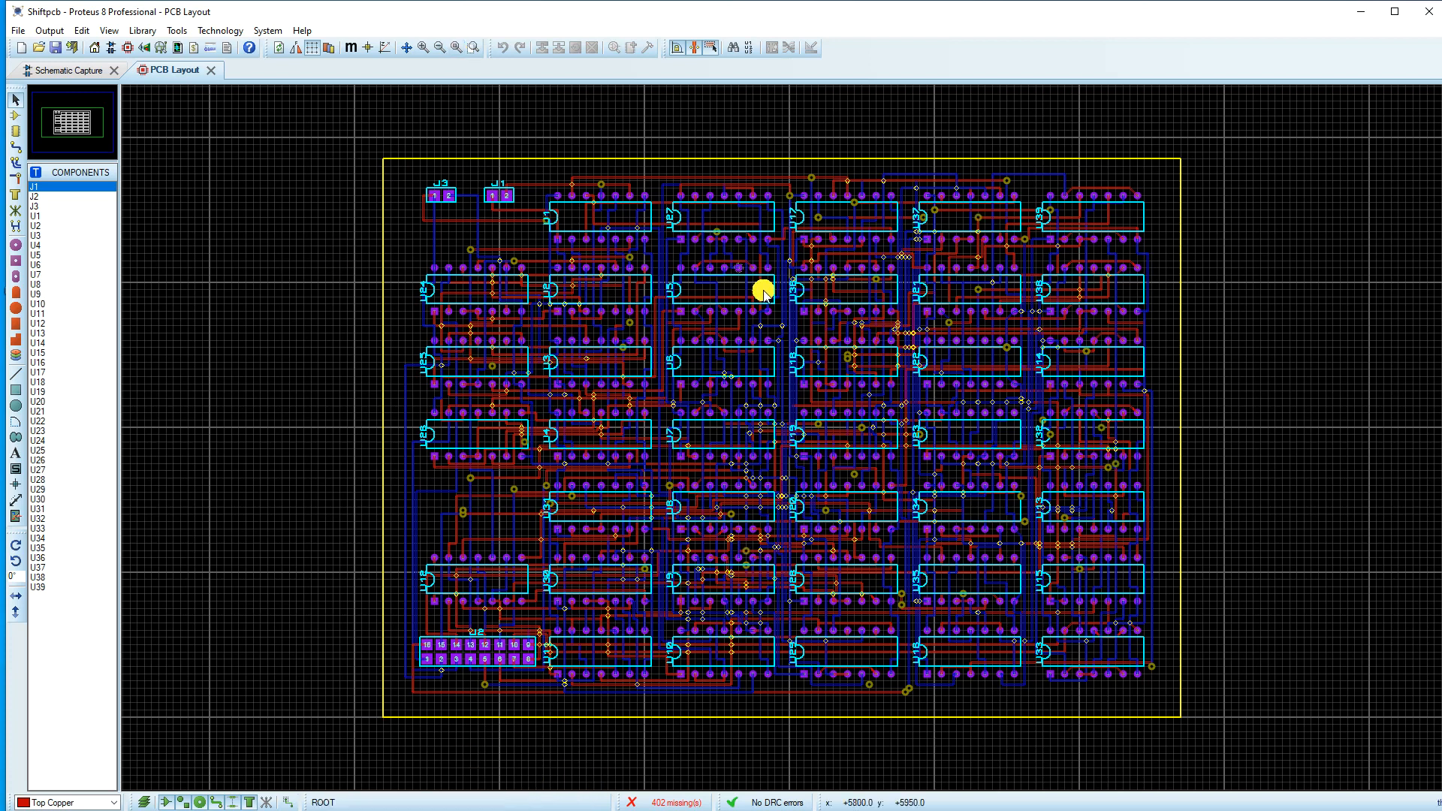
# Open the 3D Visualizer and follow the routing progress in the PCB layout, checking the 3D view and schematic as well
pyautogui.click(143, 50)
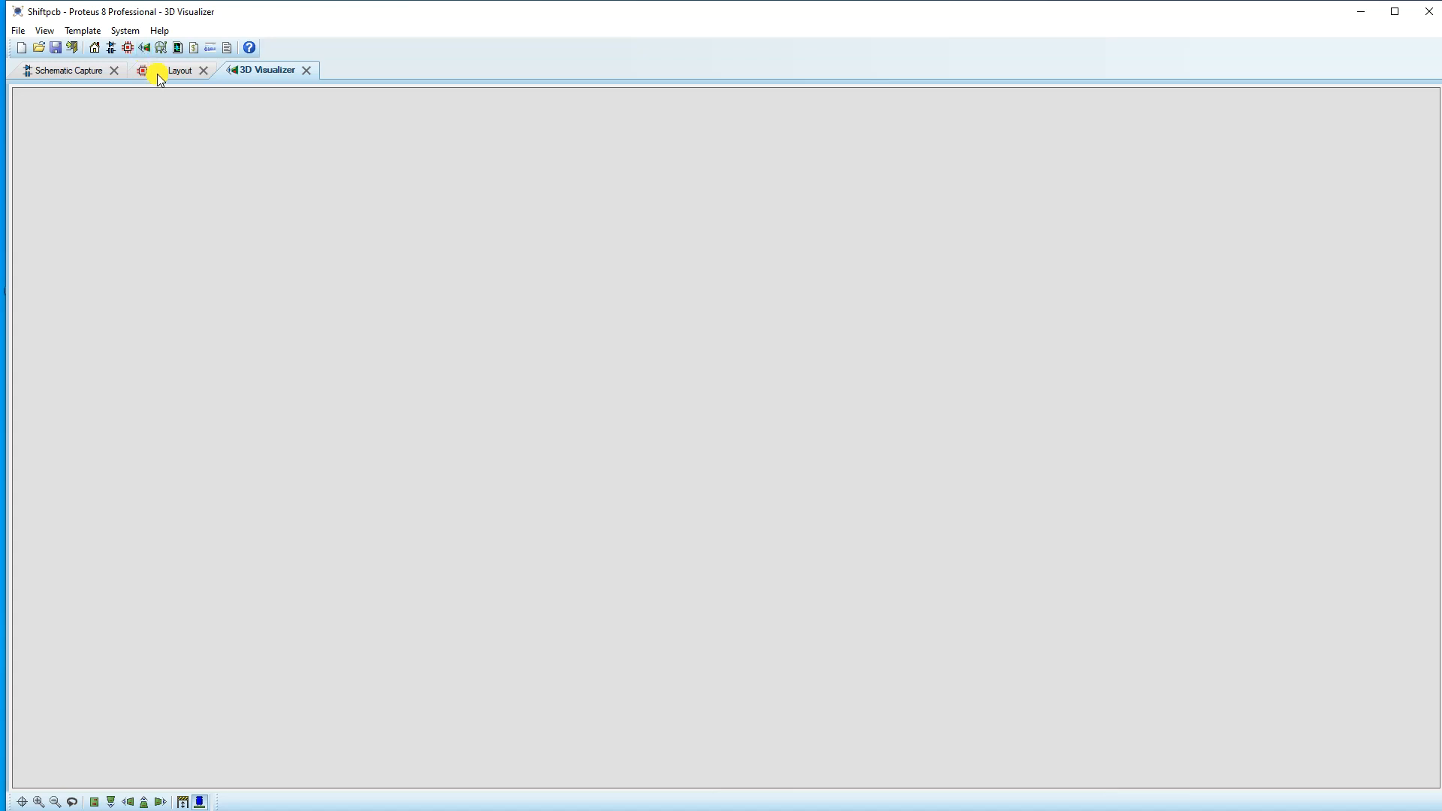
pyautogui.click(156, 72)
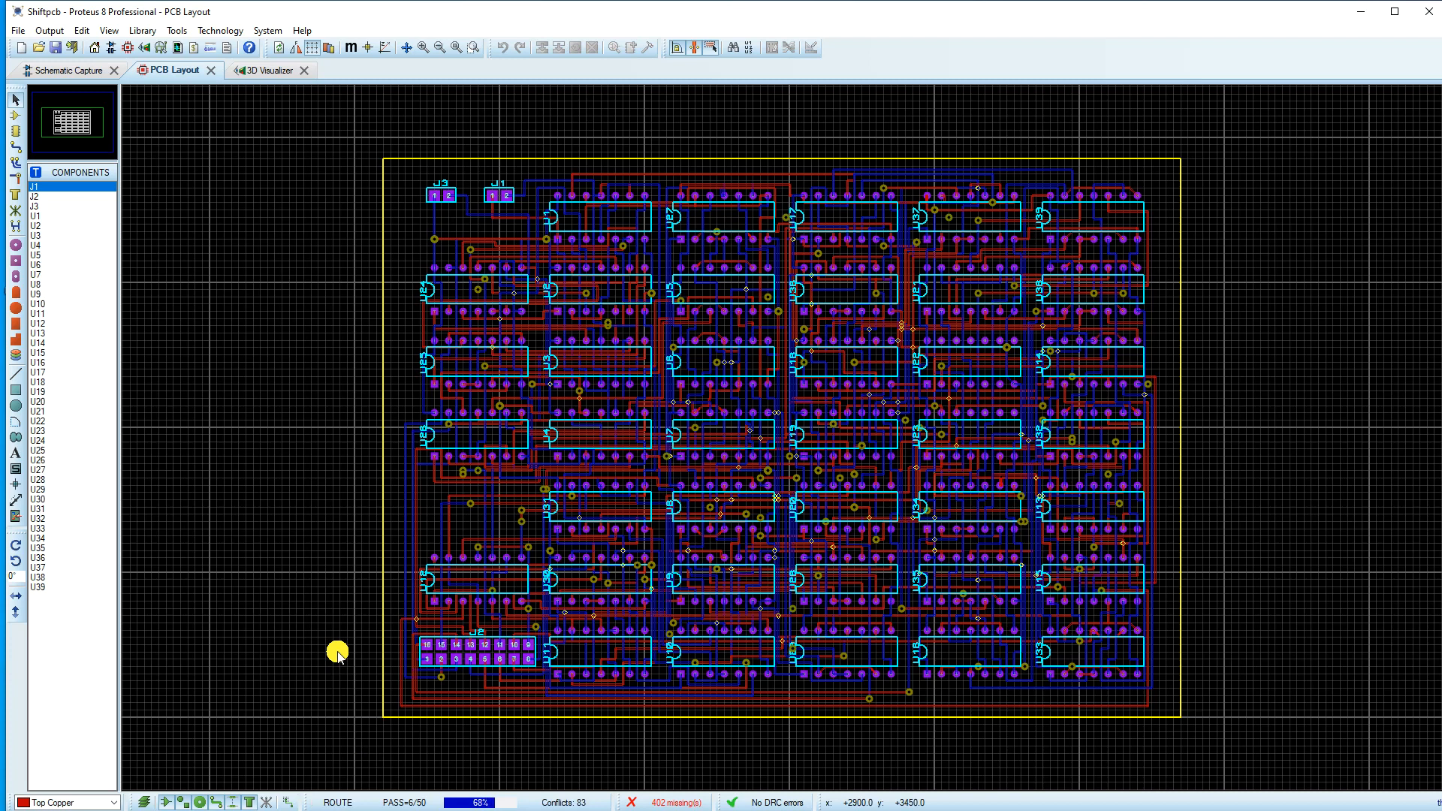
pyautogui.scroll(1, 773, 595)
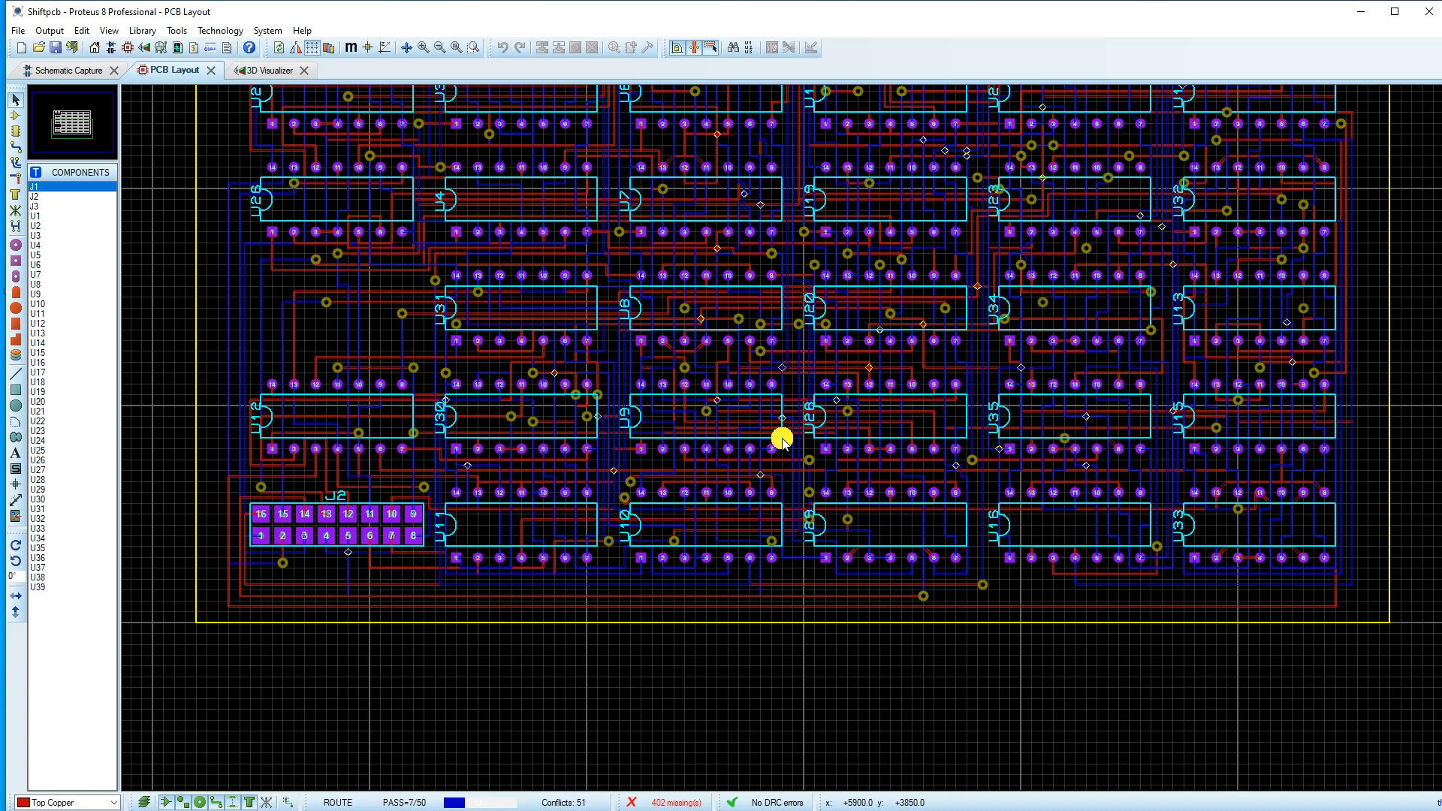
pyautogui.scroll(-1, 782, 440)
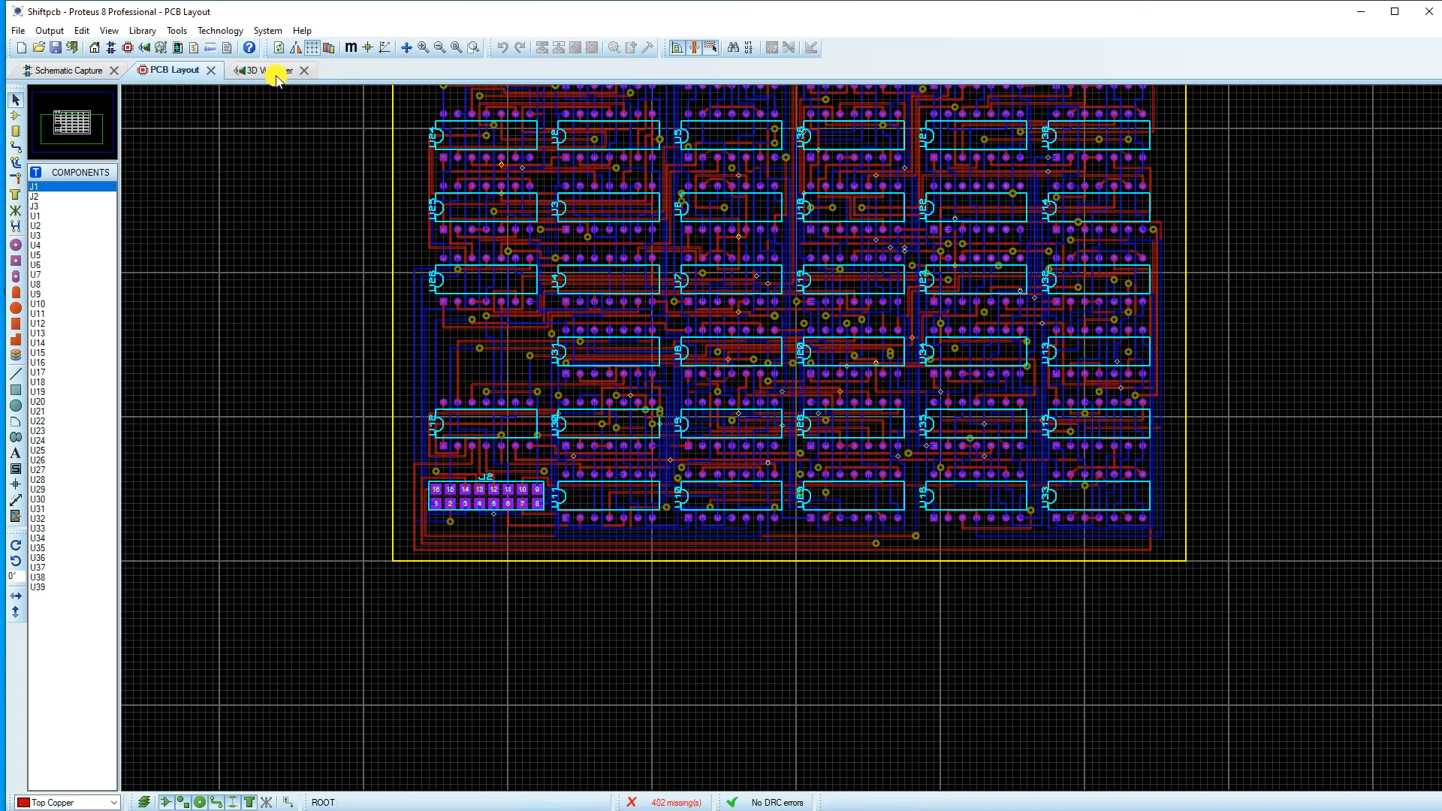
pyautogui.click(273, 74)
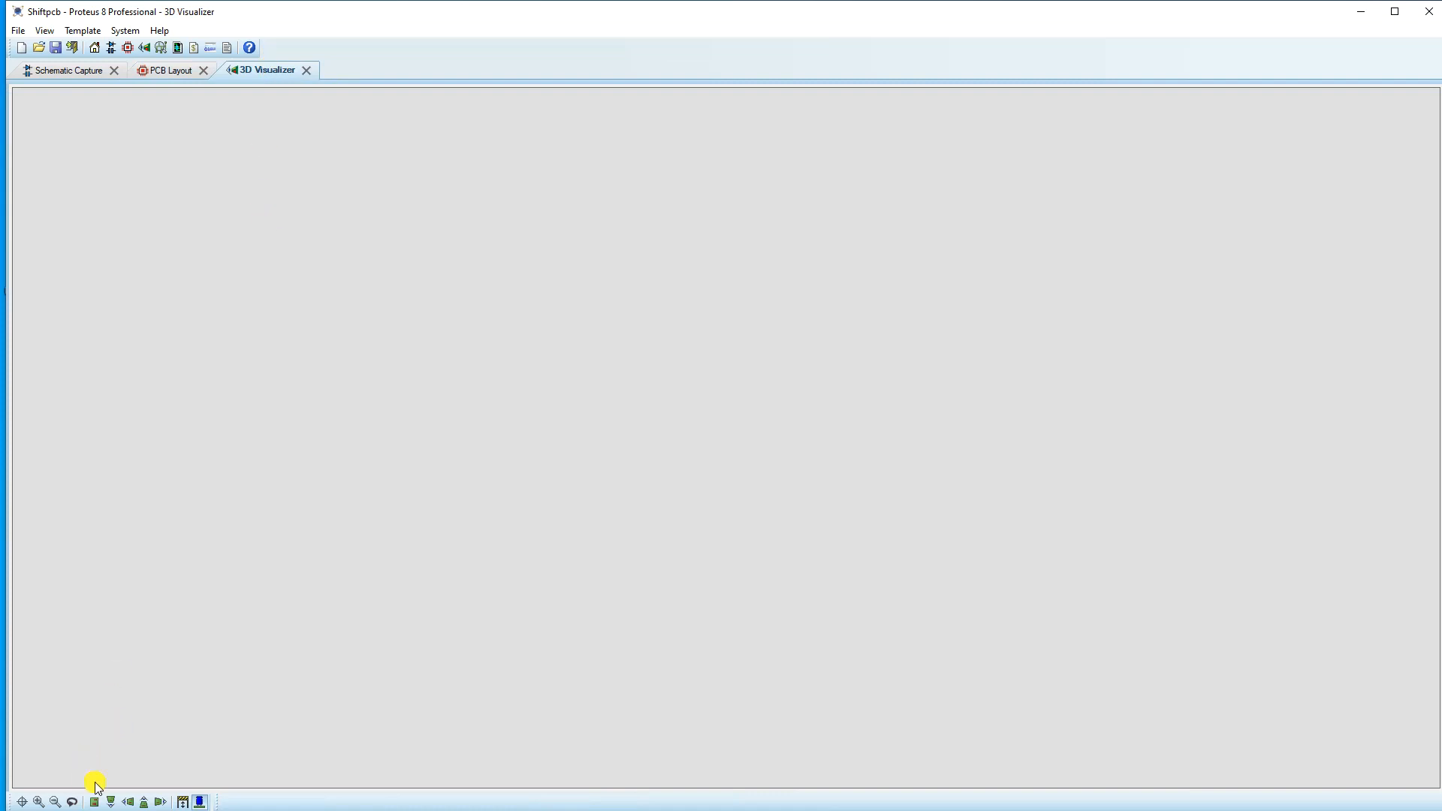
pyautogui.click(165, 74)
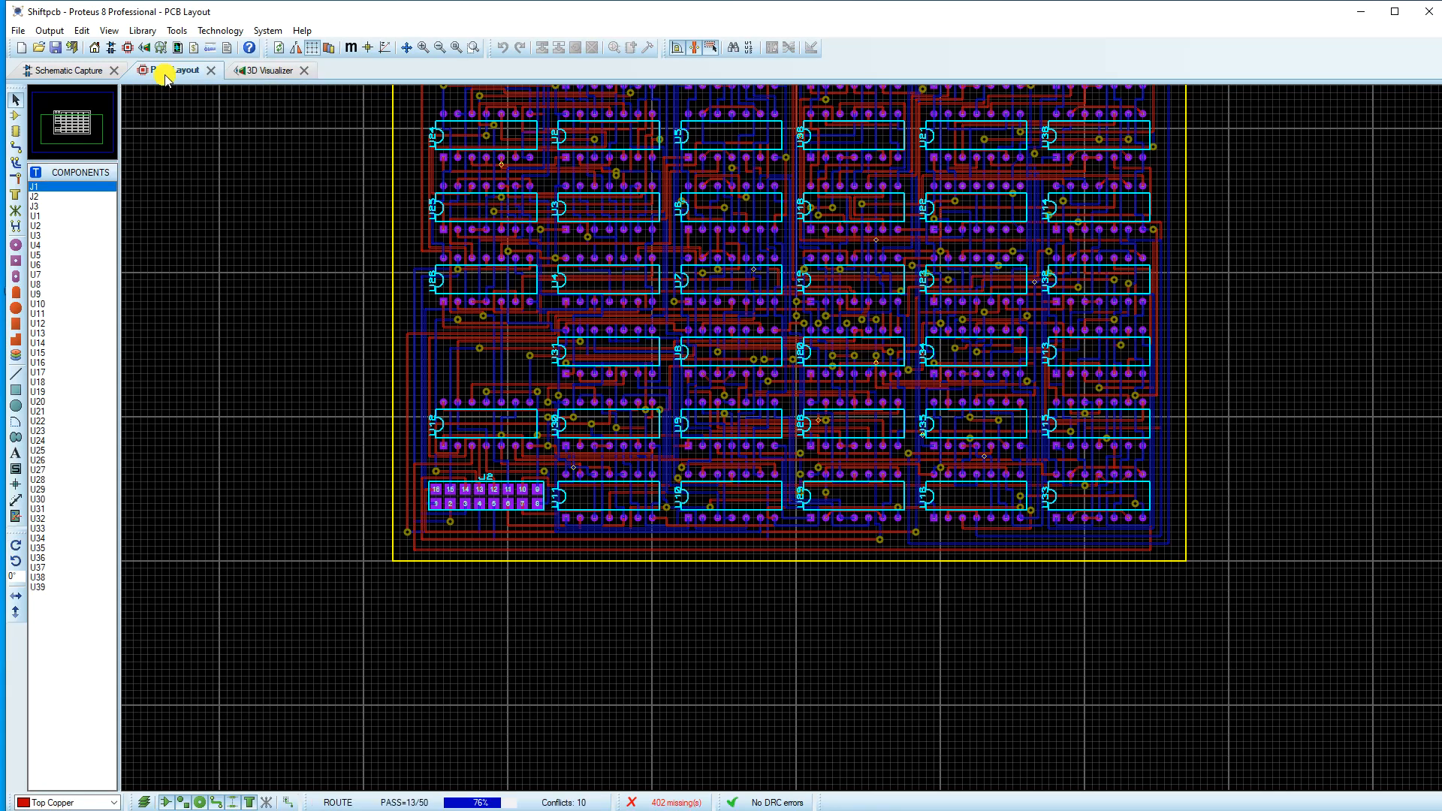
pyautogui.click(456, 47)
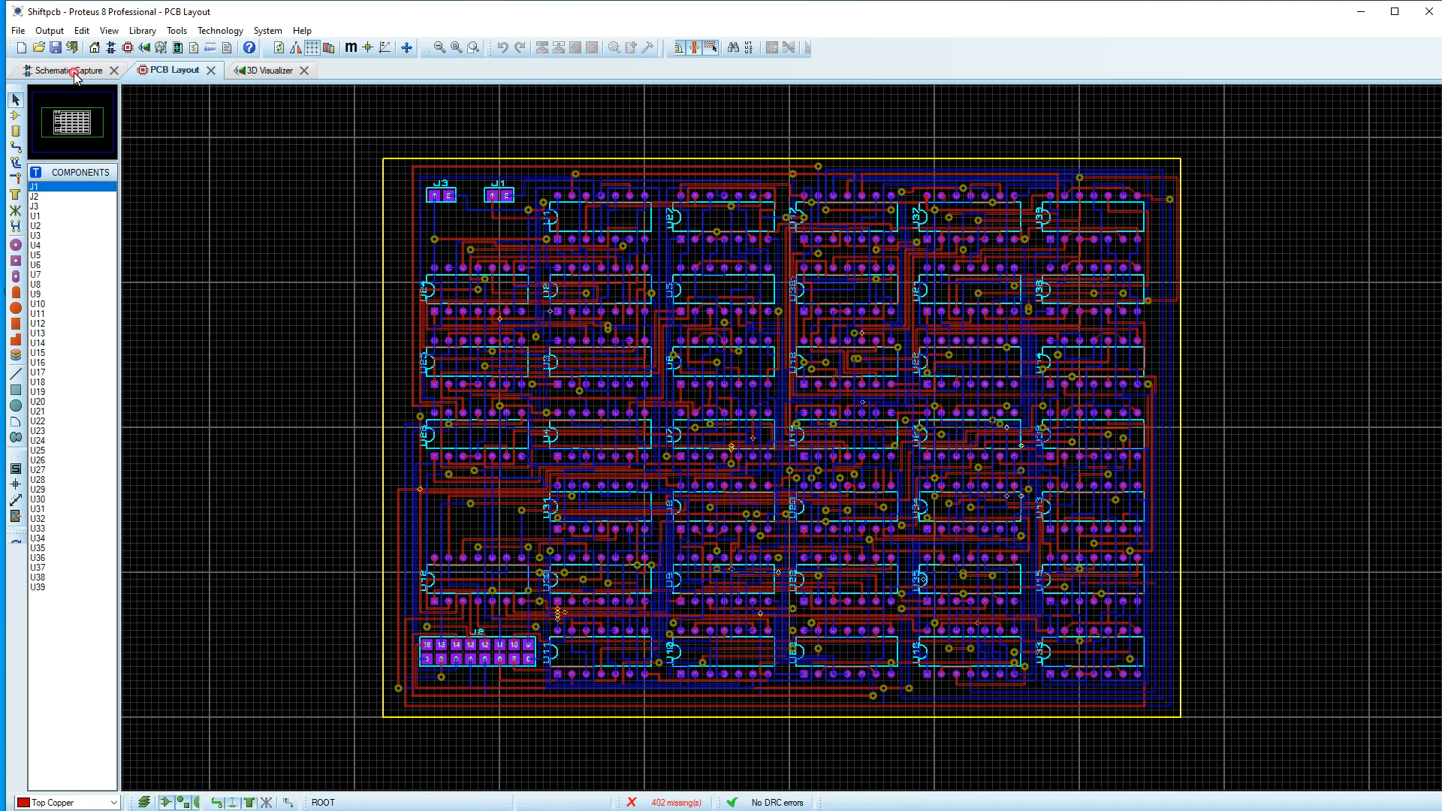
pyautogui.click(75, 71)
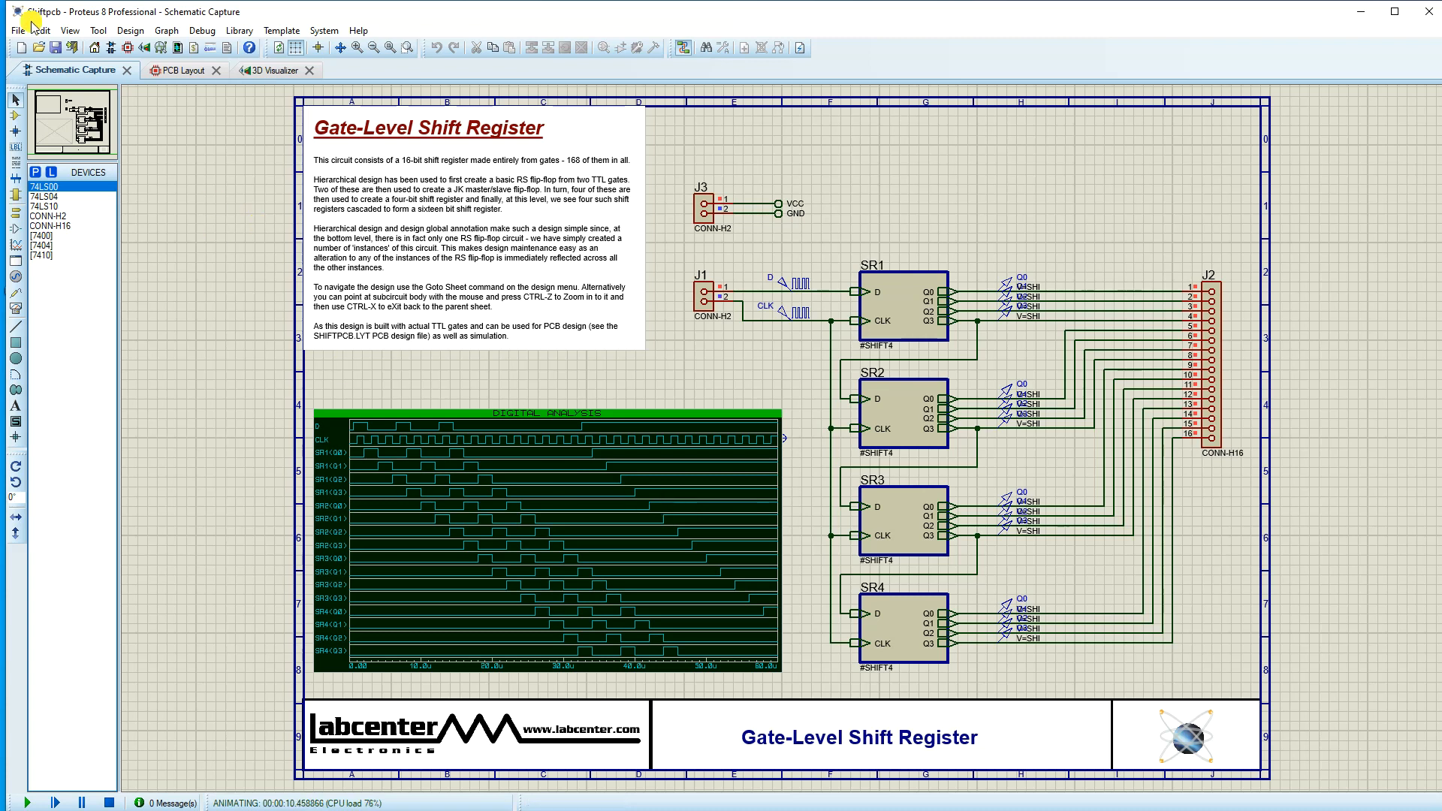
pyautogui.click(173, 74)
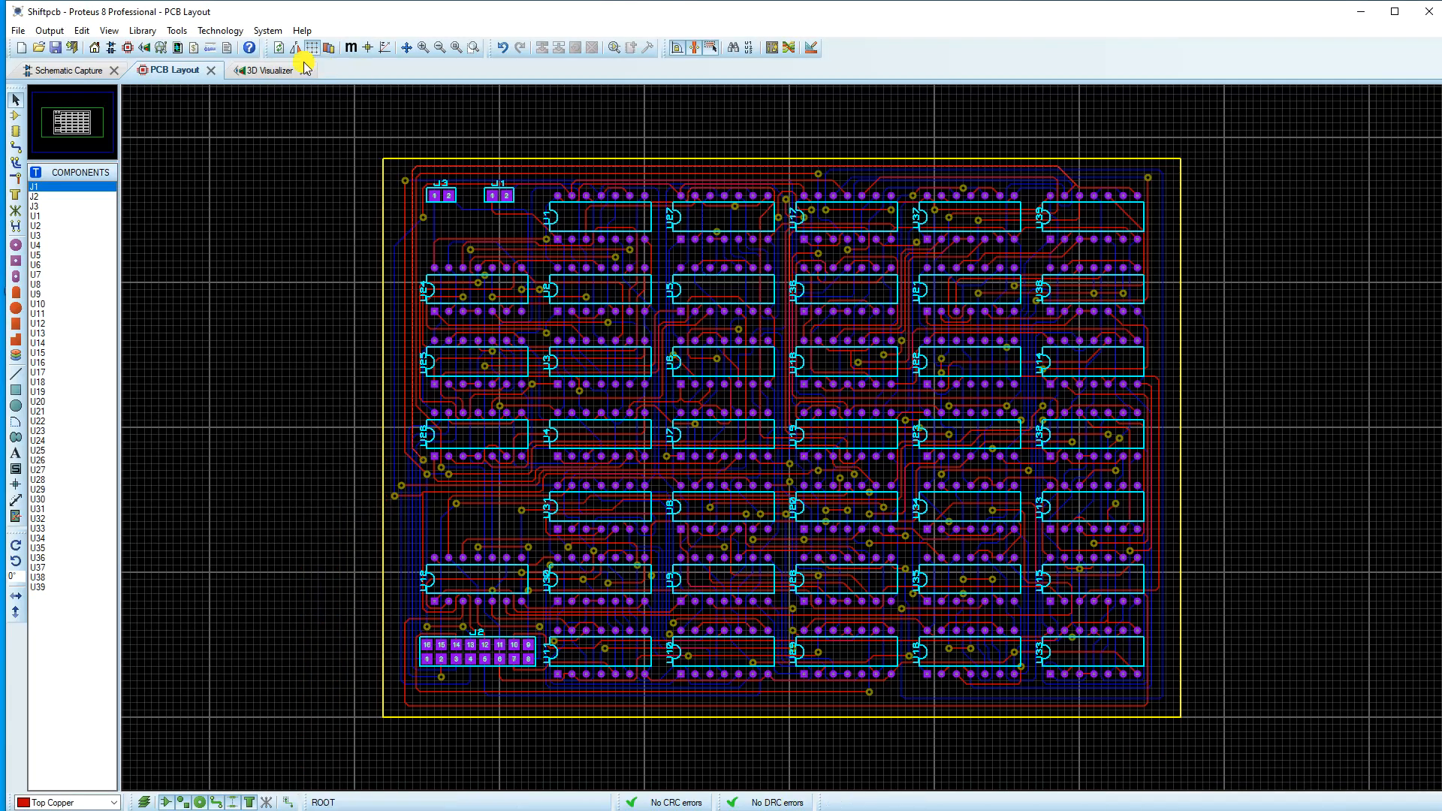
# Examine the routed board in 3D from above and spin it automatically to view both sides
pyautogui.click(288, 72)
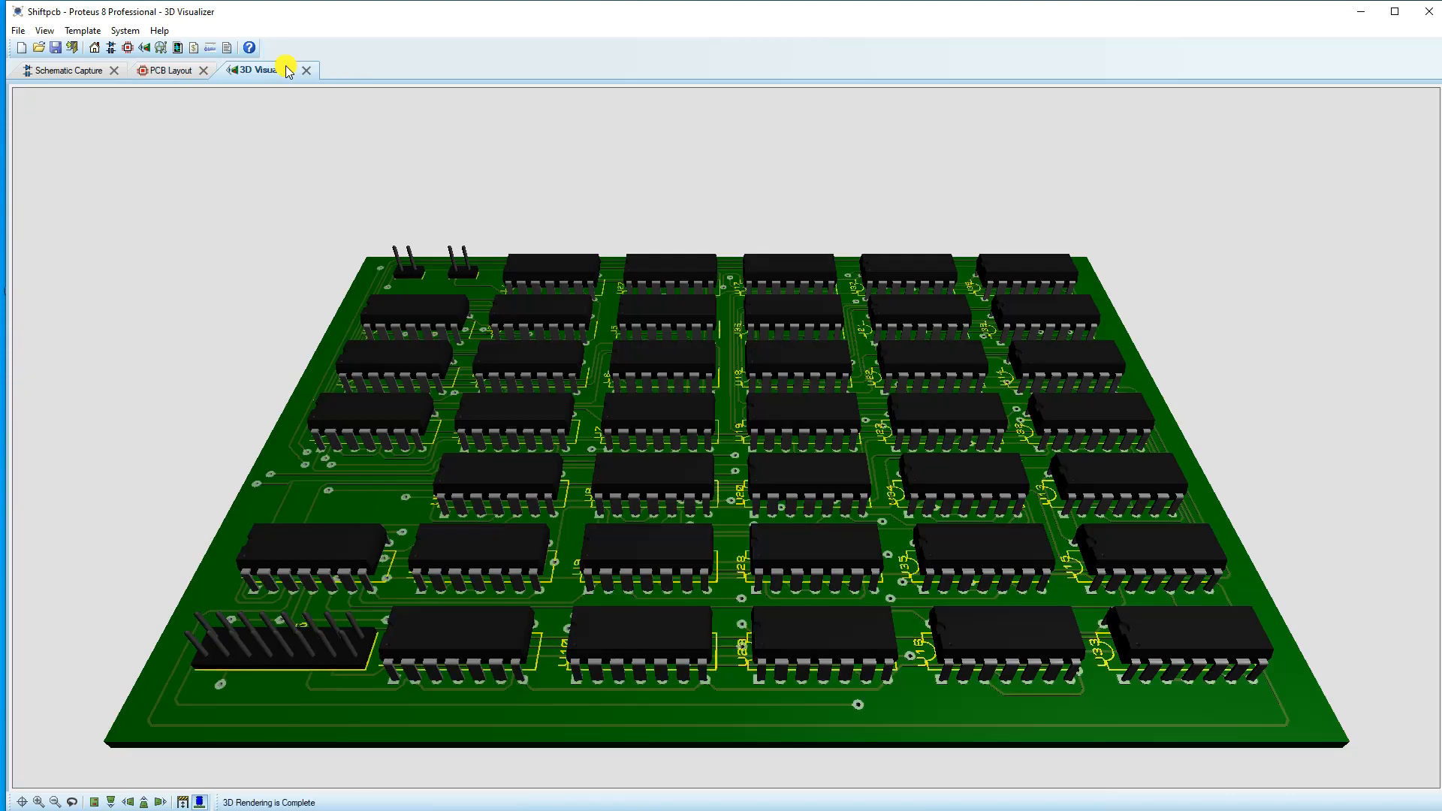
pyautogui.moveTo(662, 291)
pyautogui.mouseDown()
pyautogui.moveTo(662, 710)
pyautogui.moveTo(662, 308)
pyautogui.mouseUp()
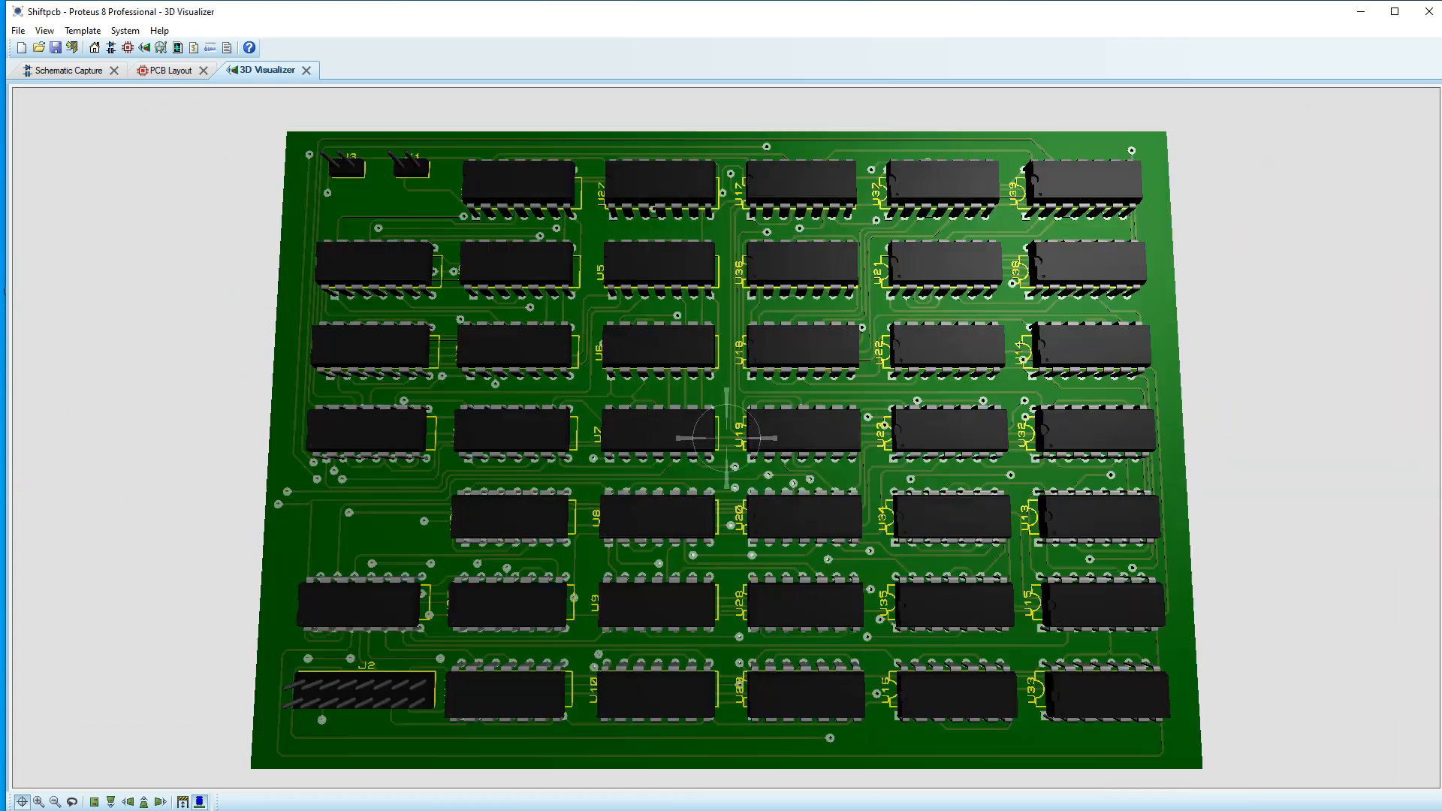
pyautogui.scroll(-1, 726, 438)
pyautogui.click(726, 438)
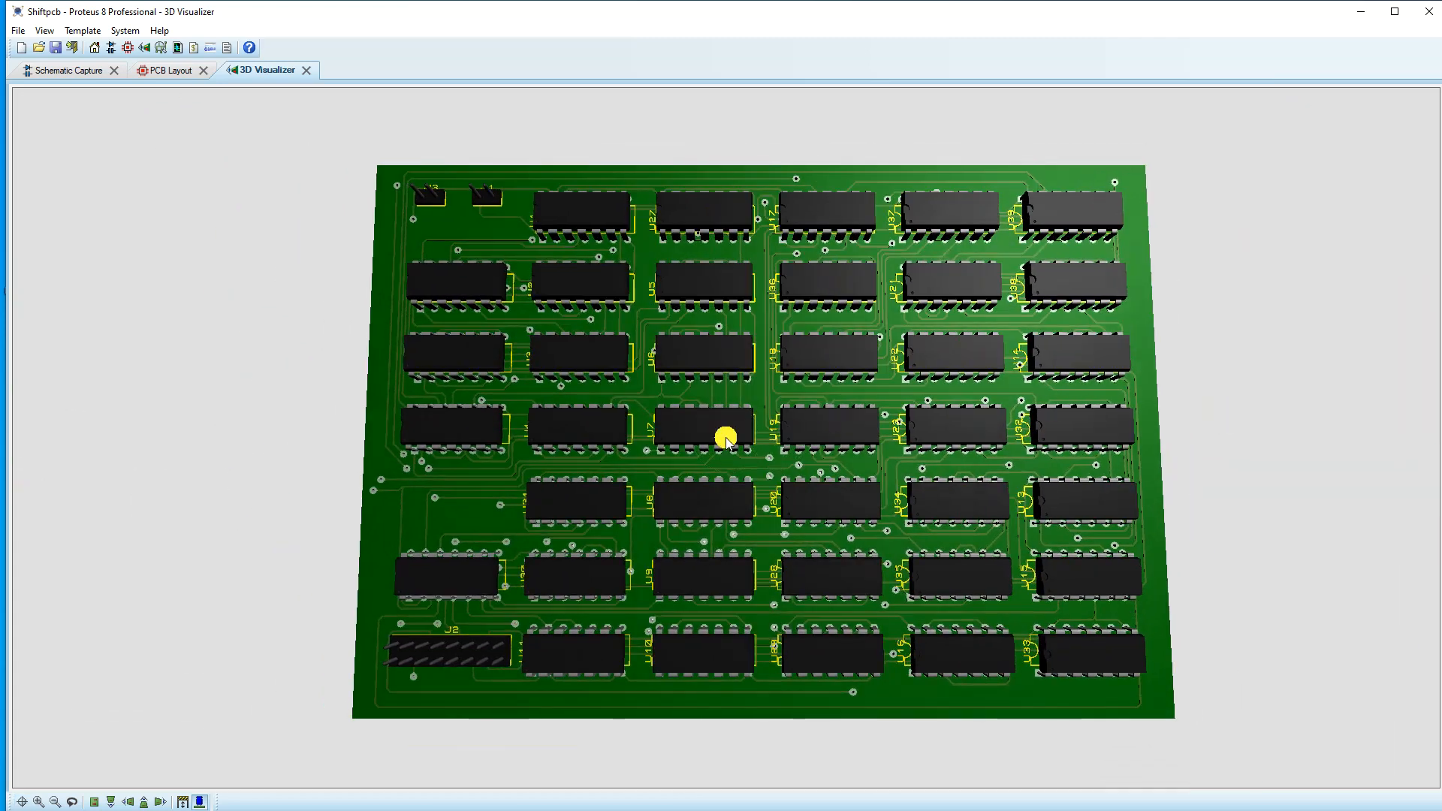
pyautogui.click(45, 31)
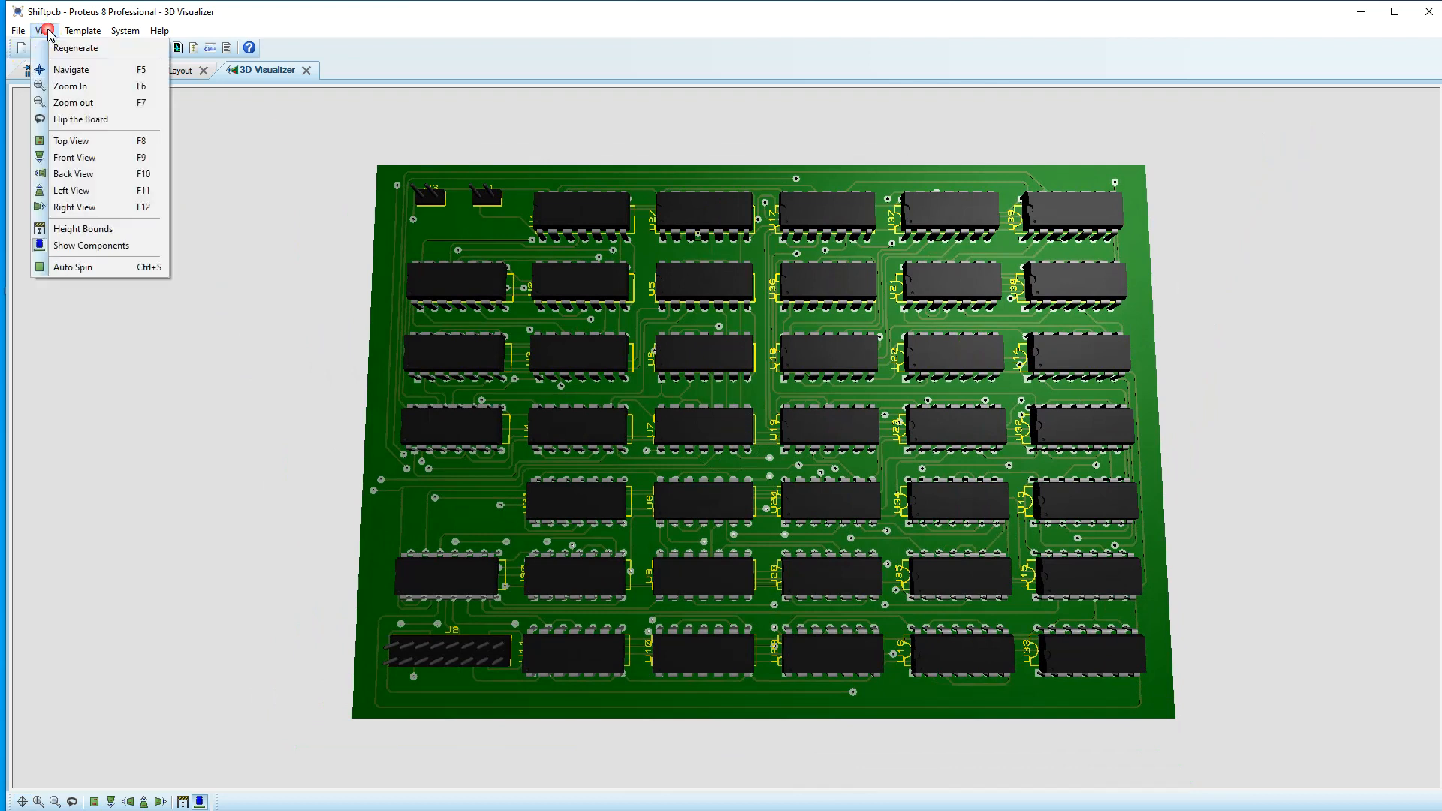
pyautogui.click(69, 272)
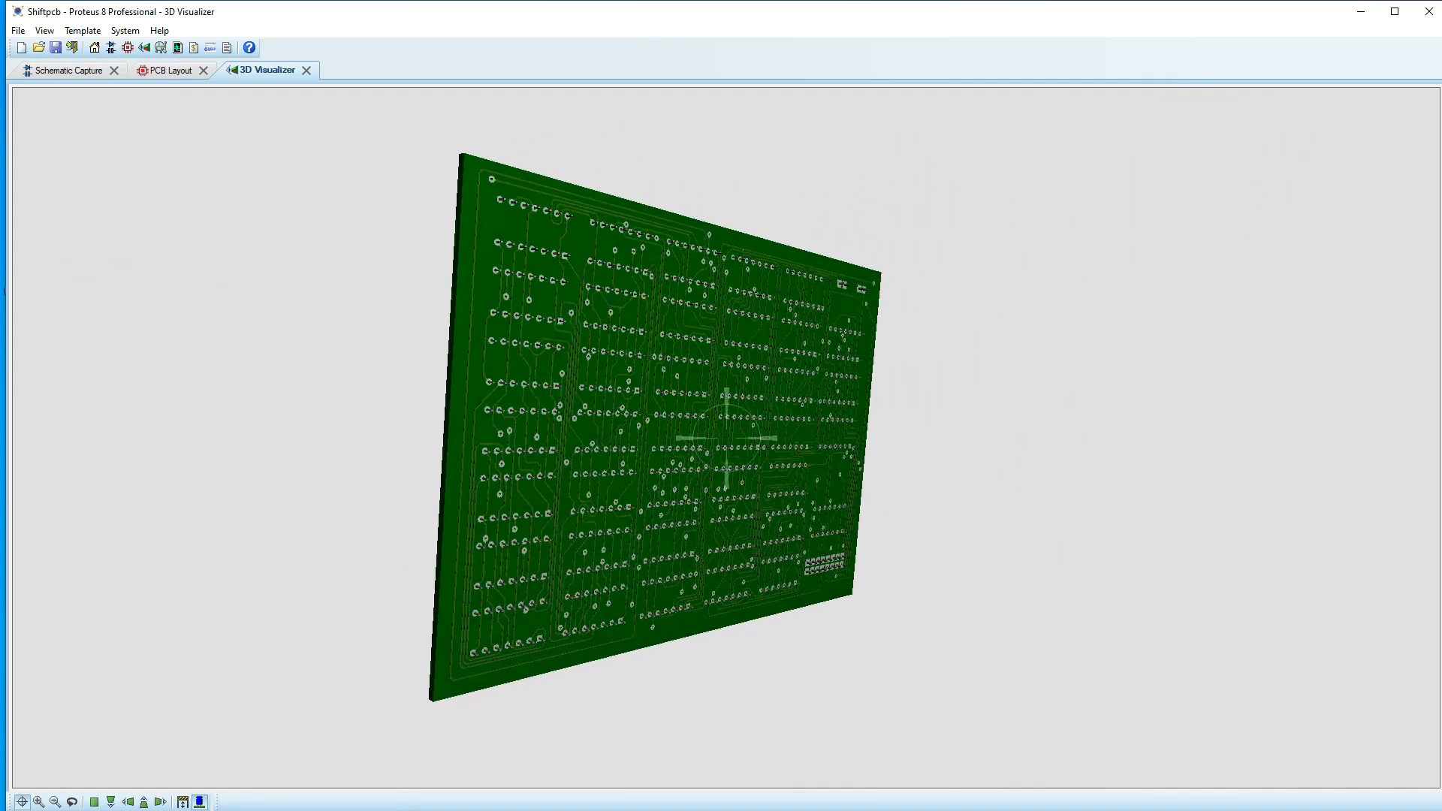
pyautogui.click(454, 376)
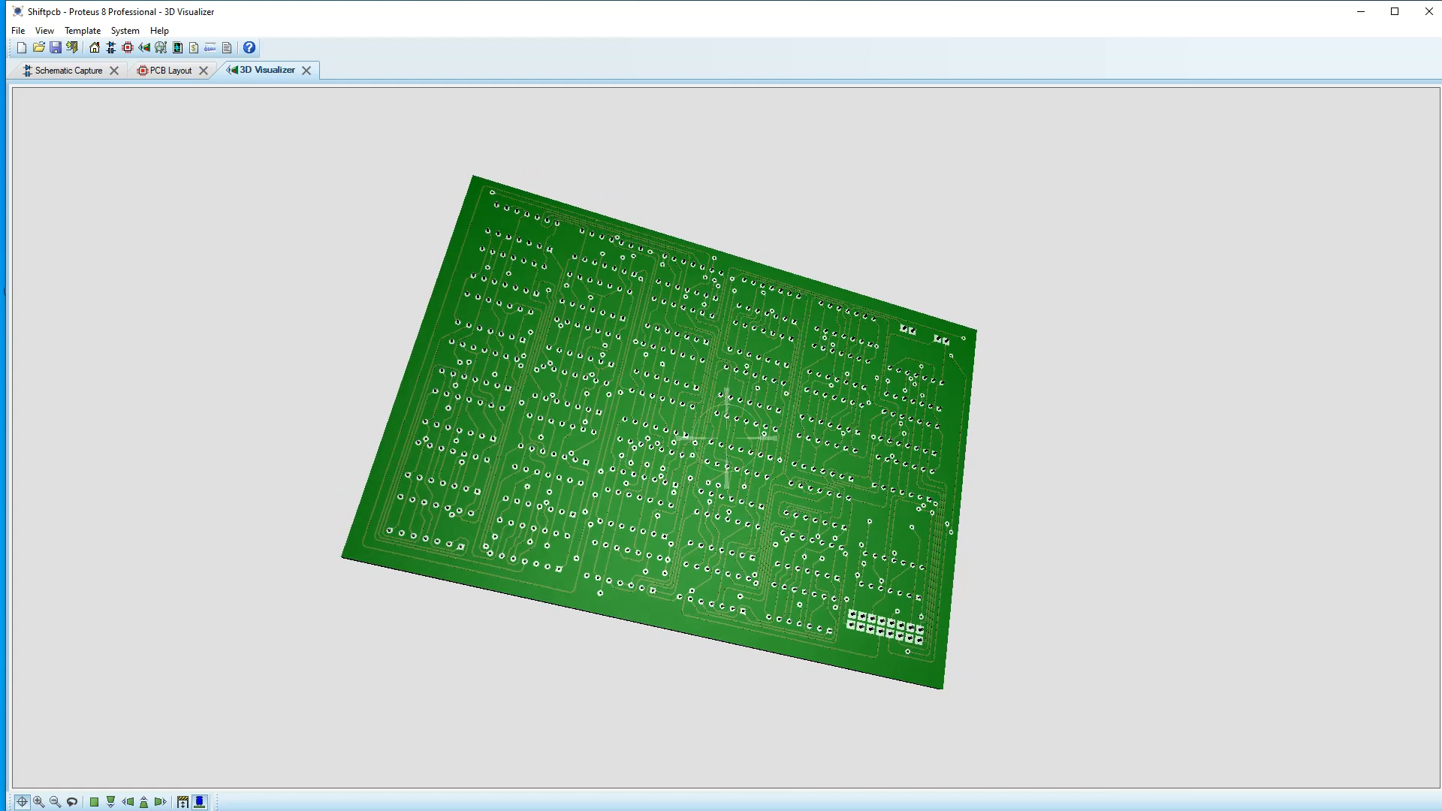
pyautogui.click(721, 435)
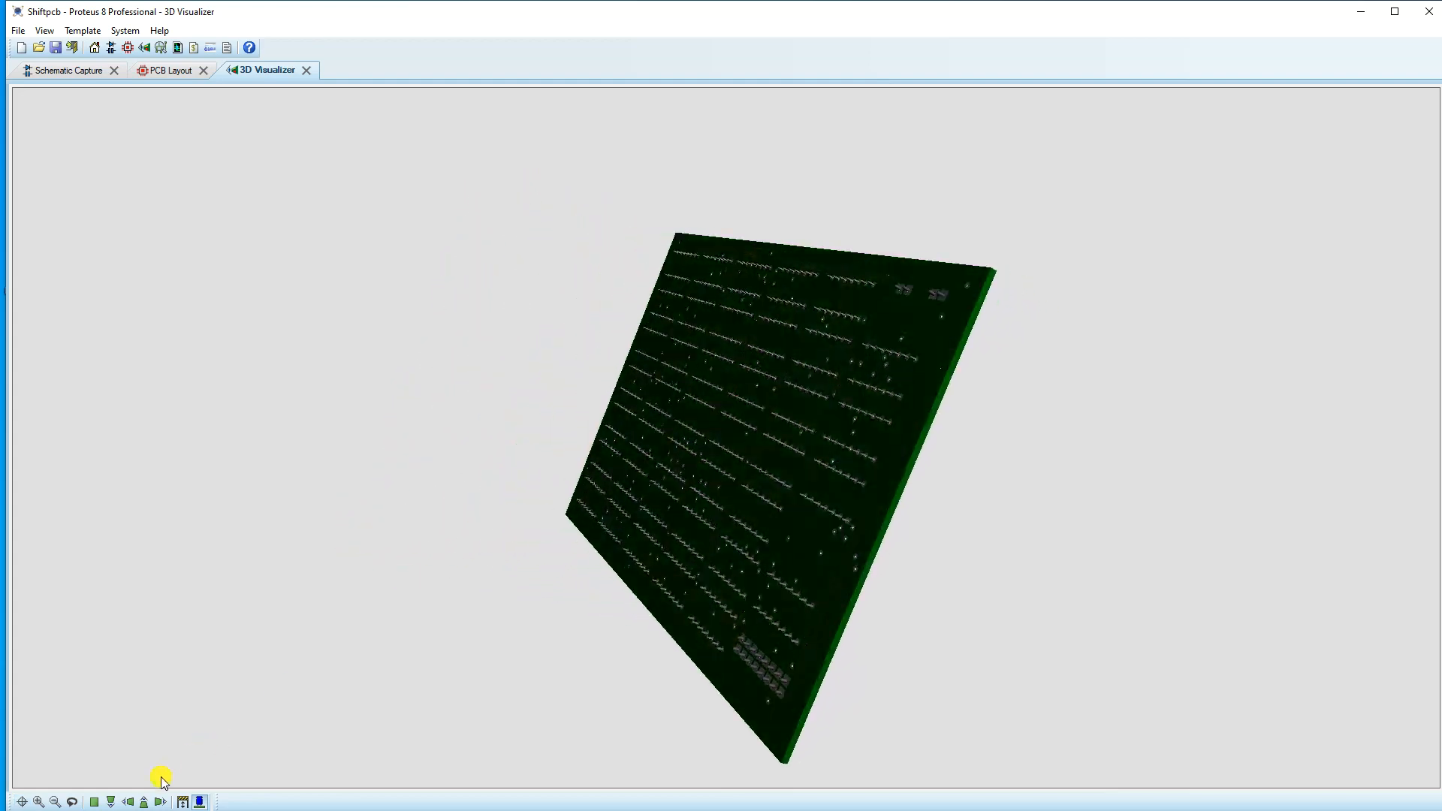
# Hide and reshow the components on the spinning board, and view it from the left, back, right and directly overhead
pyautogui.click(200, 802)
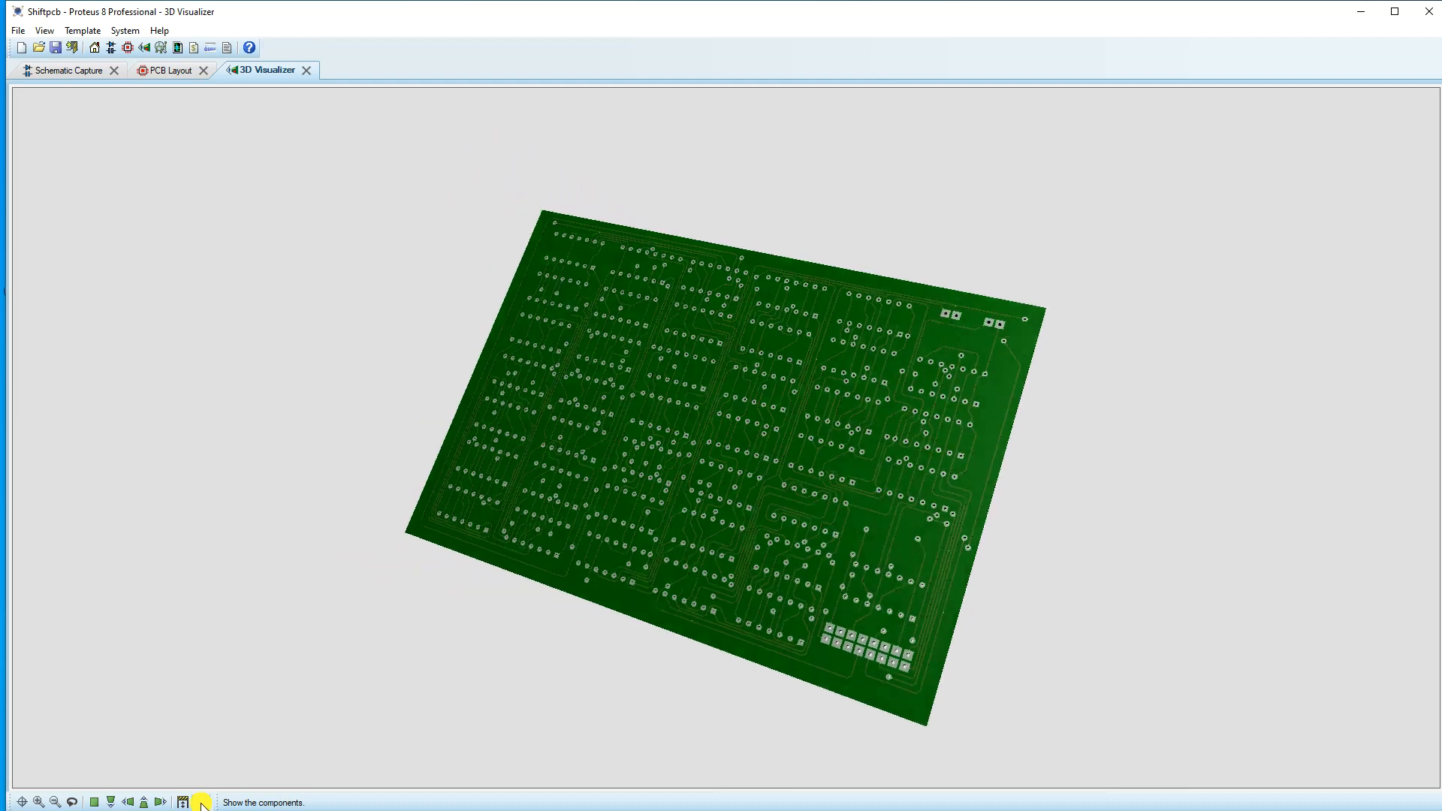
pyautogui.click(200, 803)
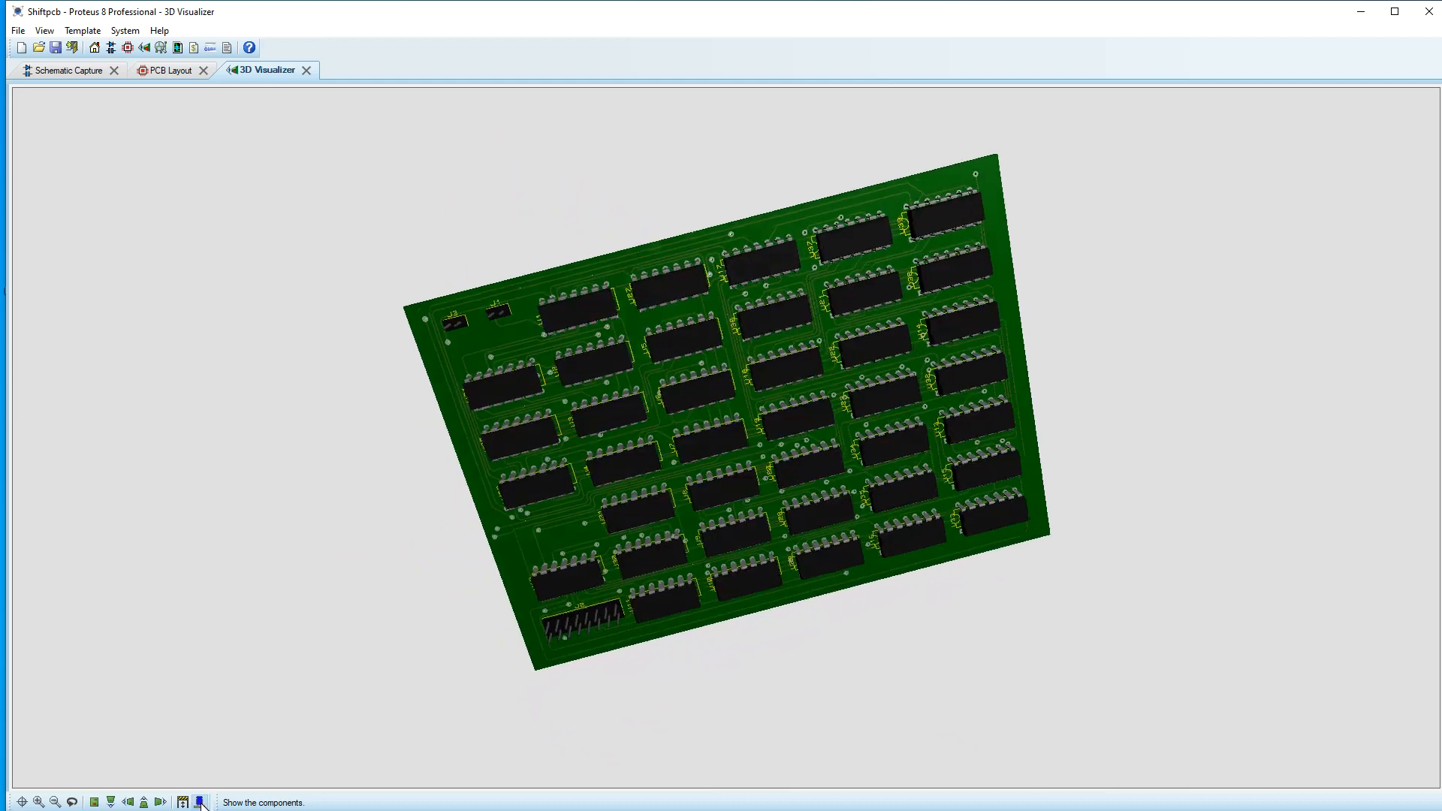
pyautogui.click(129, 802)
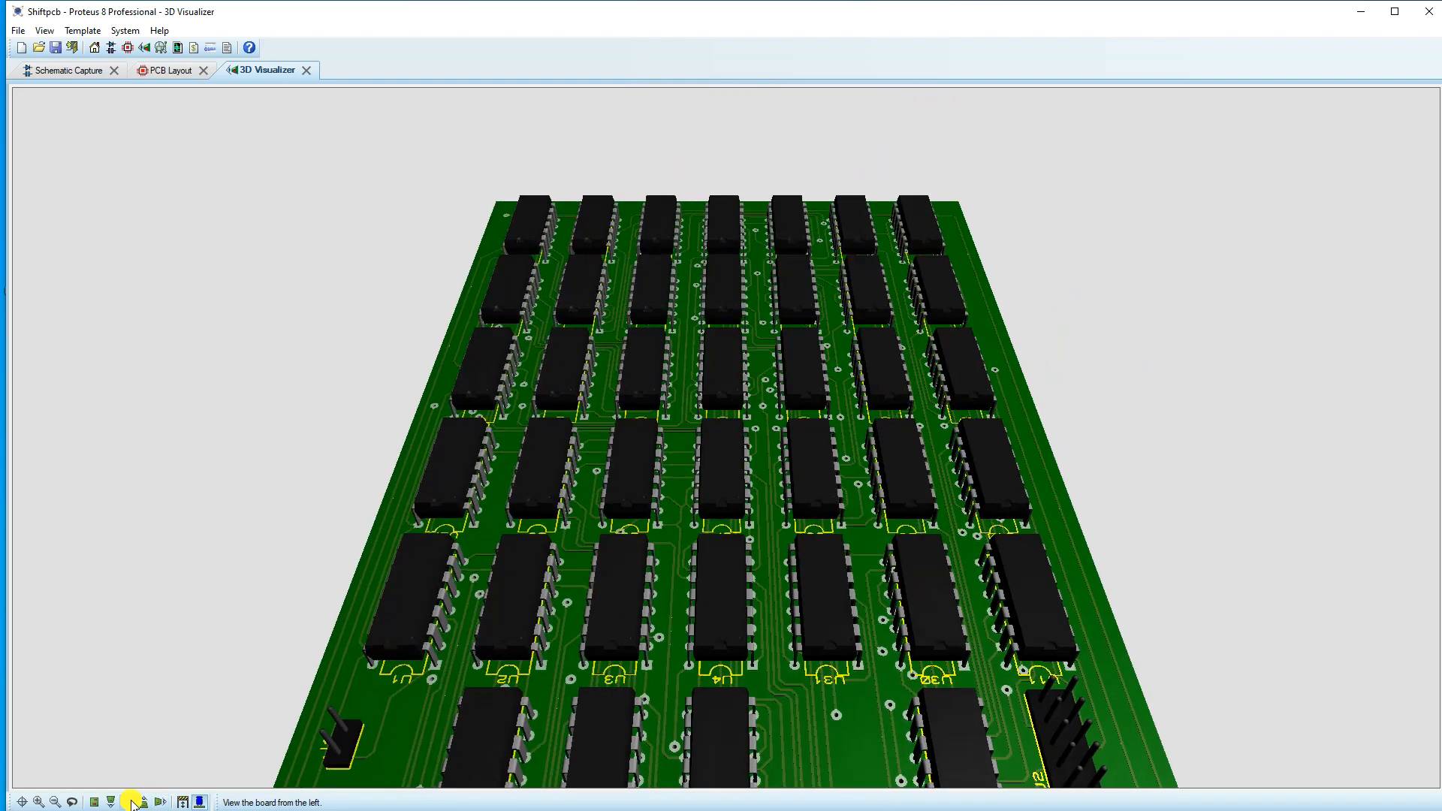
pyautogui.click(147, 802)
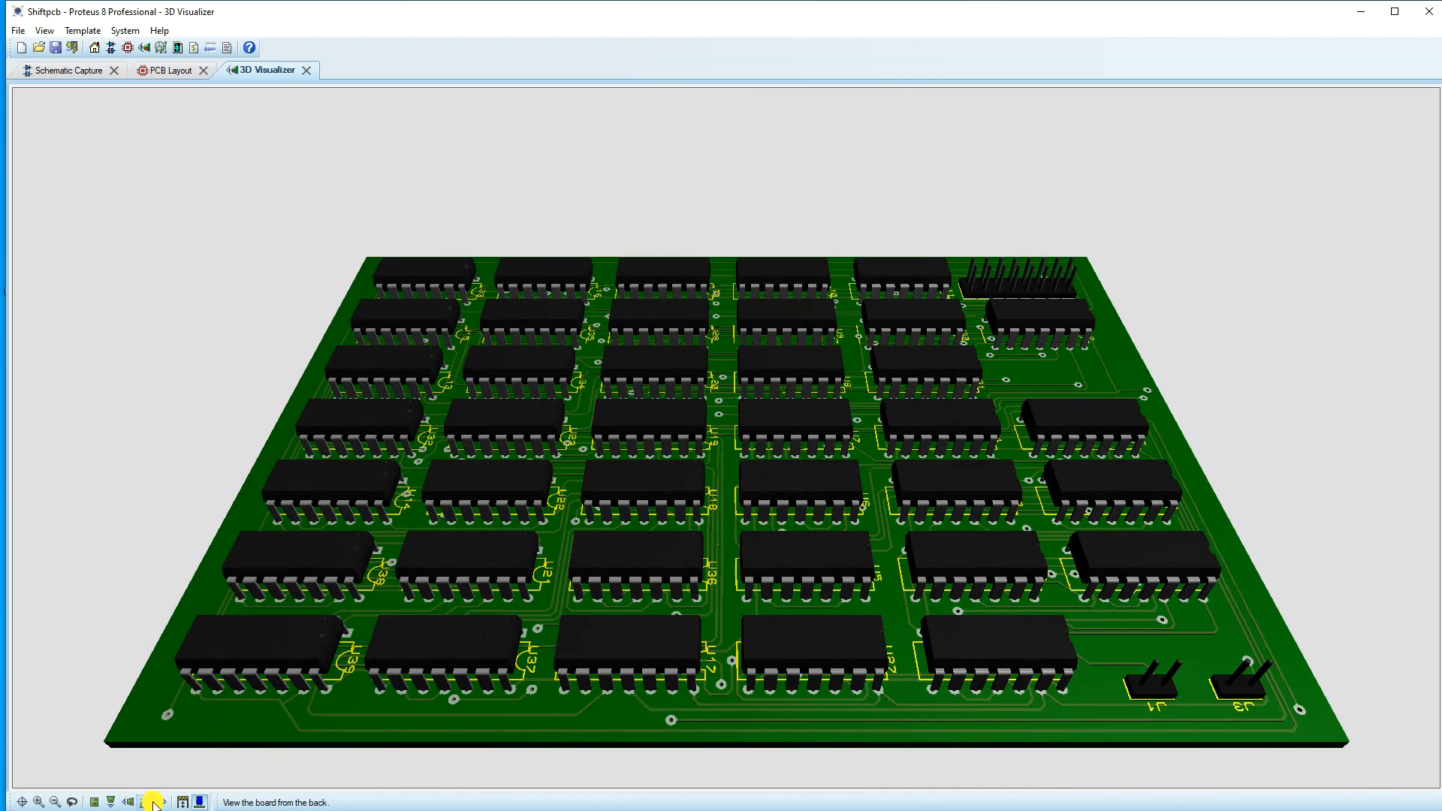
pyautogui.click(160, 802)
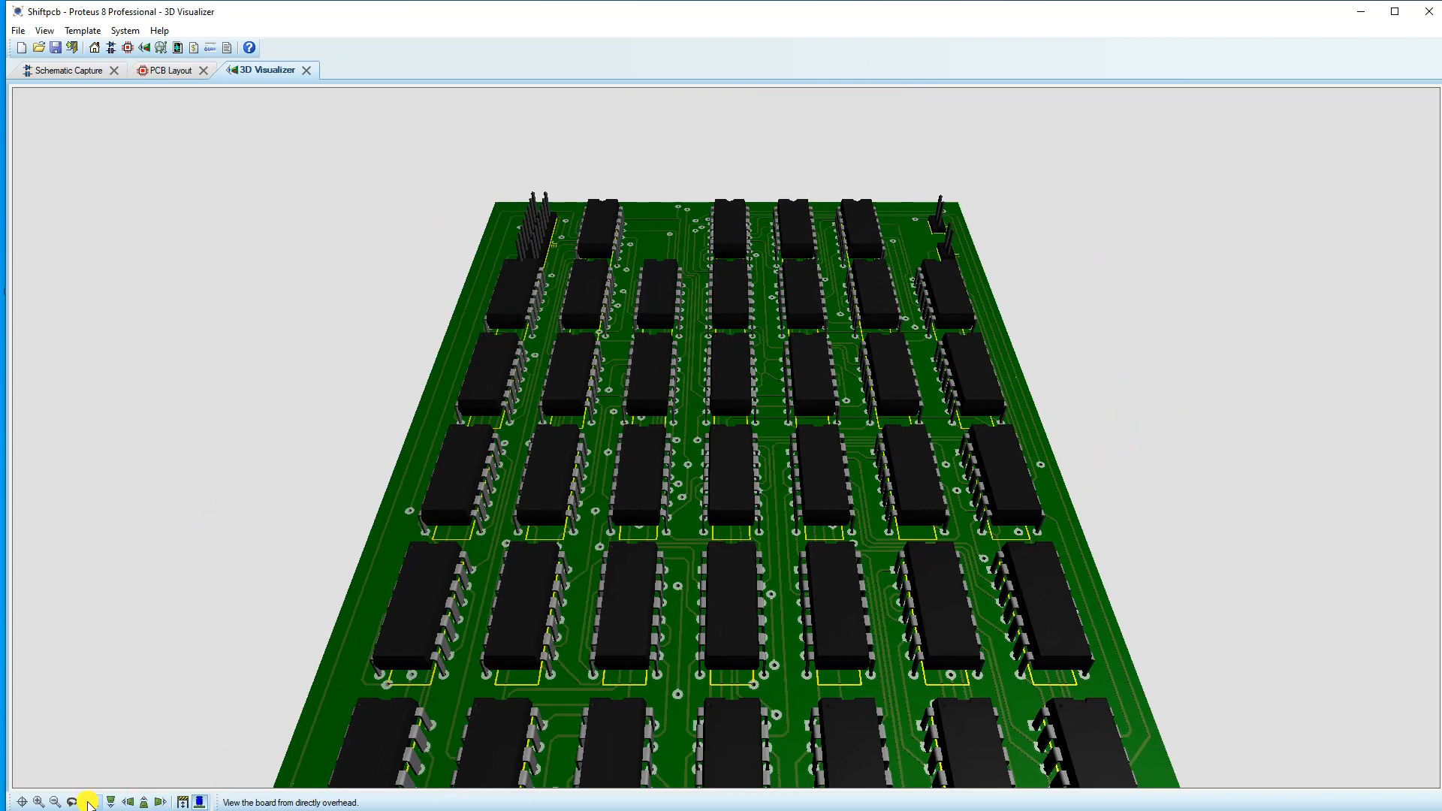
pyautogui.click(93, 802)
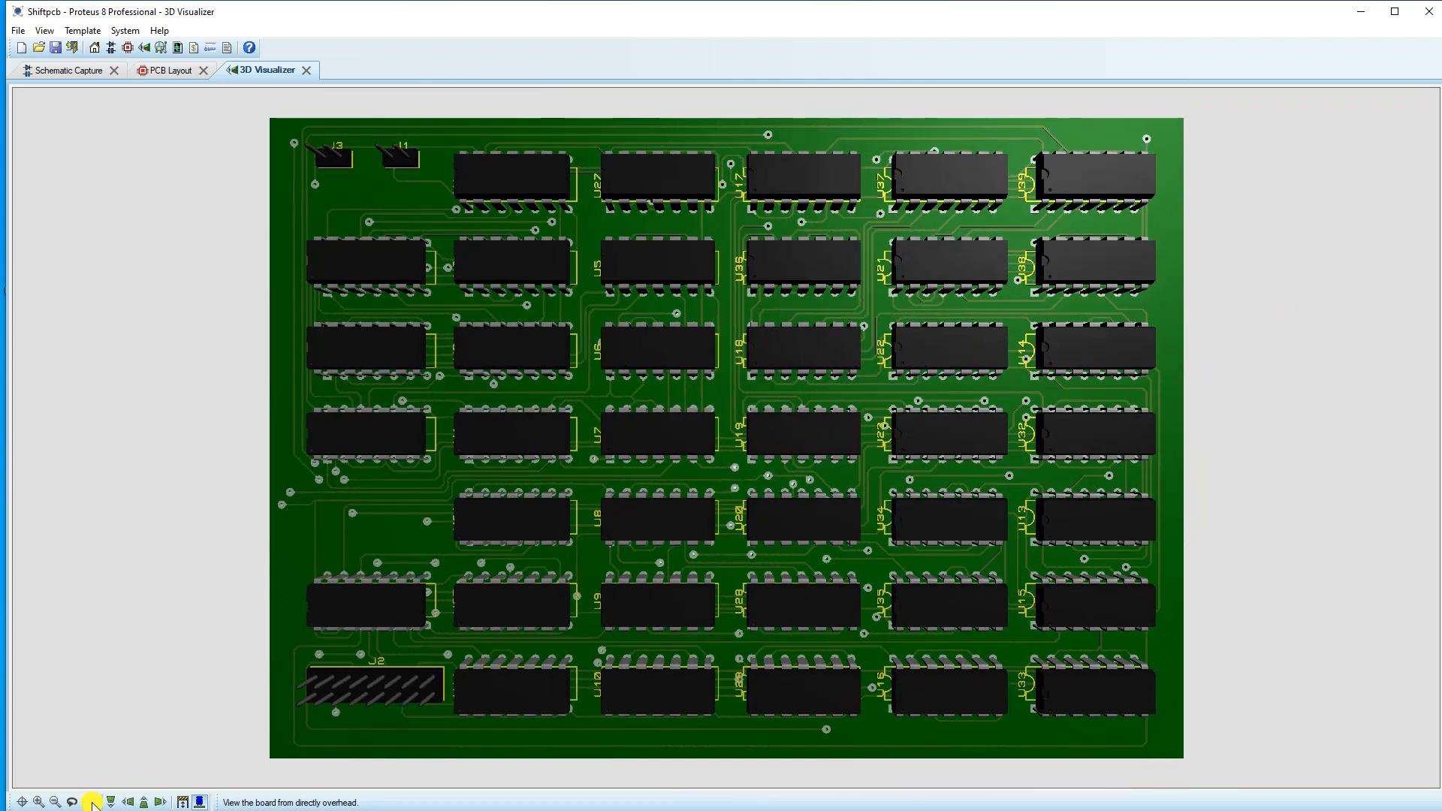
# Hide and reshow the components in the overhead view, and start Auto Spin again
pyautogui.click(201, 802)
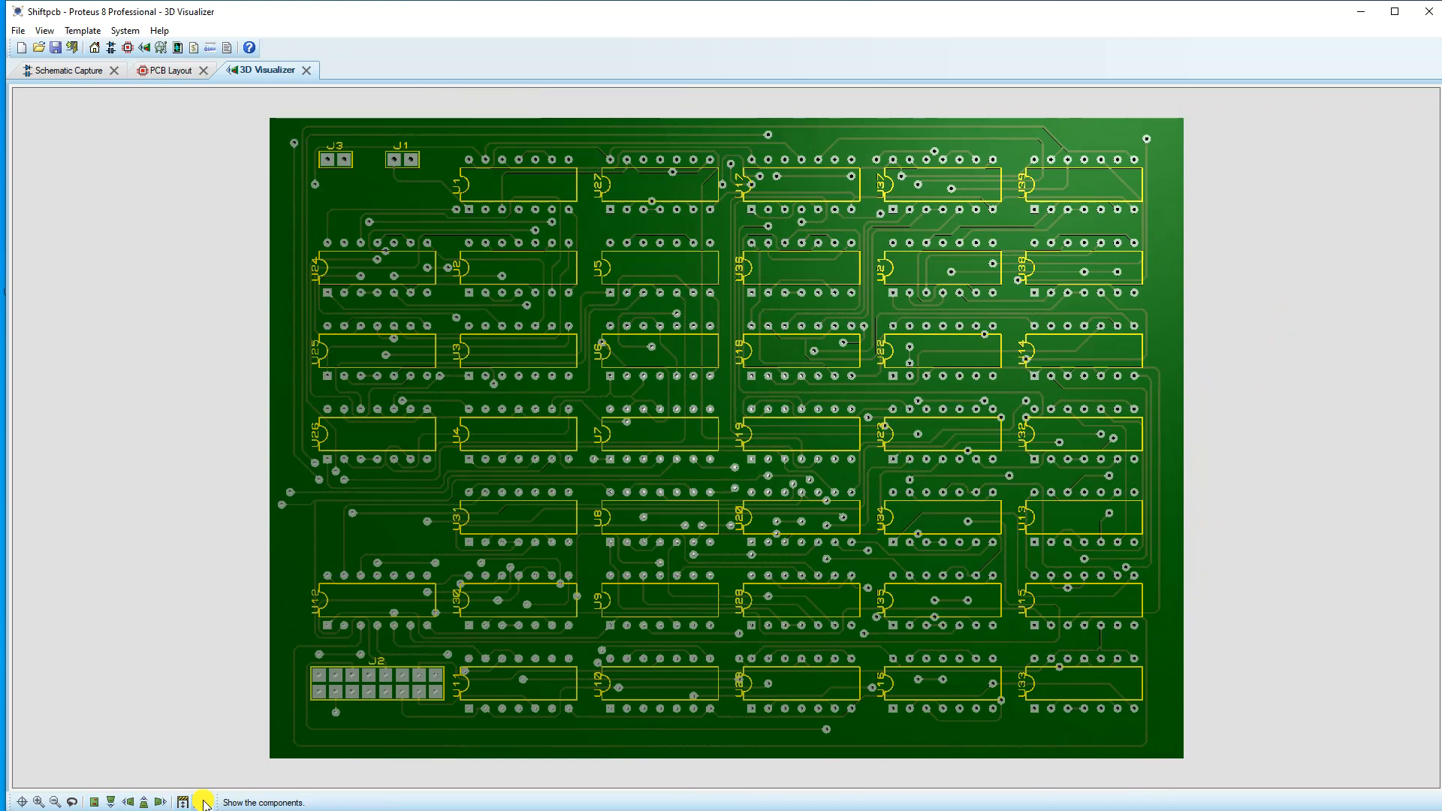
pyautogui.click(201, 802)
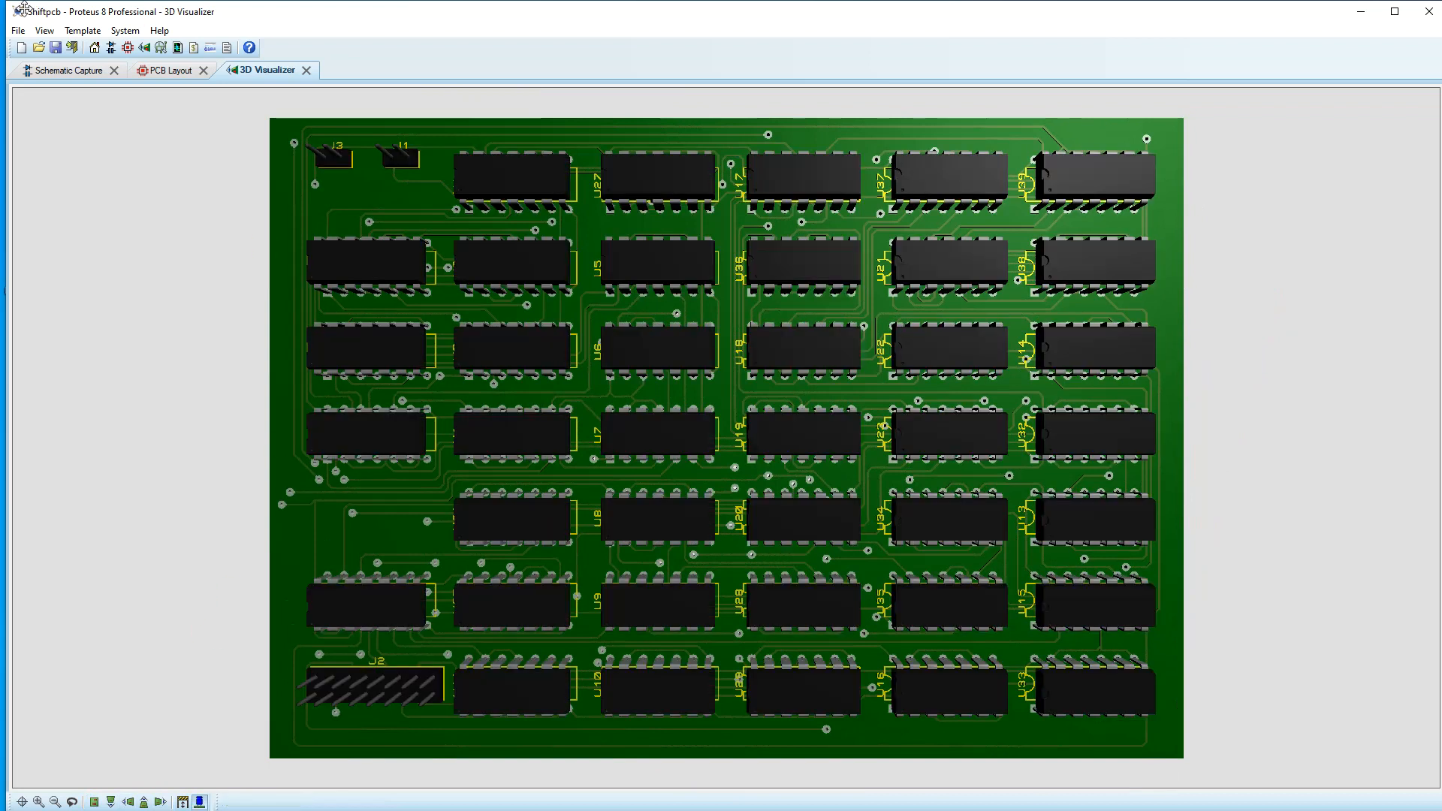
pyautogui.click(45, 31)
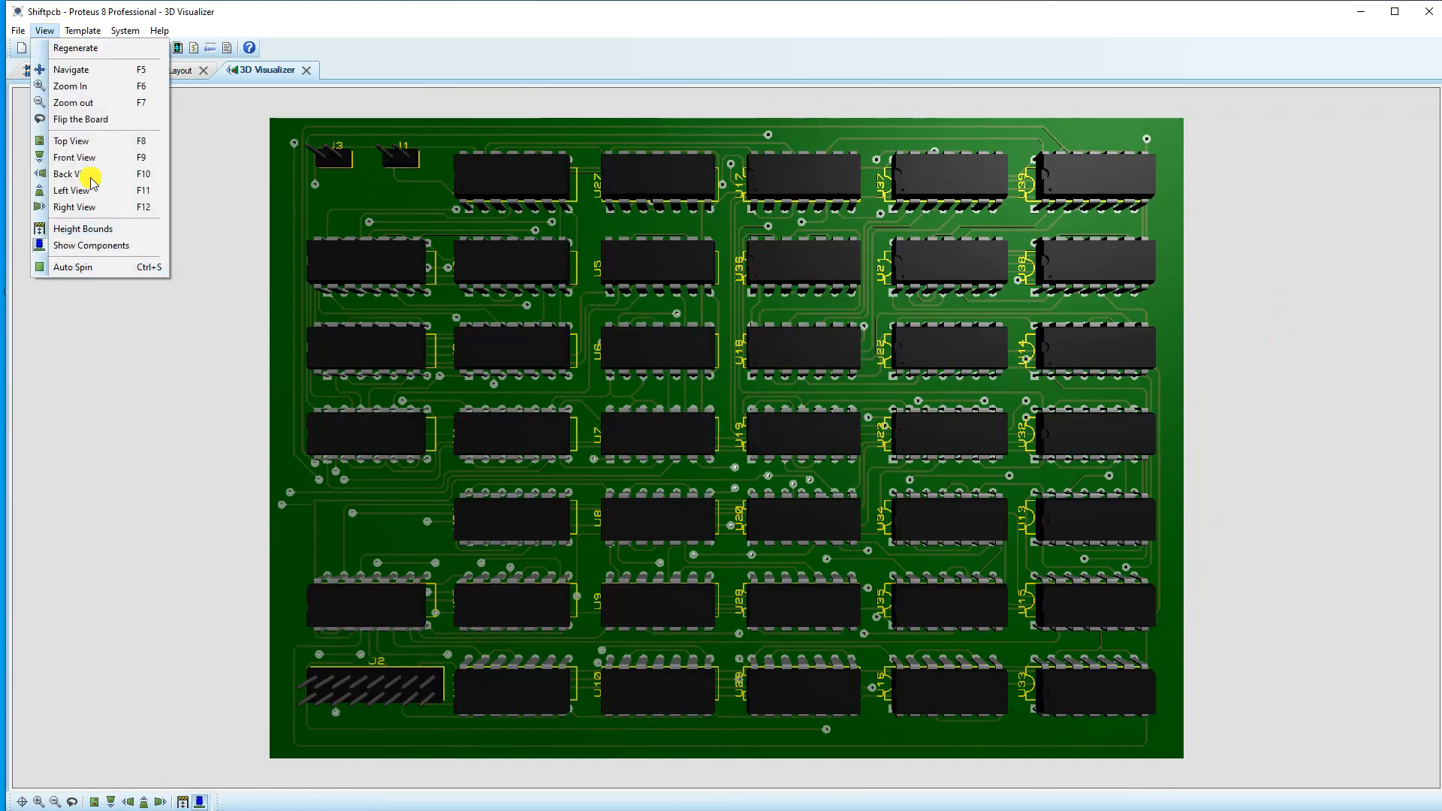
pyautogui.click(75, 266)
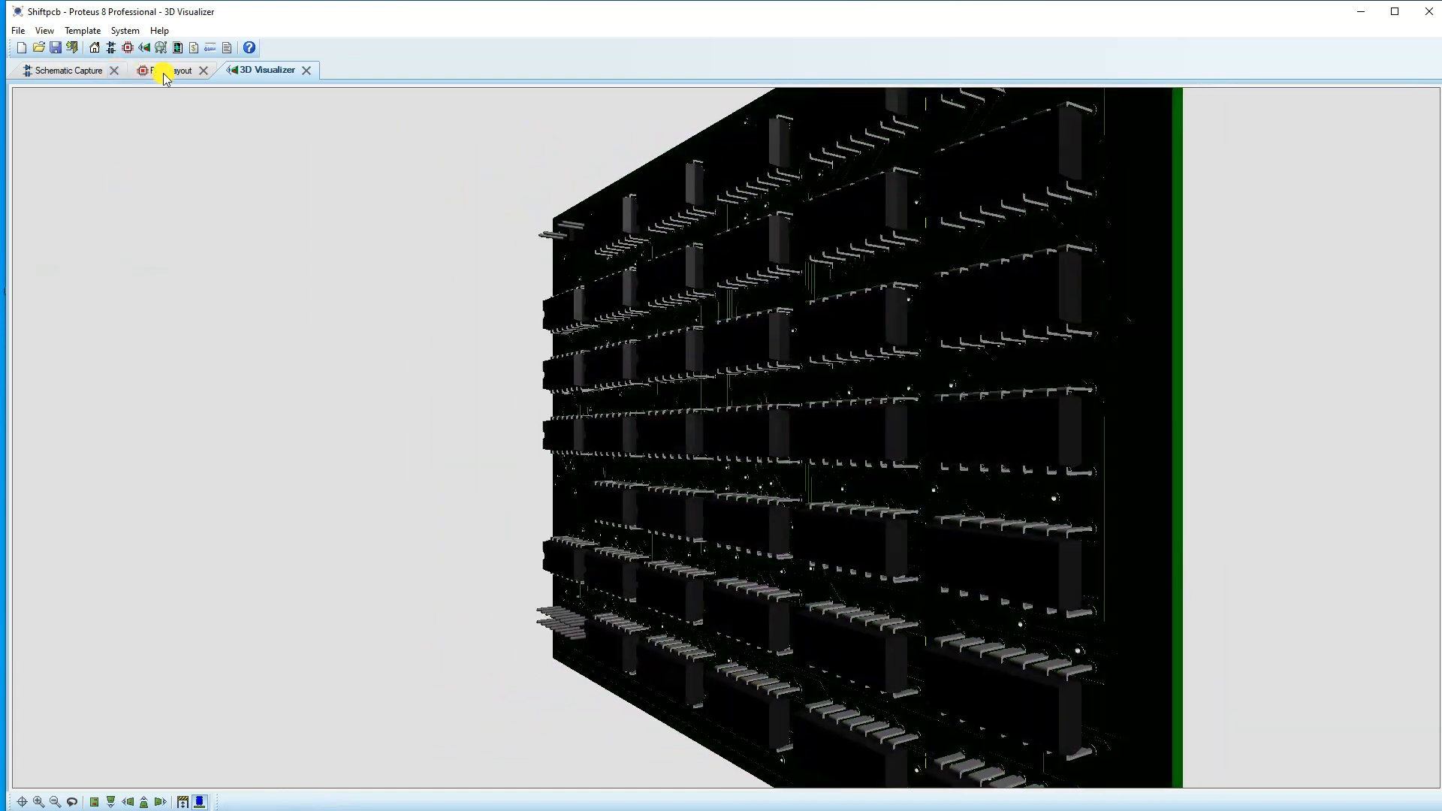
# Close the project's 3D Visualizer, PCB layout and schematic, and open the Sample Projects Browser from the home page
pyautogui.click(162, 72)
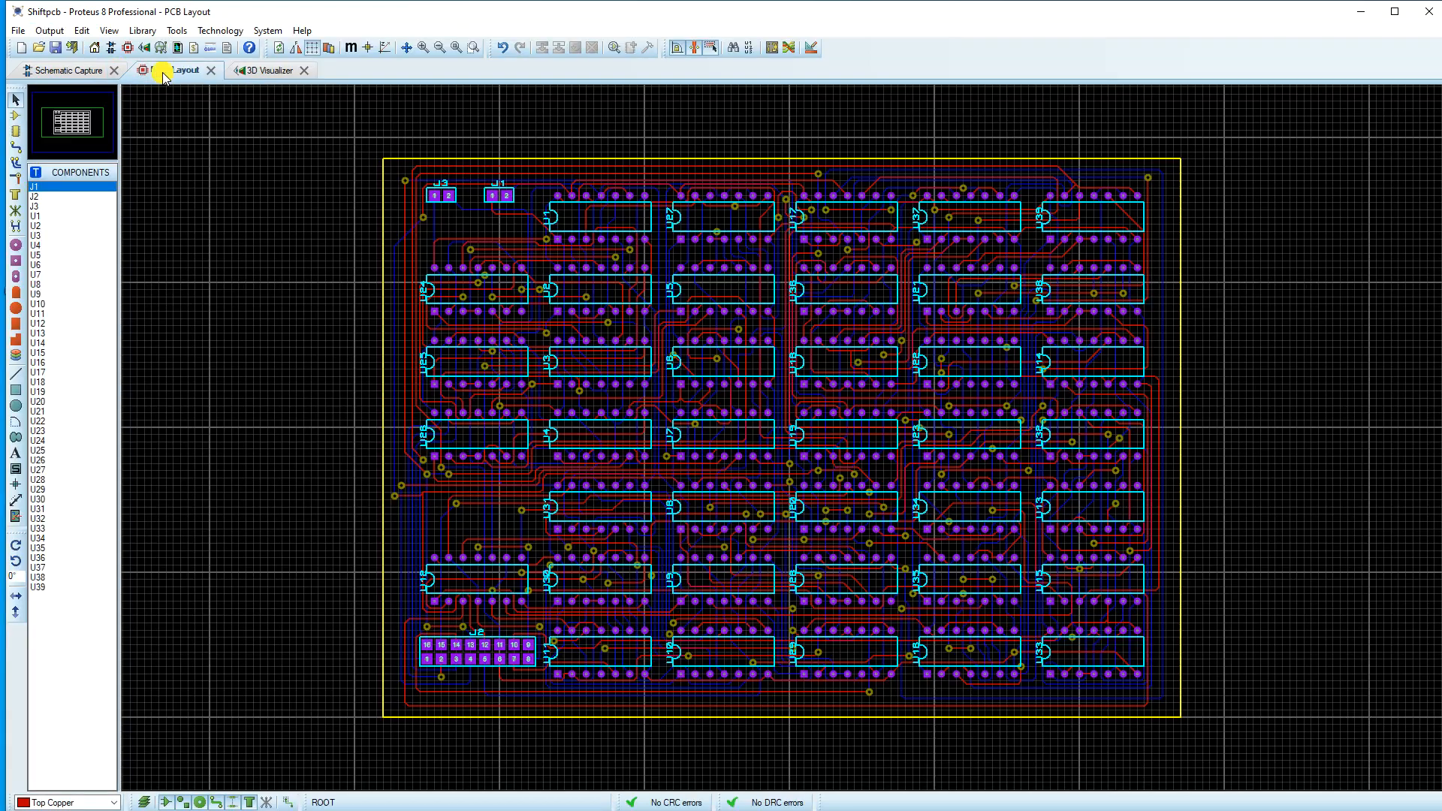
pyautogui.click(305, 71)
pyautogui.click(212, 71)
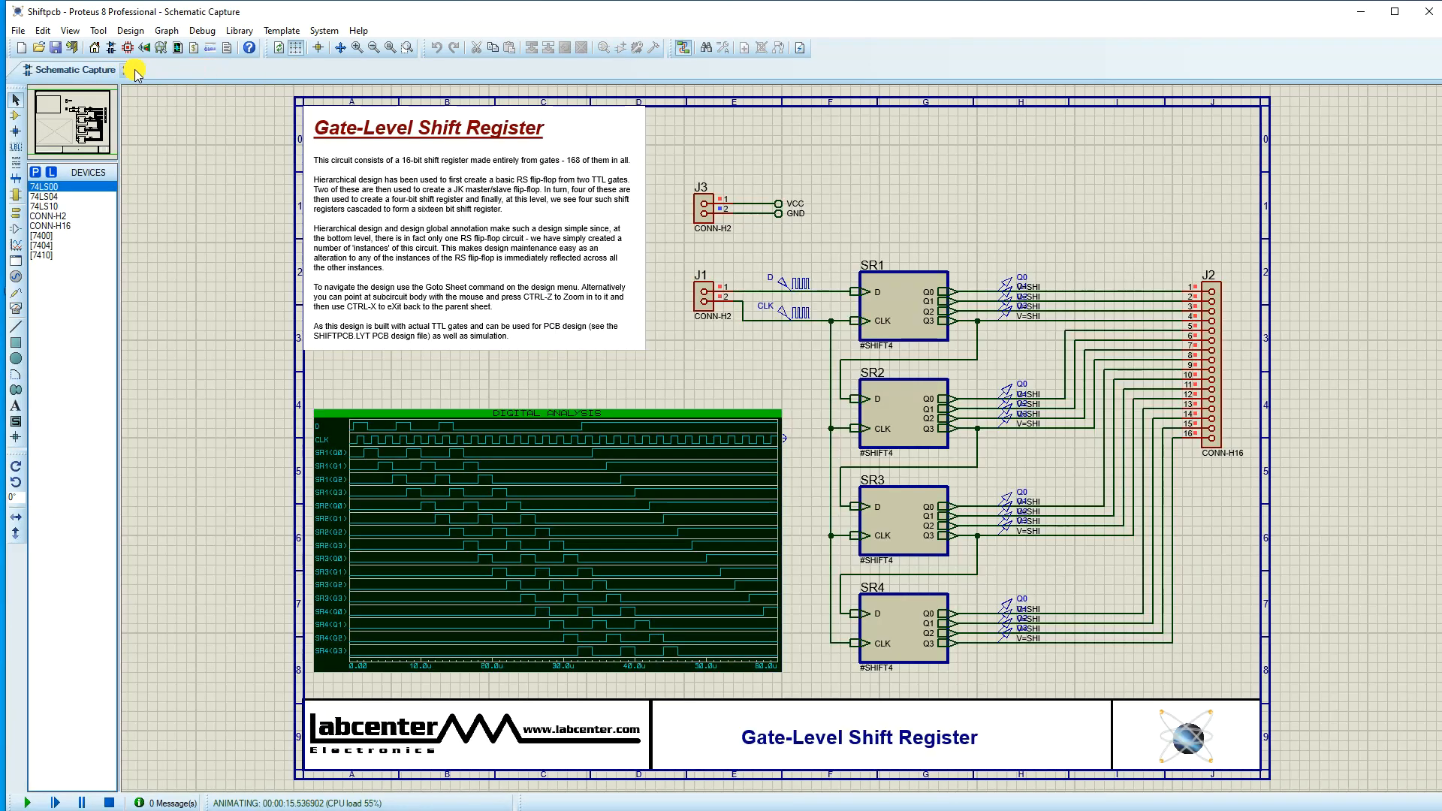
pyautogui.click(715, 437)
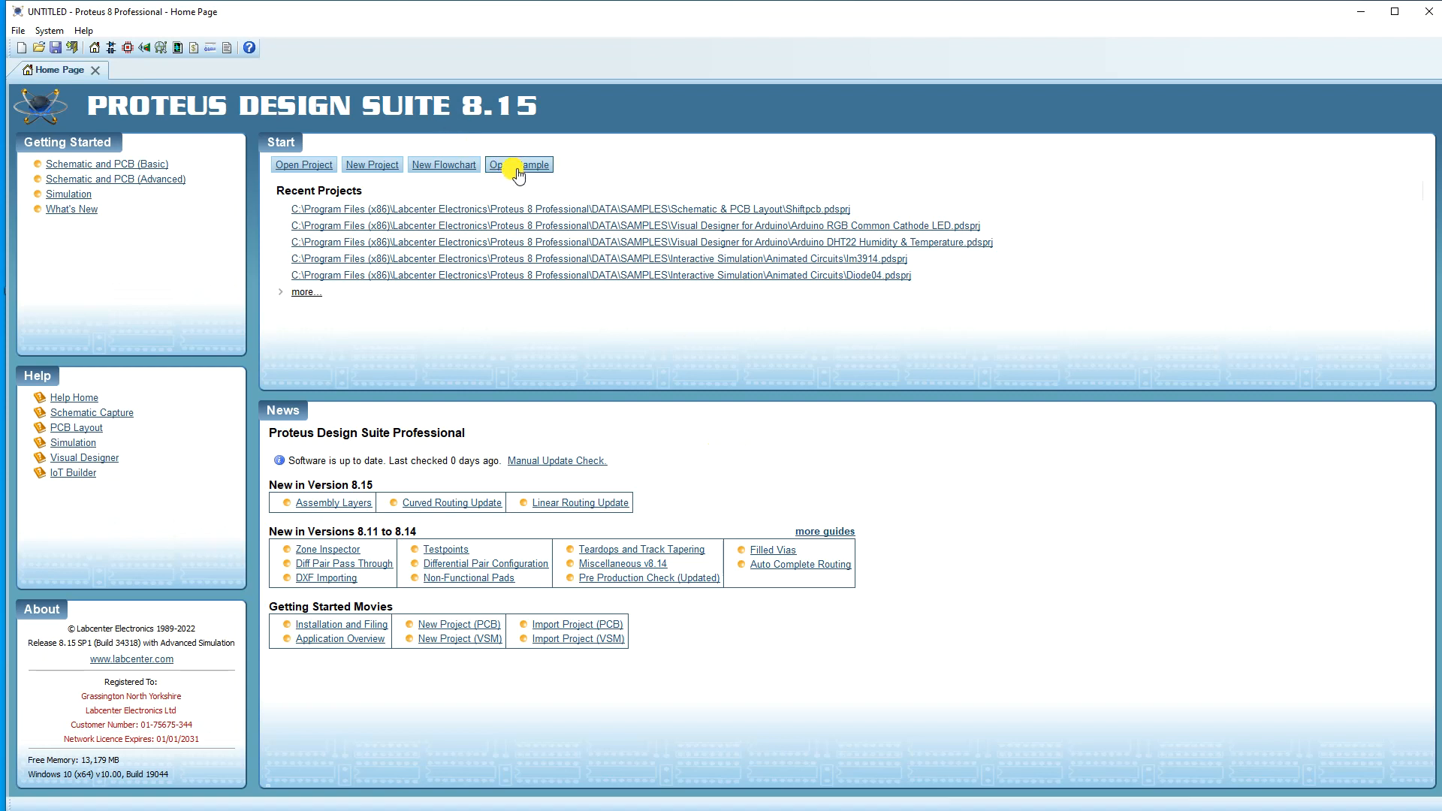
pyautogui.click(519, 167)
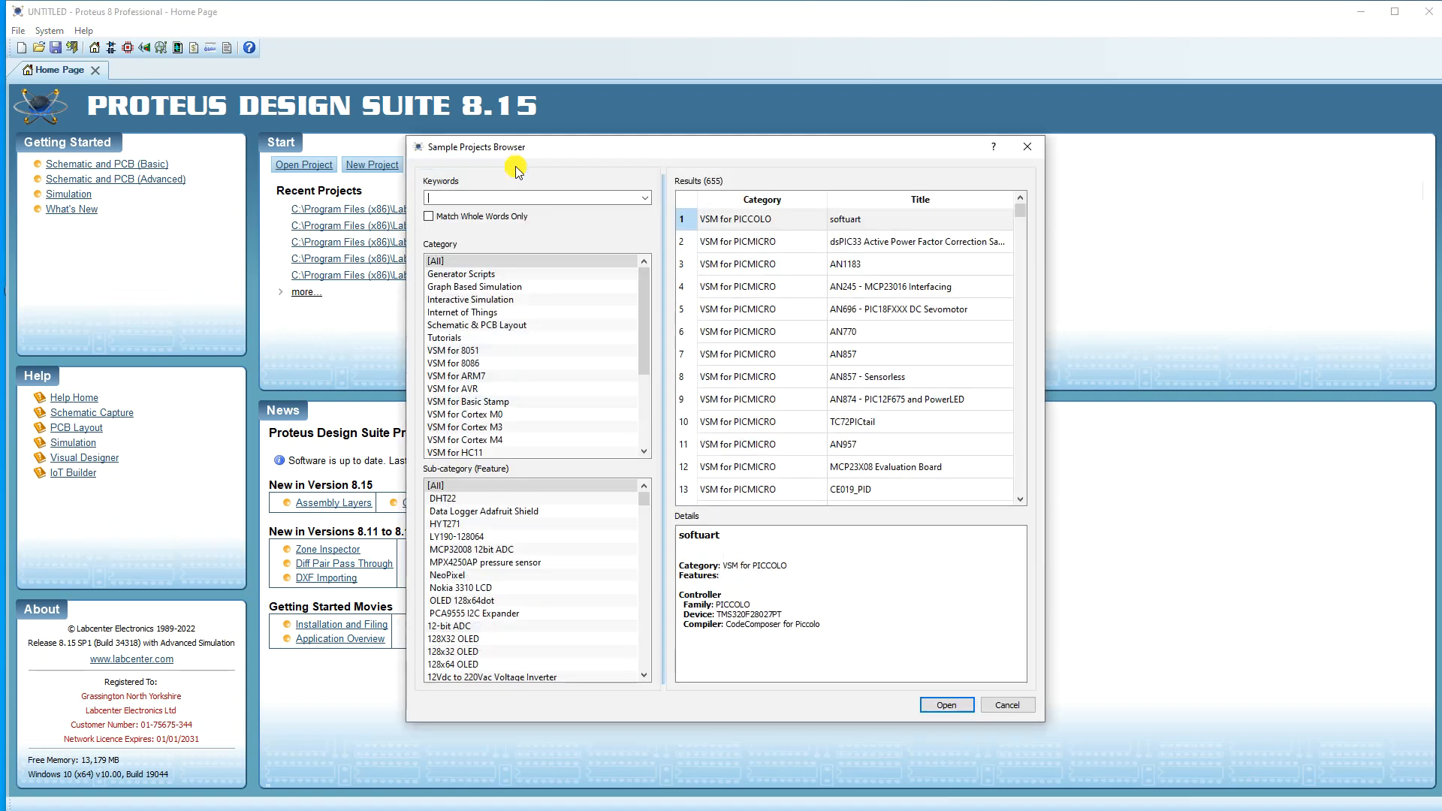
# Open the sample project "IoT air quality monitor with Logging Function" from the Internet of Things category
pyautogui.click(456, 301)
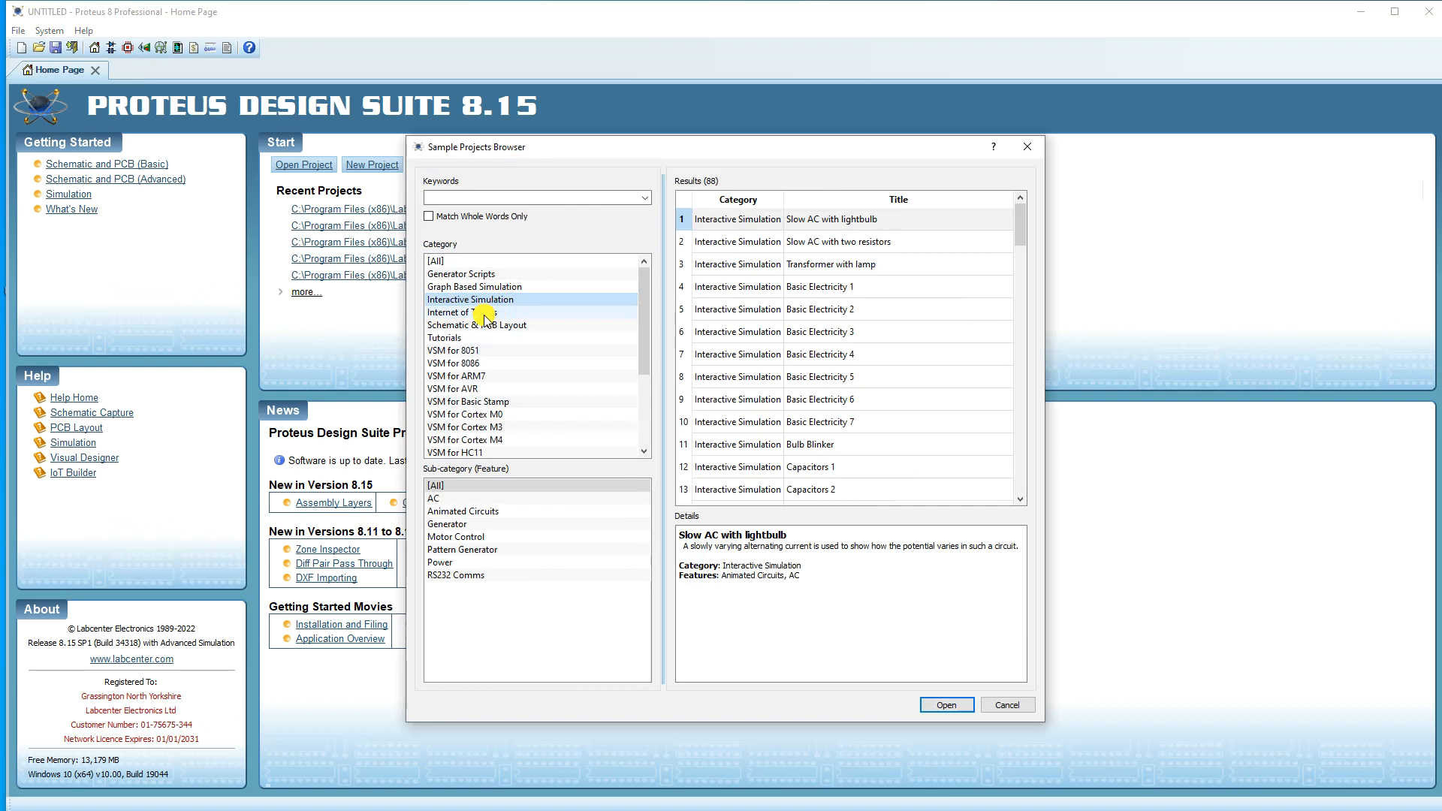
pyautogui.click(477, 315)
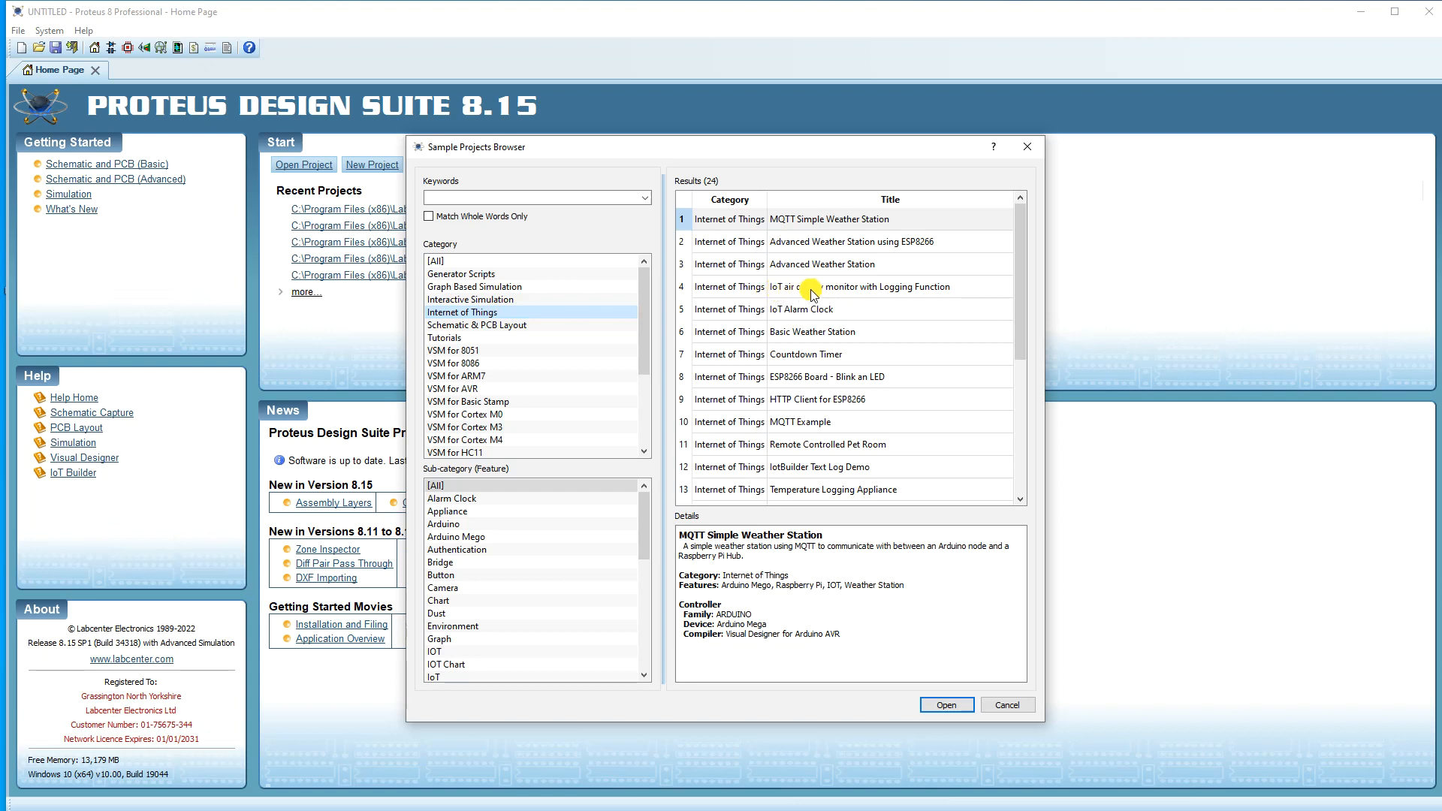
pyautogui.doubleClick(894, 291)
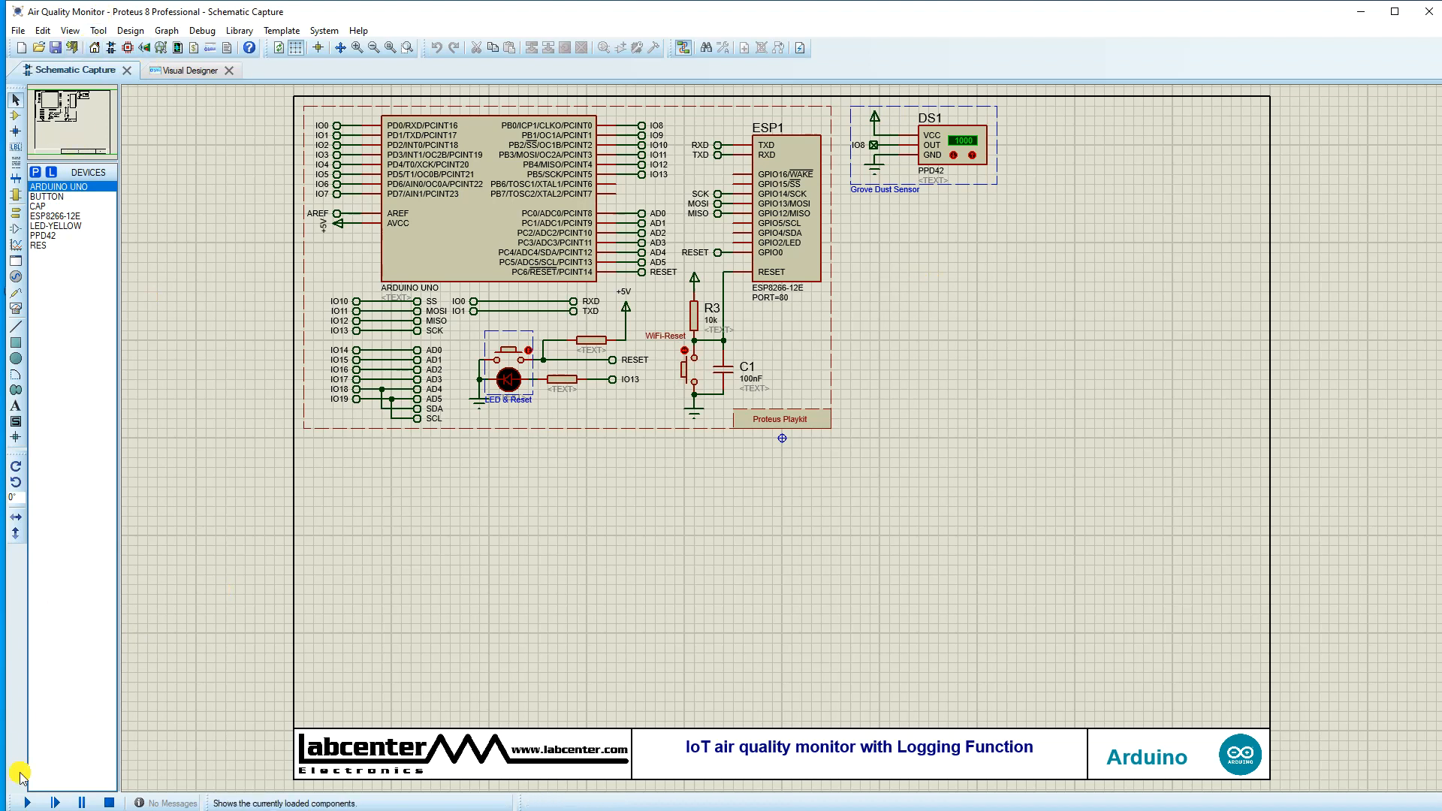
# Run the air quality monitor simulation and operate the WiFi-Reset and board reset push buttons on the schematic
pyautogui.click(30, 803)
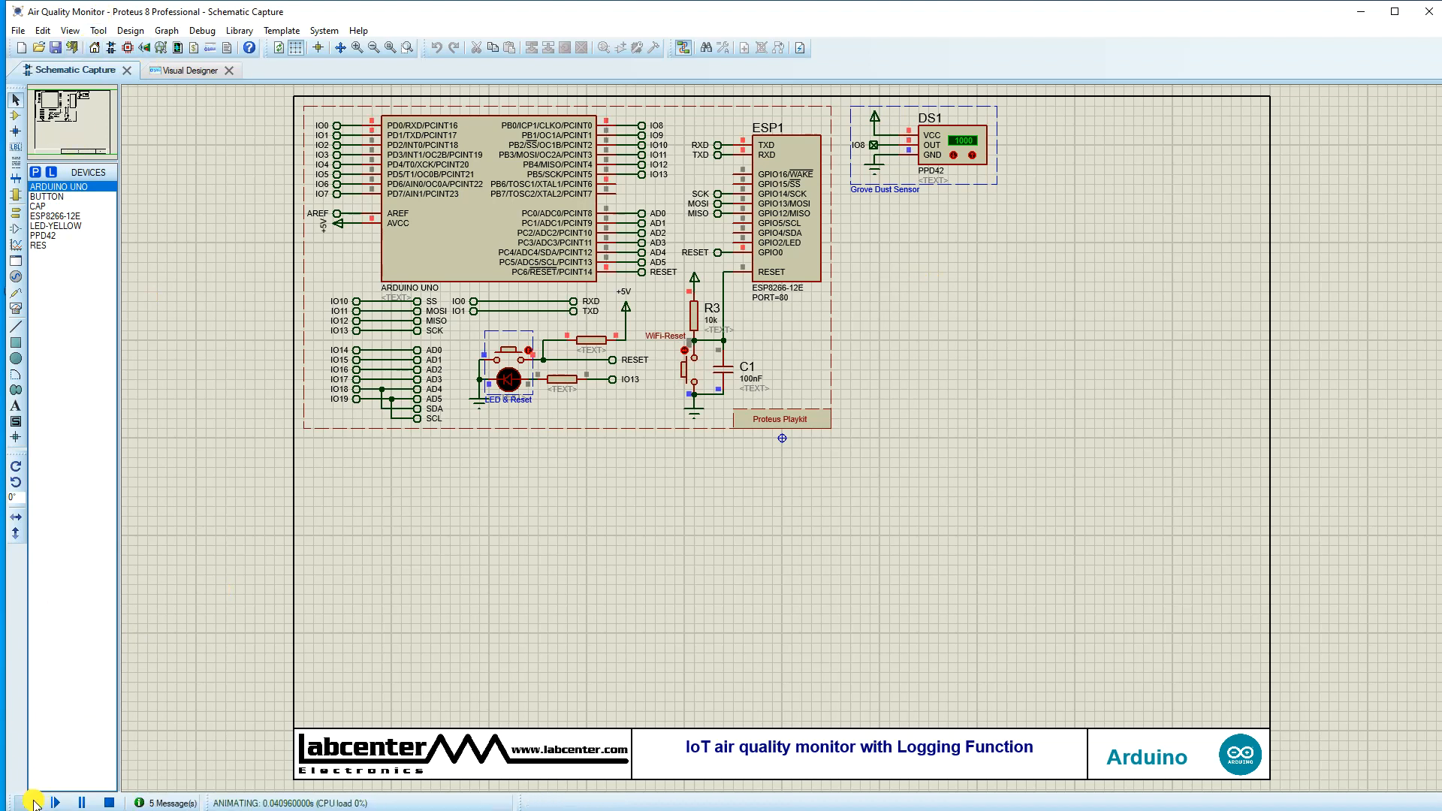
pyautogui.scroll(1, 944, 140)
pyautogui.scroll(-1, 646, 529)
pyautogui.scroll(-1, 831, 424)
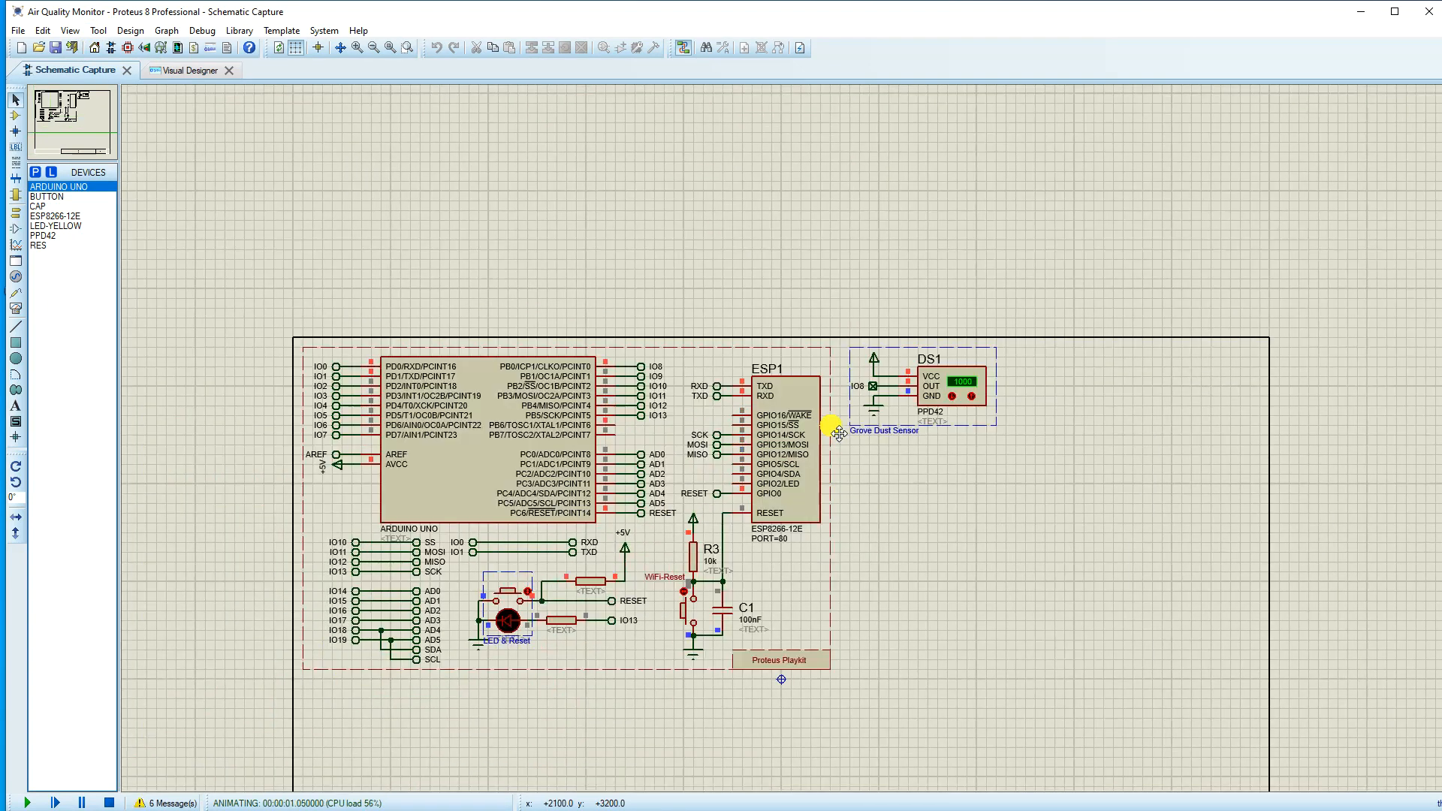
pyautogui.click(837, 418)
pyautogui.click(696, 595)
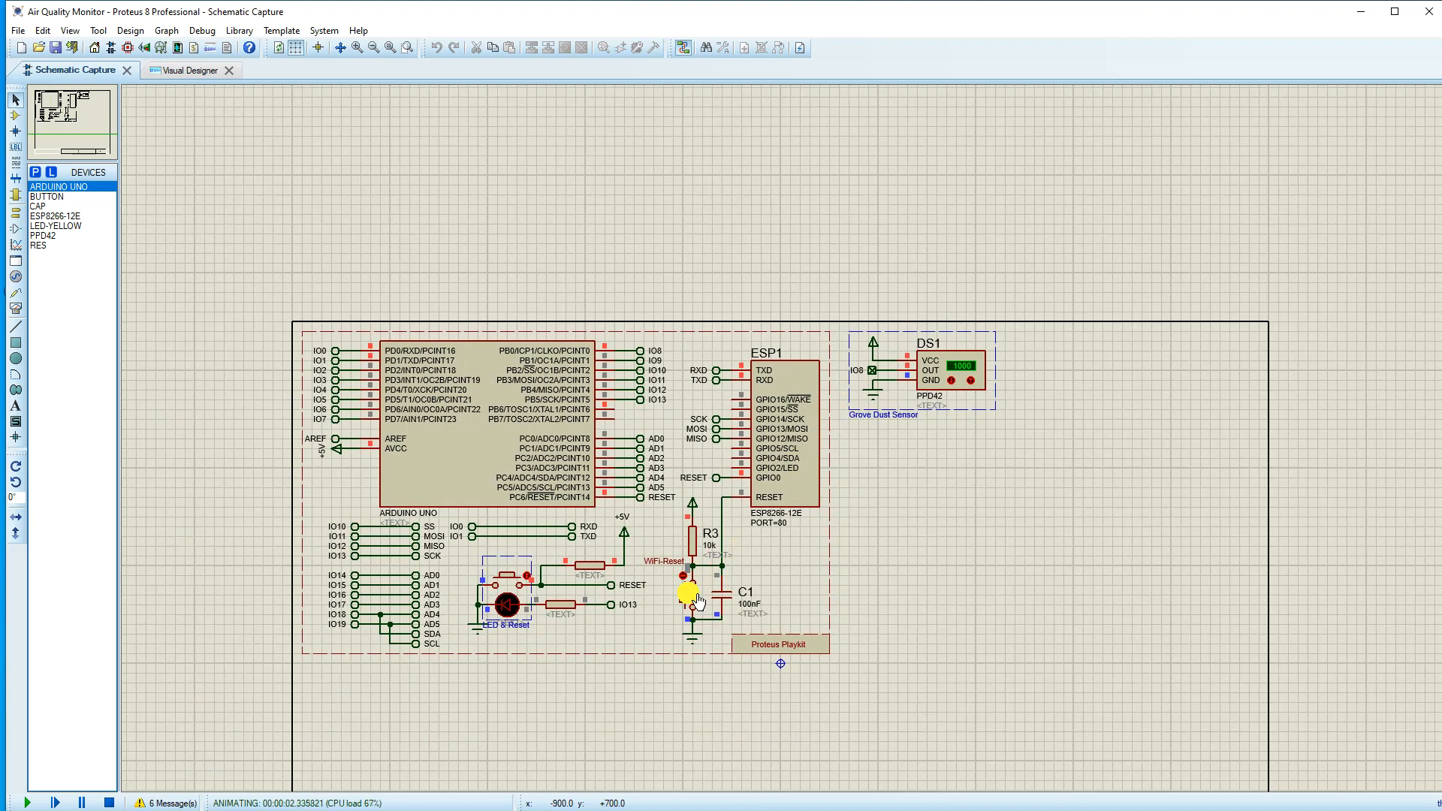
pyautogui.click(508, 579)
# Show the Visual Designer's web panel and switch the dust level chart to the Week, Month and Year ranges
pyautogui.click(188, 78)
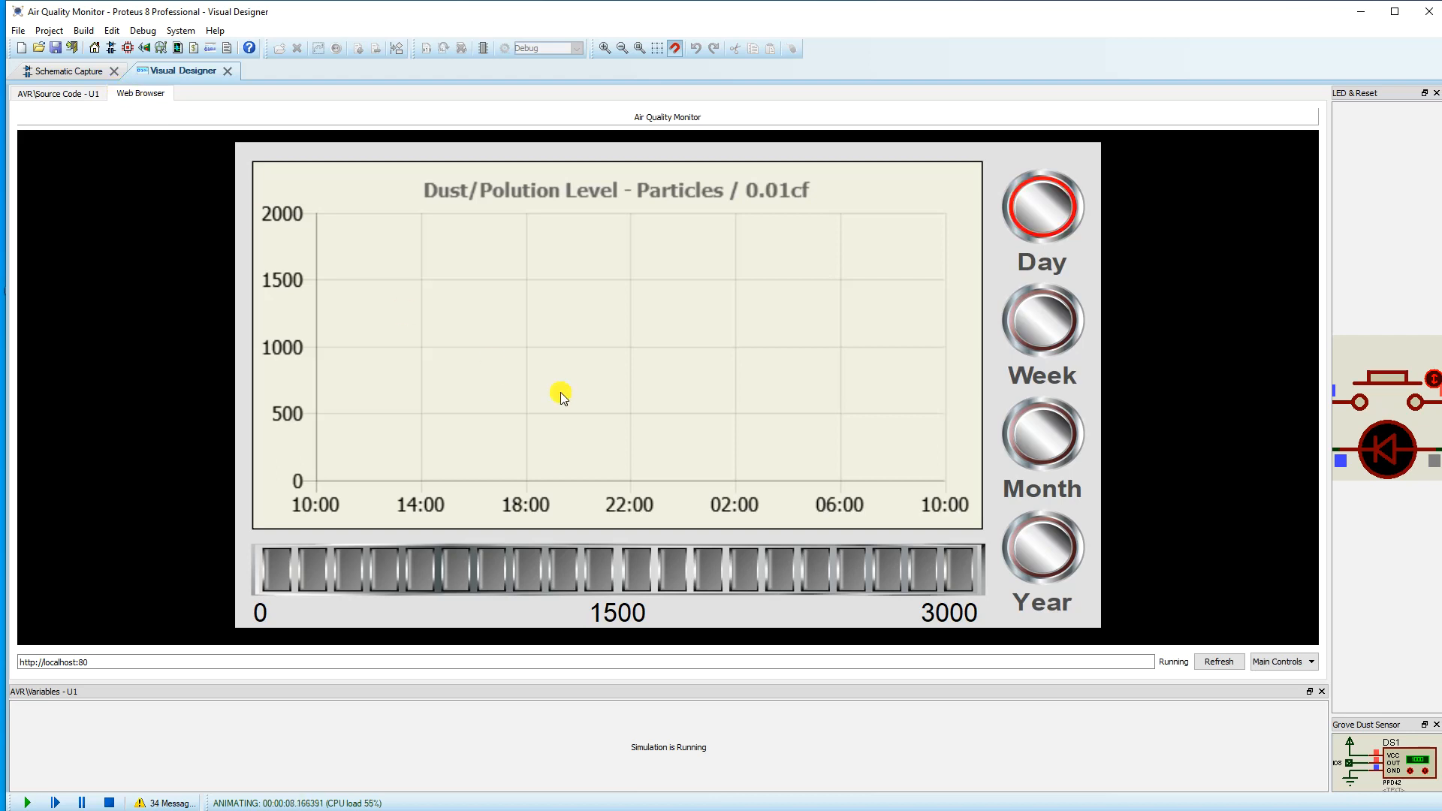
pyautogui.click(1051, 335)
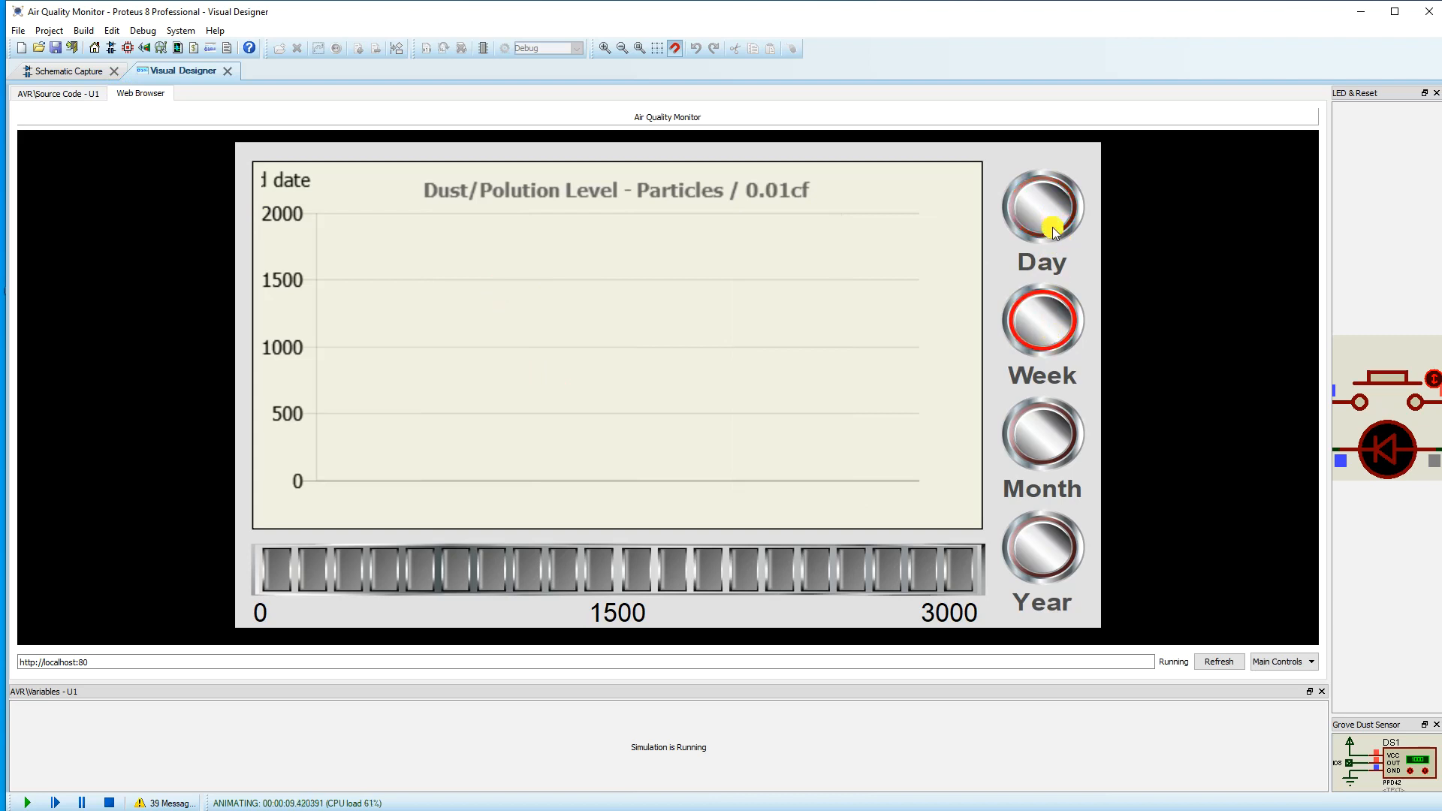
pyautogui.click(1046, 431)
pyautogui.click(1047, 548)
# Launch Google Chrome from the Windows search
pyautogui.press('super')
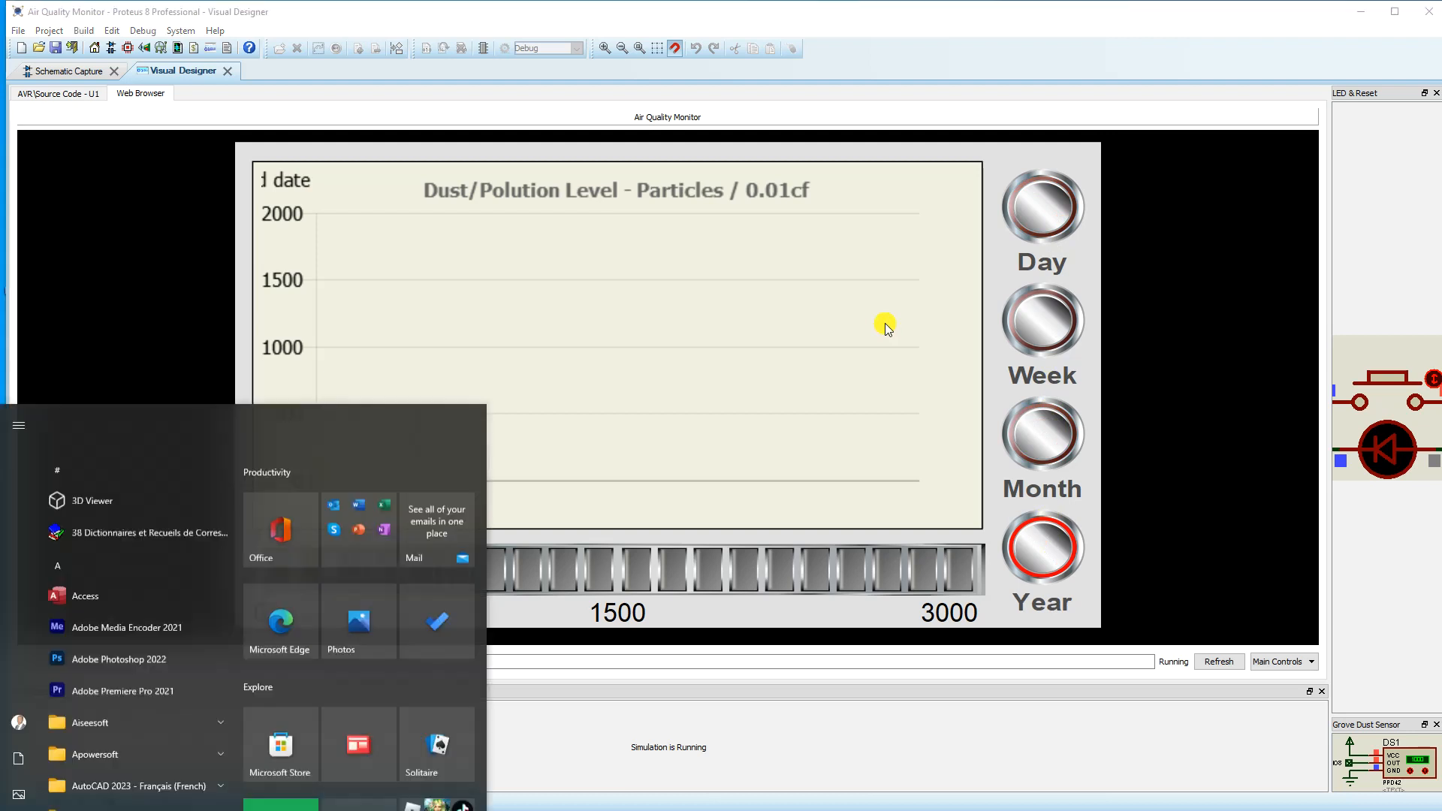
pyautogui.write('chrome')
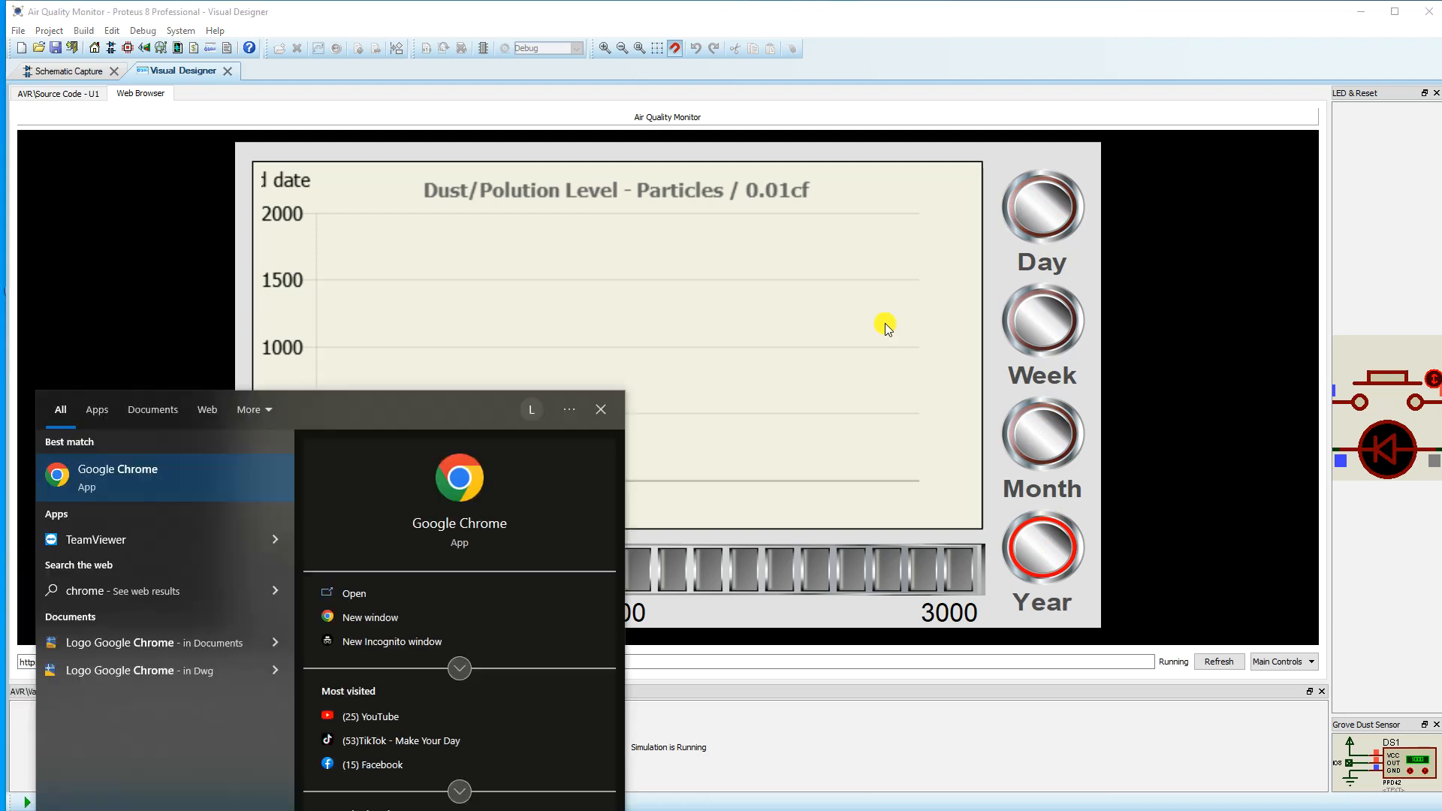
pyautogui.press('Return')
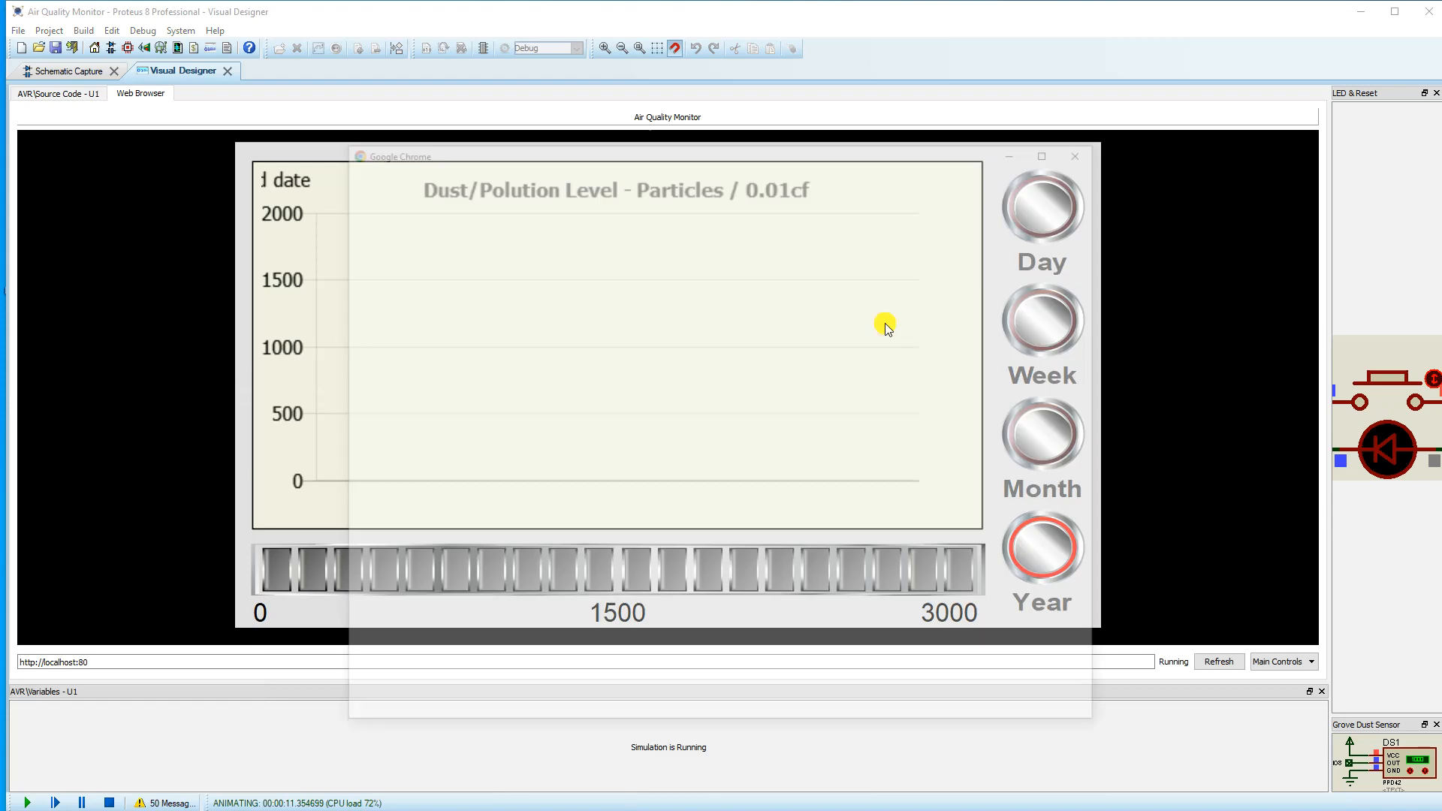
pyautogui.click(662, 394)
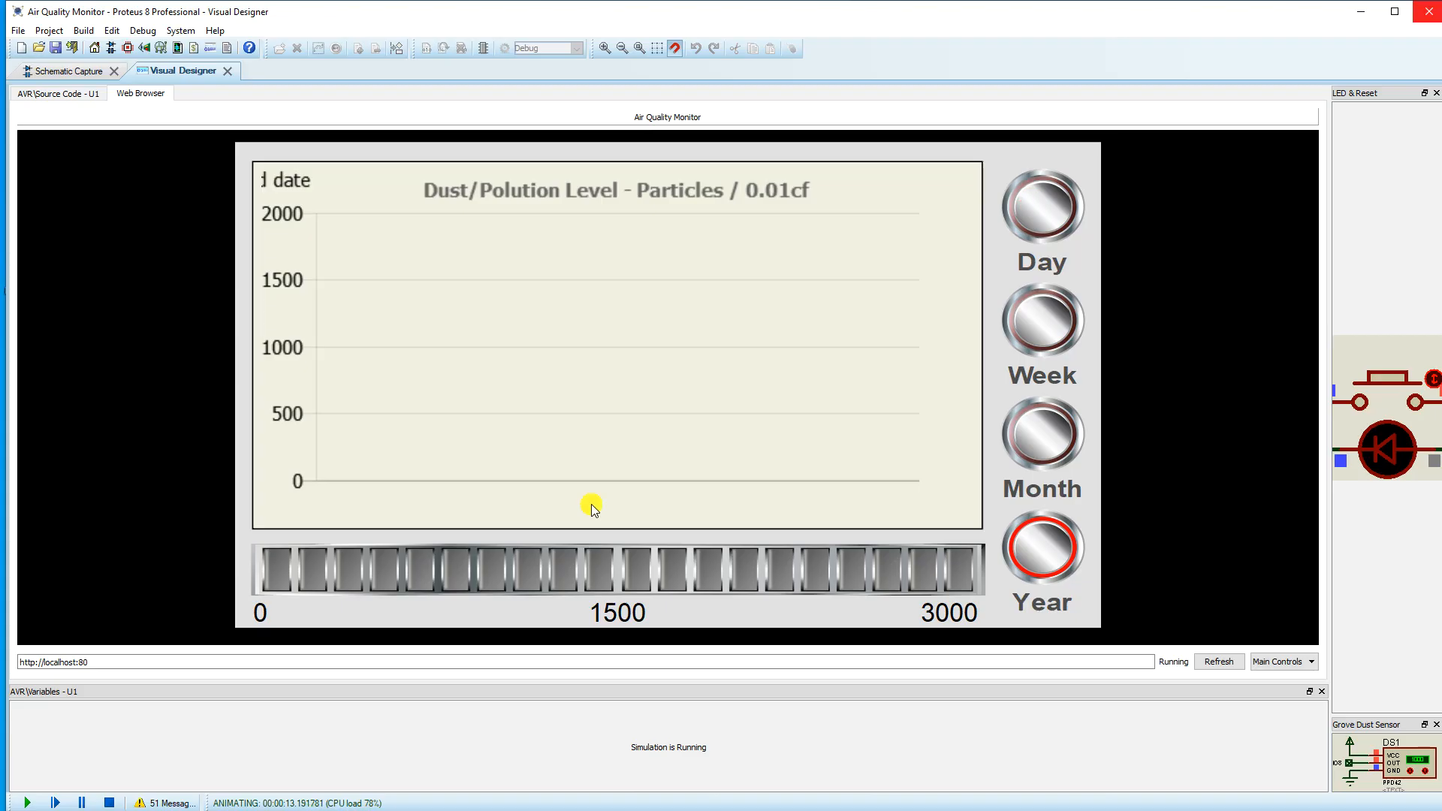
pyautogui.click(106, 662)
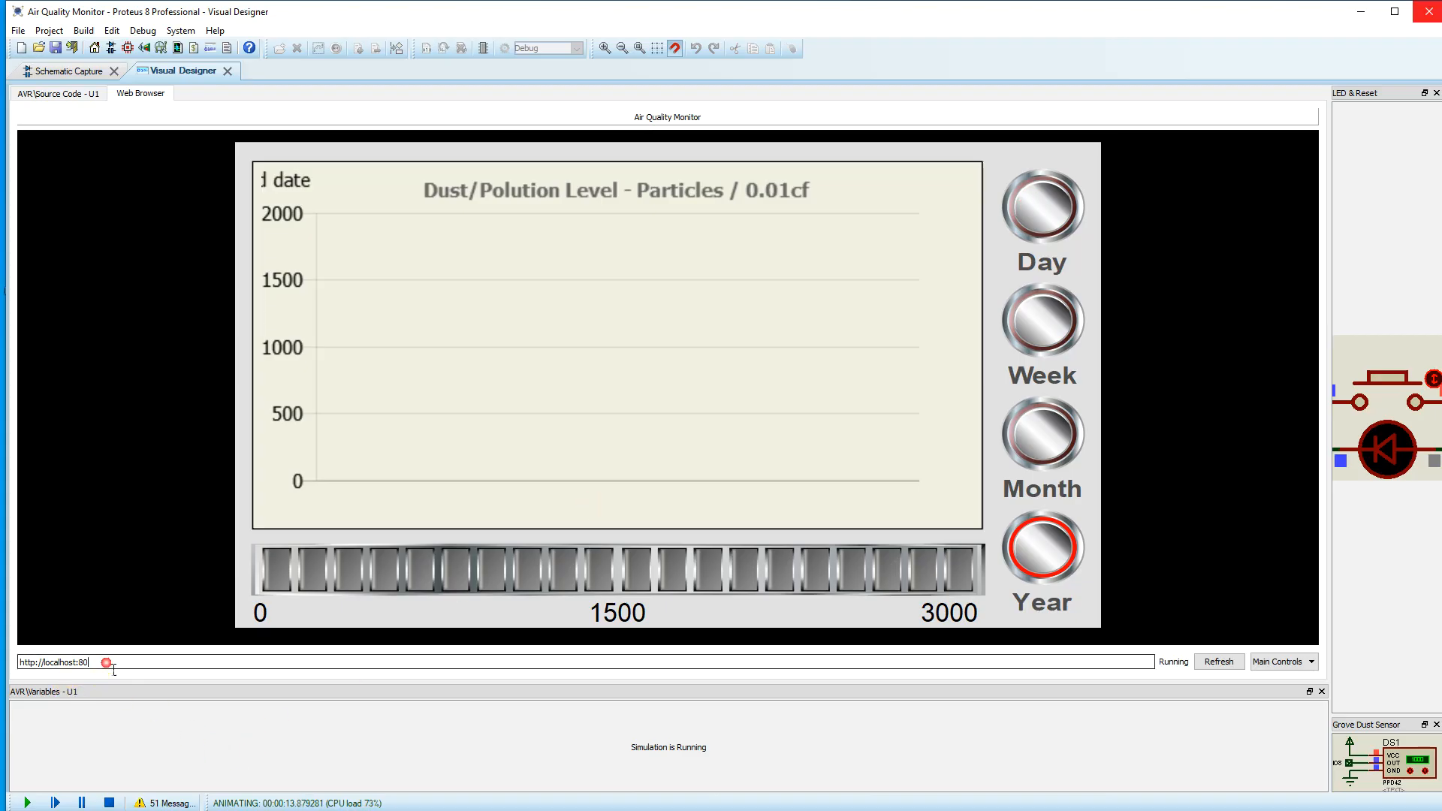
pyautogui.tripleClick(105, 664)
pyautogui.rightClick(64, 668)
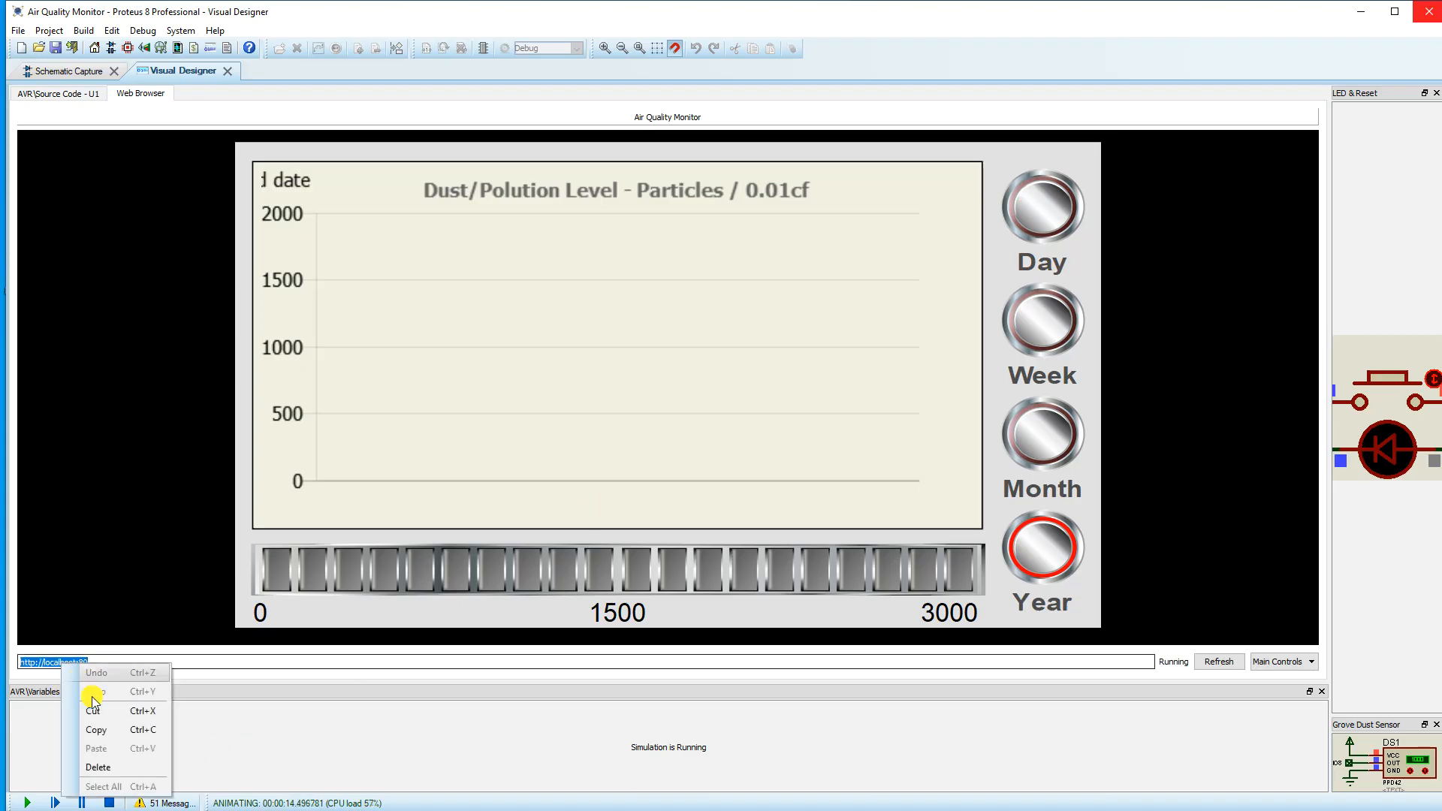
pyautogui.click(98, 730)
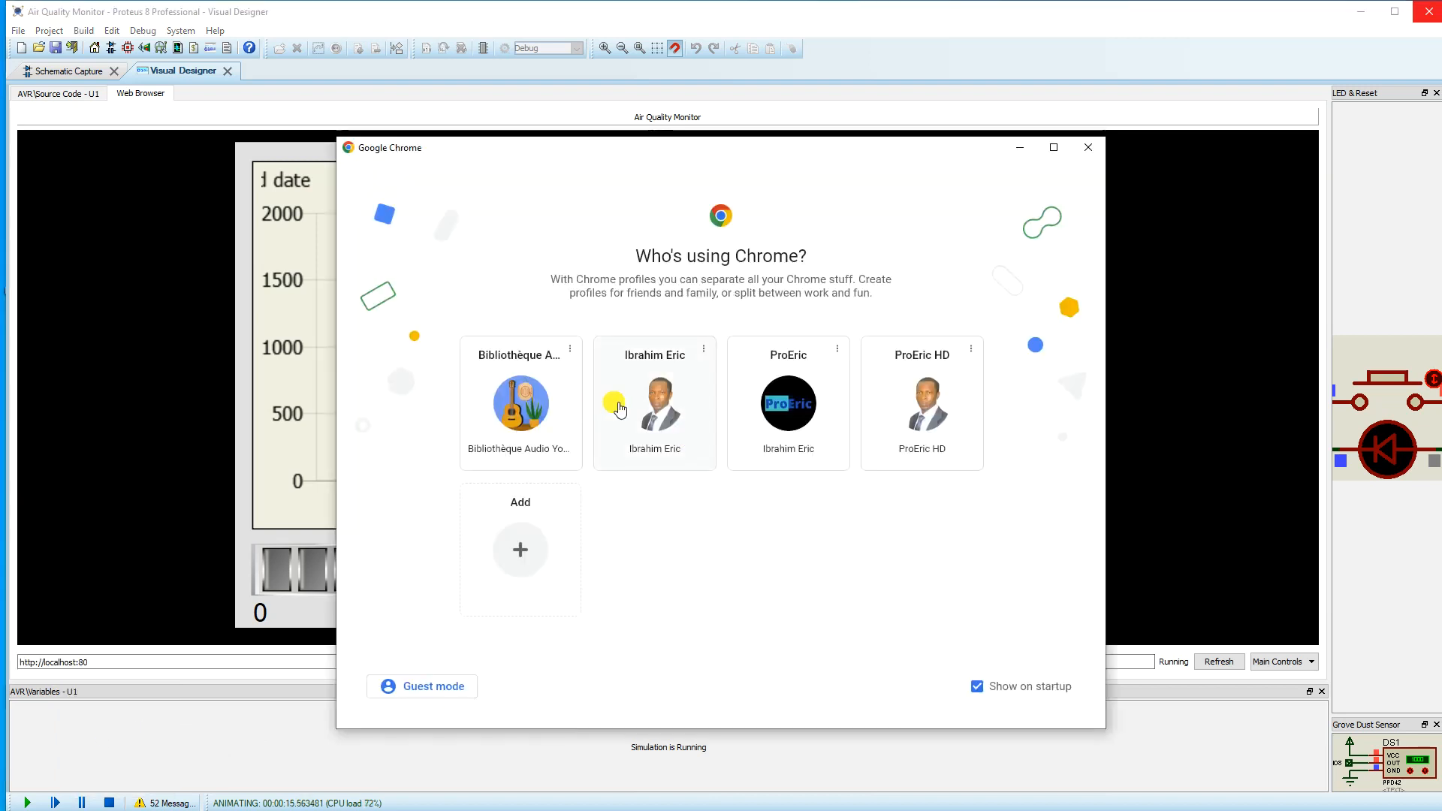
# Switch to Google Chrome, choose the first profile and go to the copied localhost address
pyautogui.click(524, 405)
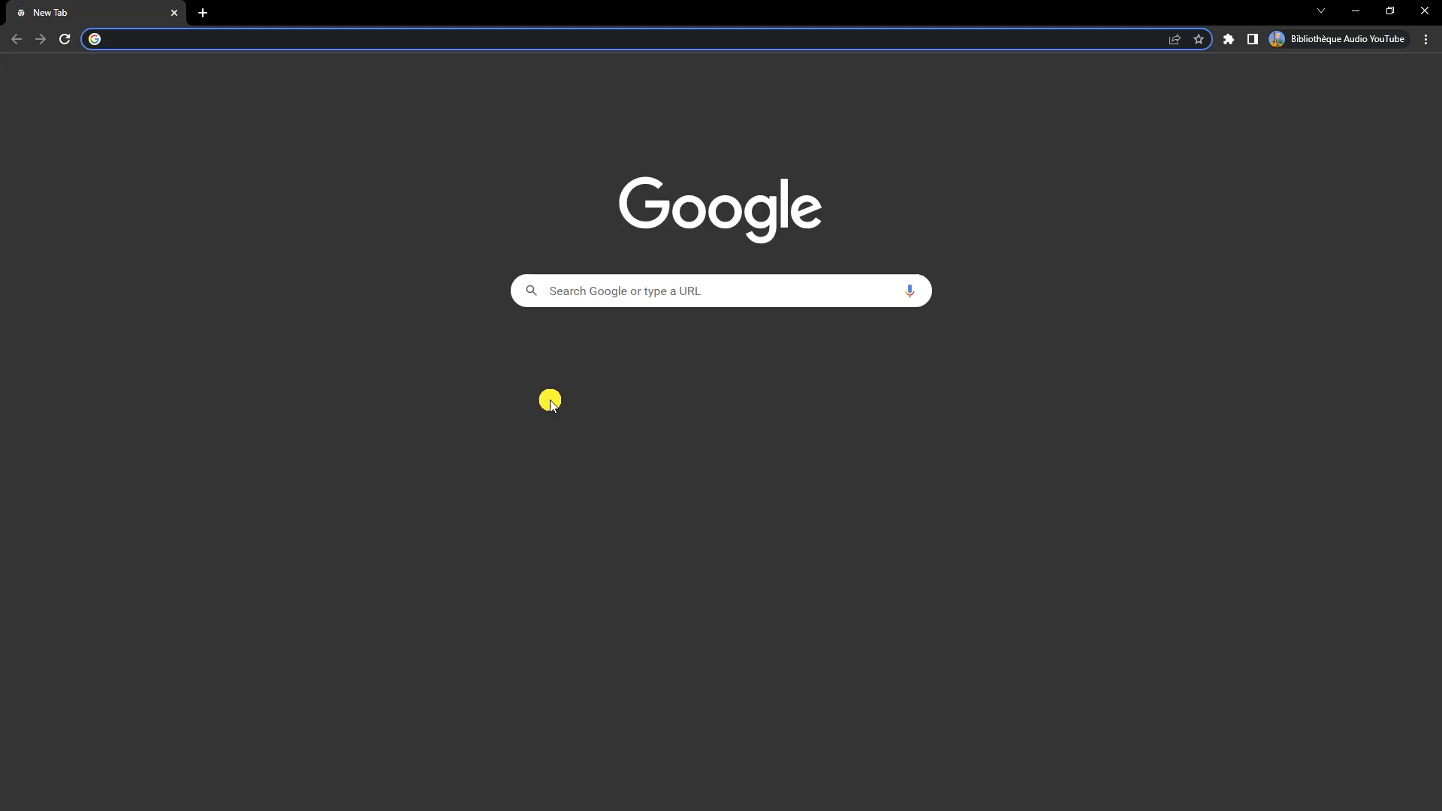
pyautogui.rightClick(143, 43)
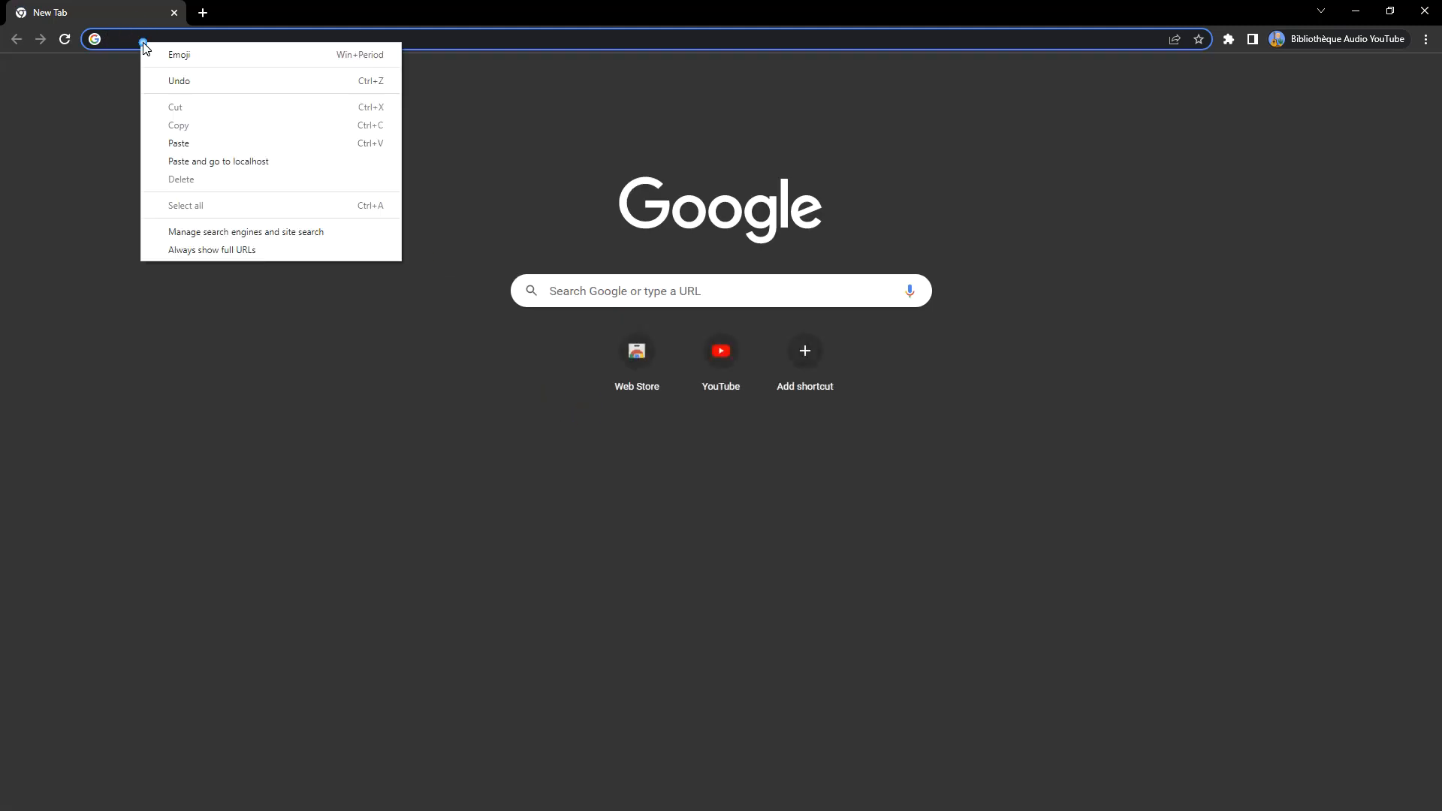
pyautogui.click(199, 161)
pyautogui.press('Return')
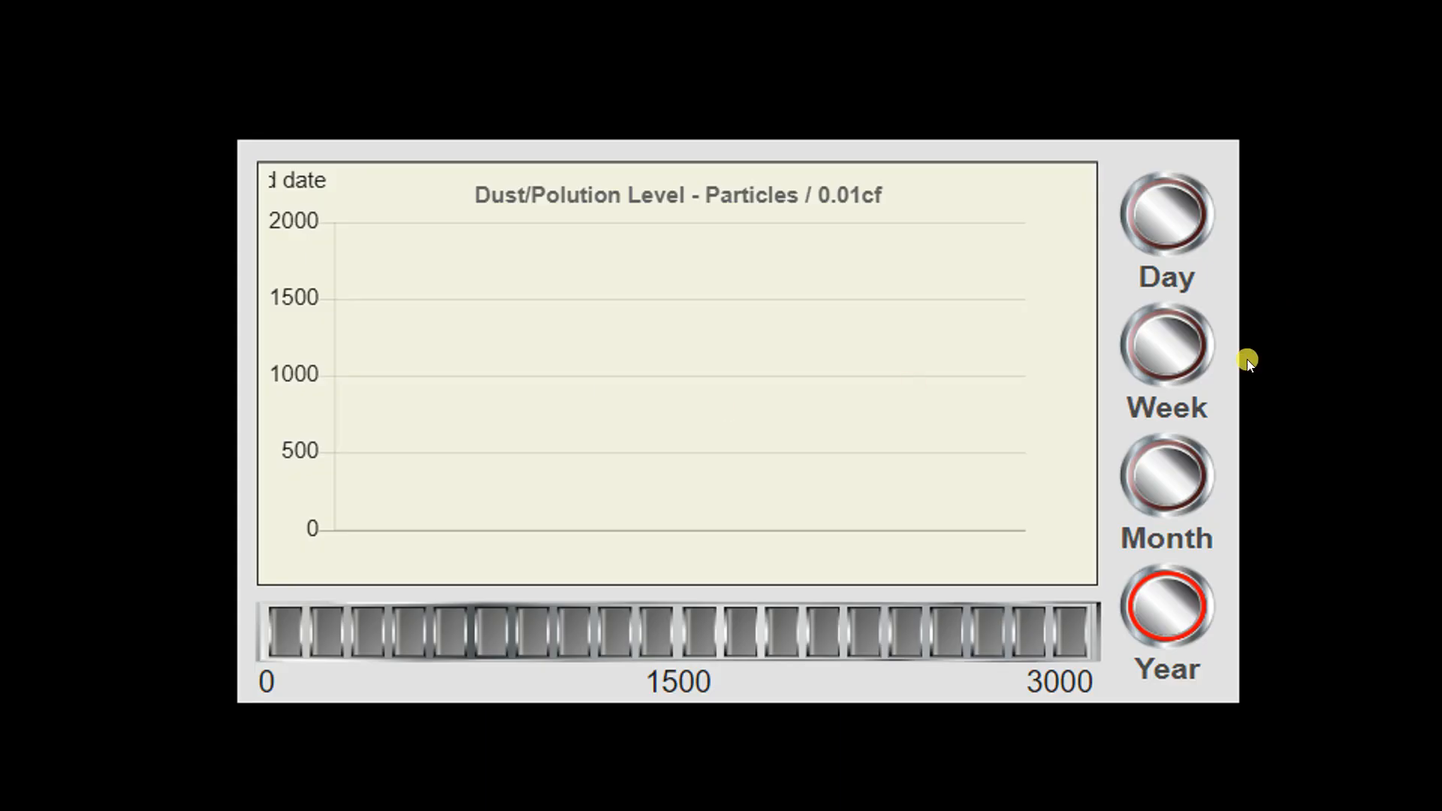
# Try the Week, Day, Month and Year chart ranges on the browser page, and leave full screen and close Chrome
pyautogui.click(1152, 317)
pyautogui.click(1164, 227)
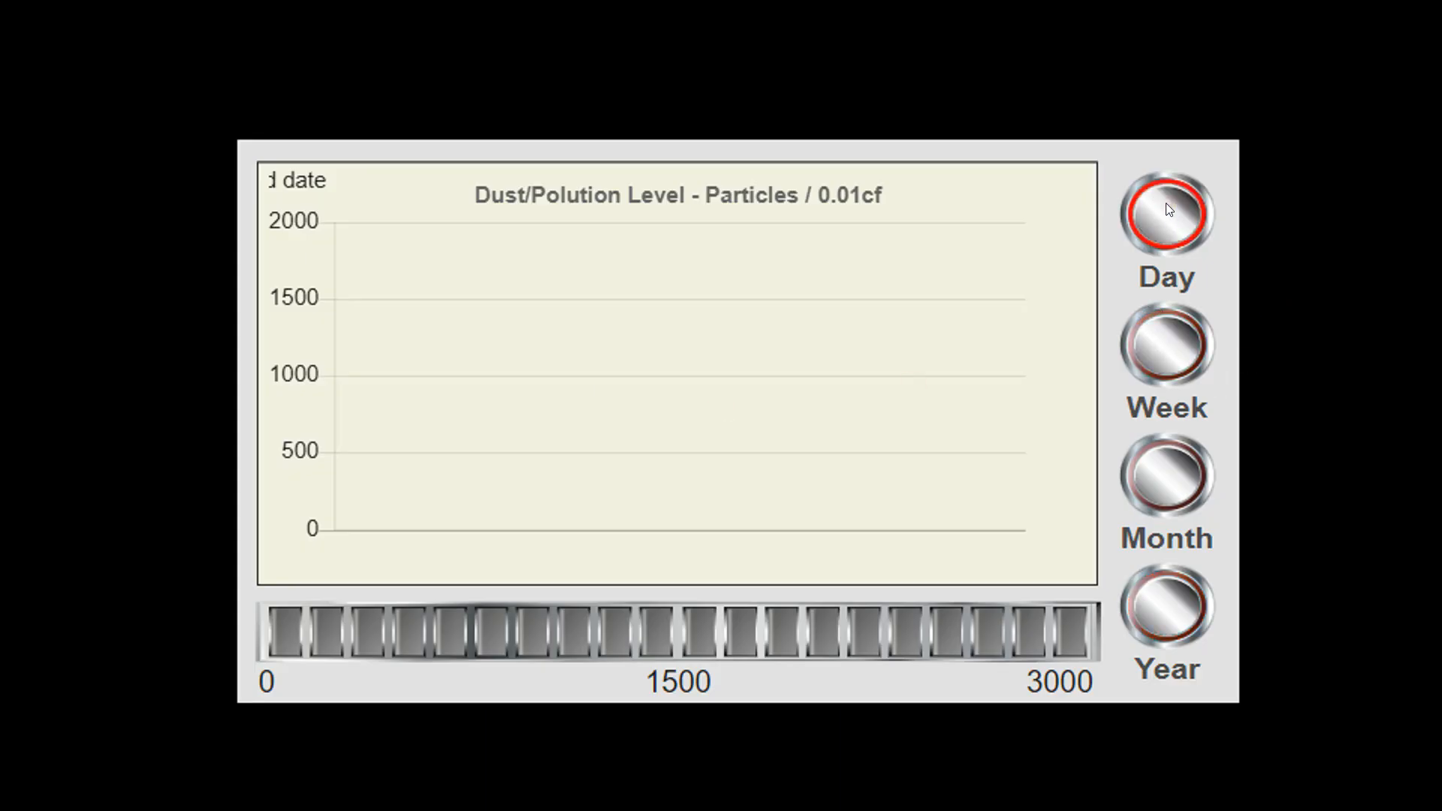
pyautogui.click(1177, 487)
pyautogui.click(1174, 638)
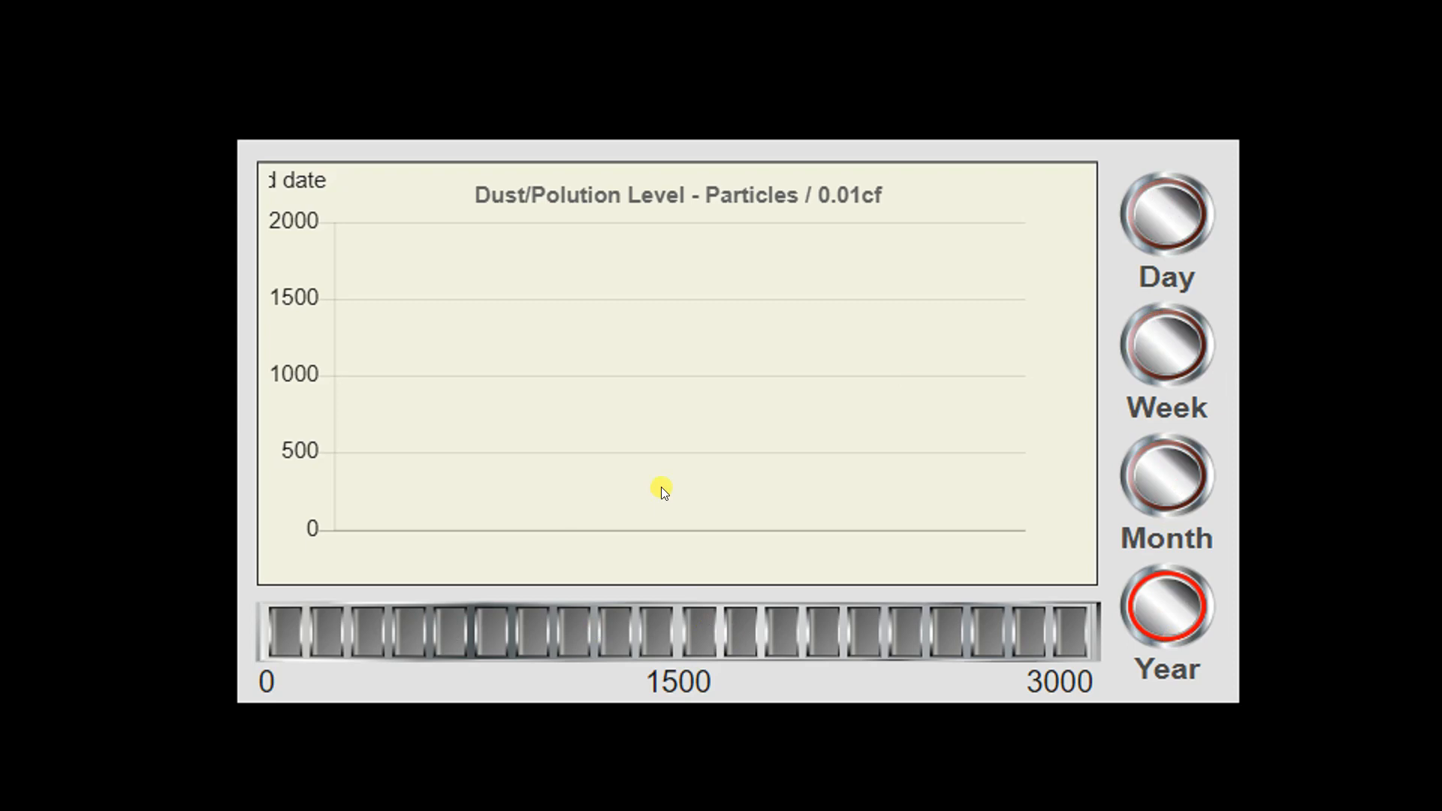
pyautogui.press('F11')
pyautogui.click(1423, 14)
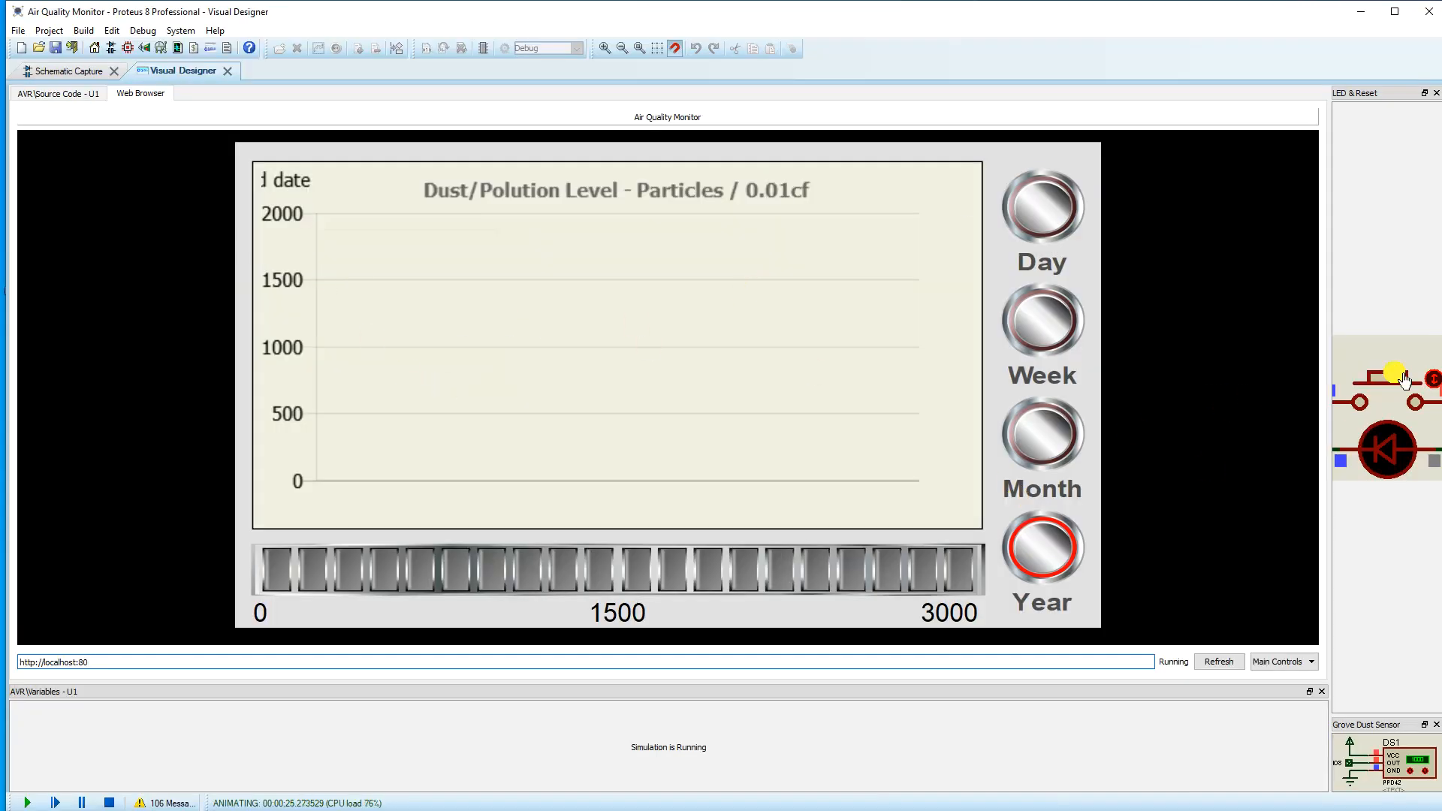
# Operate the board's reset button in Visual Designer and switch the dust level chart to Day, Week and Month
pyautogui.click(1408, 398)
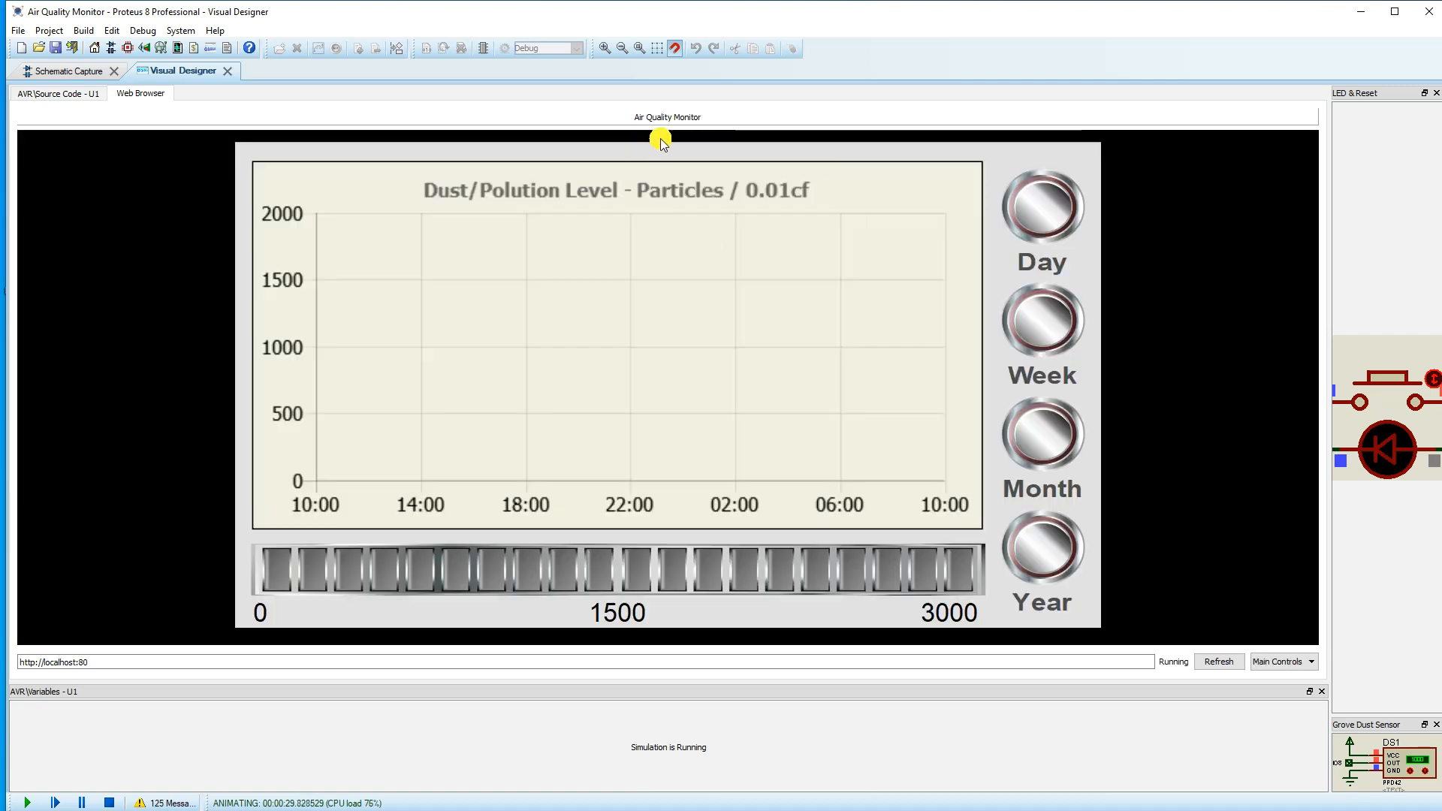
pyautogui.click(1043, 214)
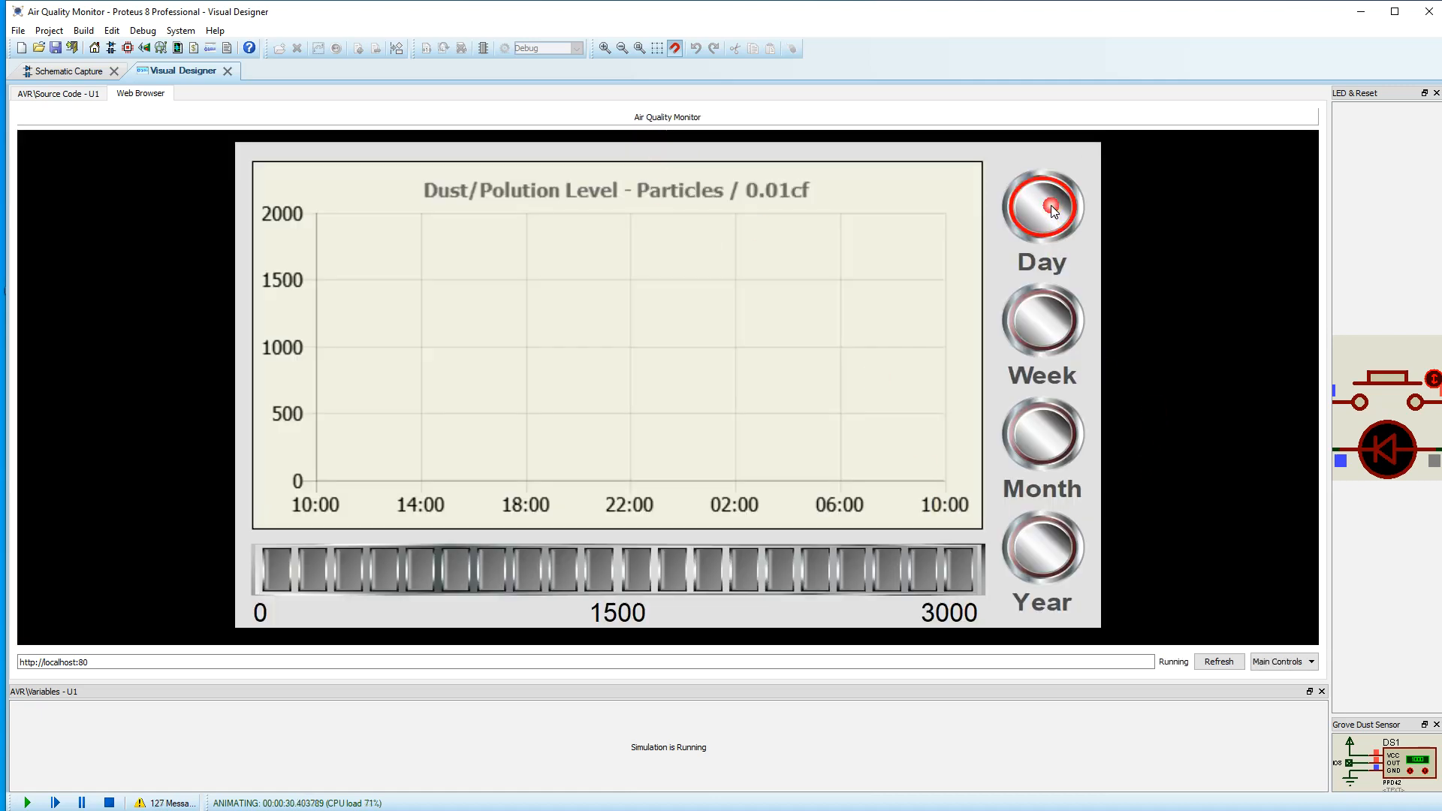
pyautogui.click(1048, 320)
pyautogui.click(1052, 434)
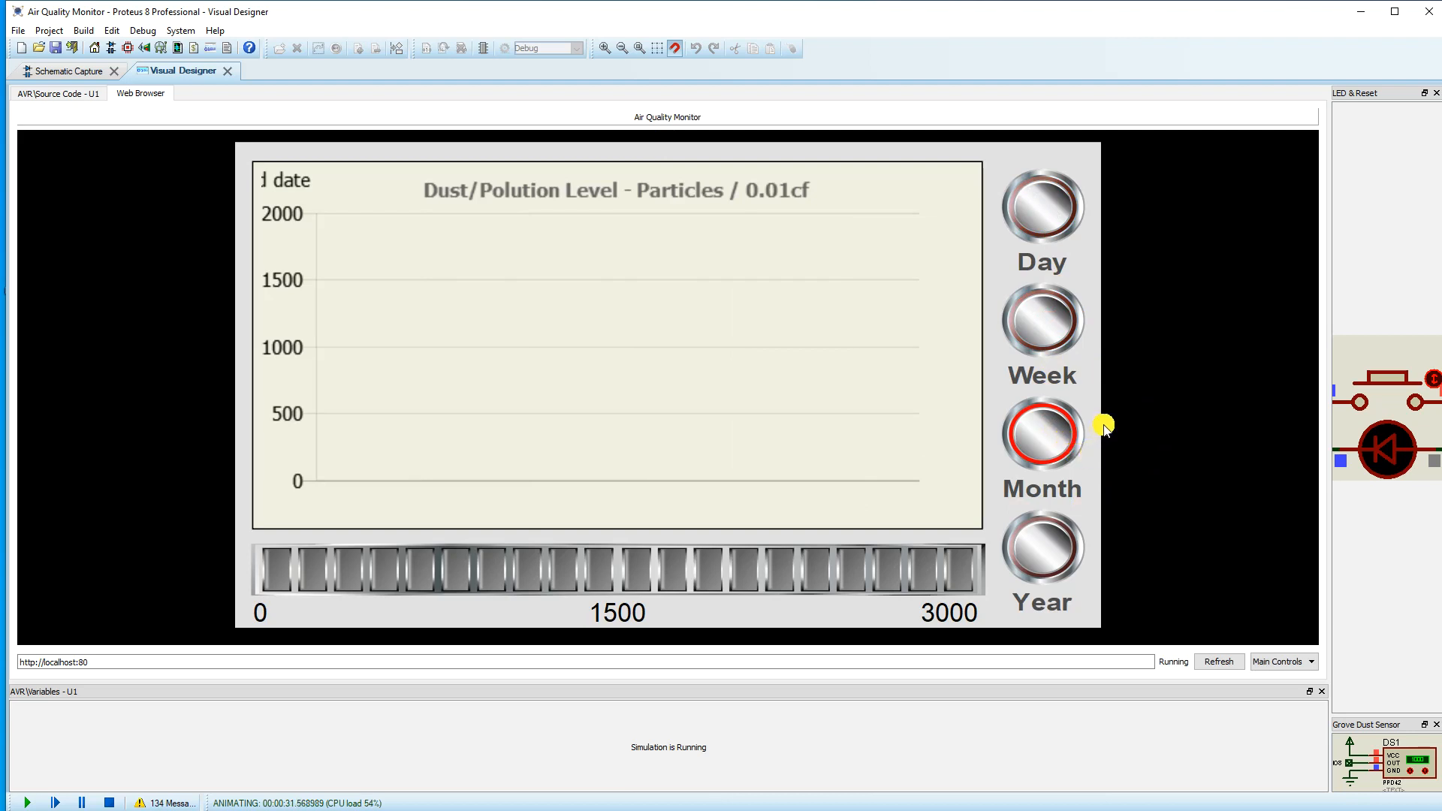
# Close the air quality monitor's Visual Designer and schematic, and open the Sample Projects Browser
pyautogui.click(227, 70)
pyautogui.click(124, 69)
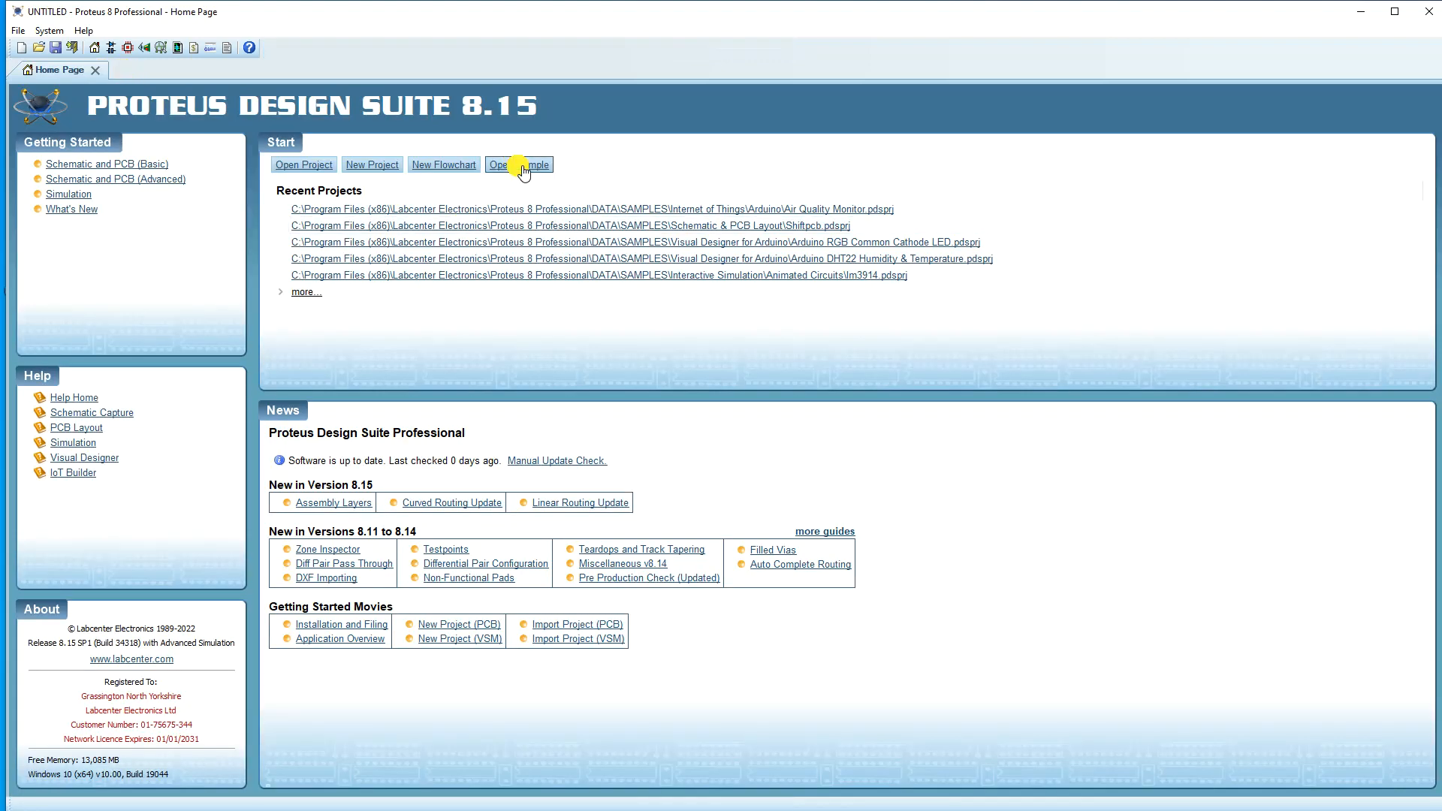
pyautogui.click(524, 171)
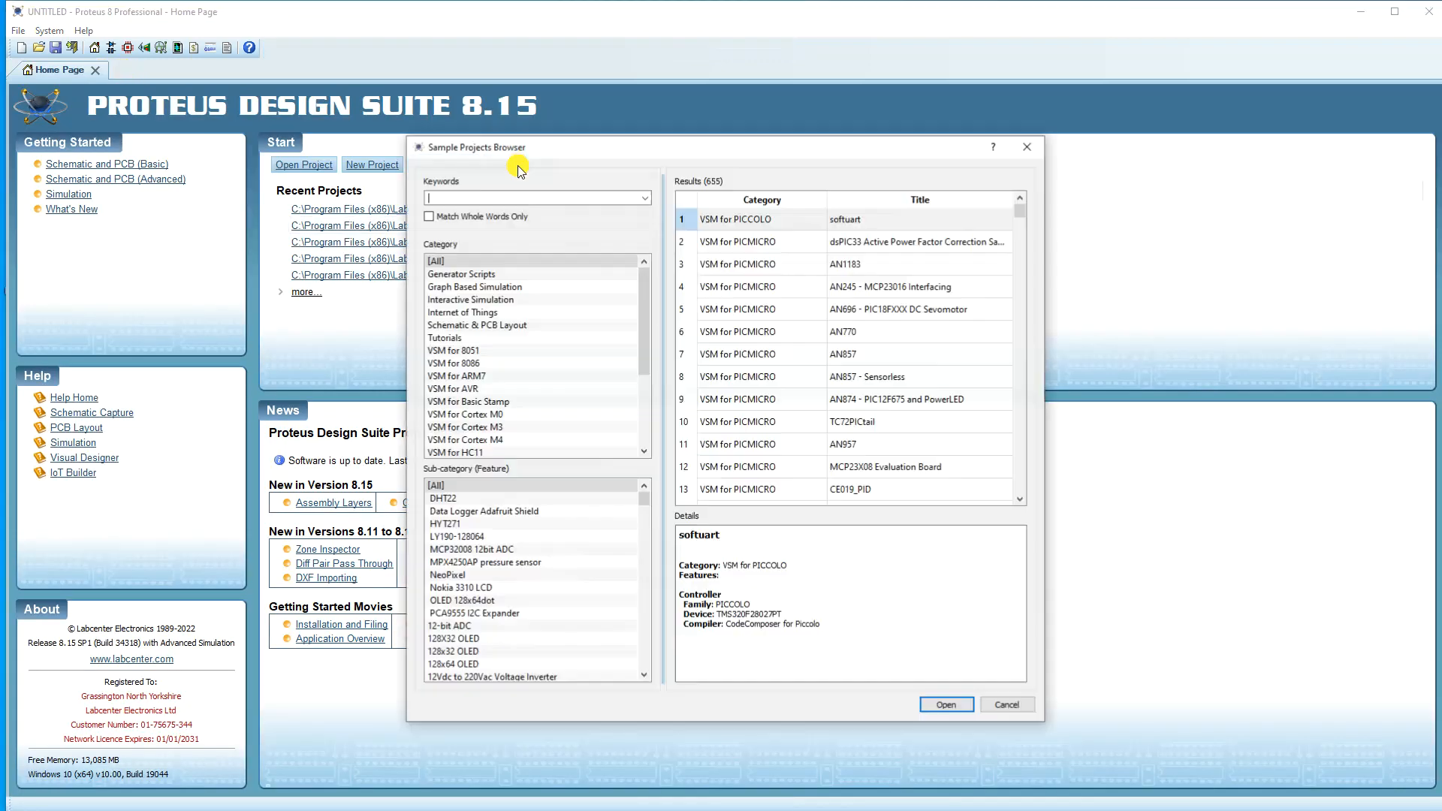
# Open the Inverter Oscillator sample project from the Graph Based Simulation category
pyautogui.click(471, 286)
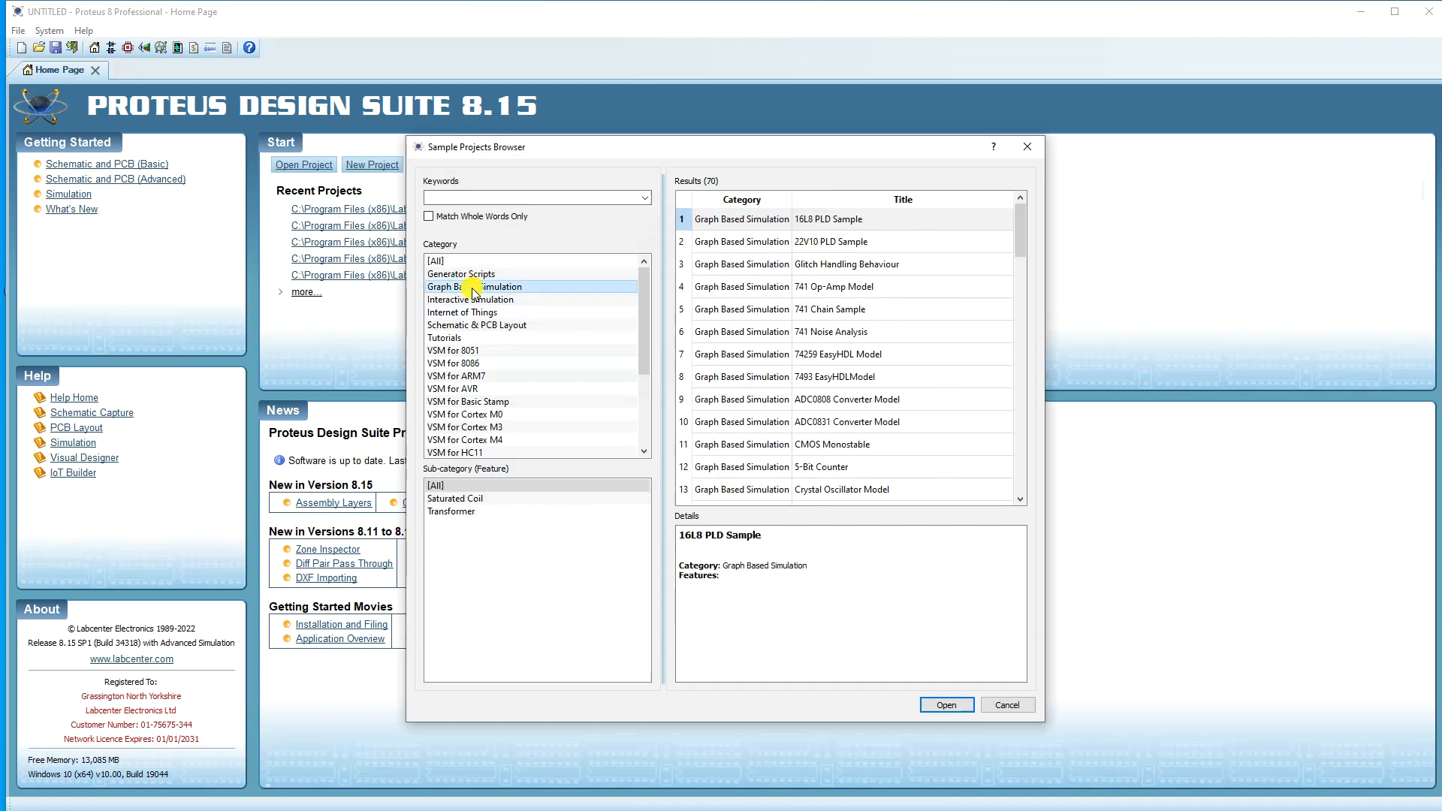
pyautogui.scroll(-3, 856, 322)
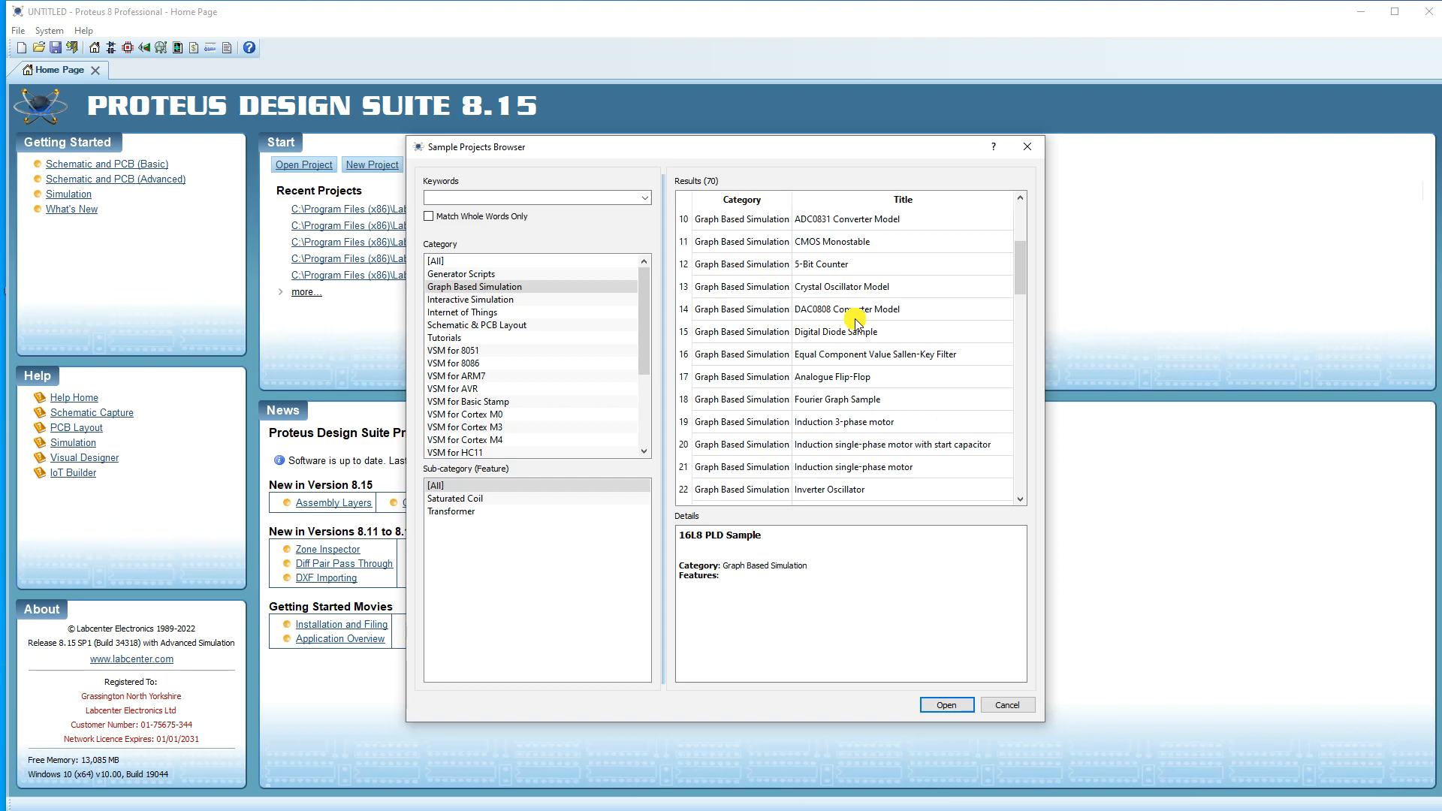
pyautogui.click(809, 495)
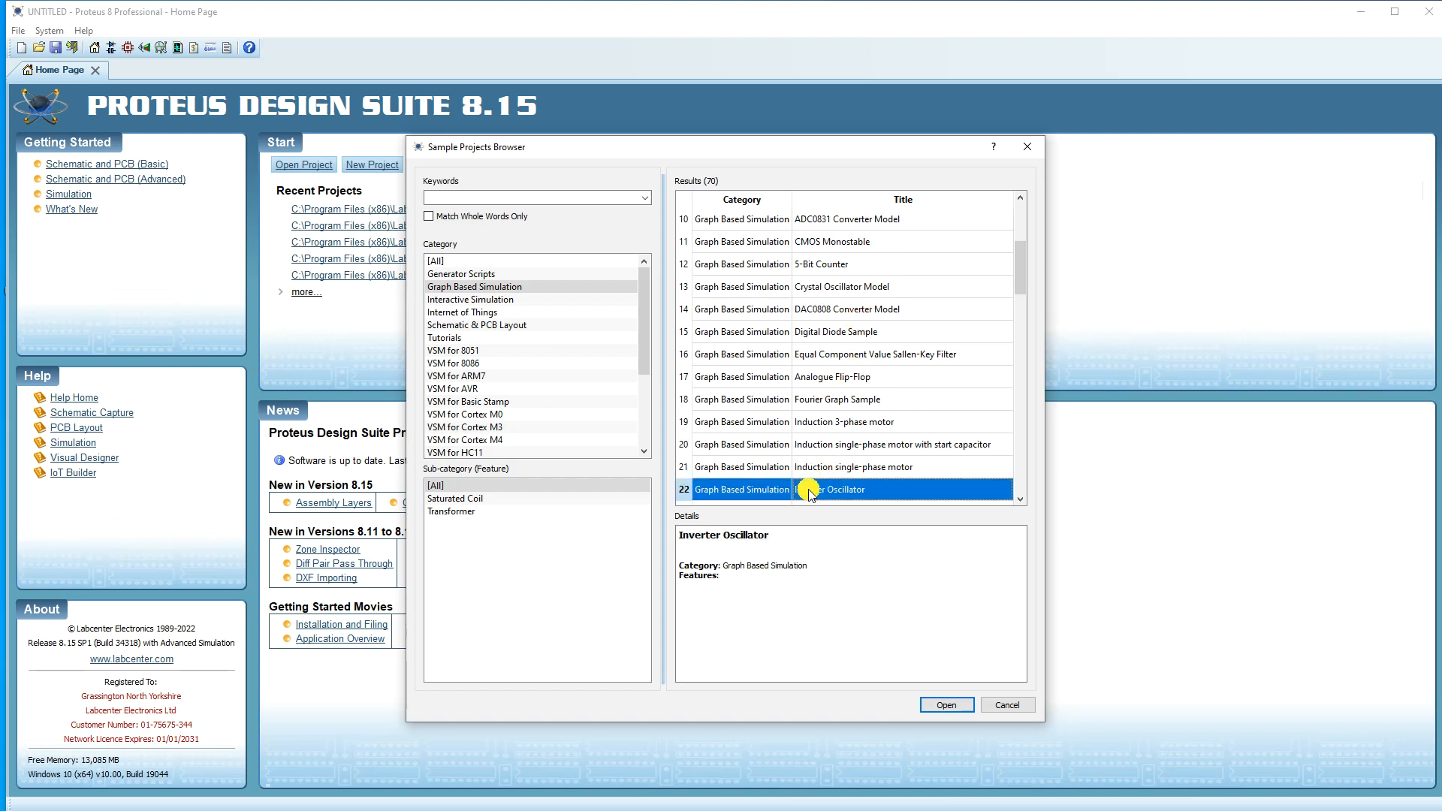
pyautogui.scroll(-4, 863, 439)
pyautogui.click(814, 293)
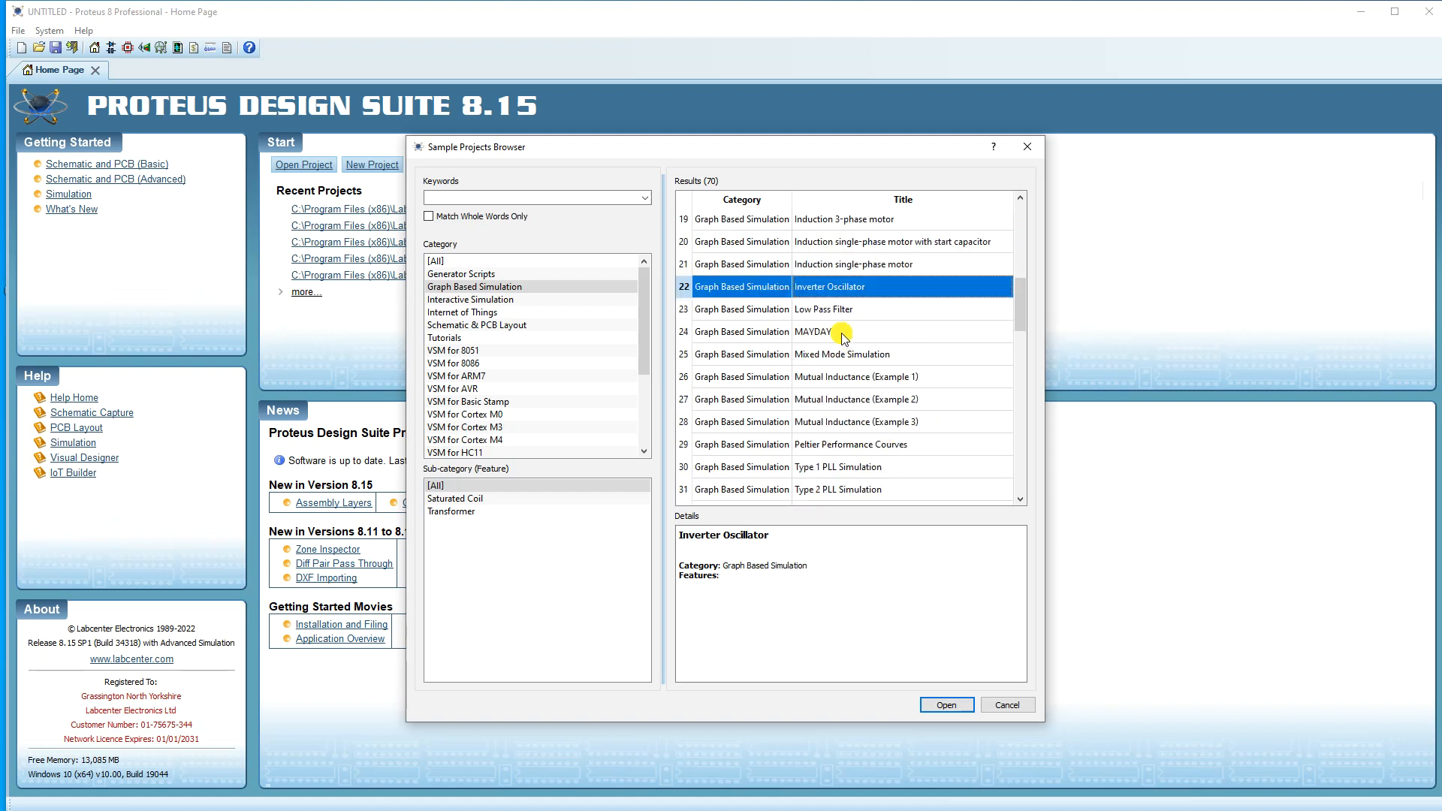
pyautogui.doubleClick(816, 286)
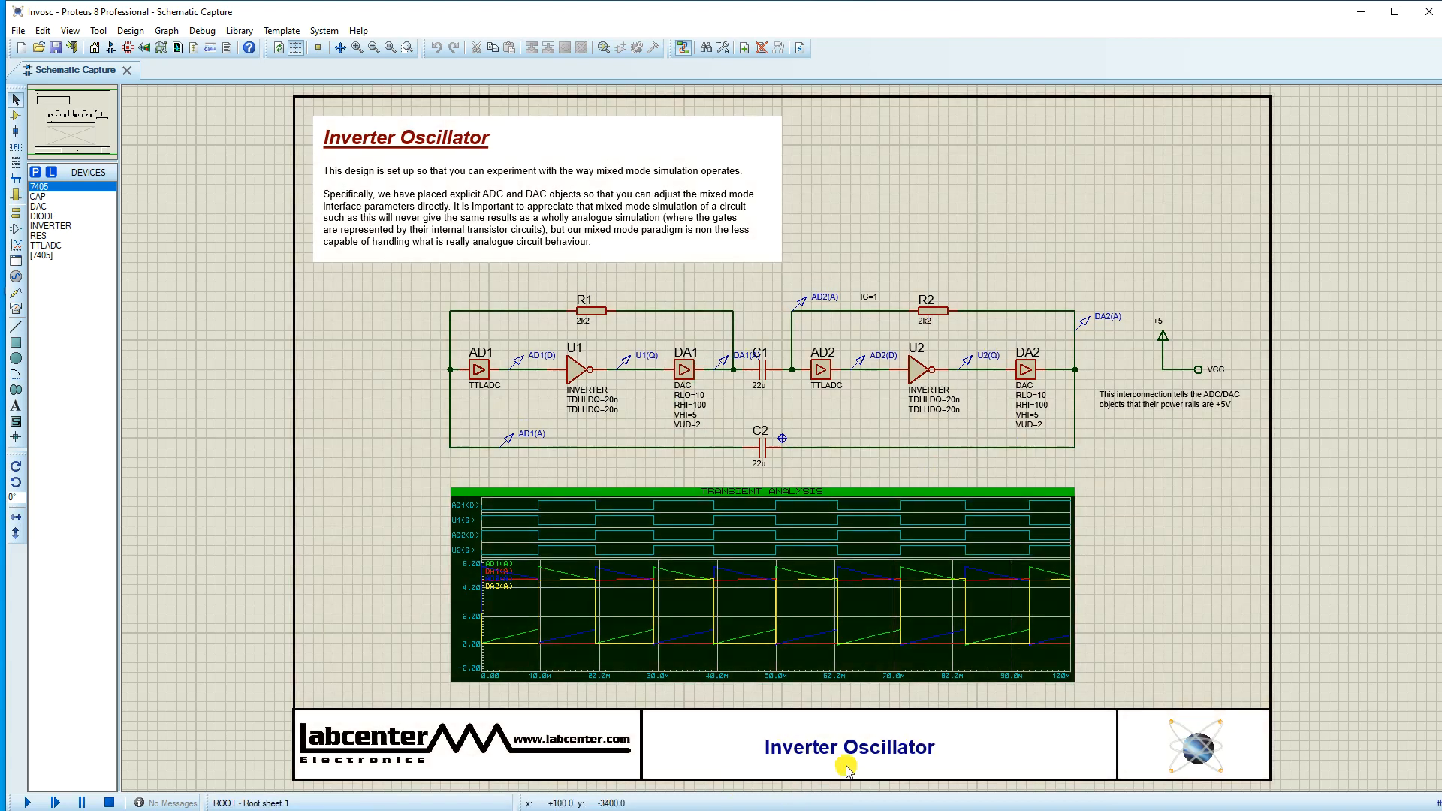
# Run the Inverter Oscillator simulation and close its schematic
pyautogui.click(29, 800)
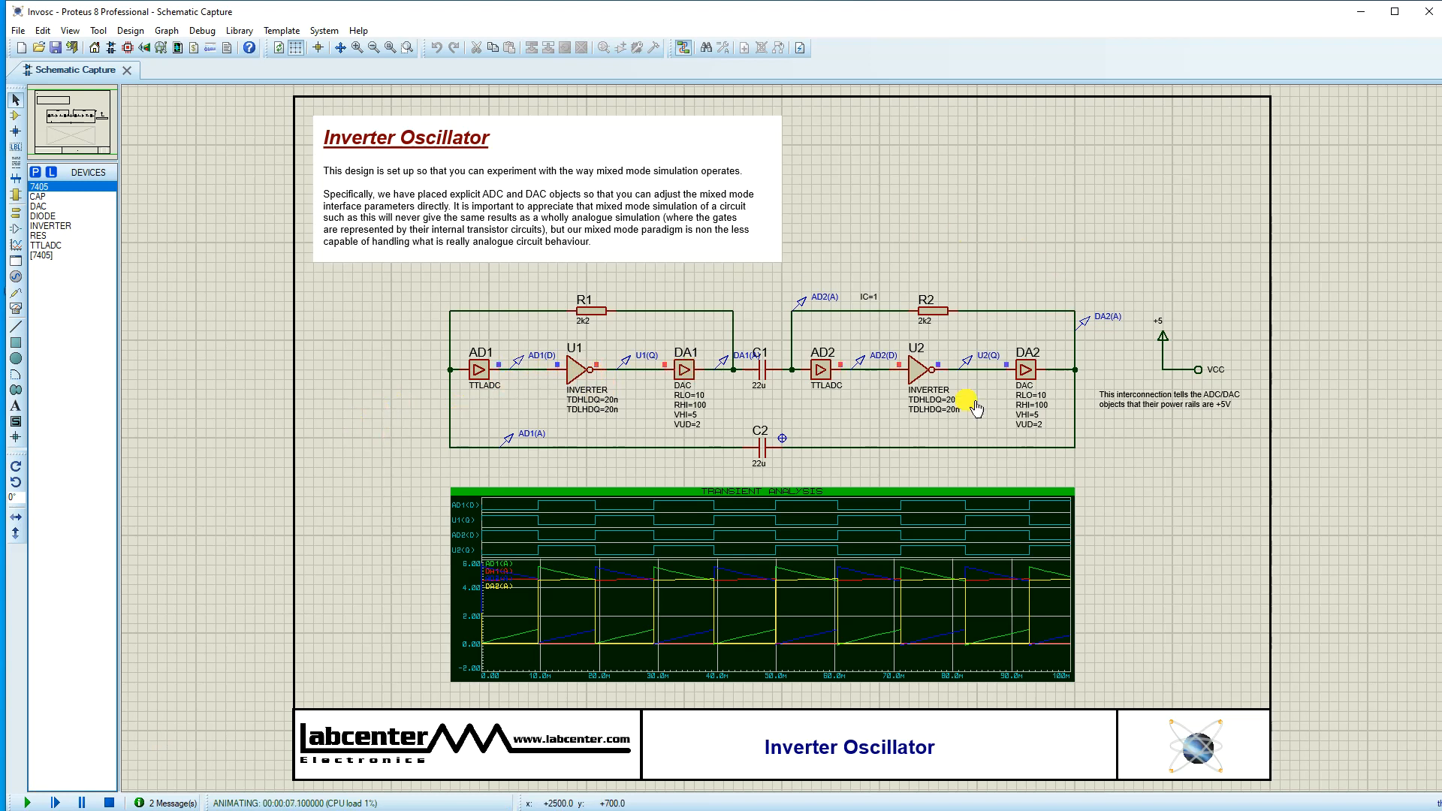
pyautogui.click(126, 69)
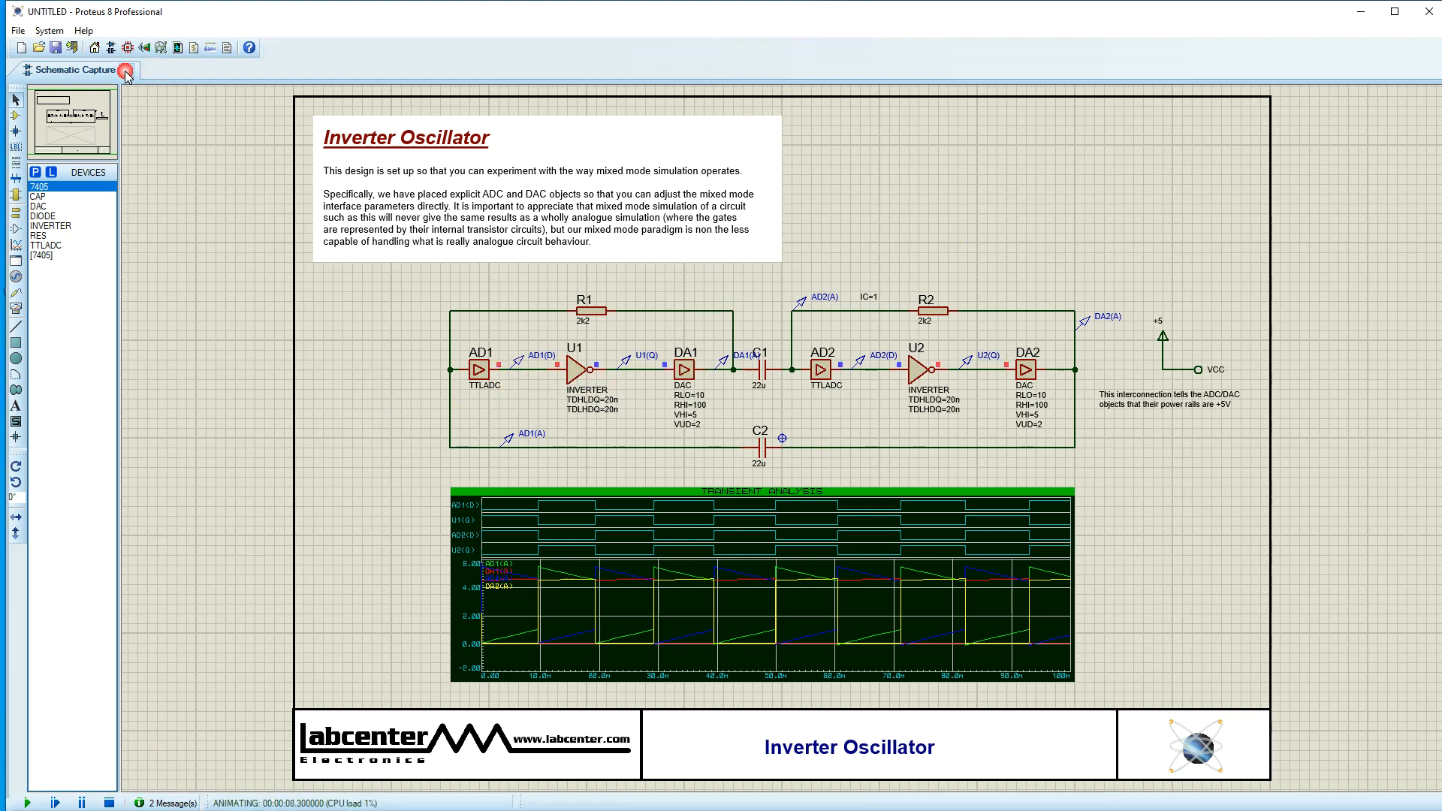
# Browse the Tutorials category of the sample projects and open the Active Lamp Sample
pyautogui.click(496, 166)
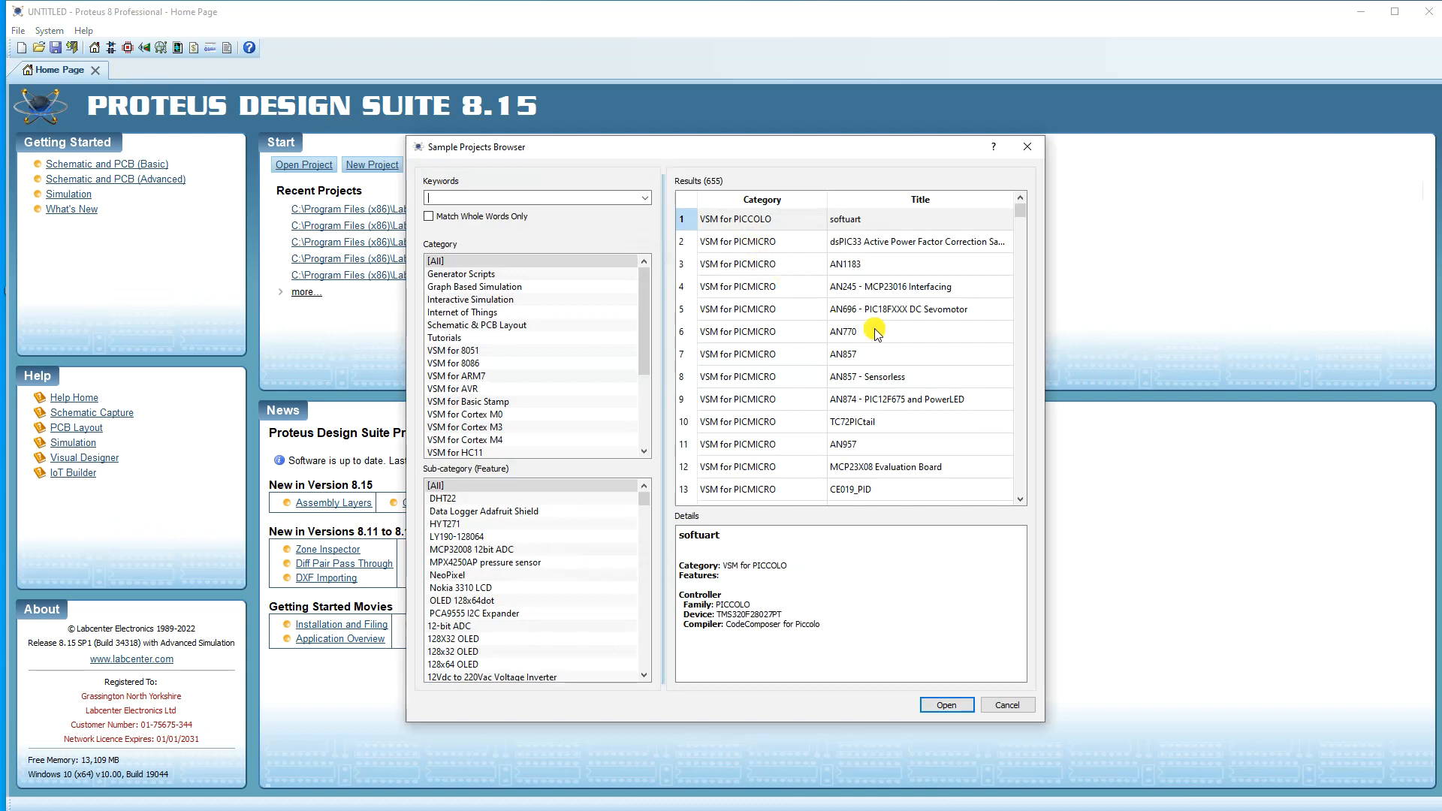
pyautogui.scroll(-2, 874, 328)
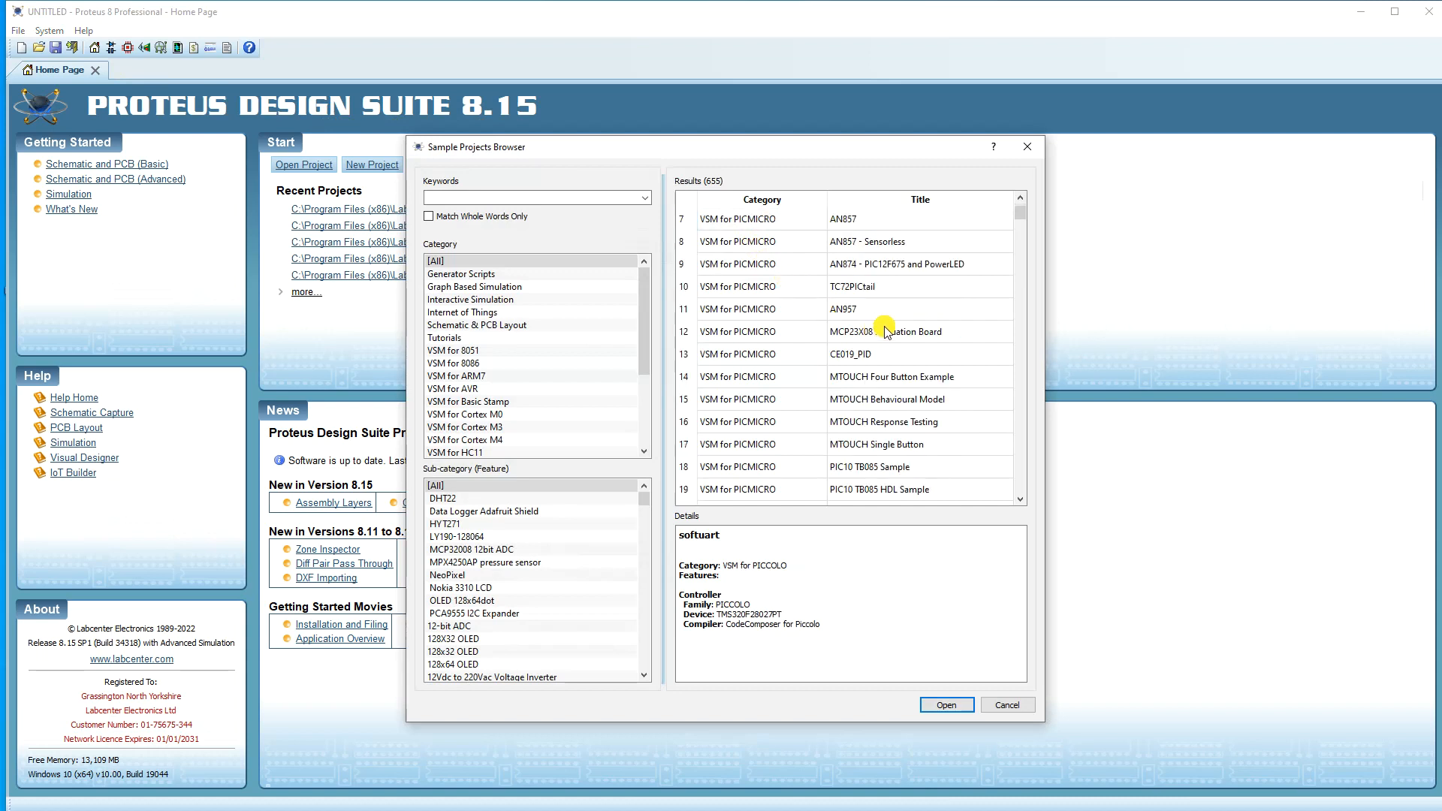
pyautogui.click(454, 338)
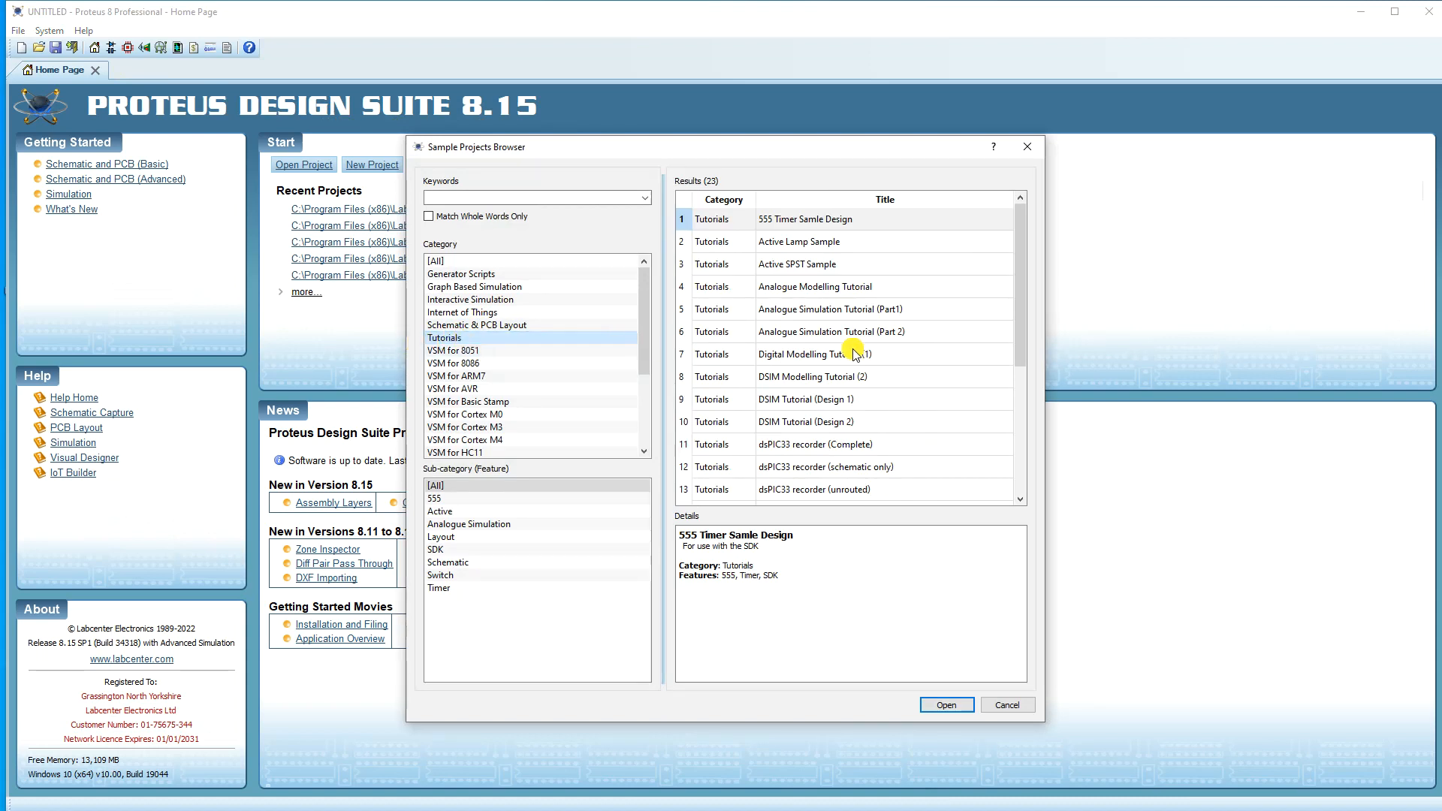
pyautogui.click(797, 357)
pyautogui.scroll(-4, 802, 360)
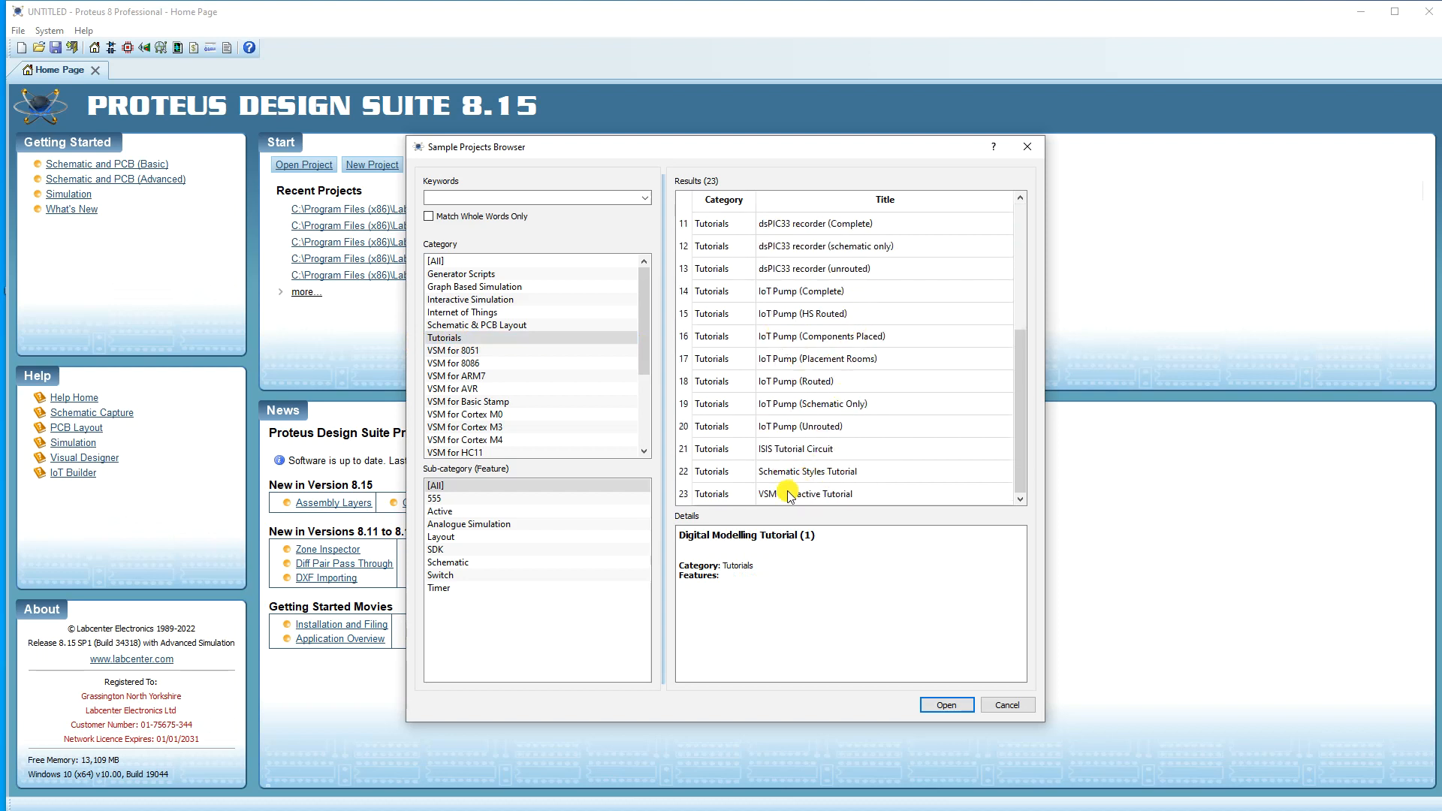
pyautogui.scroll(4, 850, 469)
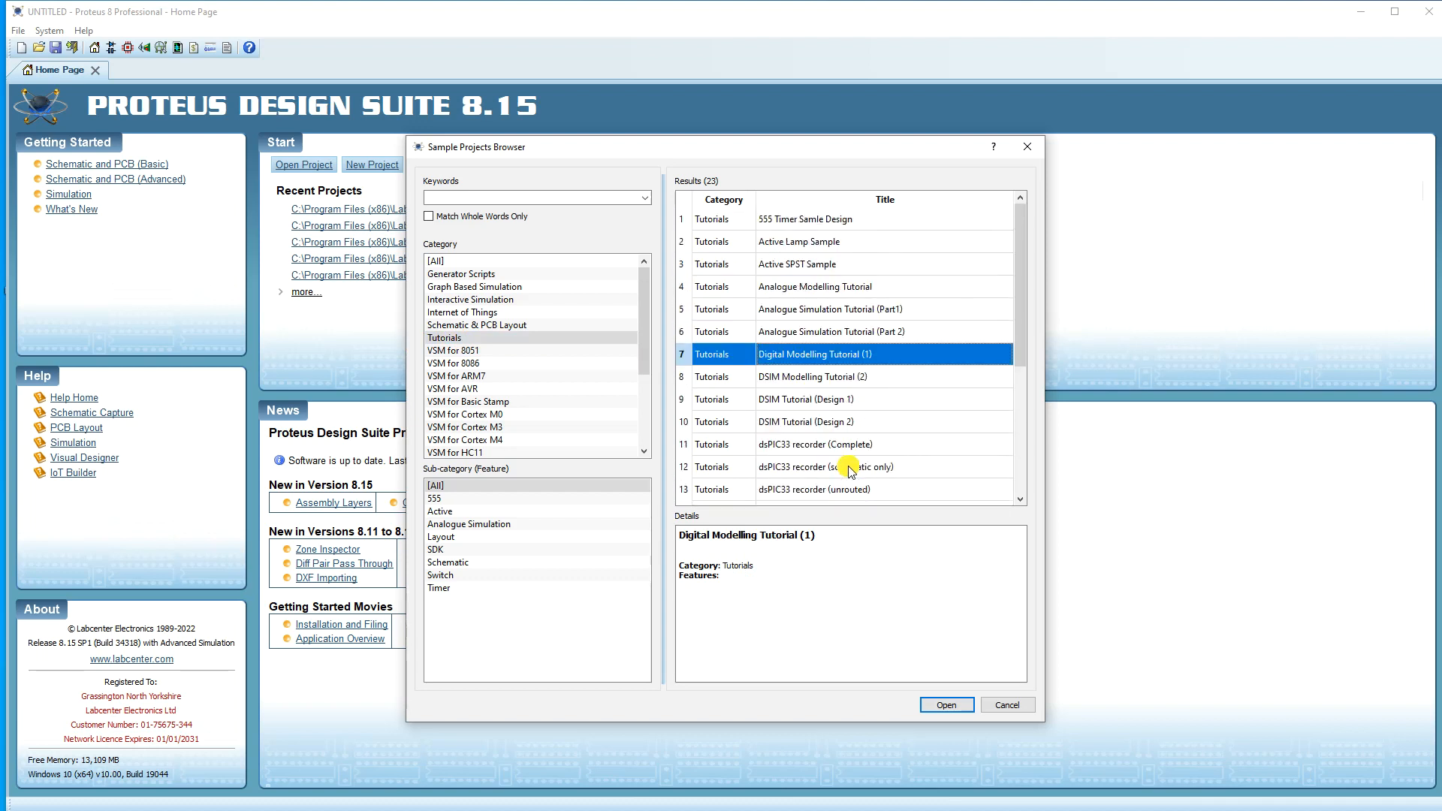
pyautogui.doubleClick(798, 250)
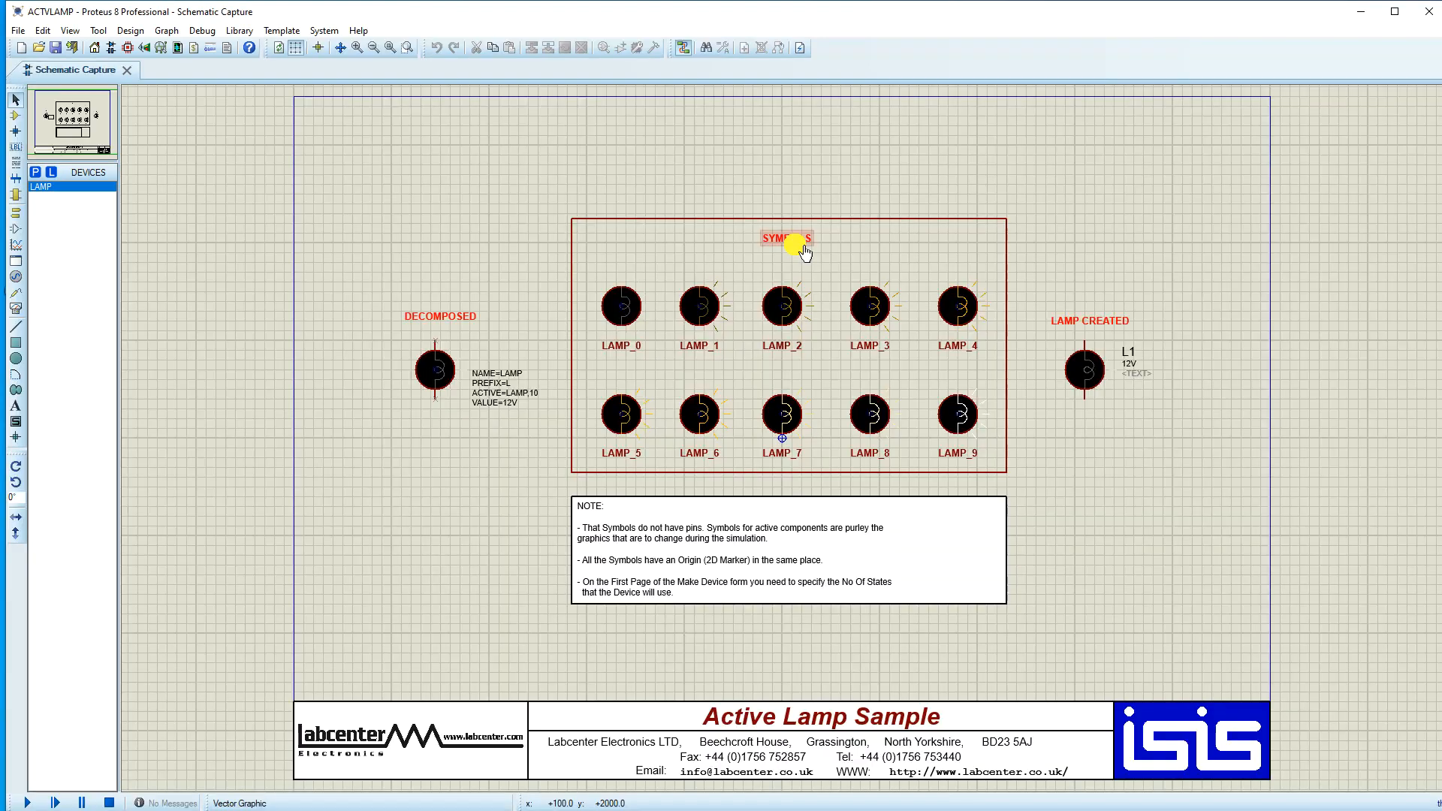
# Run the Active Lamp Sample simulation and close its schematic
pyautogui.click(27, 802)
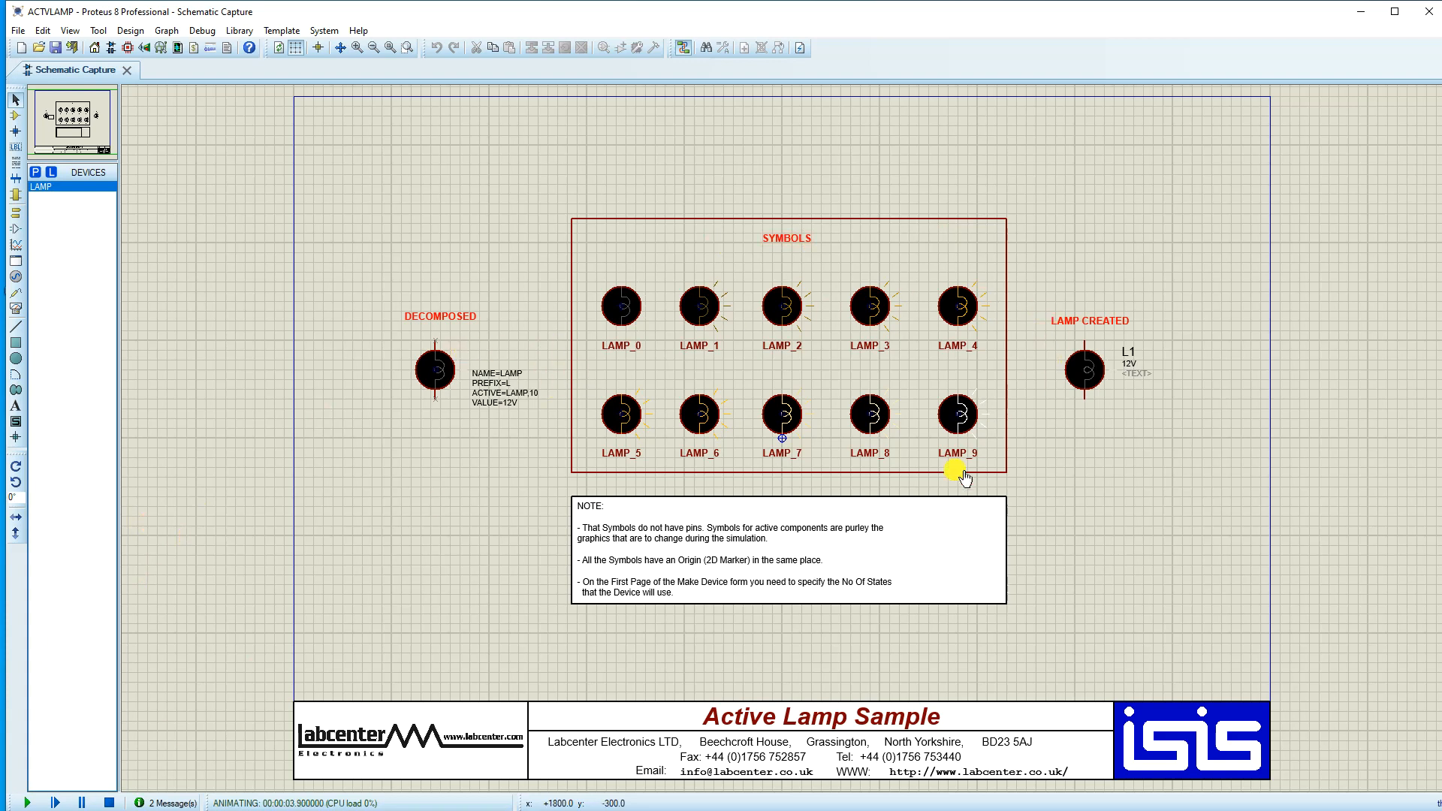
pyautogui.click(128, 70)
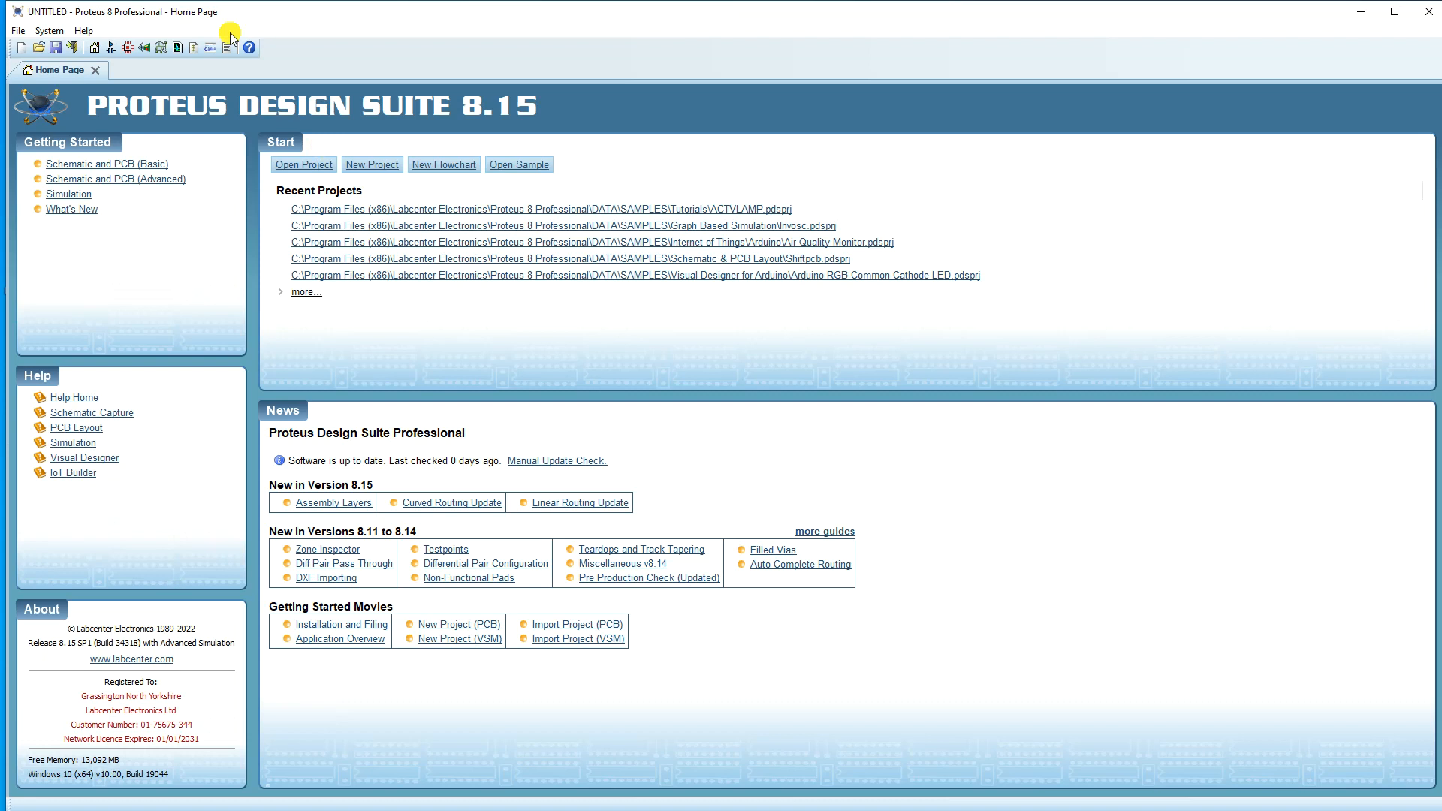
# Open a blank schematic and set its sheet to a user-defined size of 4in by 2in
pyautogui.click(111, 48)
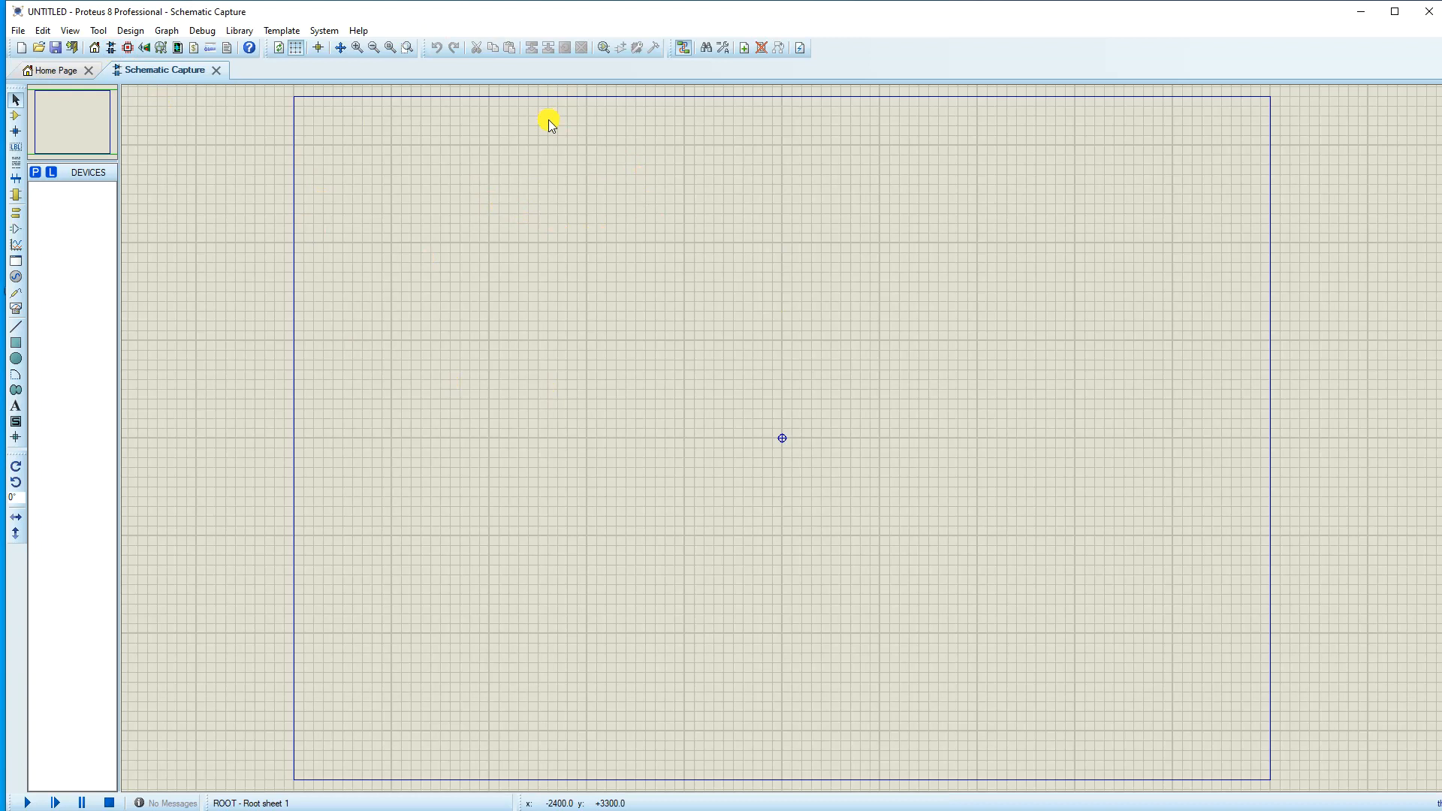
pyautogui.click(325, 32)
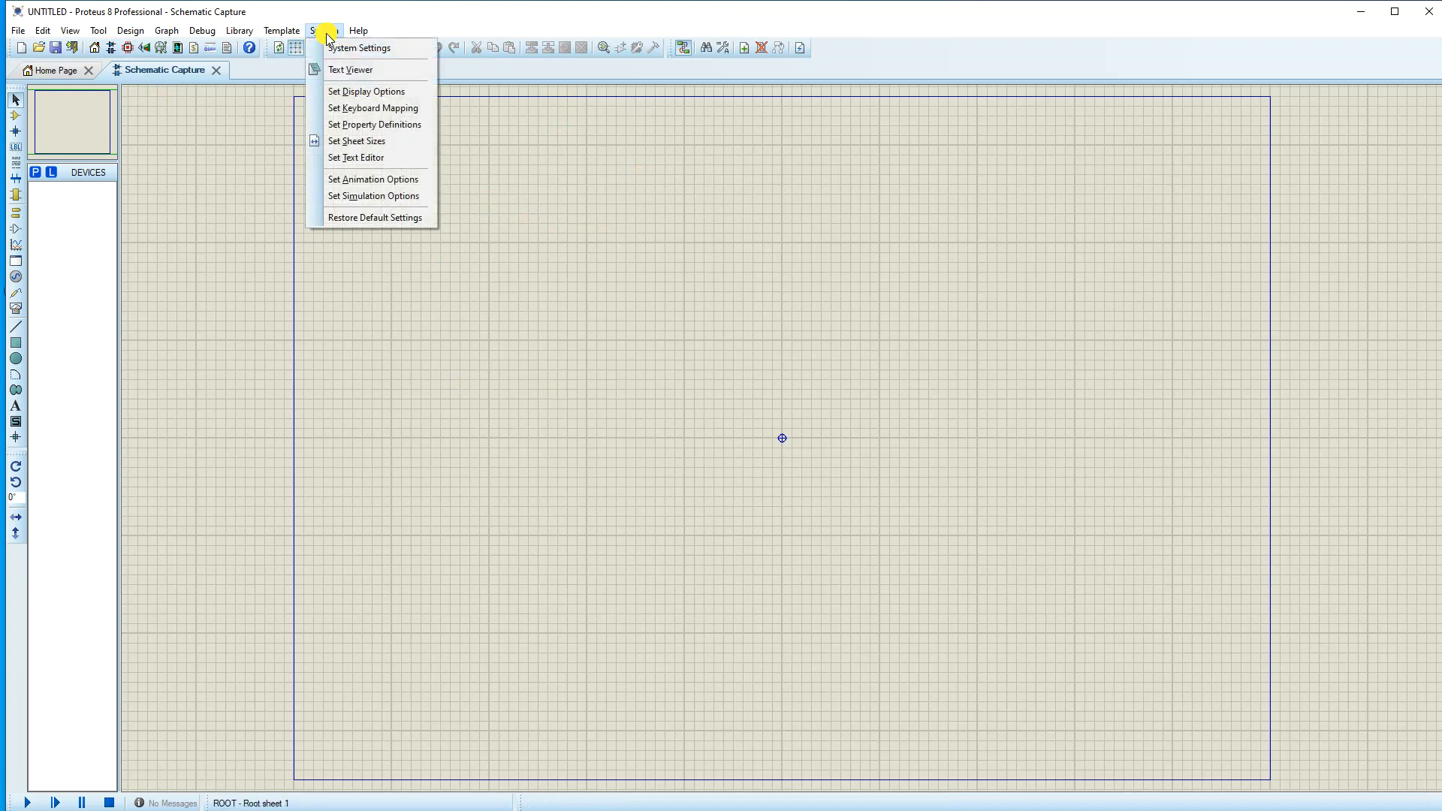
pyautogui.click(352, 142)
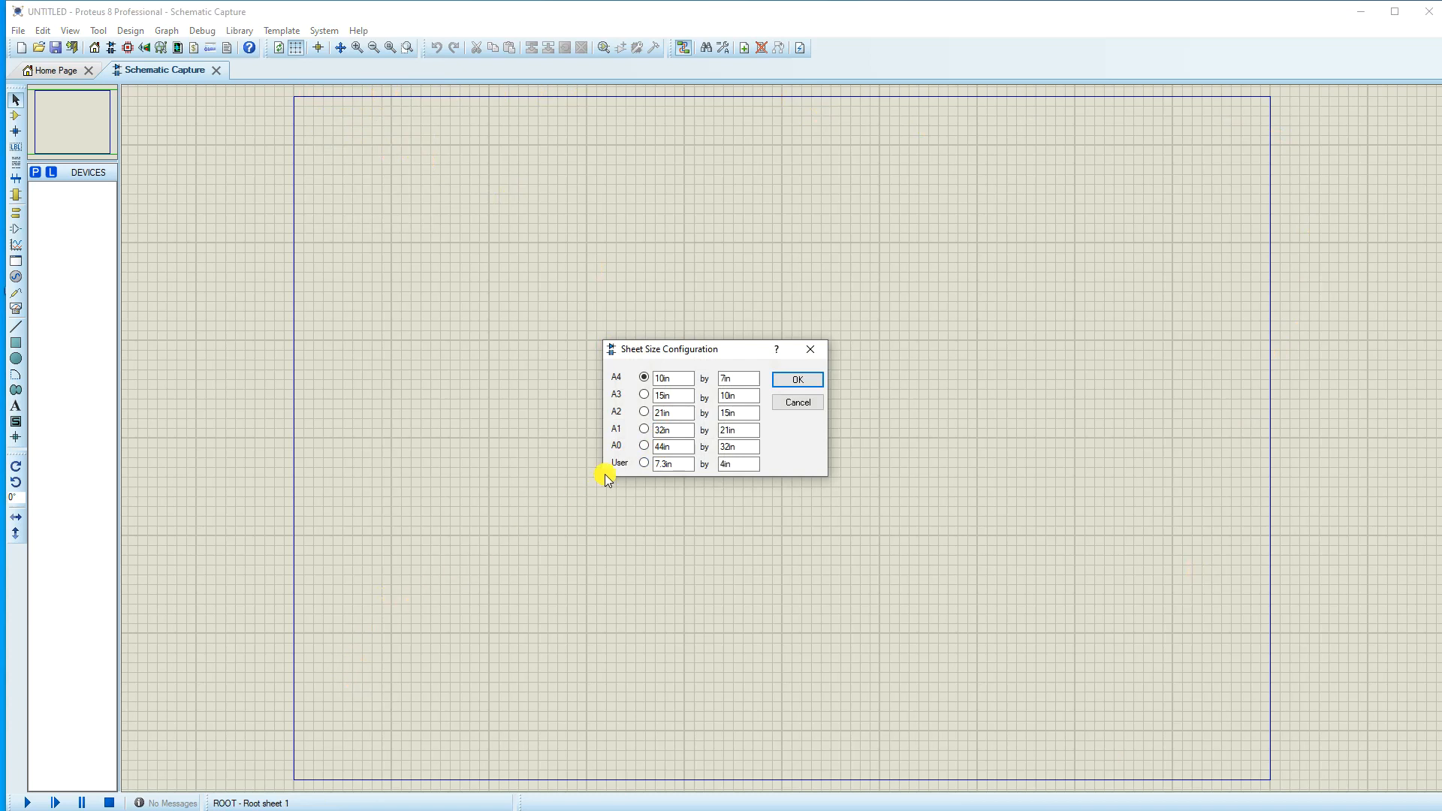
pyautogui.moveTo(652, 466); pyautogui.dragTo(664, 464)
pyautogui.write('4')
pyautogui.moveTo(728, 472); pyautogui.dragTo(732, 473)
pyautogui.write('2')
pyautogui.click(644, 463)
pyautogui.click(789, 382)
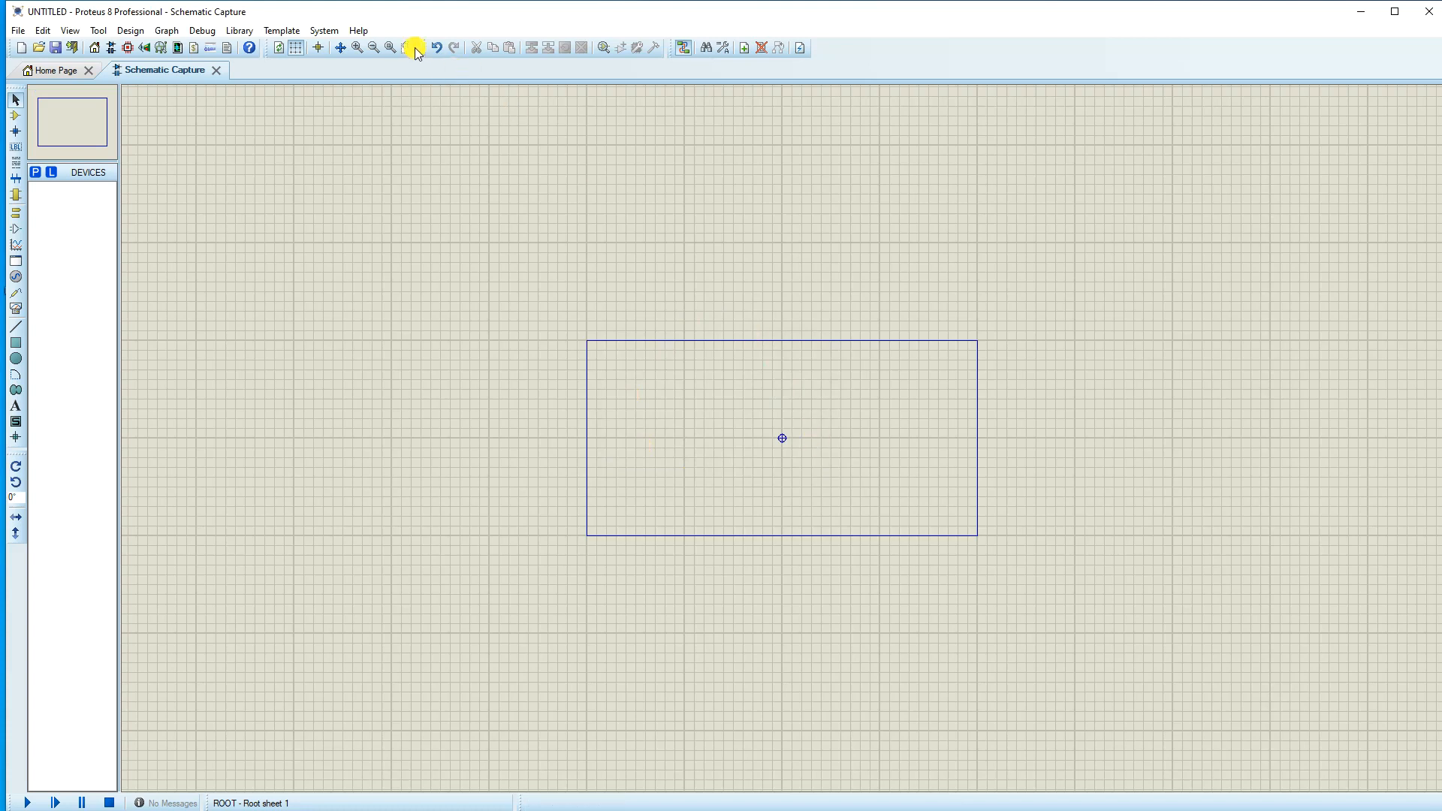
pyautogui.click(390, 47)
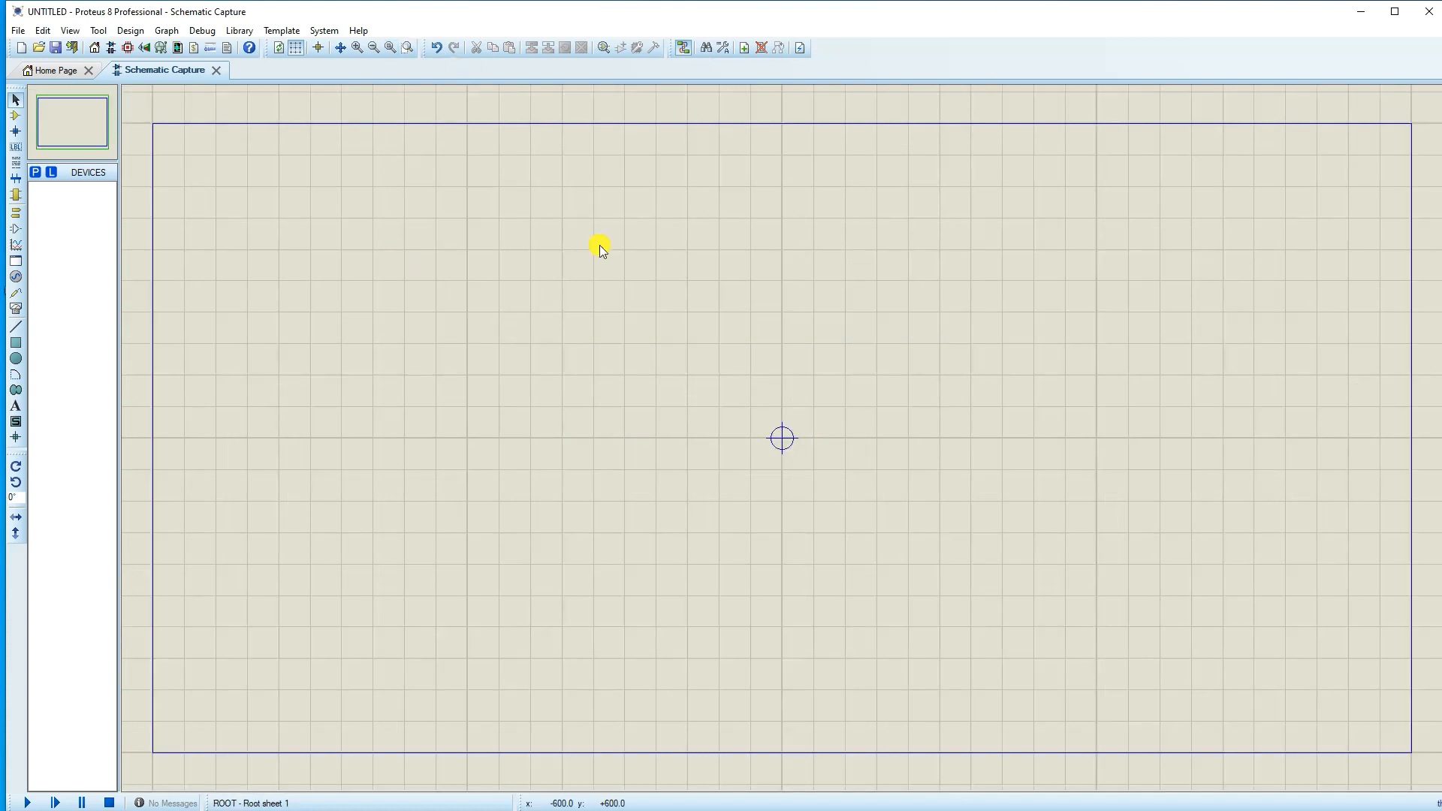
# Add the generic resistor RES and the DC voltage source BATTERY from the ACTIVE library to the device list
pyautogui.click(36, 172)
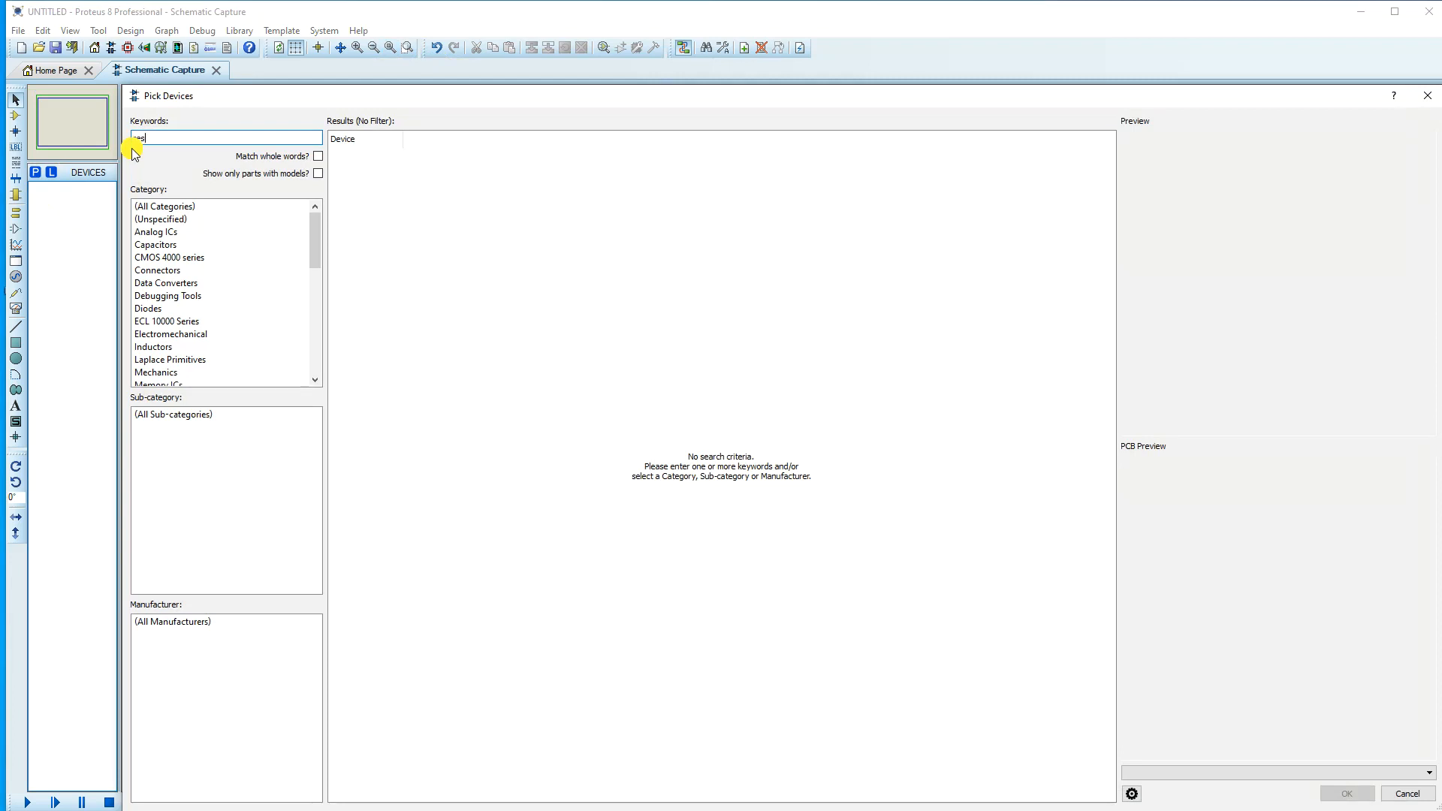
pyautogui.scroll(-7, 496, 338)
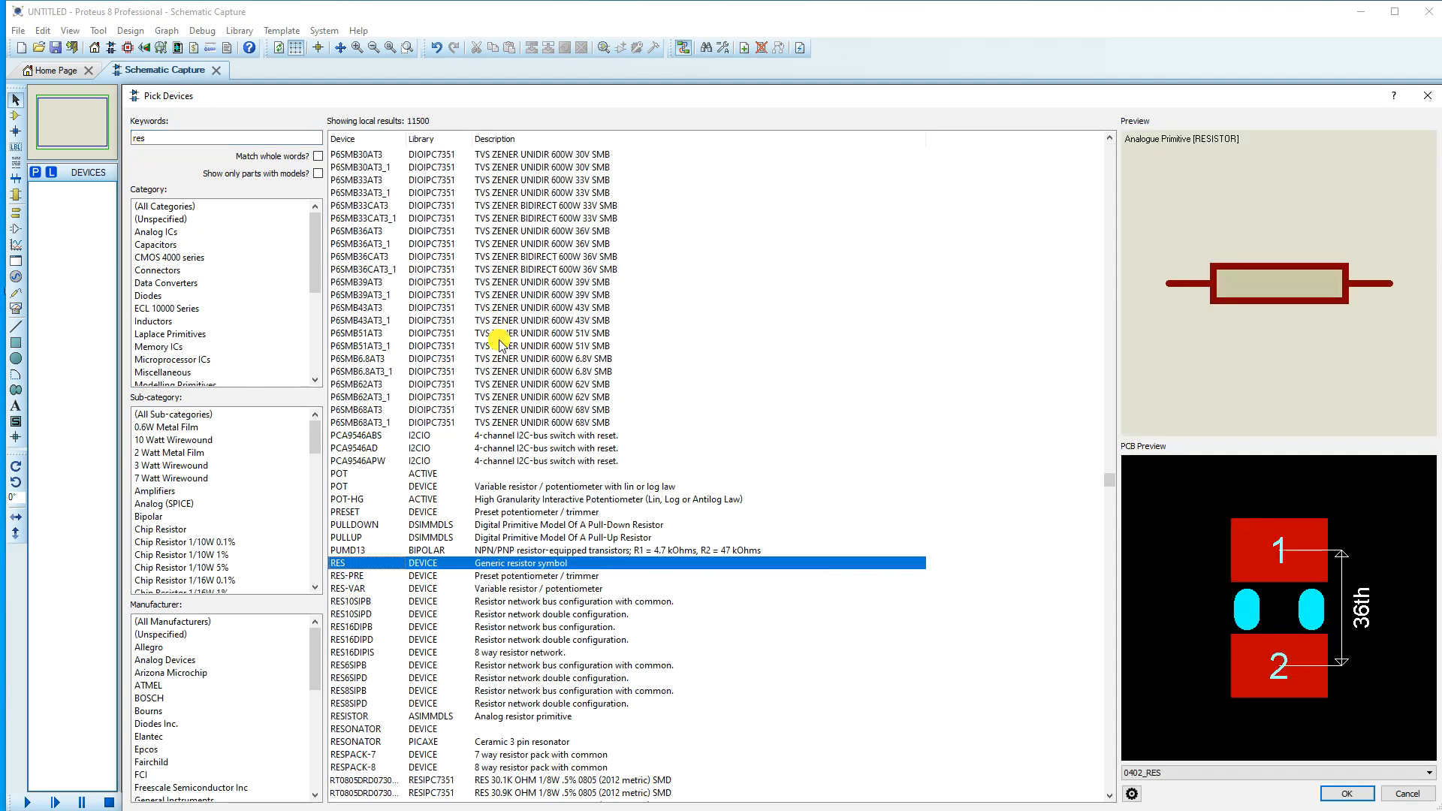
pyautogui.doubleClick(348, 530)
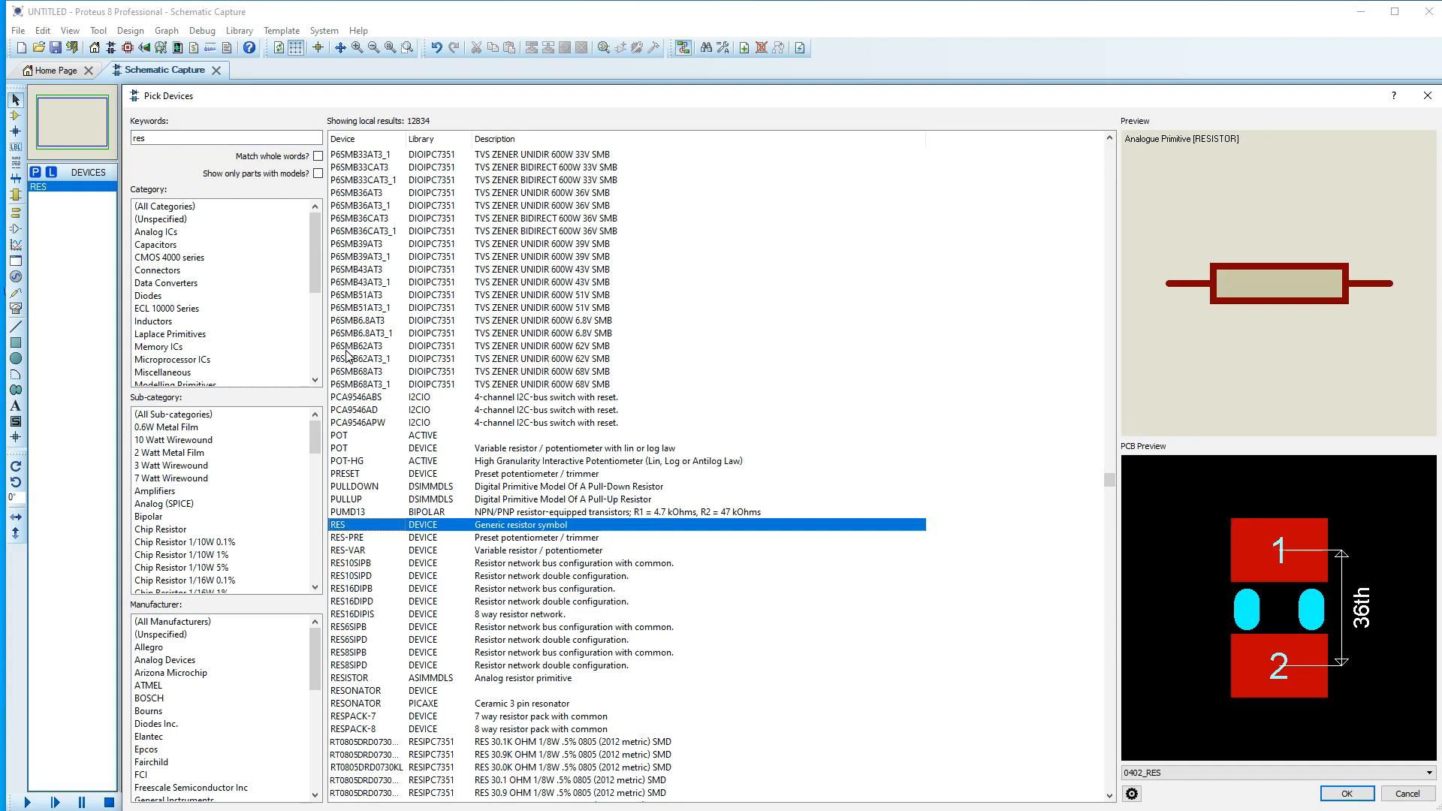
pyautogui.click(214, 142)
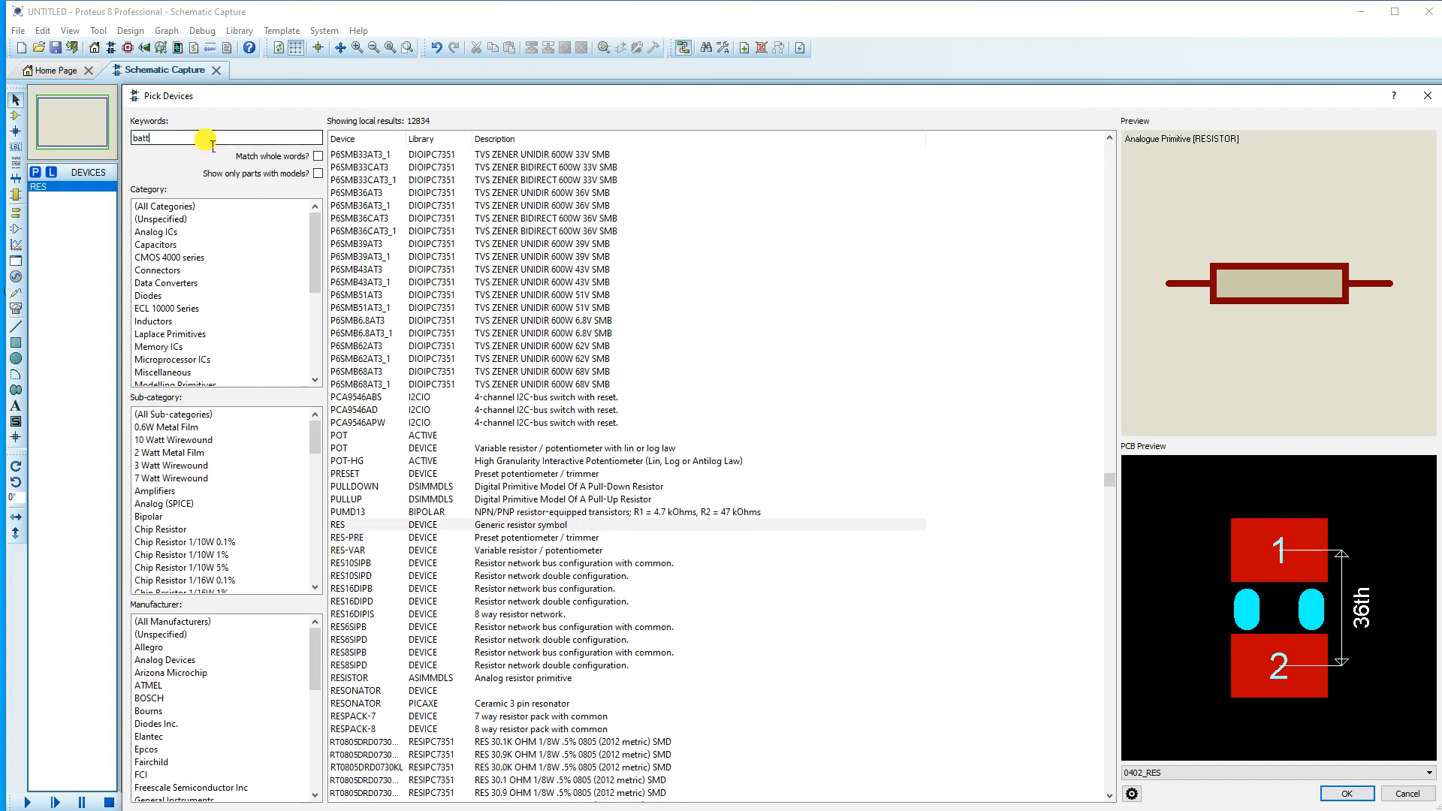
pyautogui.click(368, 154)
pyautogui.click(370, 168)
pyautogui.click(370, 180)
pyautogui.click(369, 193)
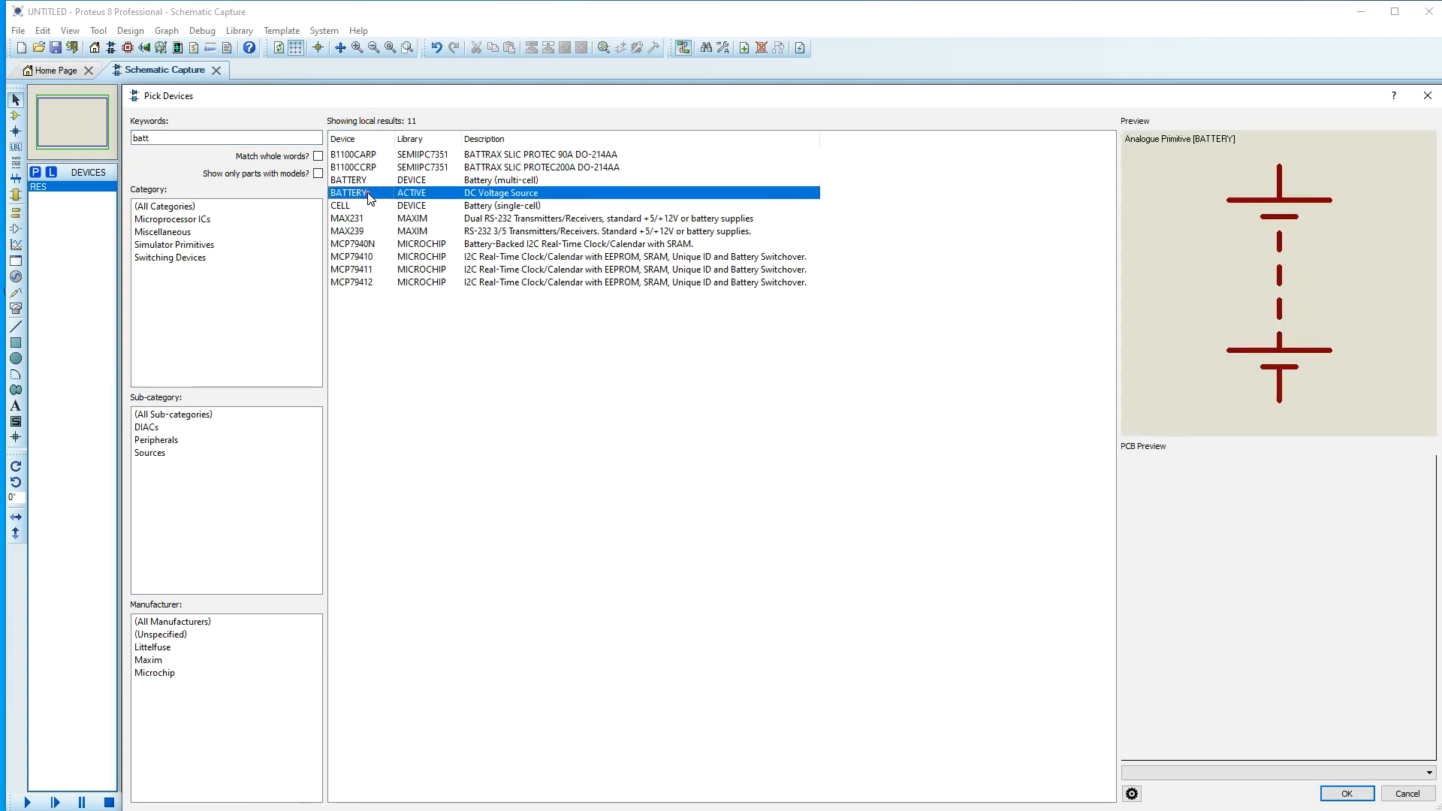
pyautogui.click(1426, 96)
# Place the battery in the left half of the sheet and the resistor horizontally above and to its right
pyautogui.click(721, 482)
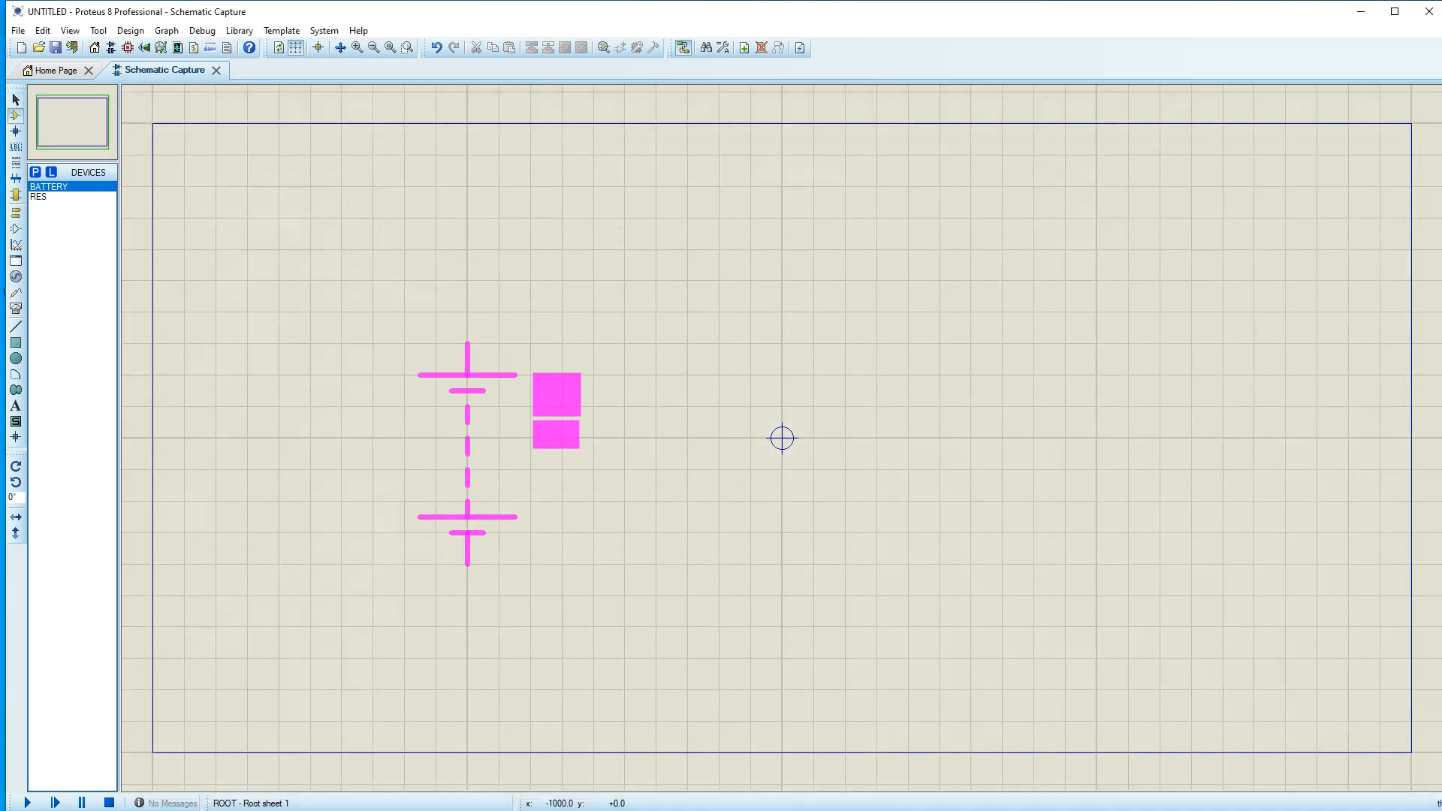
pyautogui.click(466, 439)
pyautogui.click(38, 196)
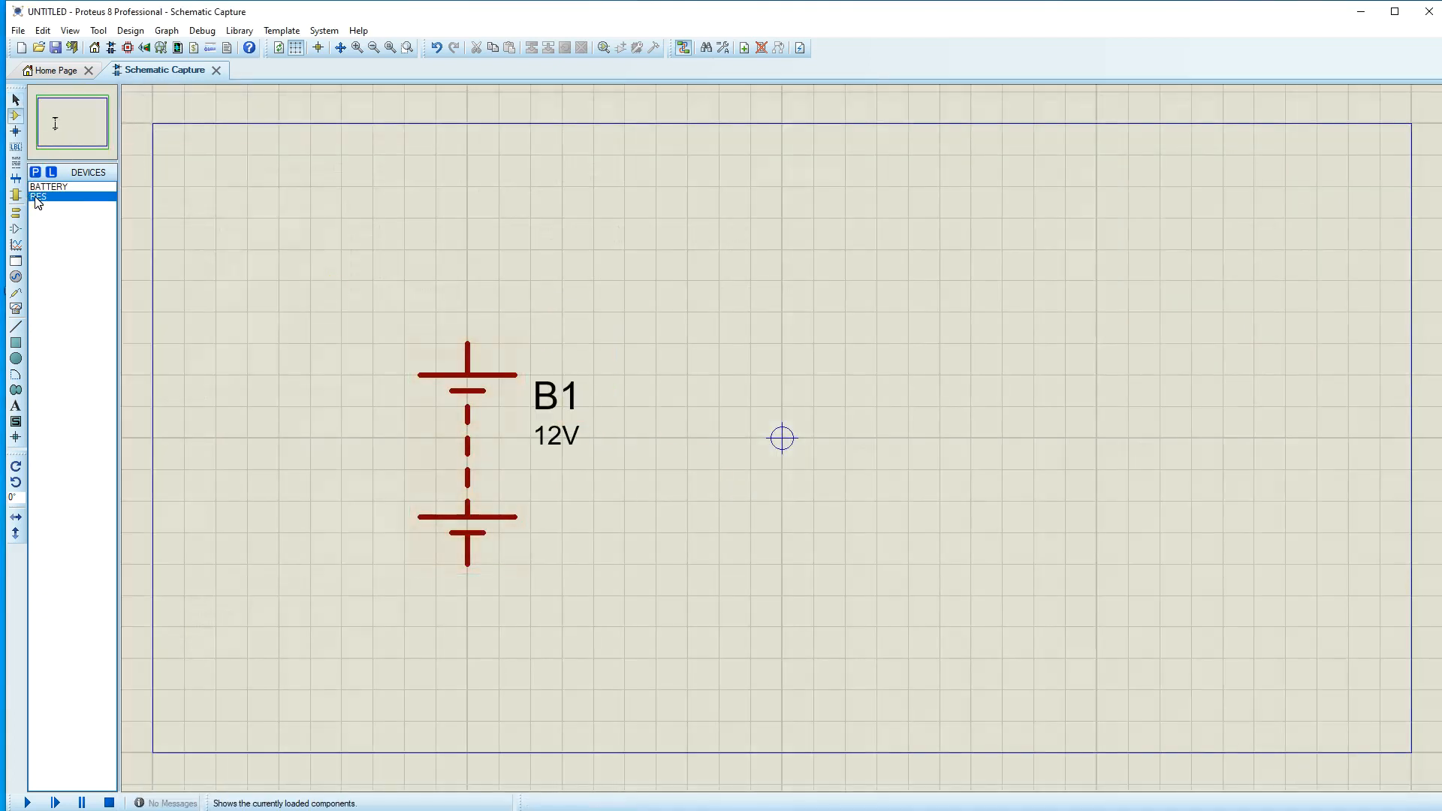
pyautogui.click(671, 248)
pyautogui.click(726, 250)
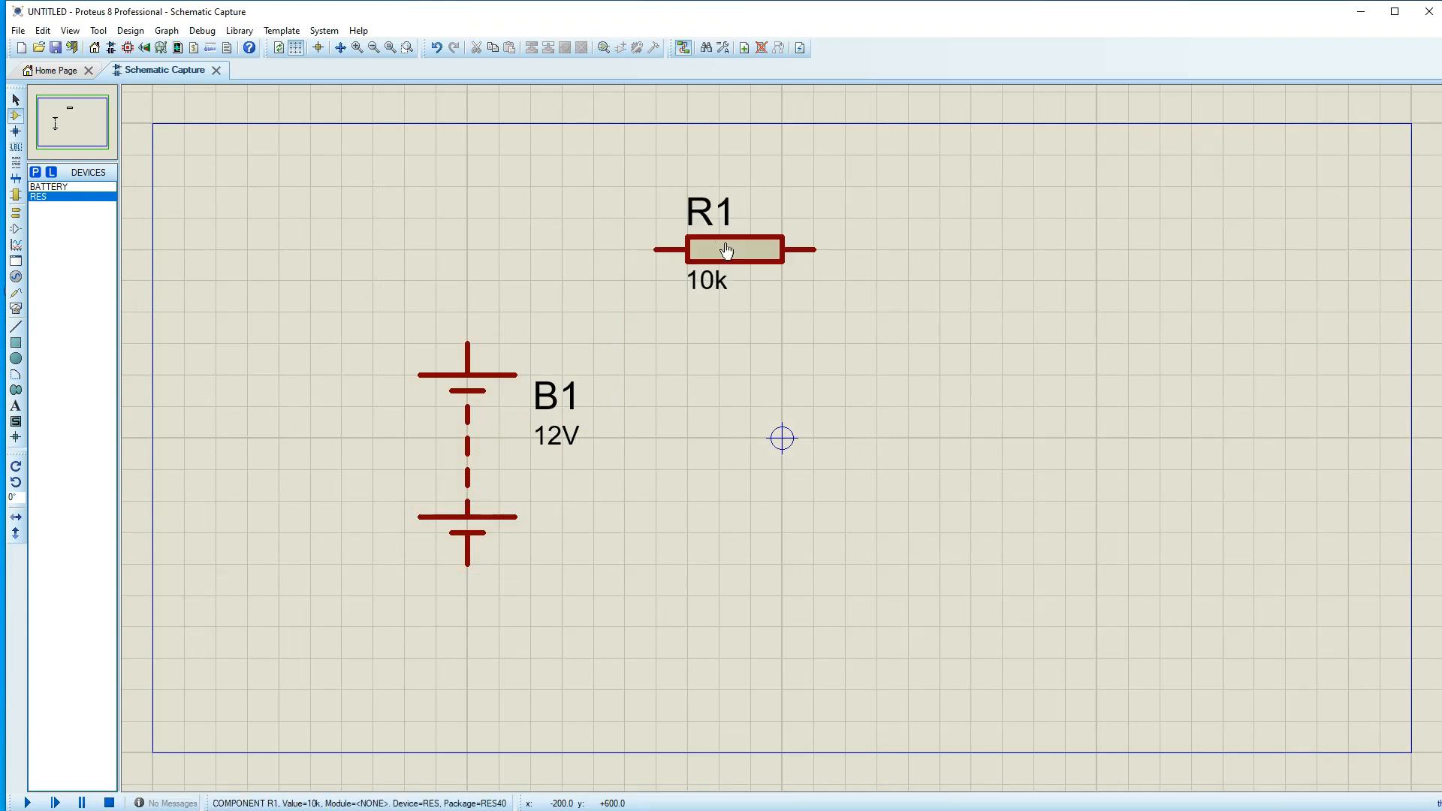
# Find the animated LED-GREEN device with the keywords "led gree" and place it below and to the right of the resistor
pyautogui.click(35, 172)
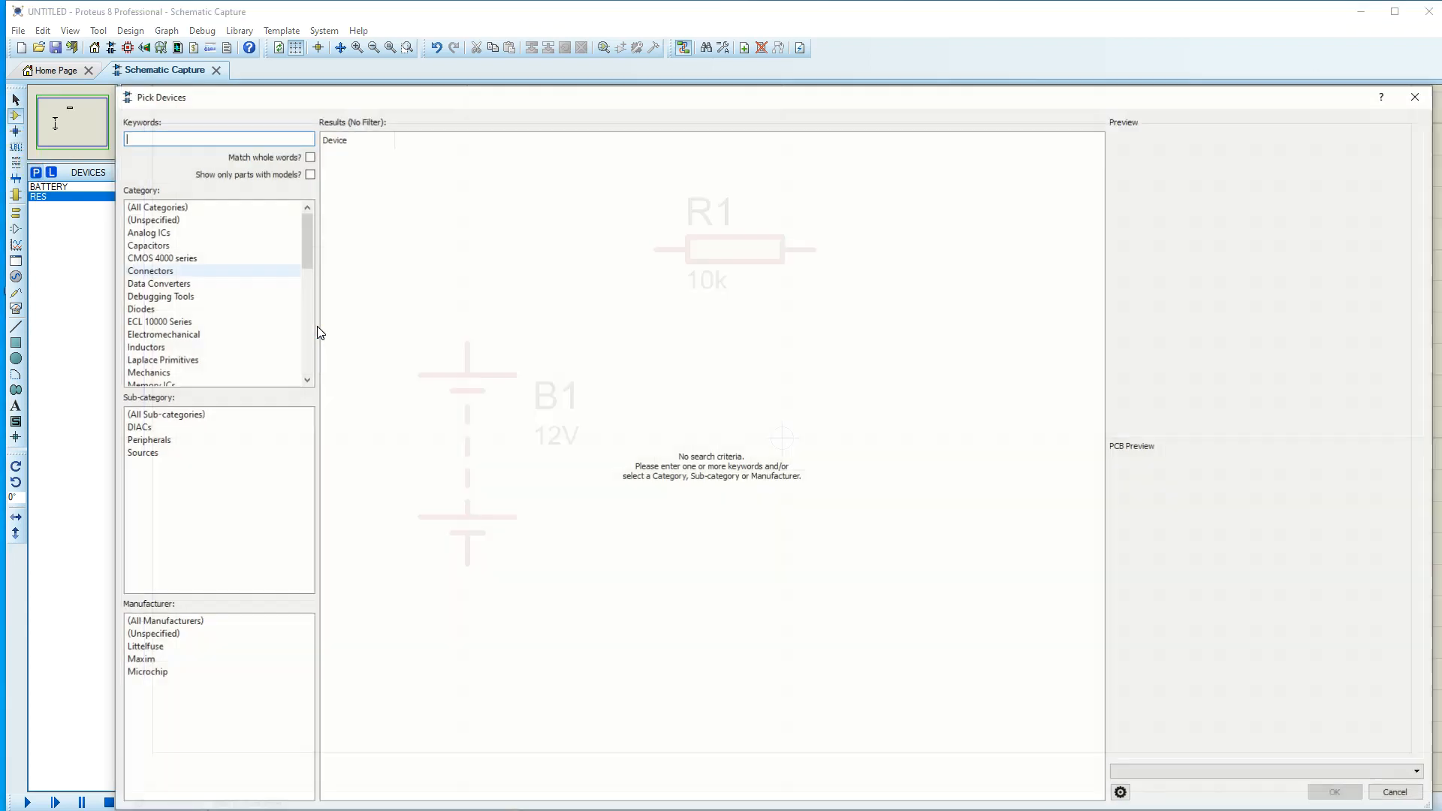
pyautogui.write('le')
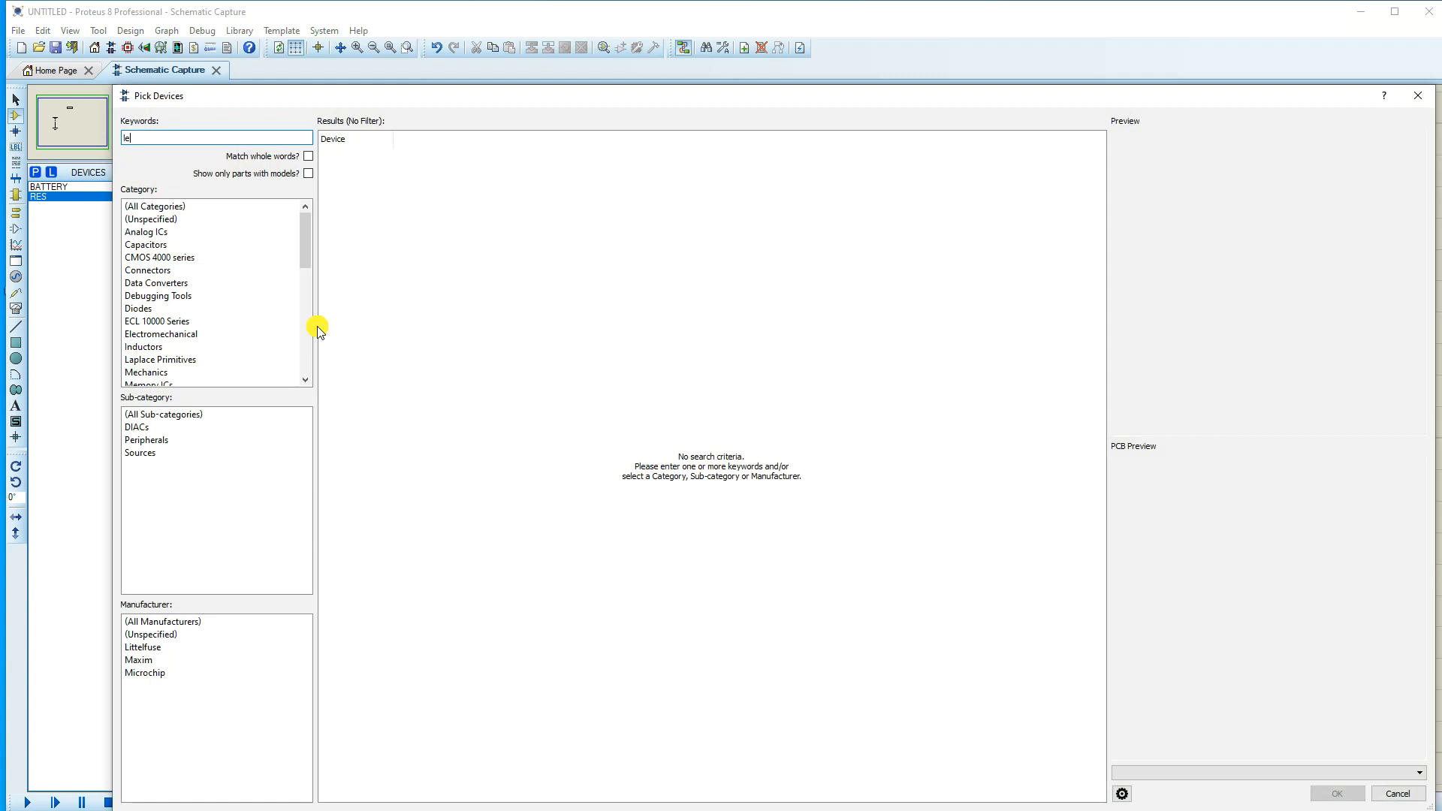
pyautogui.write('d gree')
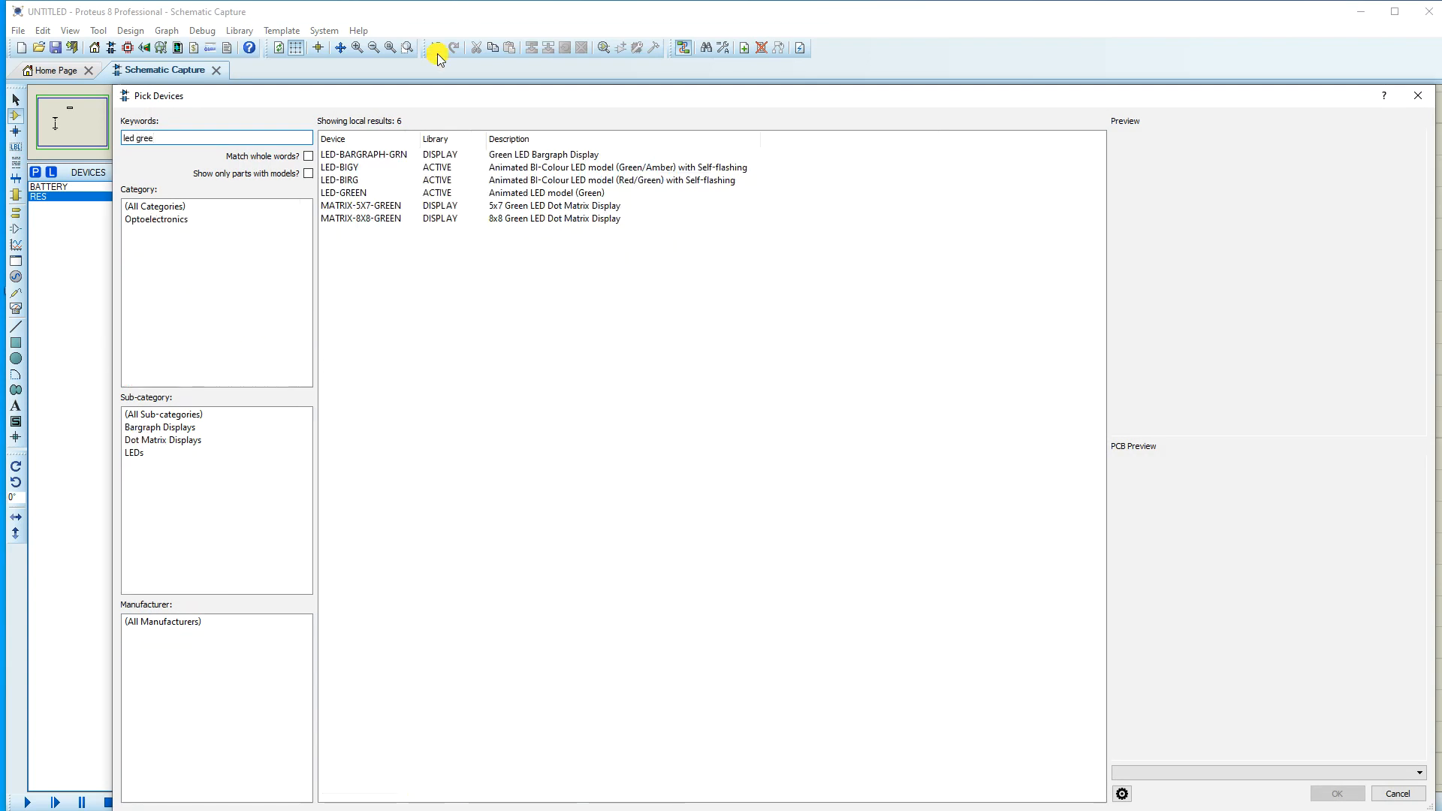
pyautogui.doubleClick(349, 194)
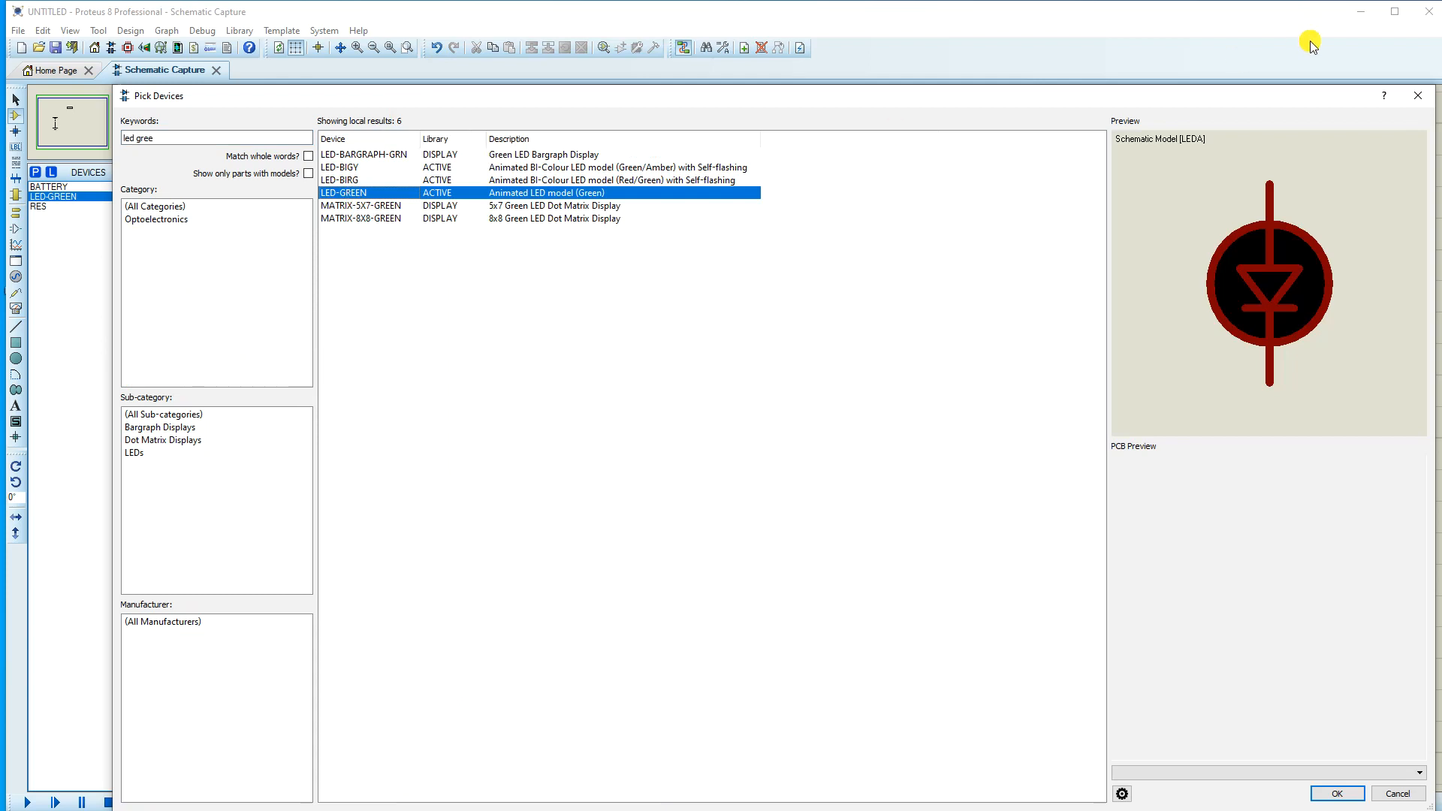
pyautogui.click(1418, 96)
pyautogui.click(815, 496)
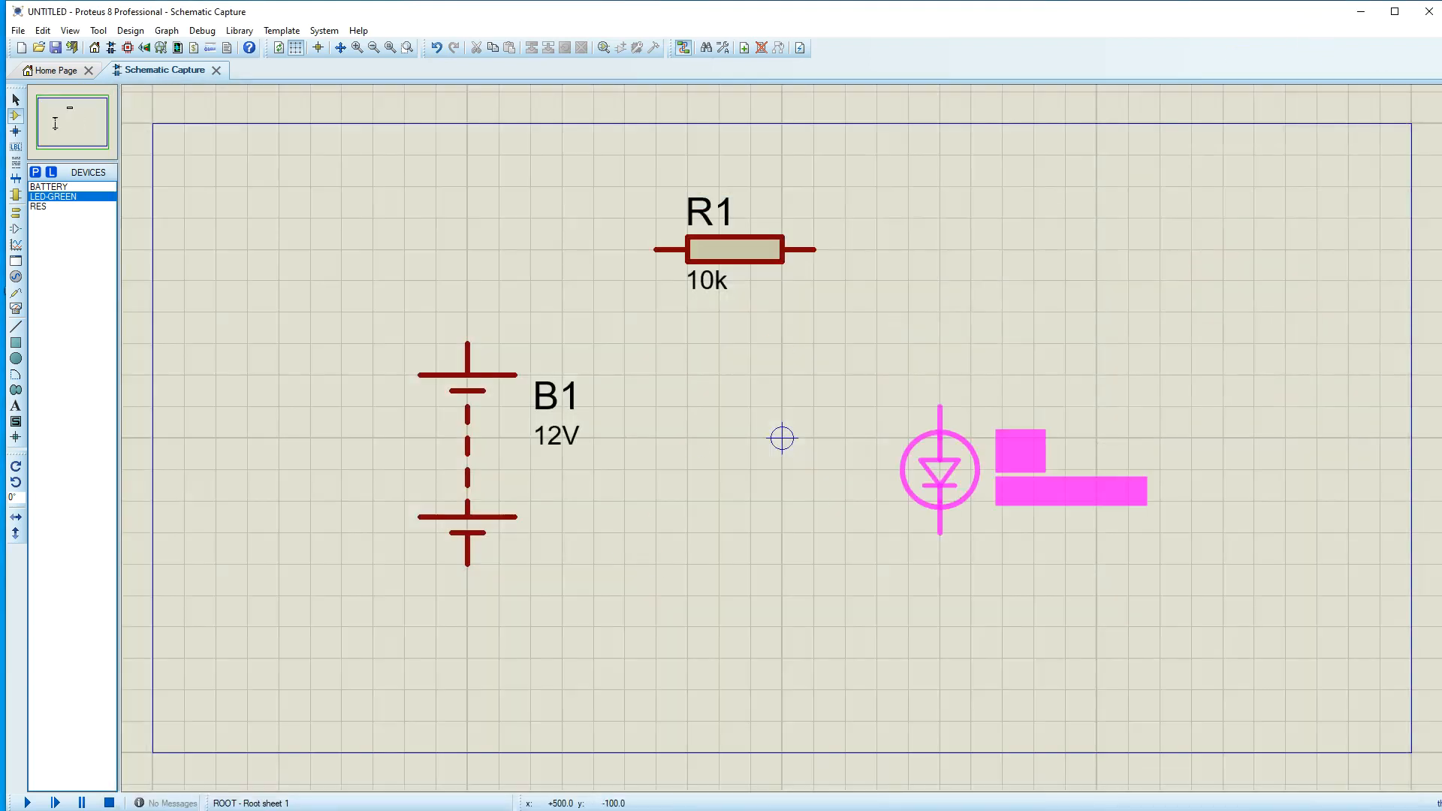
pyautogui.click(1002, 470)
# Wire the LED's anode to R1, R1 to the battery's positive pin, and the battery's negative pin to the LED's cathode
pyautogui.click(1003, 407)
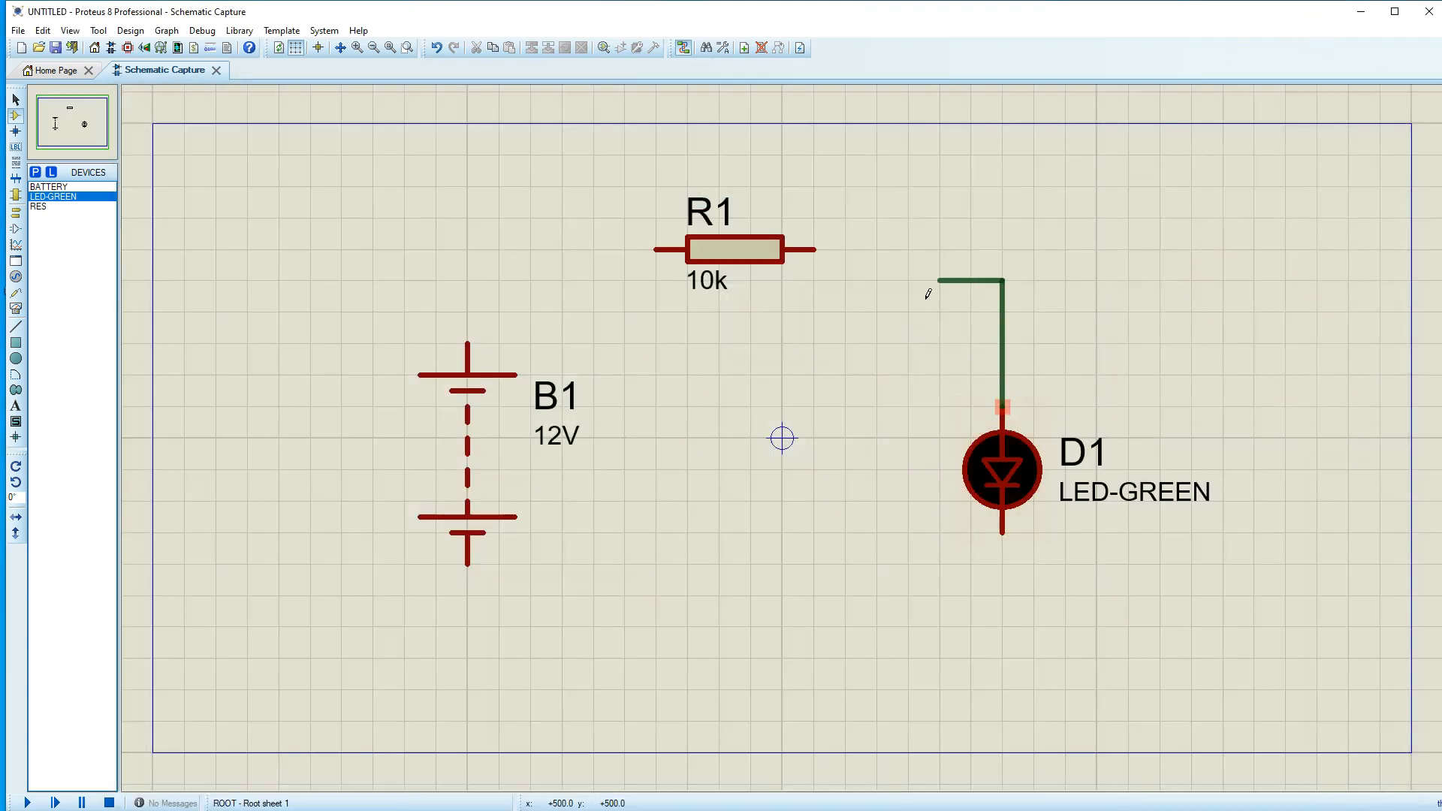
pyautogui.click(819, 251)
pyautogui.click(666, 248)
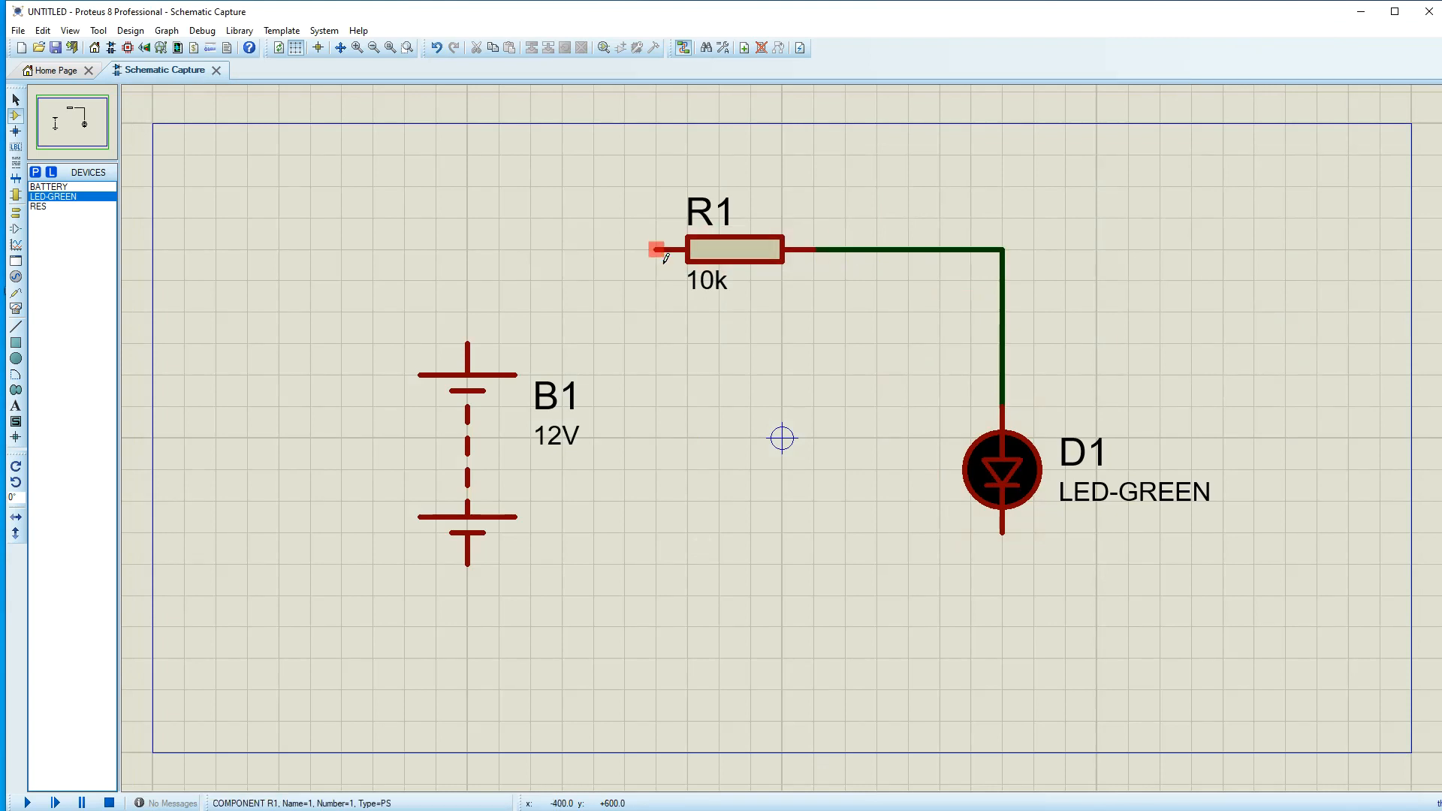
pyautogui.click(467, 344)
pyautogui.click(468, 565)
pyautogui.click(467, 658)
pyautogui.click(1007, 538)
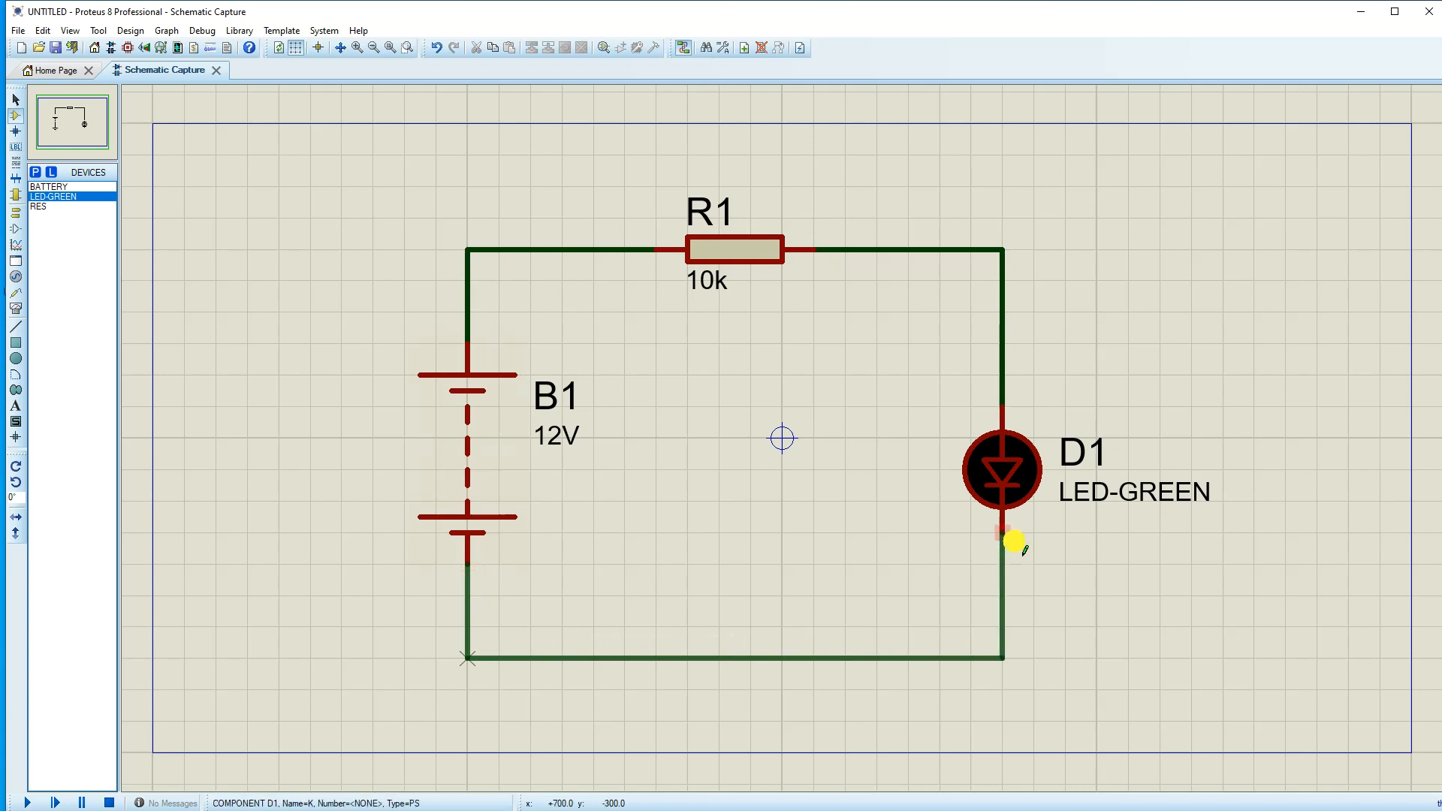
# Place a GROUND terminal on the lower corner of the wire beneath the LED
pyautogui.click(15, 213)
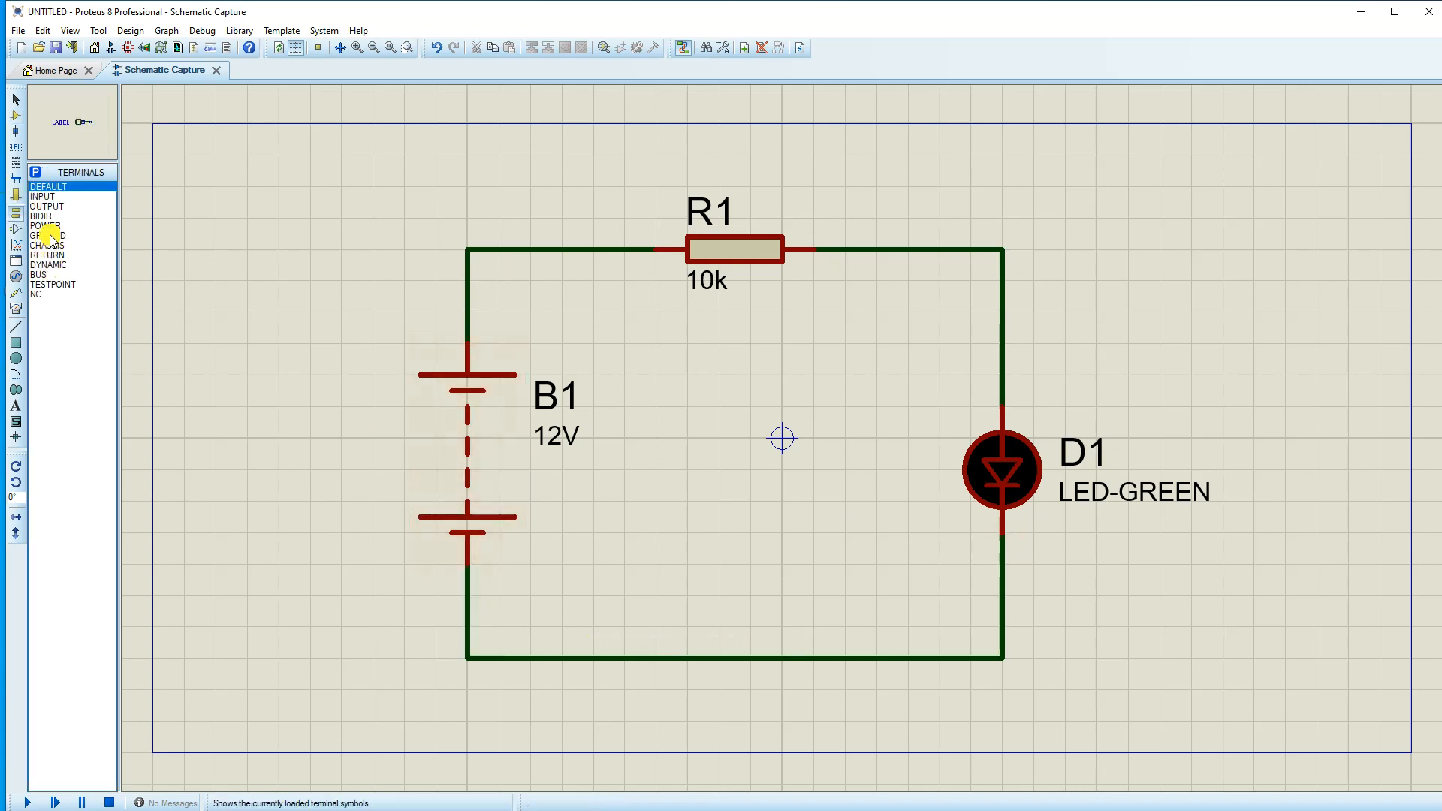
pyautogui.click(46, 235)
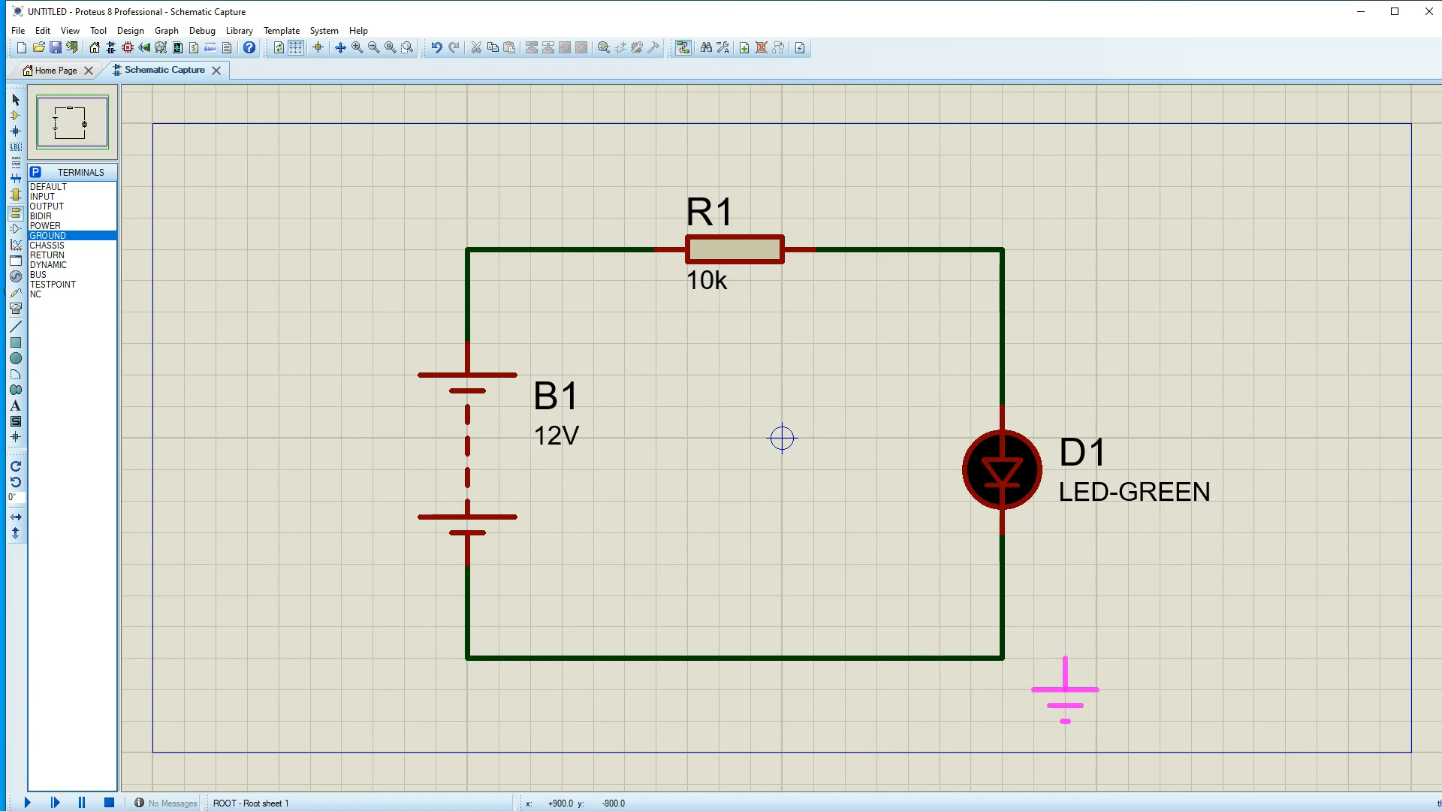
pyautogui.click(1002, 658)
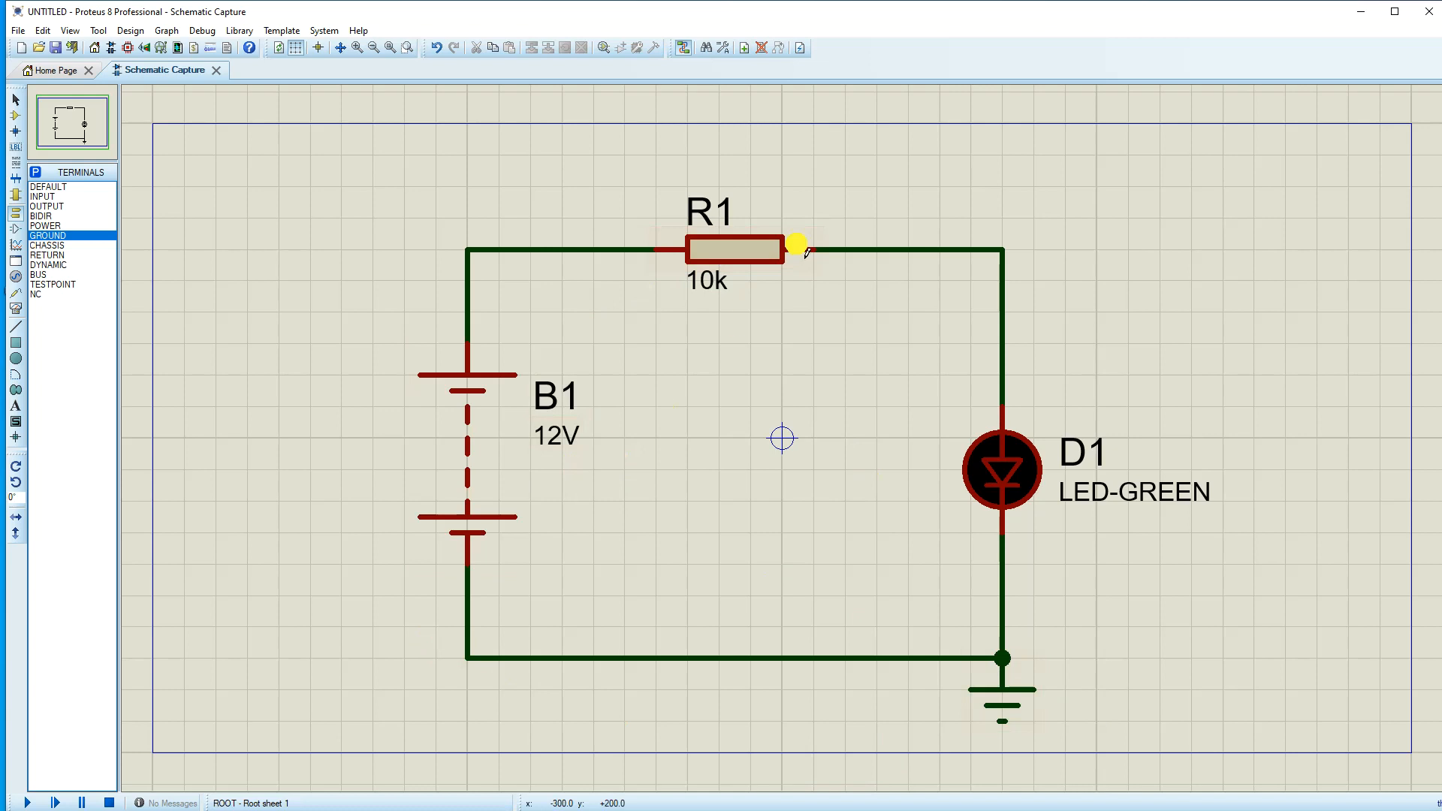
# Set the resistance of R1 to 1k
pyautogui.doubleClick(740, 255)
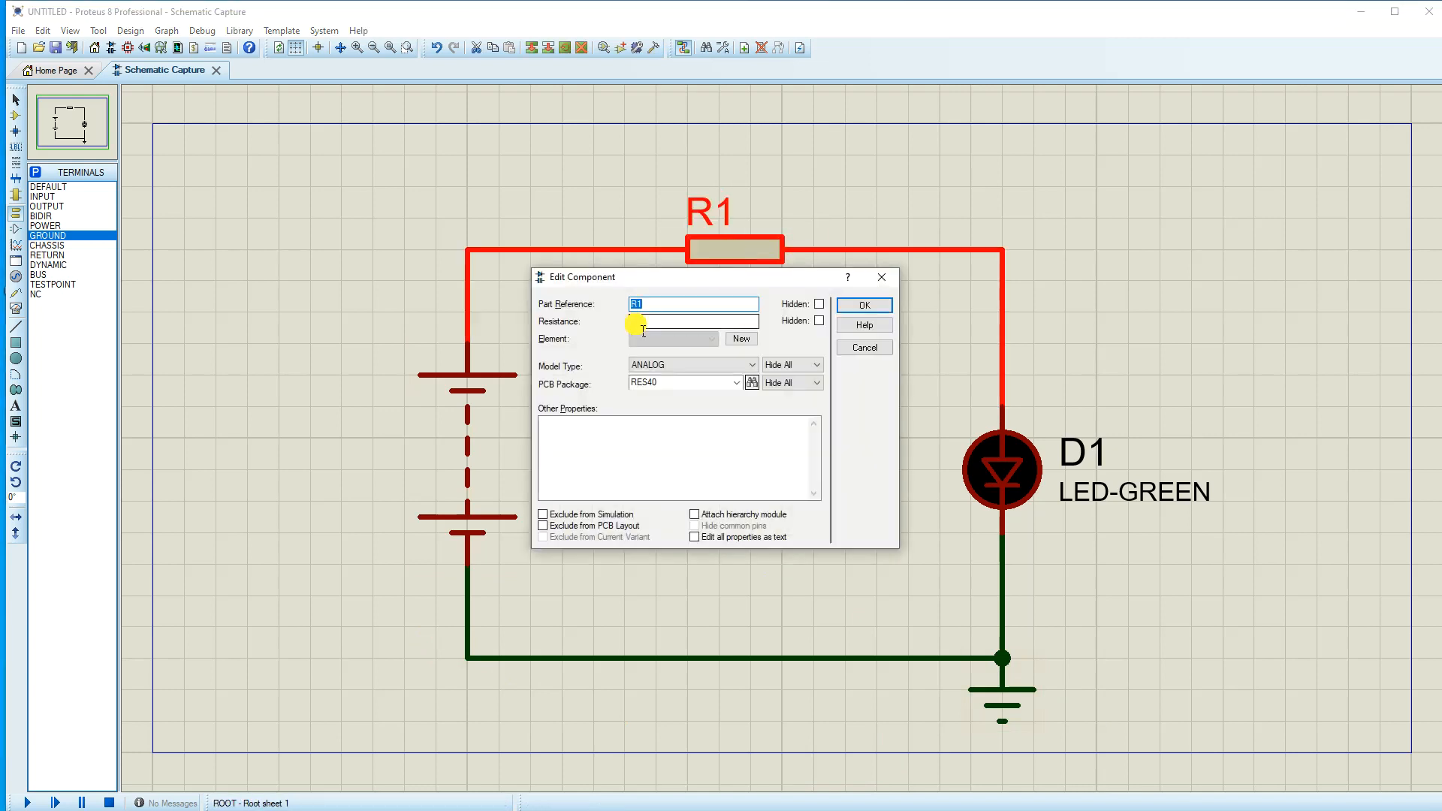
pyautogui.click(637, 321)
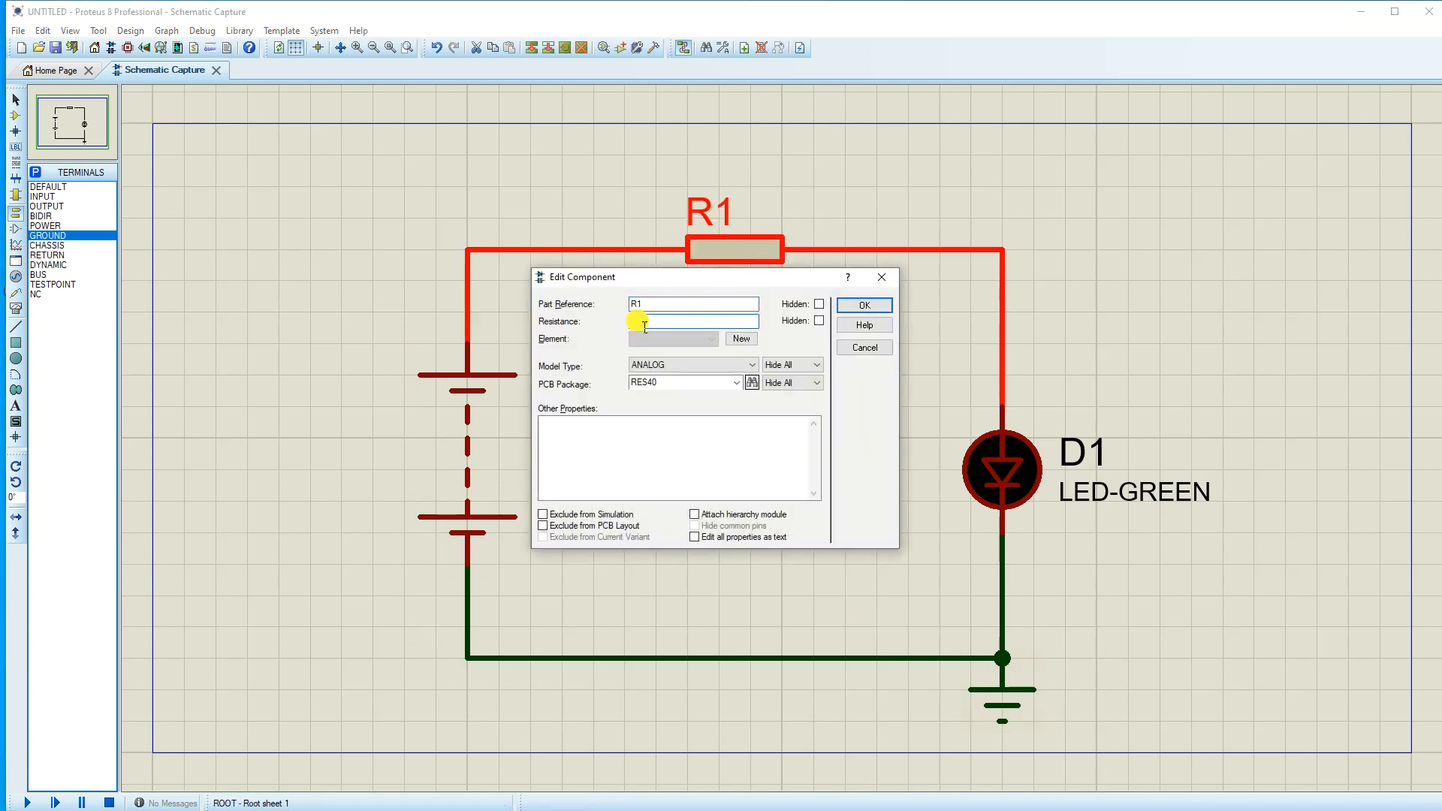
pyautogui.write('1k')
pyautogui.click(860, 304)
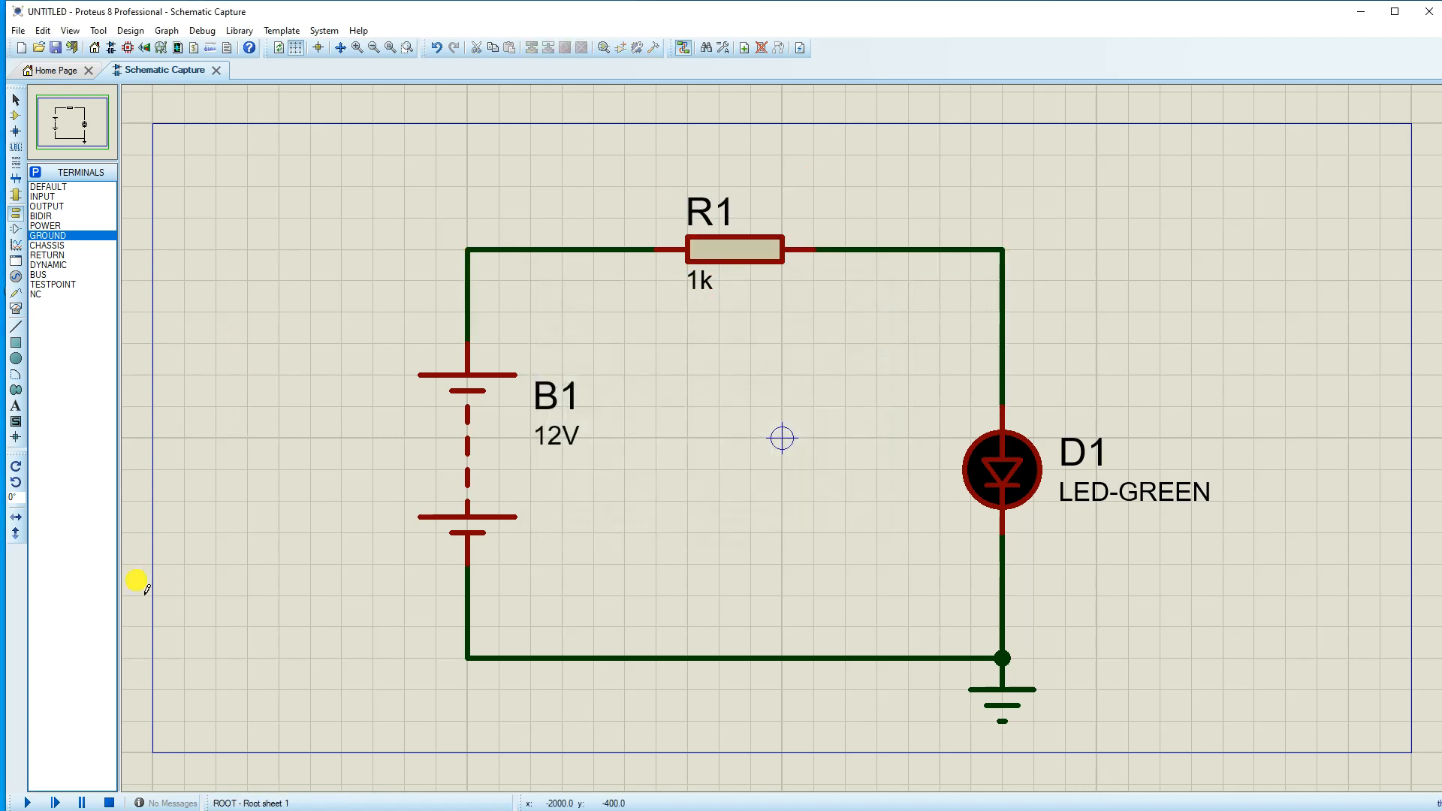
# Run the simulation briefly to check the LED with the current resistor, and stop it
pyautogui.click(24, 803)
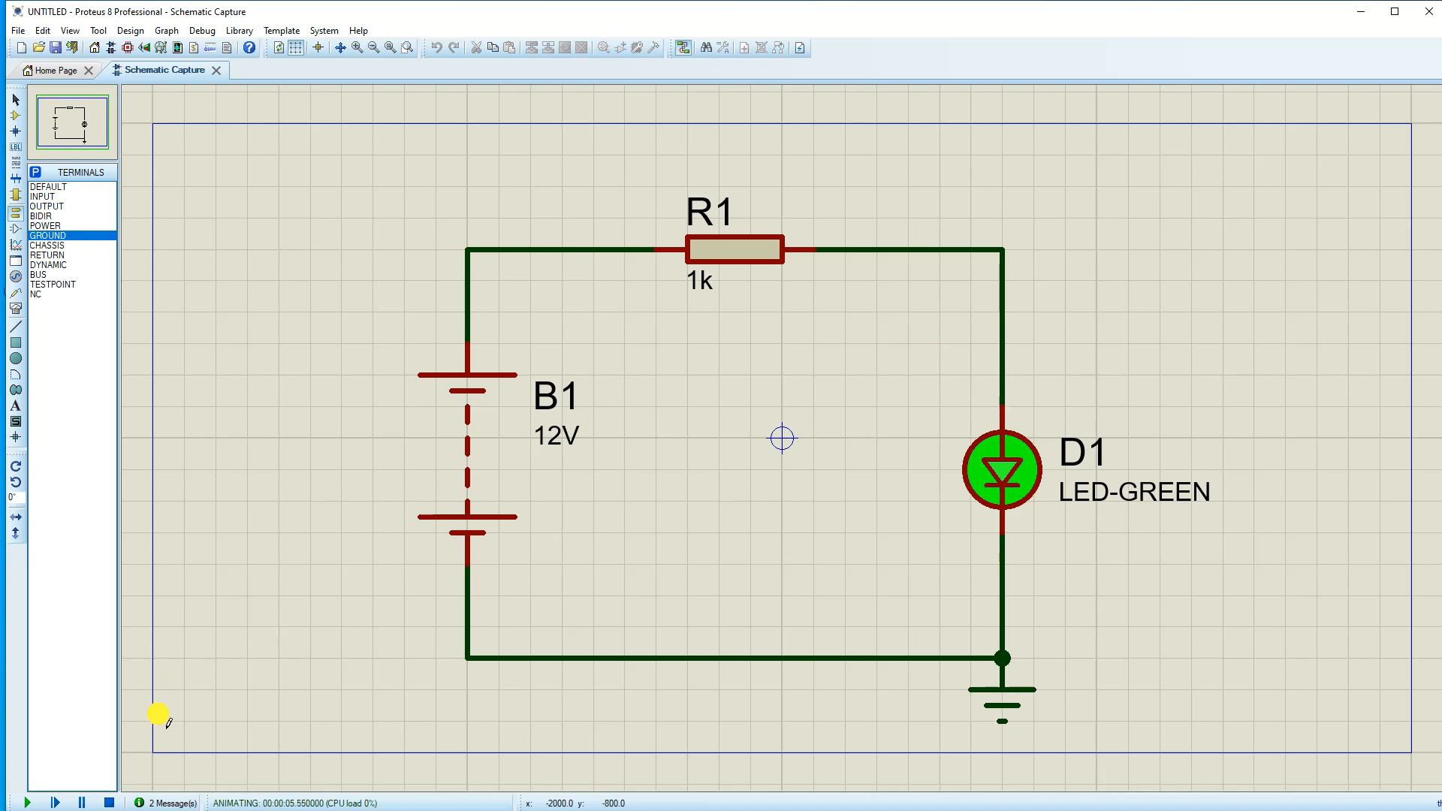
pyautogui.click(109, 803)
# Set the resistance of R1 to 470 and briefly simulate the circuit
pyautogui.click(743, 256)
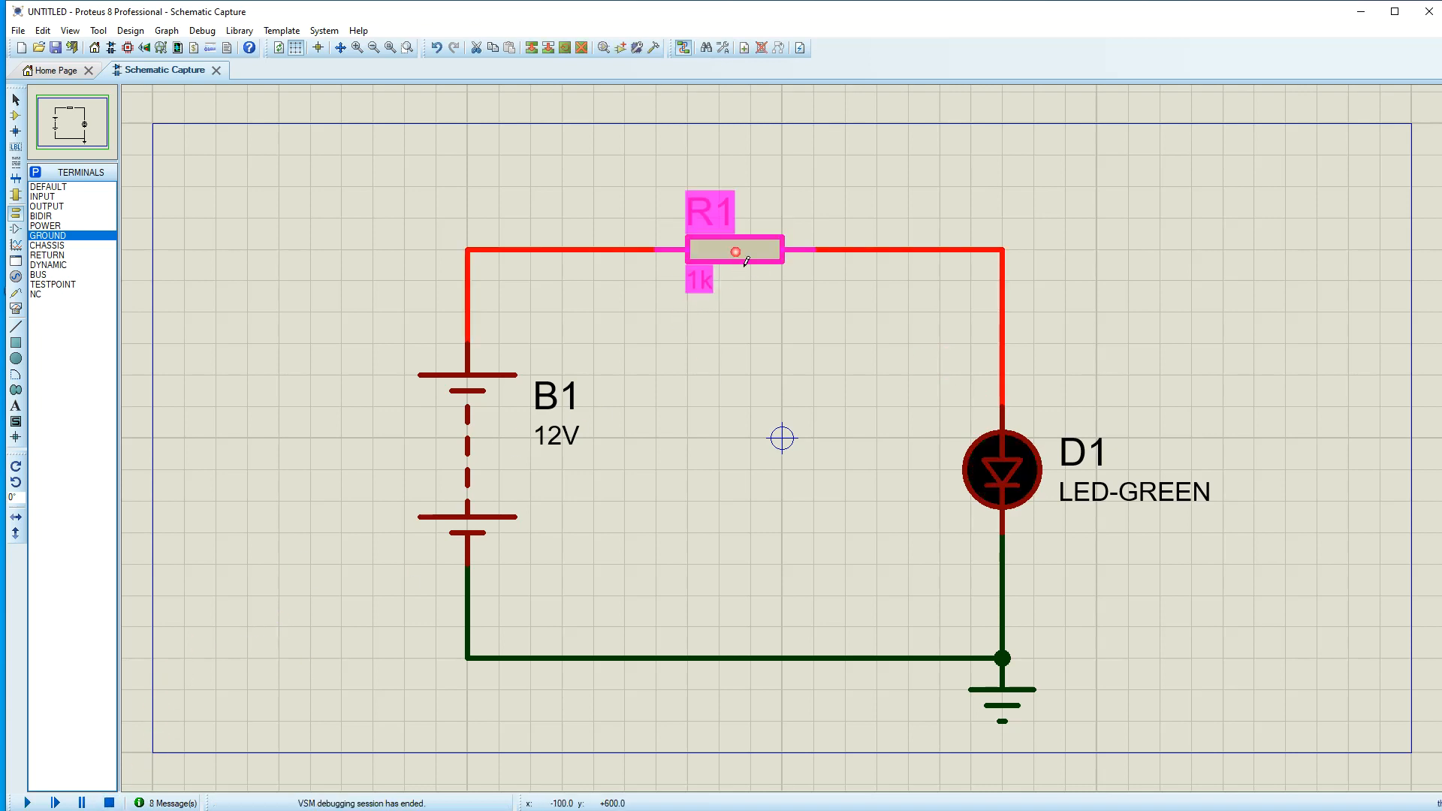
pyautogui.doubleClick(745, 262)
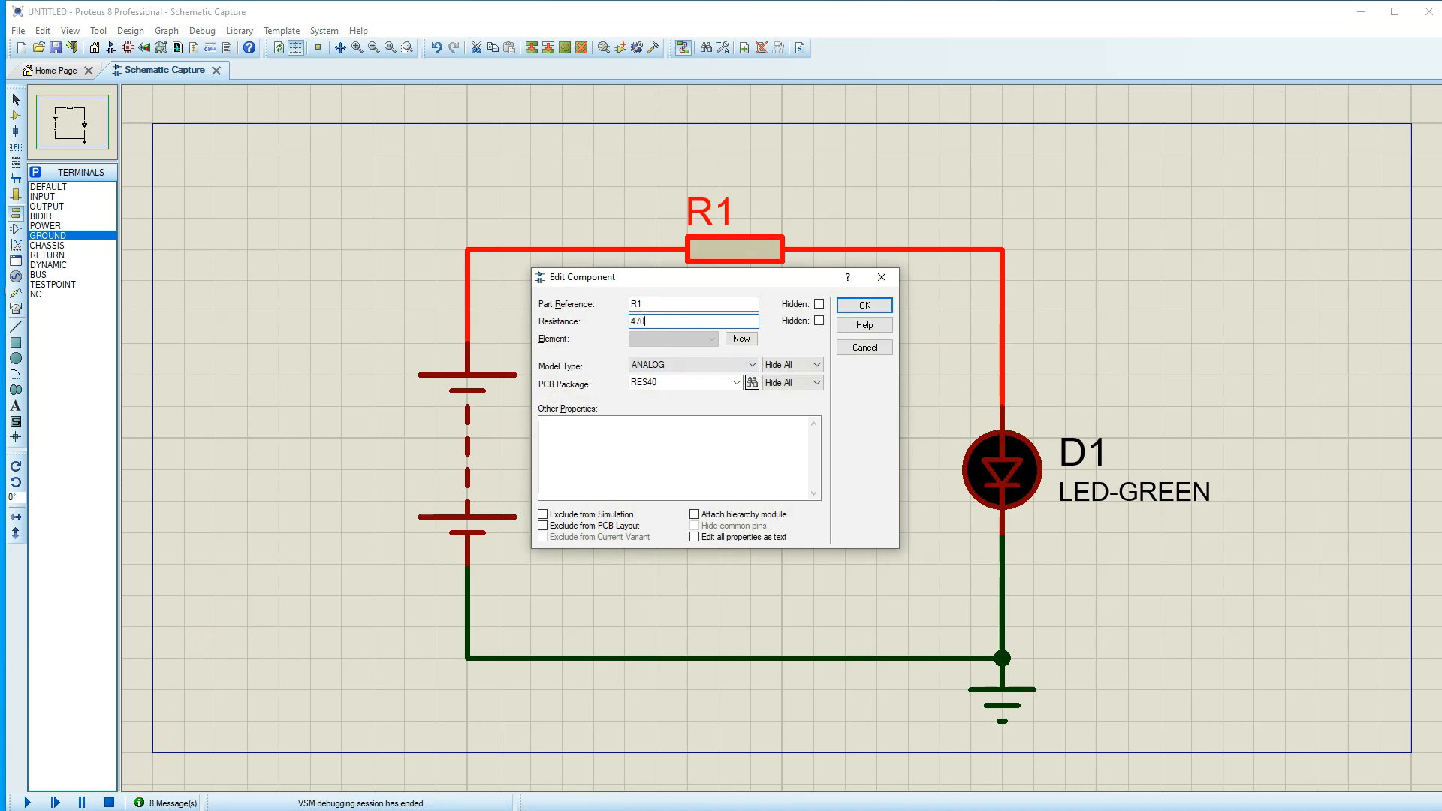
pyautogui.press('Return')
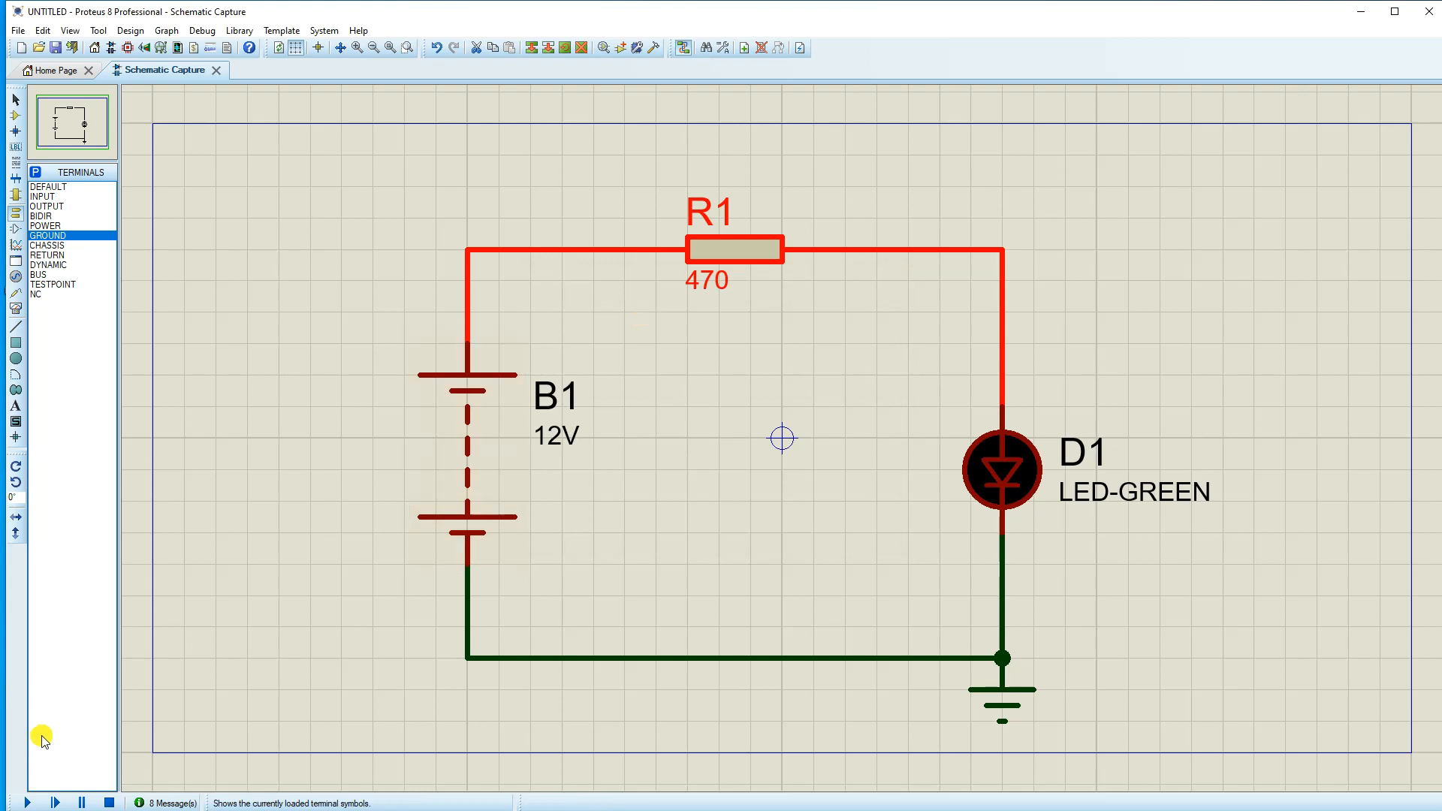
pyautogui.click(27, 803)
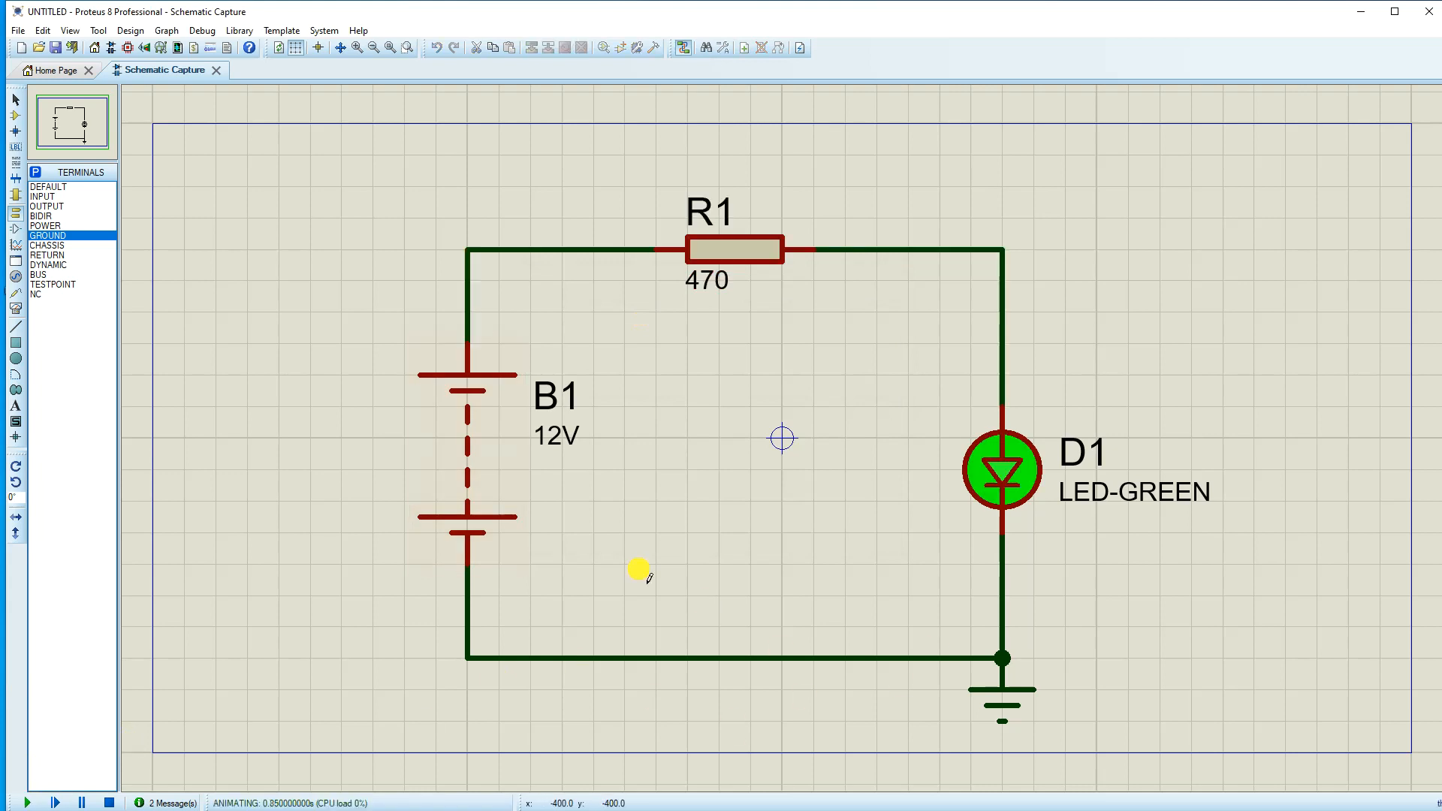
pyautogui.click(109, 803)
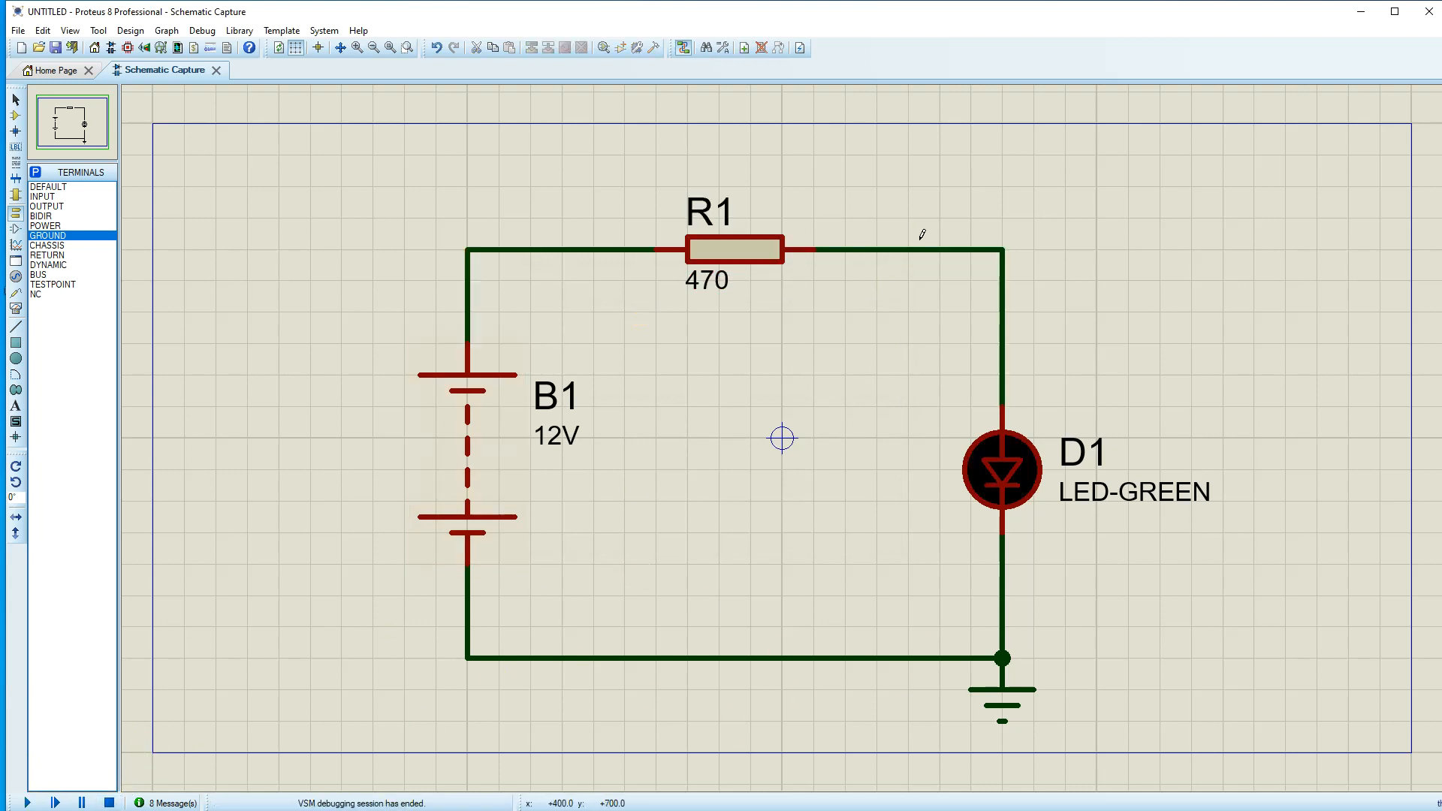
# Simulate the circuit with a temporary bypass wire looped above R1, and remove that wire
pyautogui.click(561, 250)
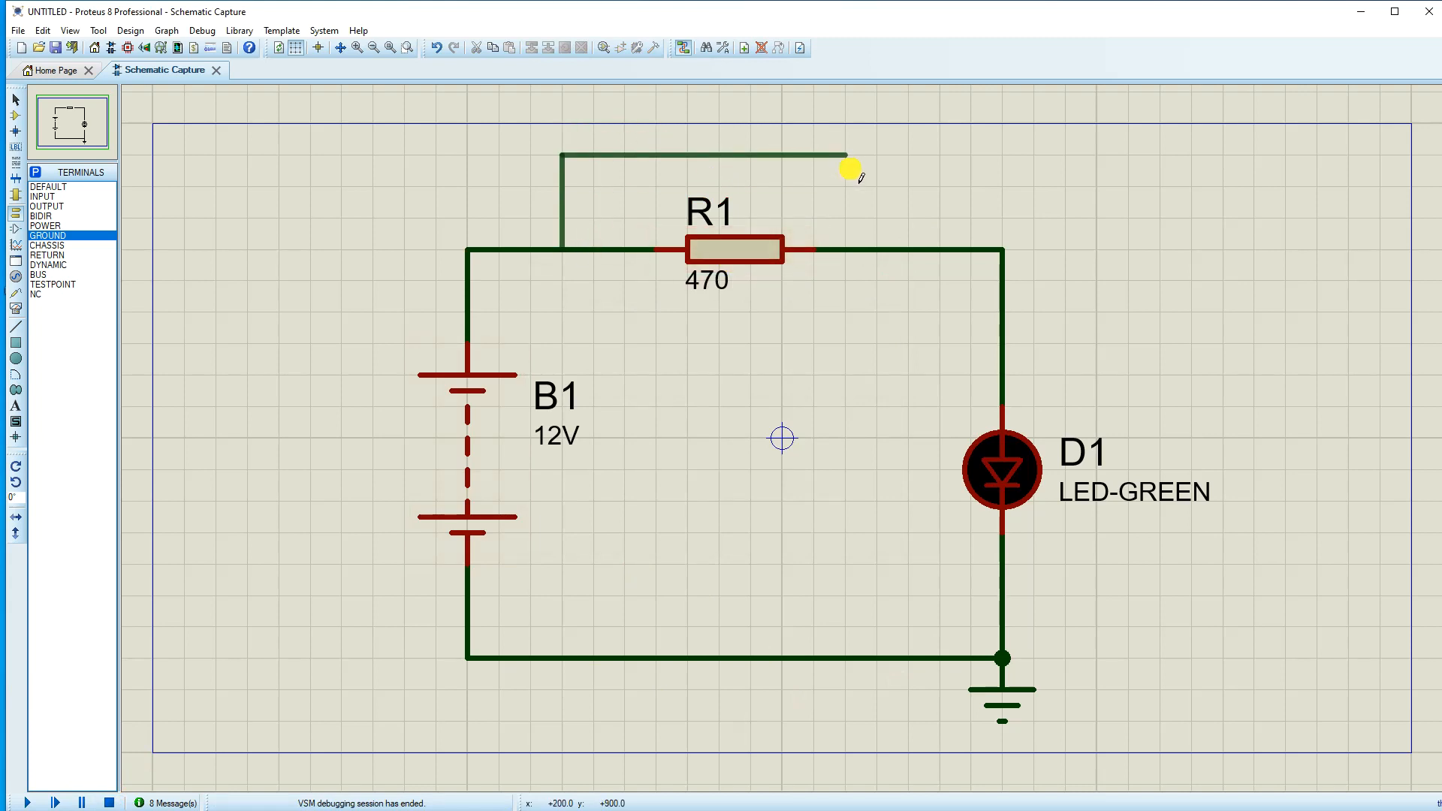
pyautogui.click(856, 248)
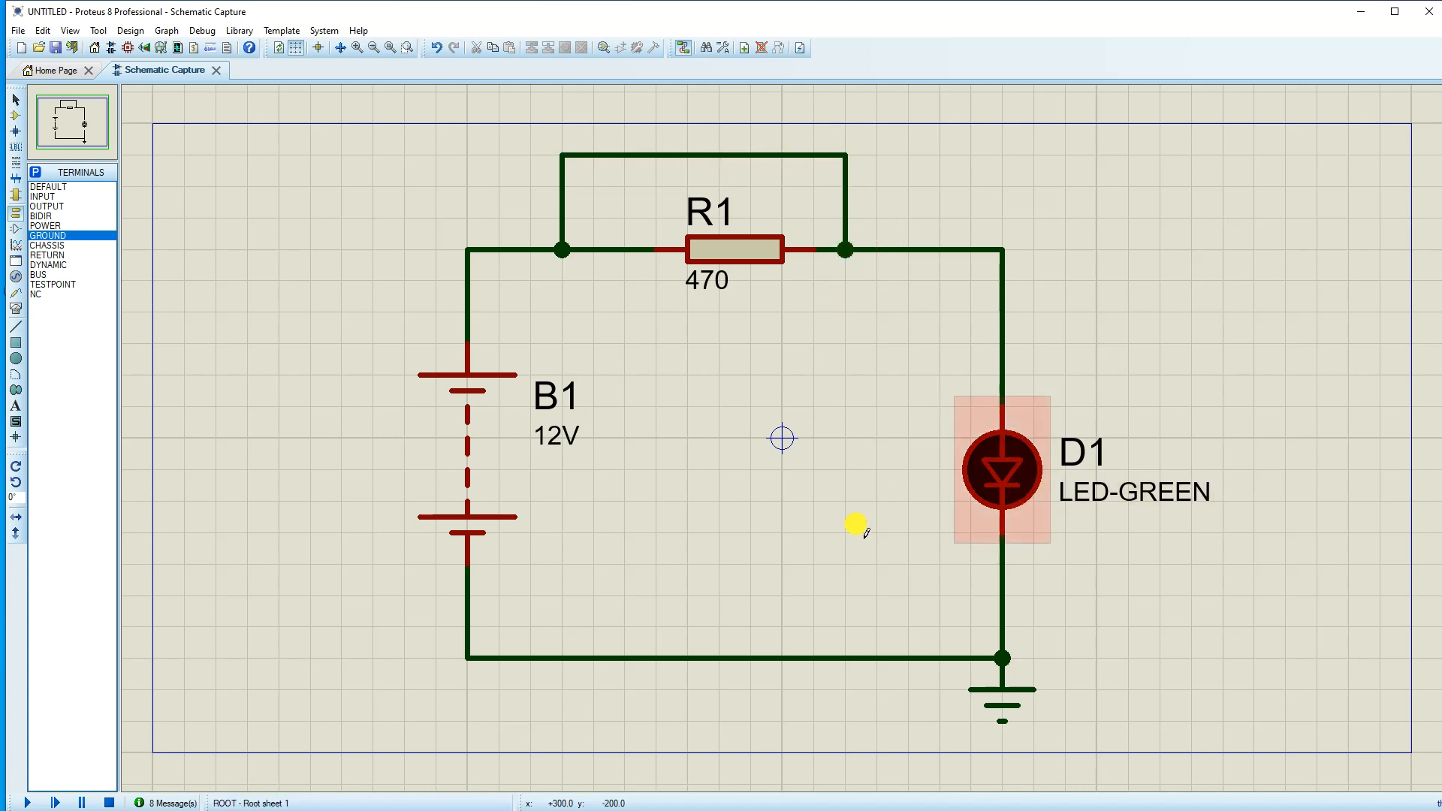
pyautogui.click(27, 803)
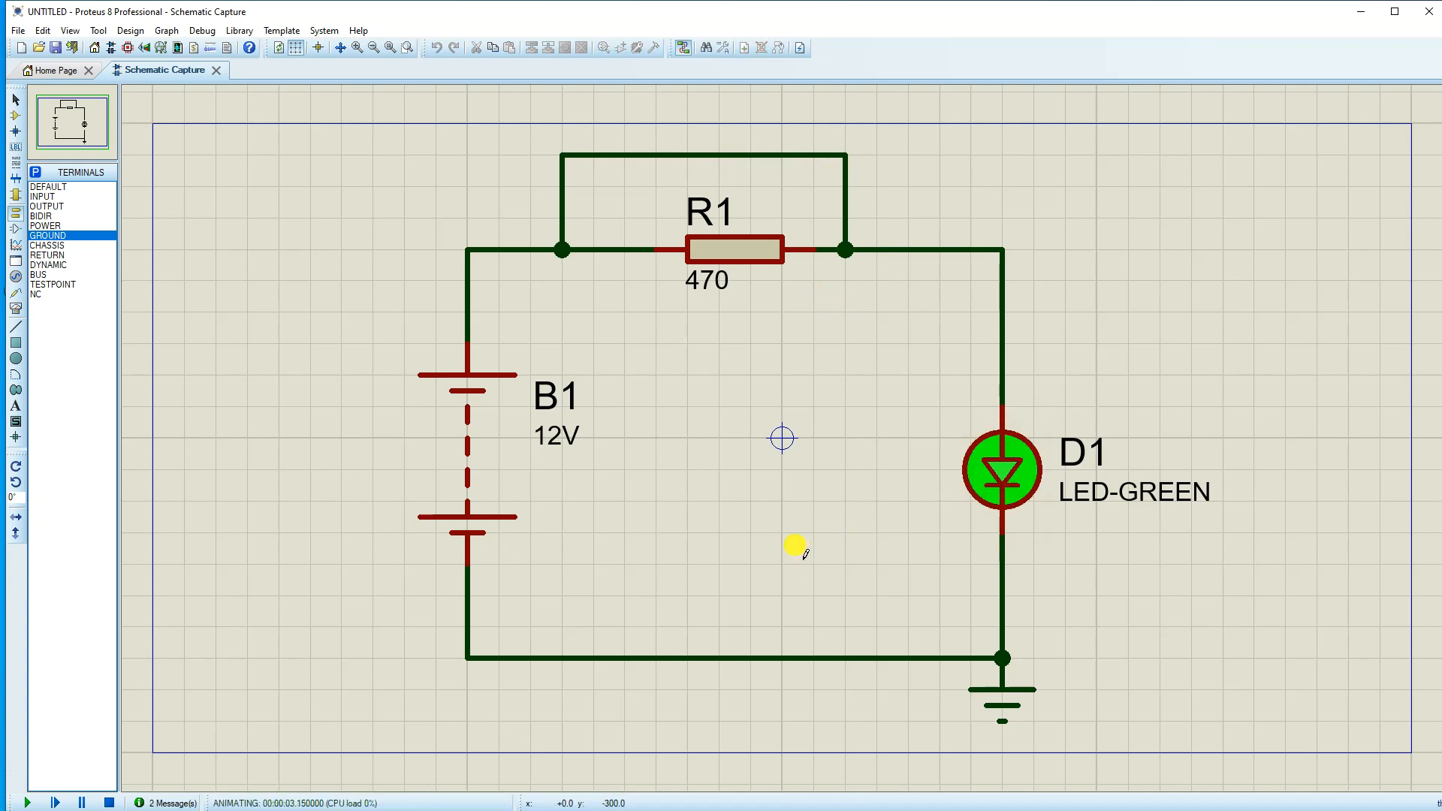
pyautogui.click(109, 803)
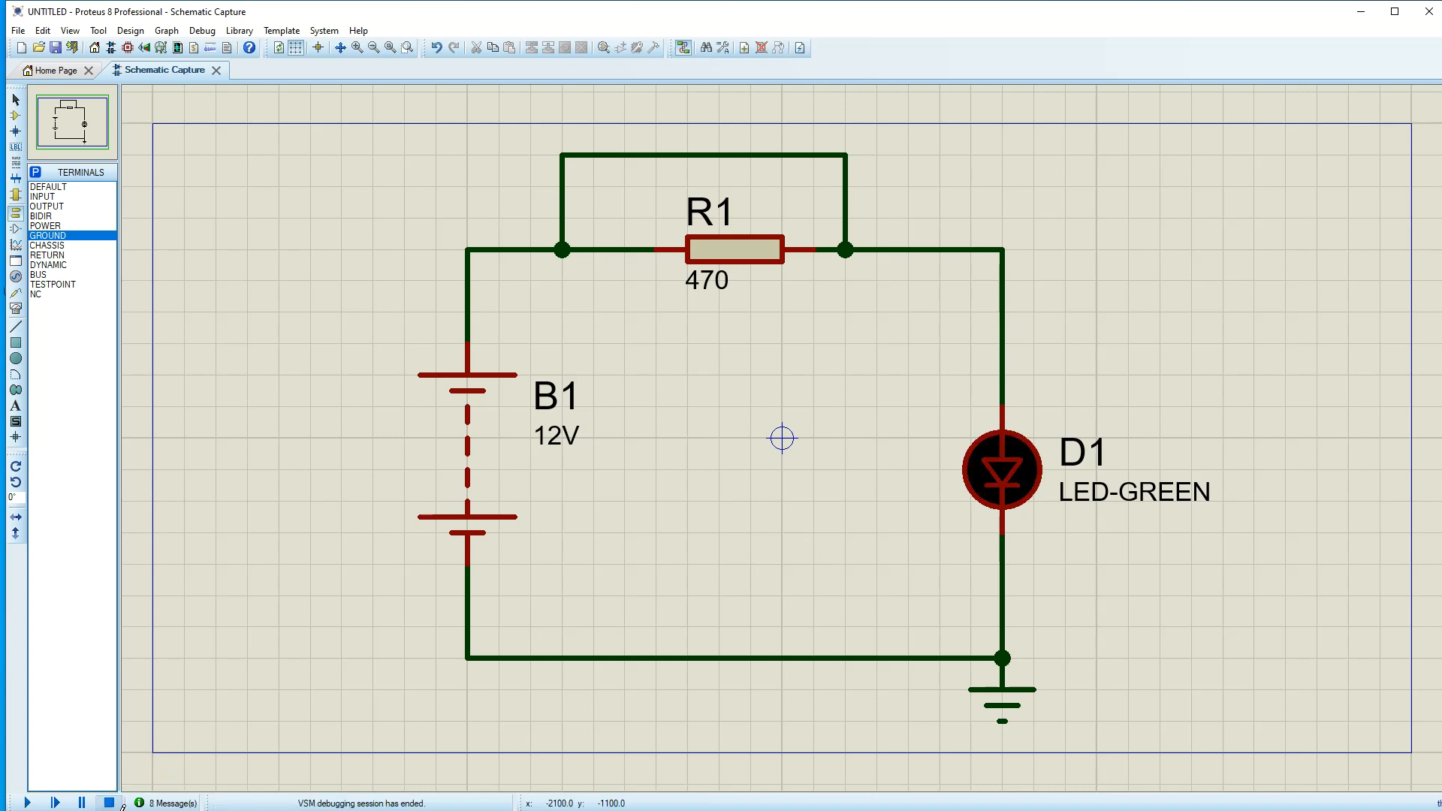
pyautogui.rightClick(651, 156)
pyautogui.click(706, 193)
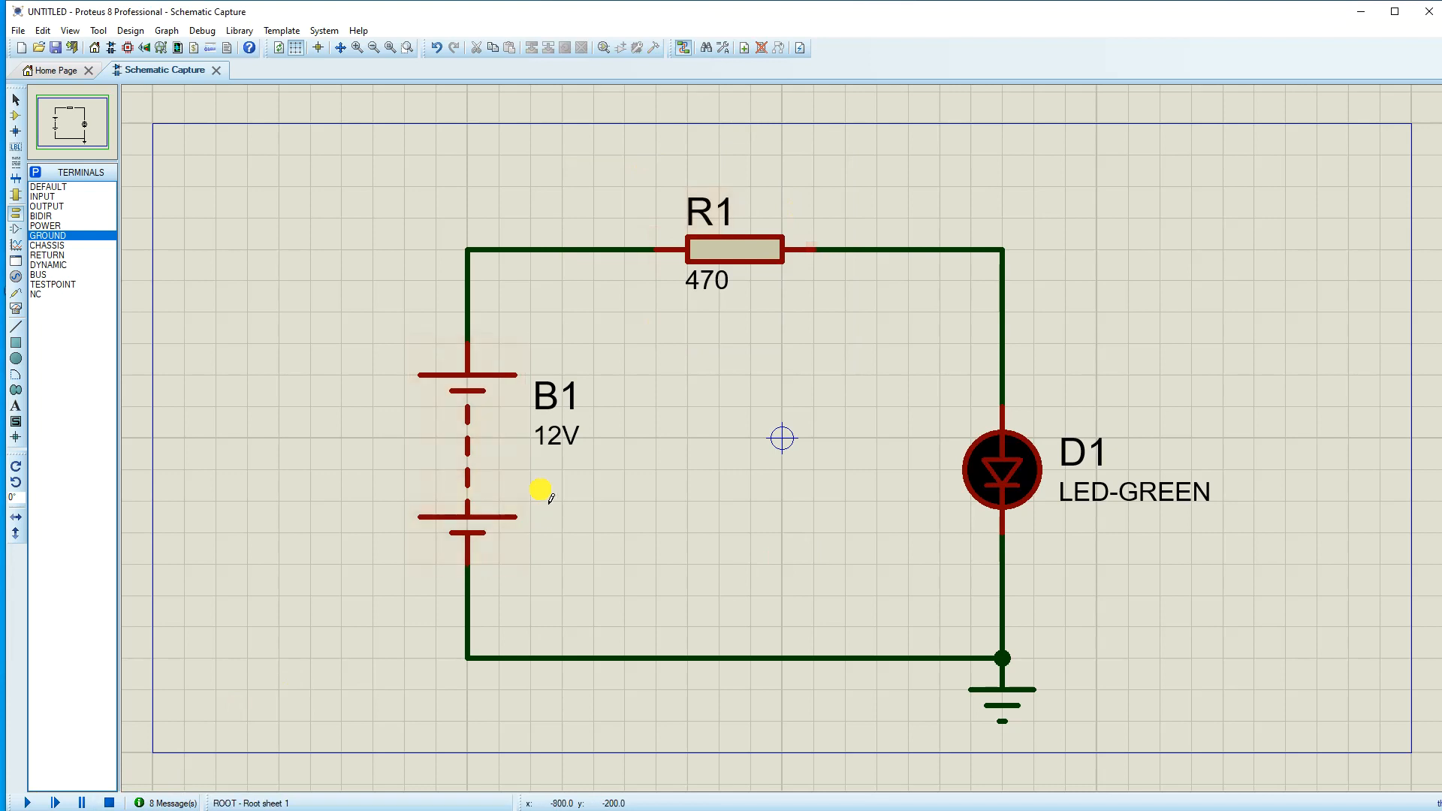
# Place a DC VOLTMETER instrument inside the loop, just to the left of LED D1
pyautogui.click(17, 310)
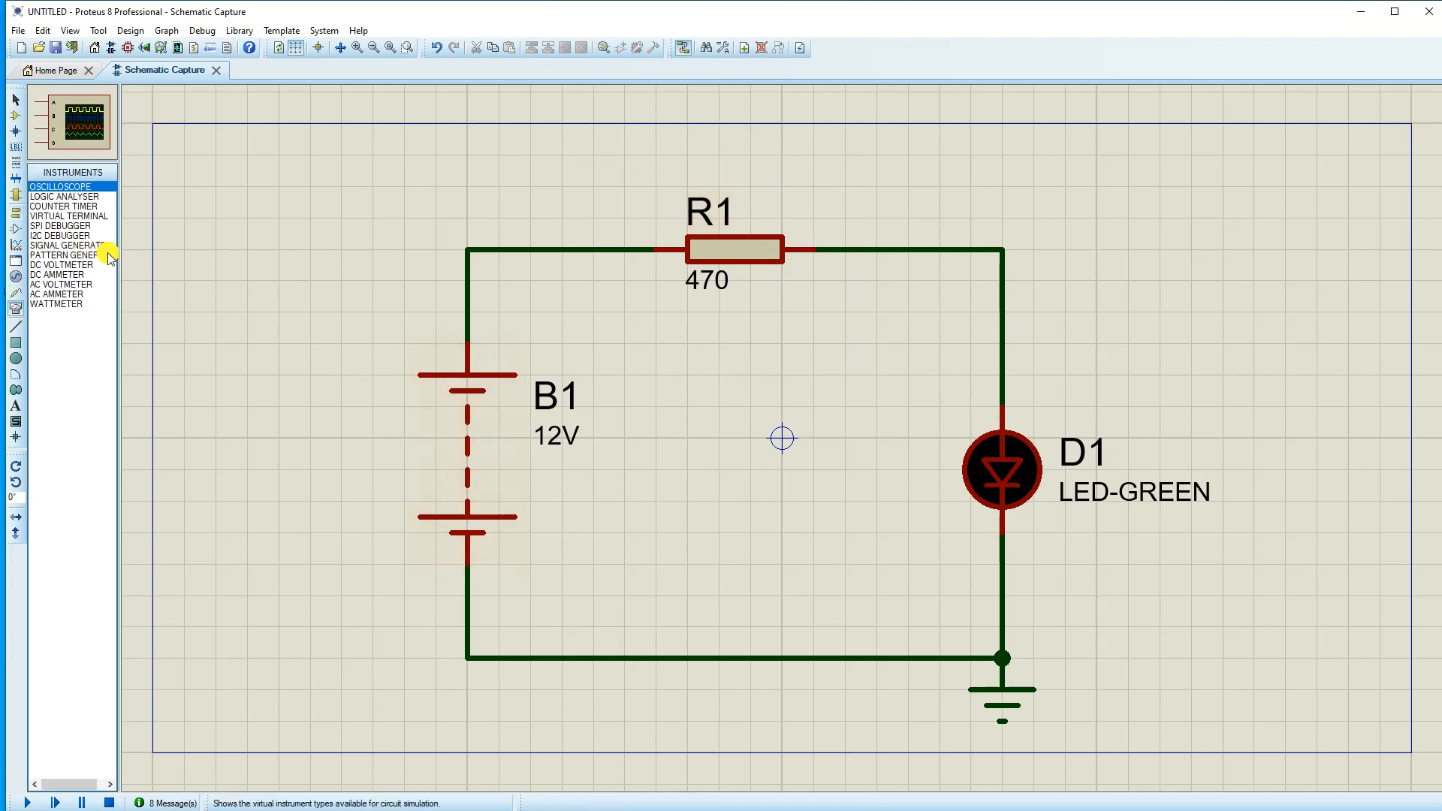
pyautogui.click(79, 265)
pyautogui.click(945, 453)
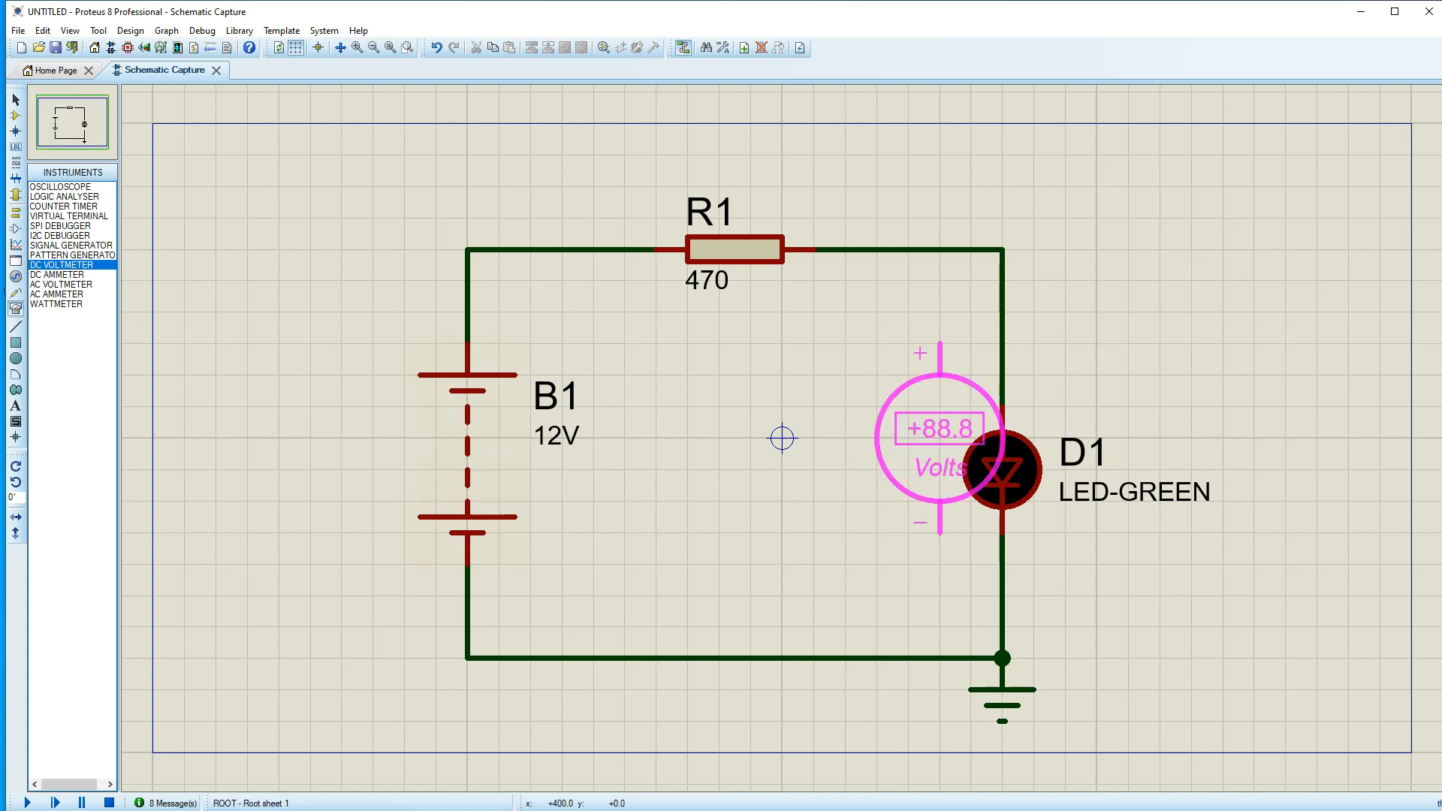
pyautogui.click(876, 469)
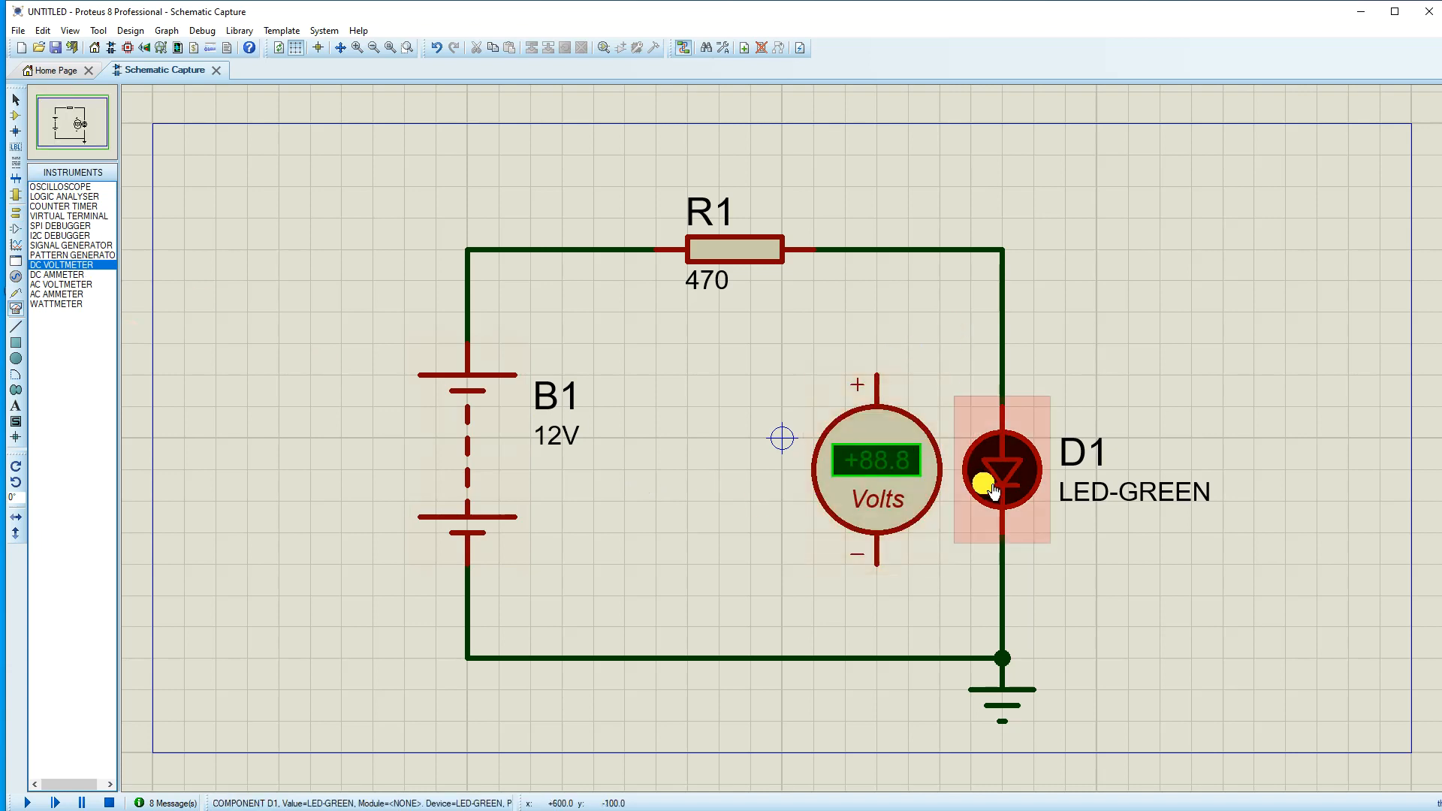
# Shift the LED branch with its ground right four grid squares, delete the lower wire, and move the voltmeter two squares right
pyautogui.moveTo(939, 187); pyautogui.dragTo(1223, 753)
pyautogui.click(1031, 484)
pyautogui.moveTo(1031, 487); pyautogui.dragTo(1155, 486)
pyautogui.click(784, 732)
pyautogui.rightClick(852, 622)
pyautogui.rightClick(852, 622)
pyautogui.moveTo(889, 509); pyautogui.dragTo(952, 509)
# Wire the voltmeter in parallel with D1, and connect the battery's negative pin to the voltmeter's negative lead
pyautogui.click(951, 366)
pyautogui.click(940, 377)
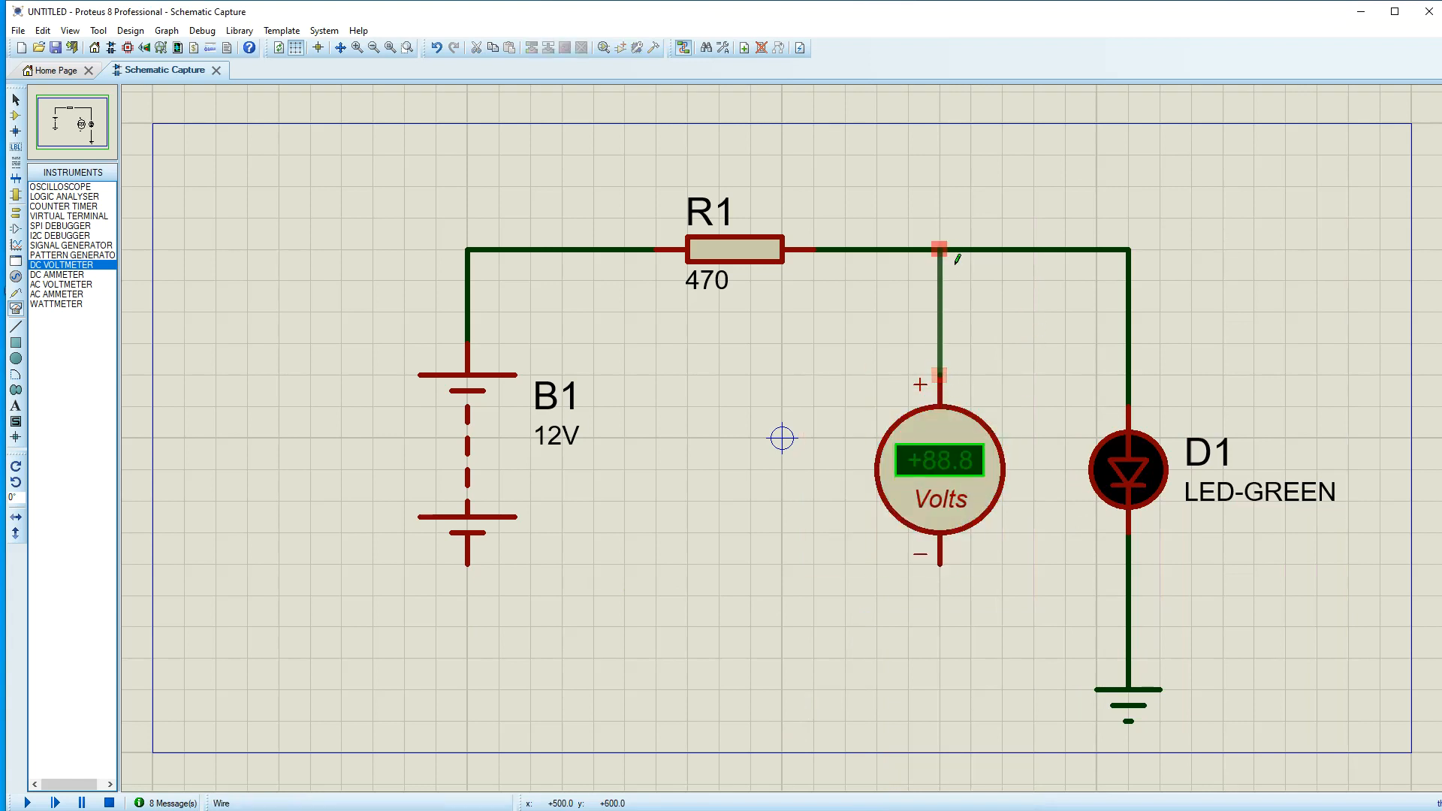
pyautogui.click(940, 250)
pyautogui.click(940, 565)
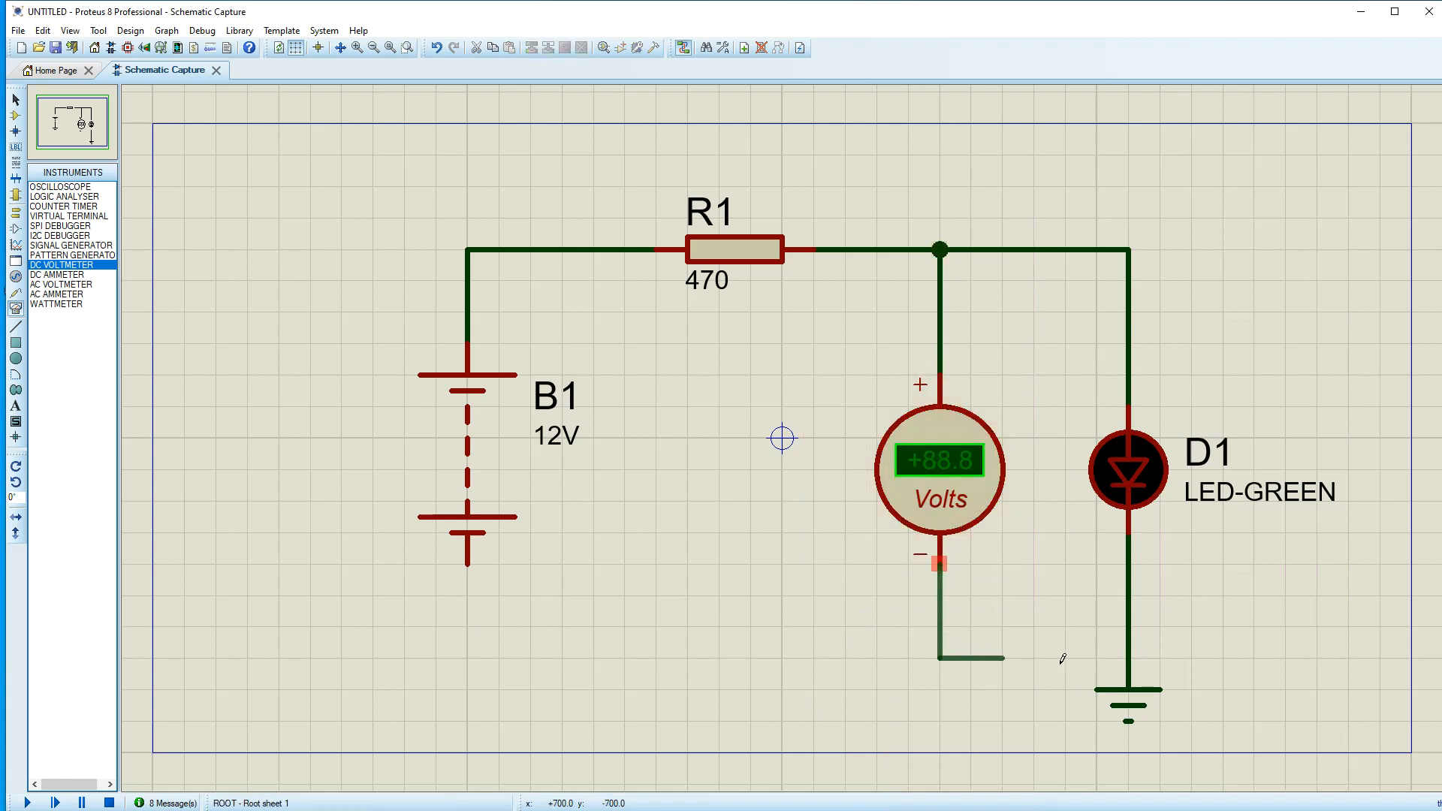
pyautogui.click(1129, 627)
pyautogui.moveTo(940, 626); pyautogui.dragTo(467, 565)
# Move the voltmeter and the LED up one grid square, and briefly simulate the circuit to read the LED voltage
pyautogui.click(949, 435)
pyautogui.moveTo(950, 435); pyautogui.dragTo(949, 403)
pyautogui.click(1134, 469)
pyautogui.moveTo(1134, 470); pyautogui.dragTo(1134, 437)
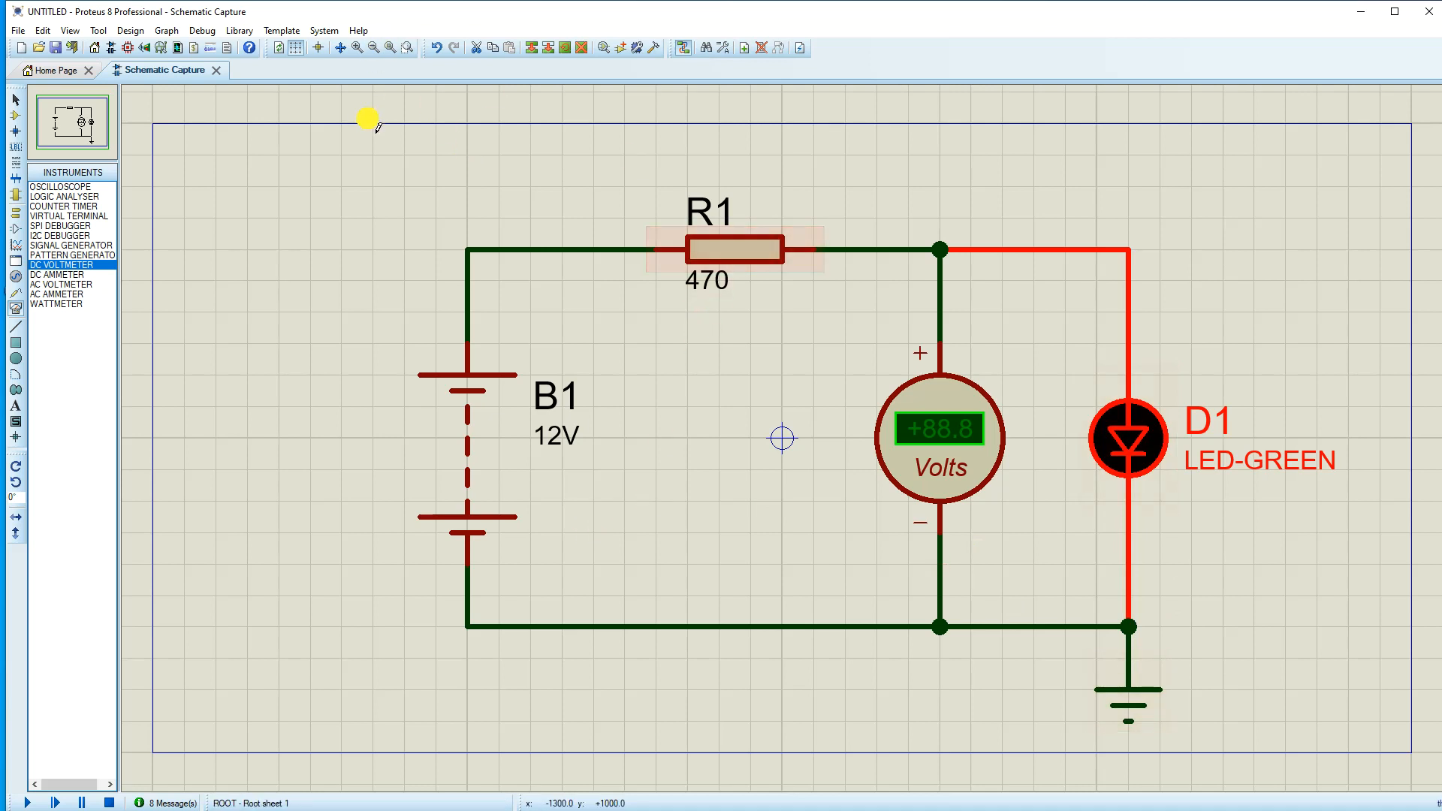
pyautogui.click(418, 136)
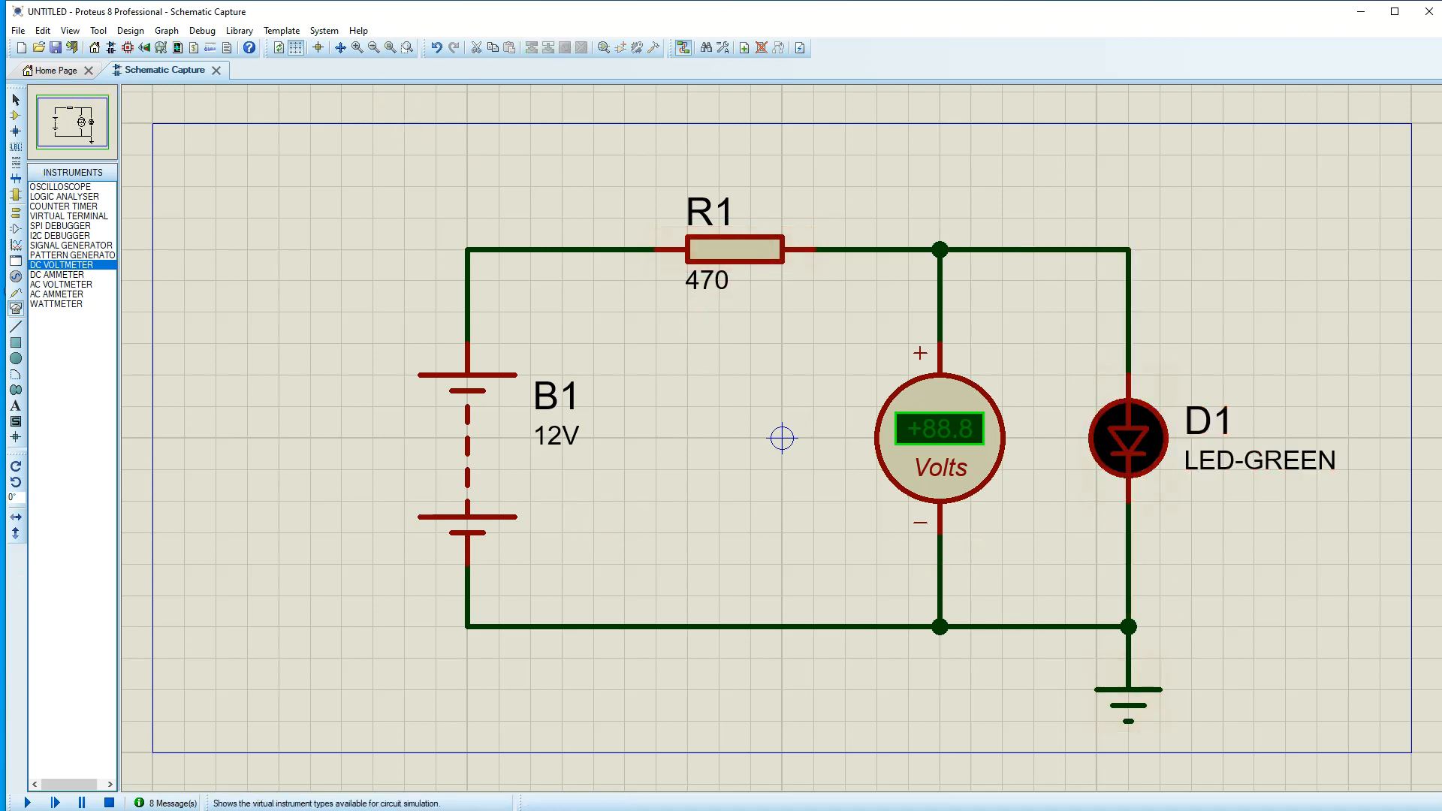
pyautogui.click(24, 803)
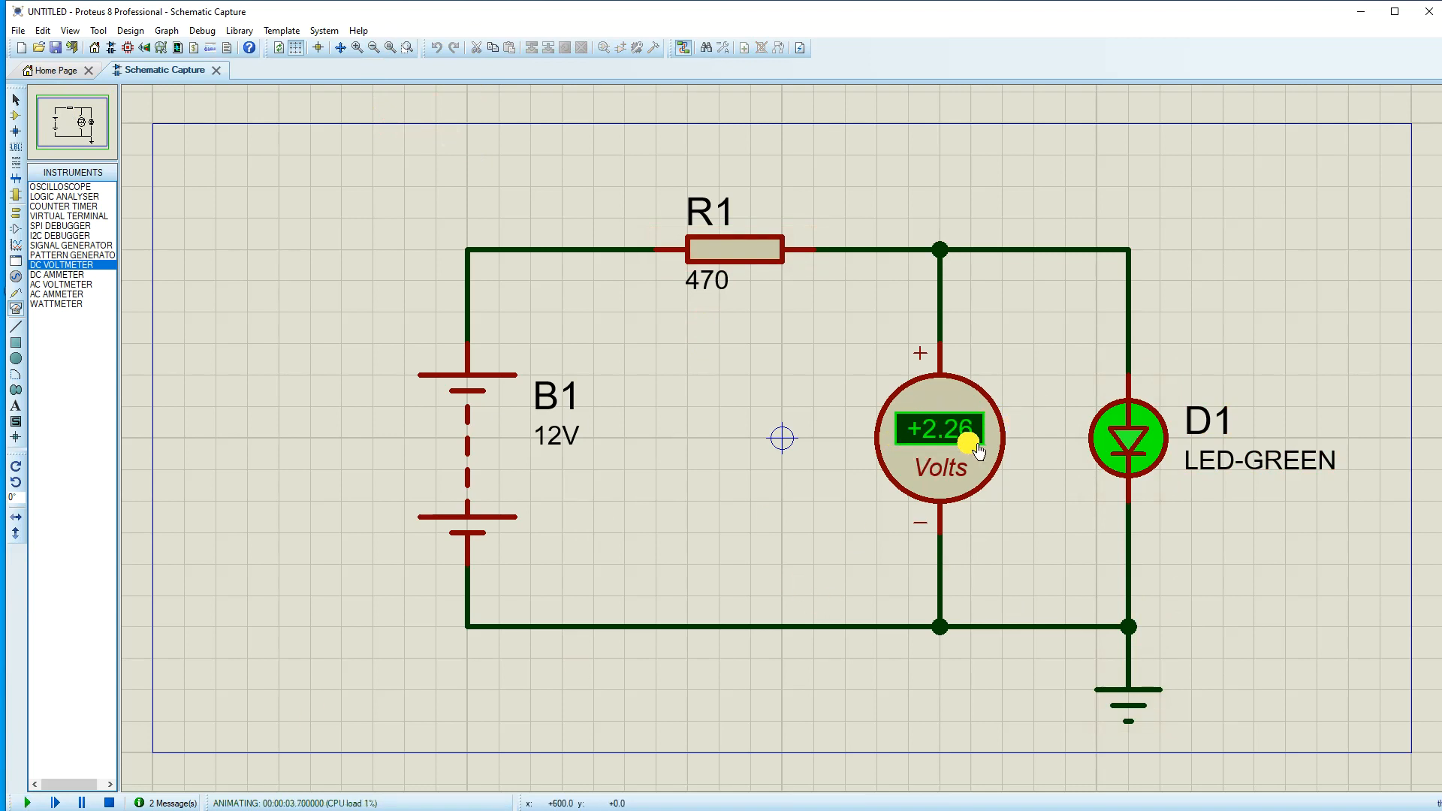
pyautogui.click(108, 803)
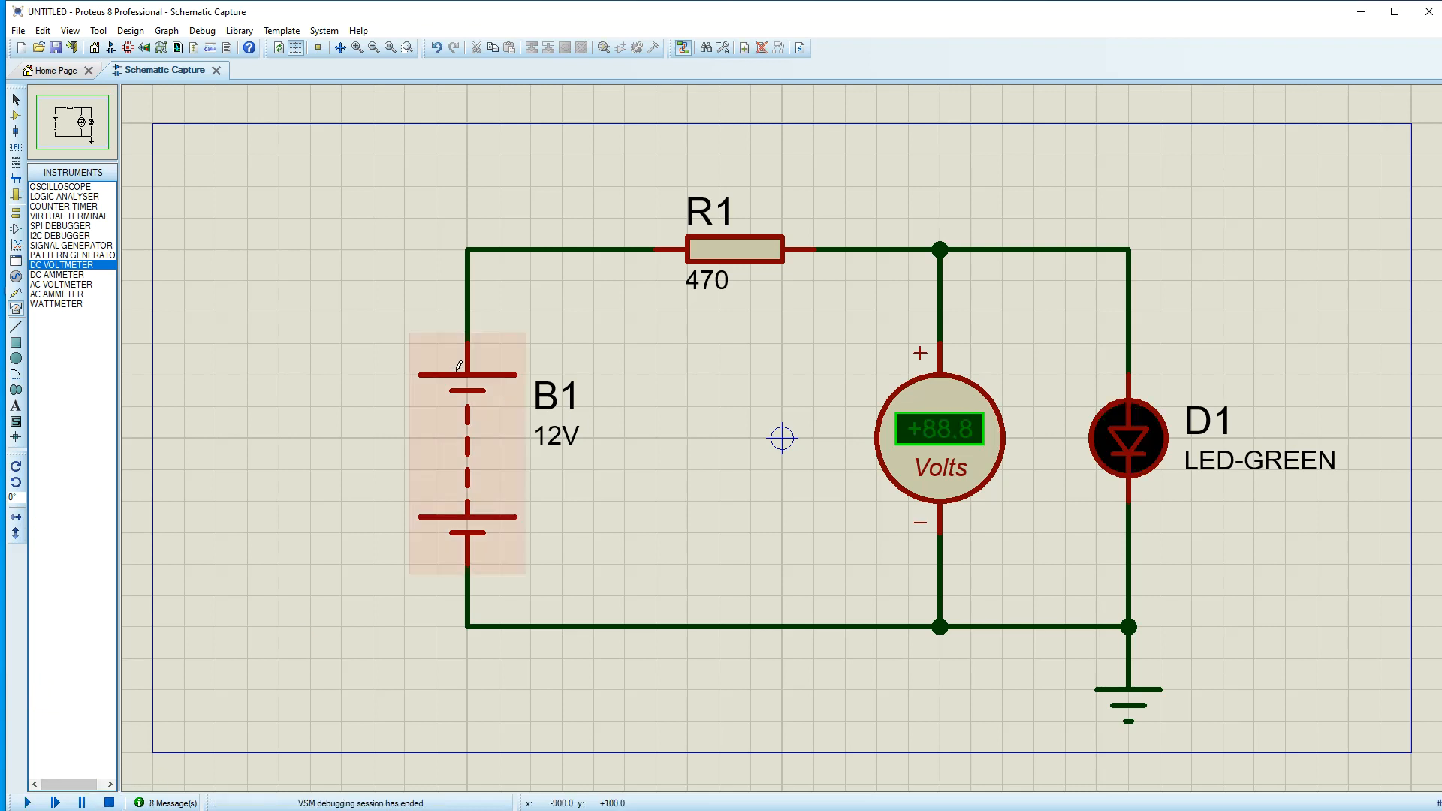
# Place a second DC VOLTMETER to the left of battery B1
pyautogui.click(43, 266)
pyautogui.click(377, 471)
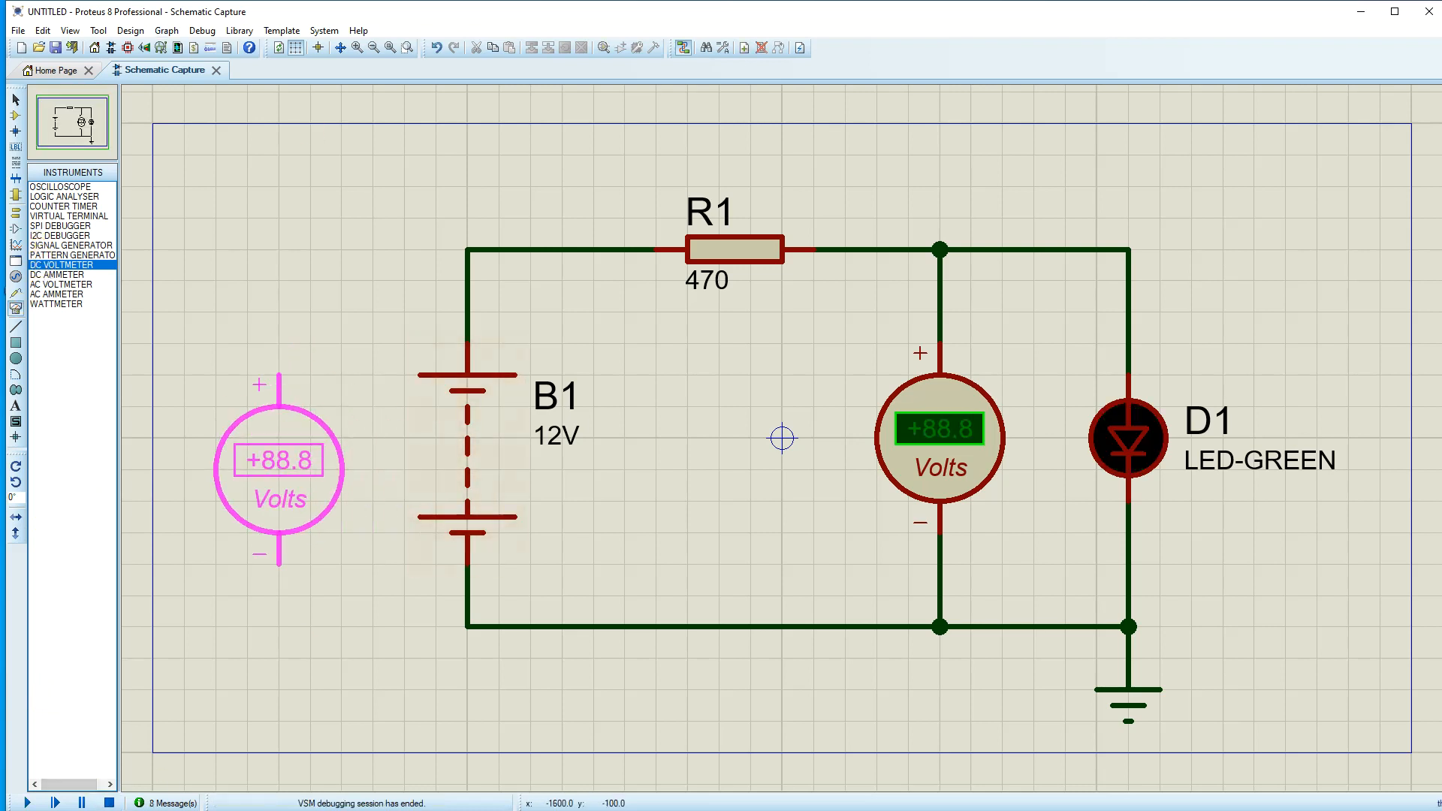
pyautogui.click(279, 469)
# Wire the second voltmeter in parallel with B1, and briefly simulate the circuit to read both voltages
pyautogui.click(294, 379)
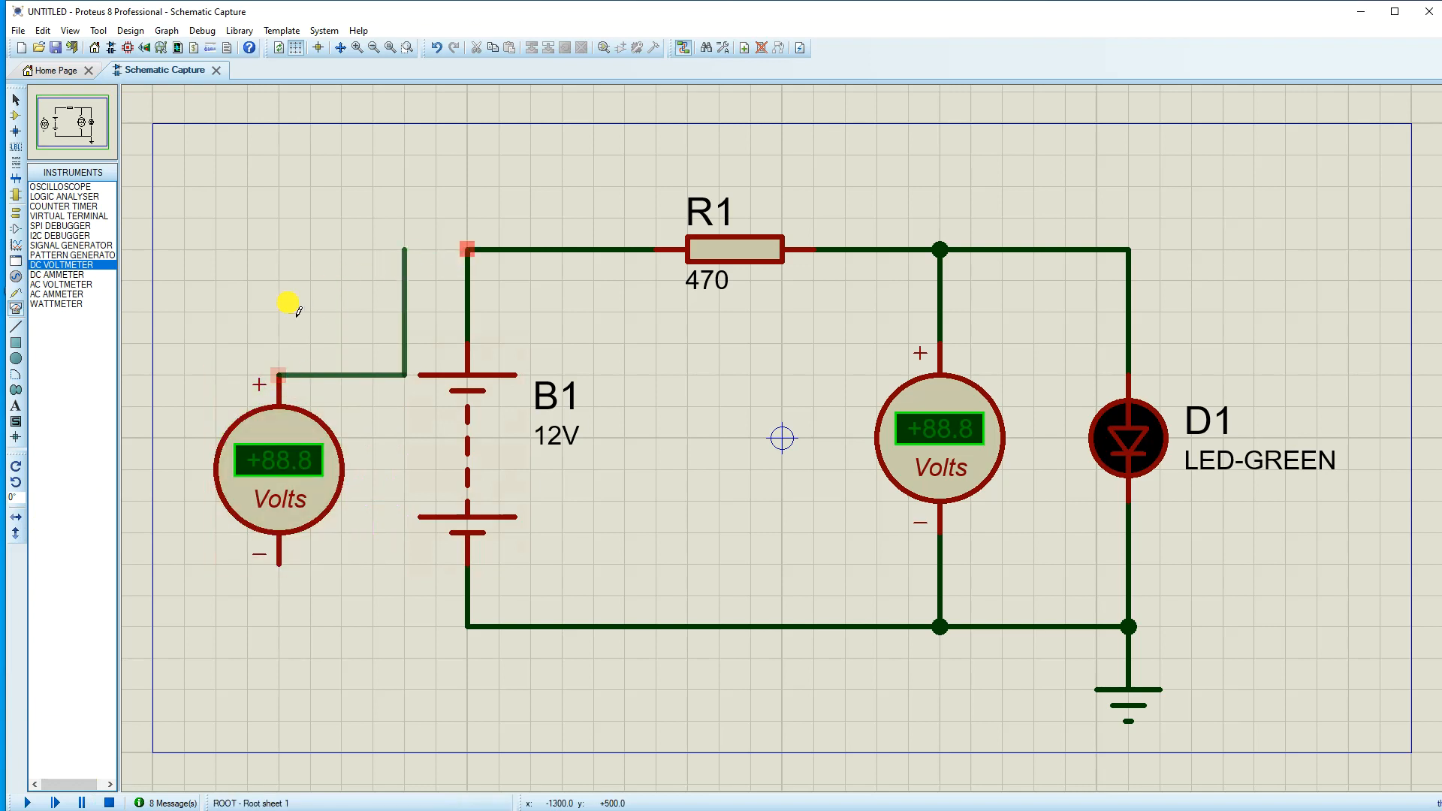
pyautogui.click(467, 249)
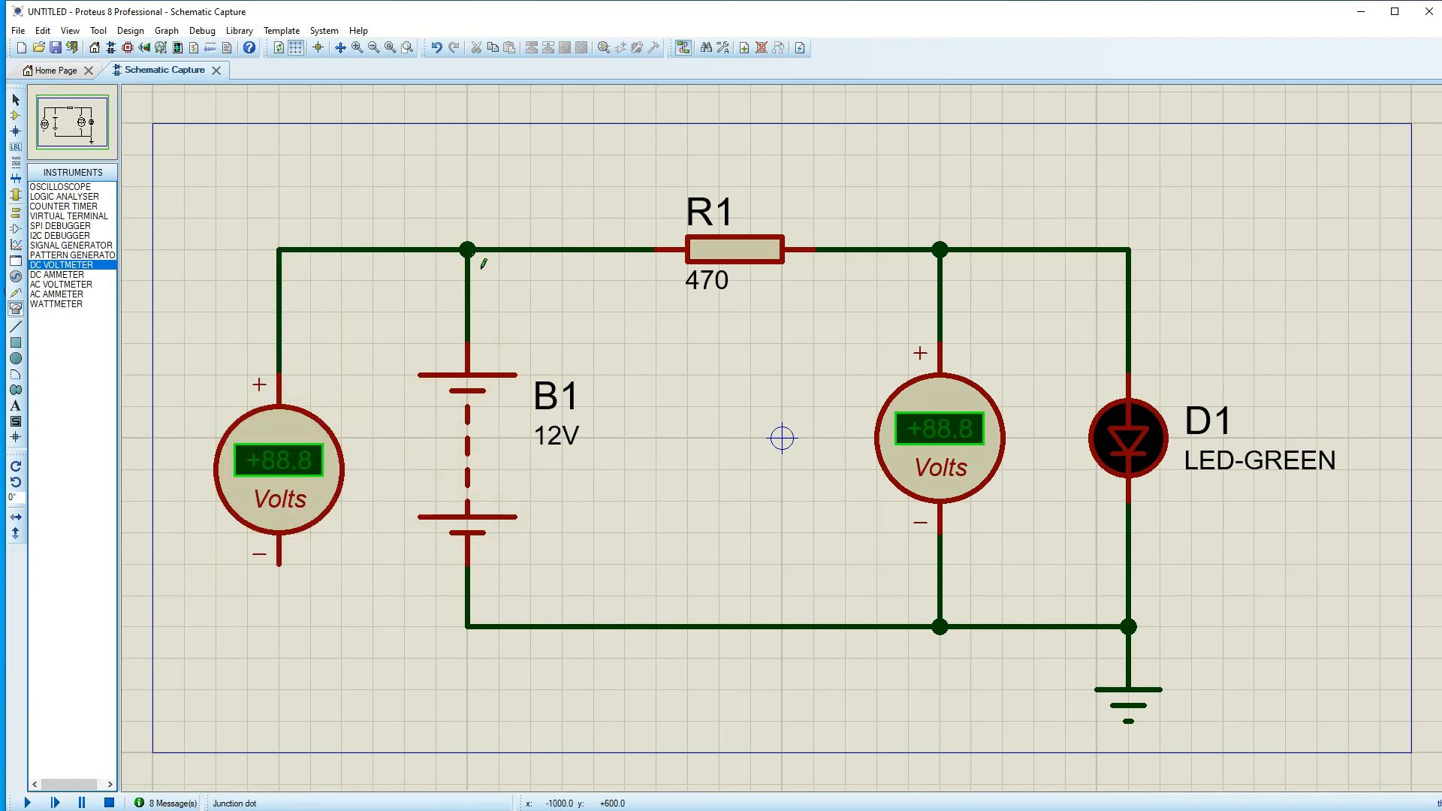
pyautogui.click(290, 581)
pyautogui.click(477, 631)
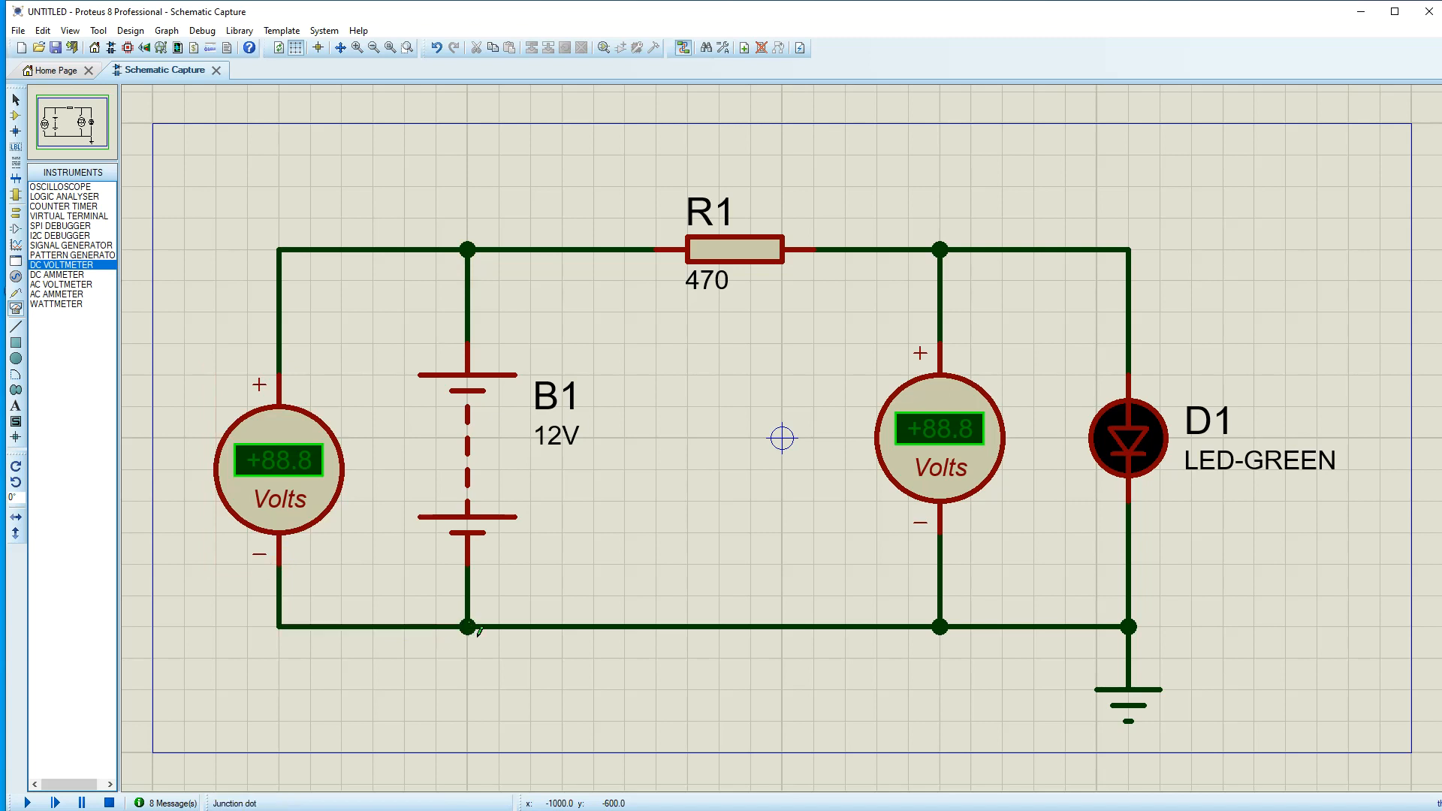
pyautogui.click(28, 803)
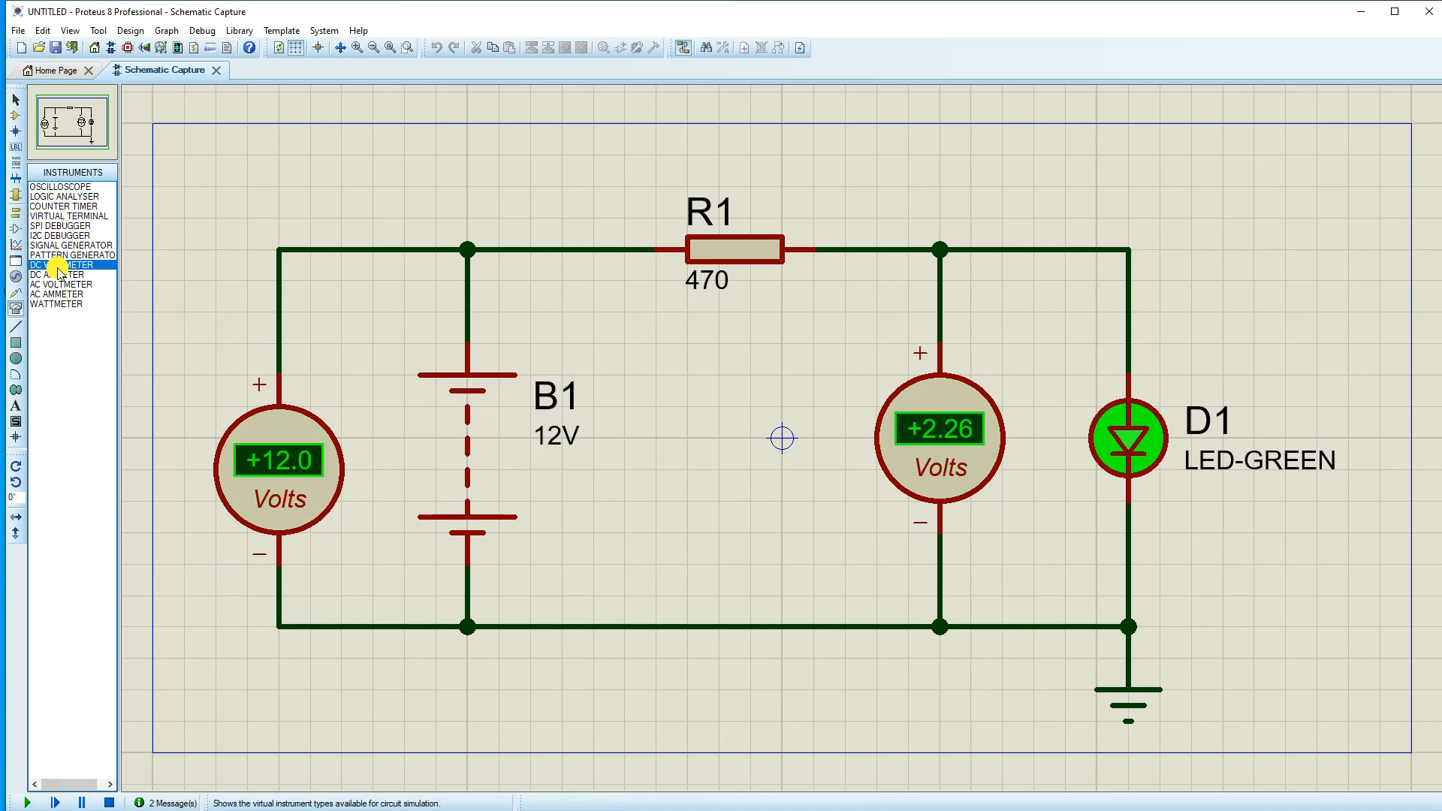
pyautogui.click(110, 803)
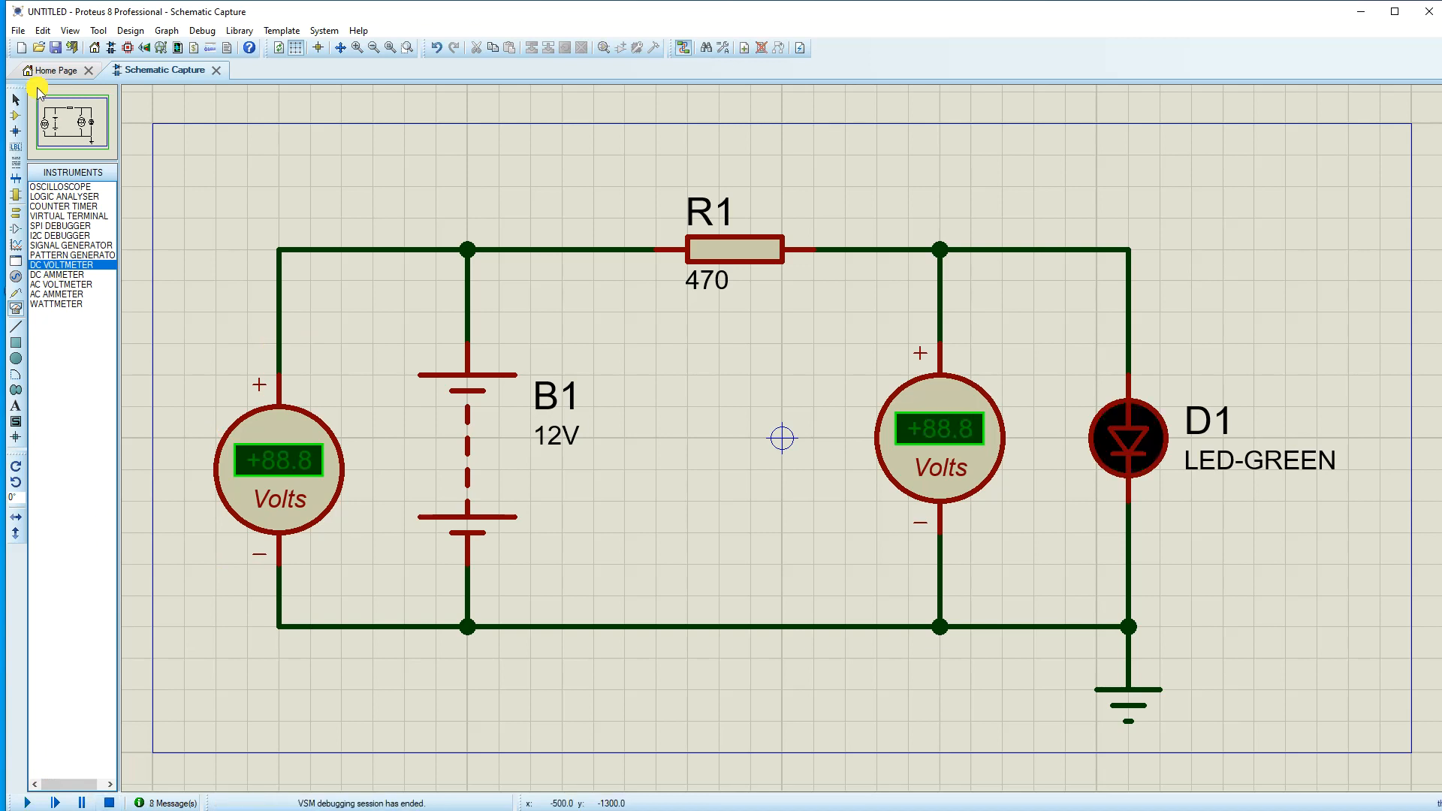
# Place a third DC voltmeter, rotated 90°, above resistor R1 with its positive lead facing the battery side
pyautogui.click(572, 125)
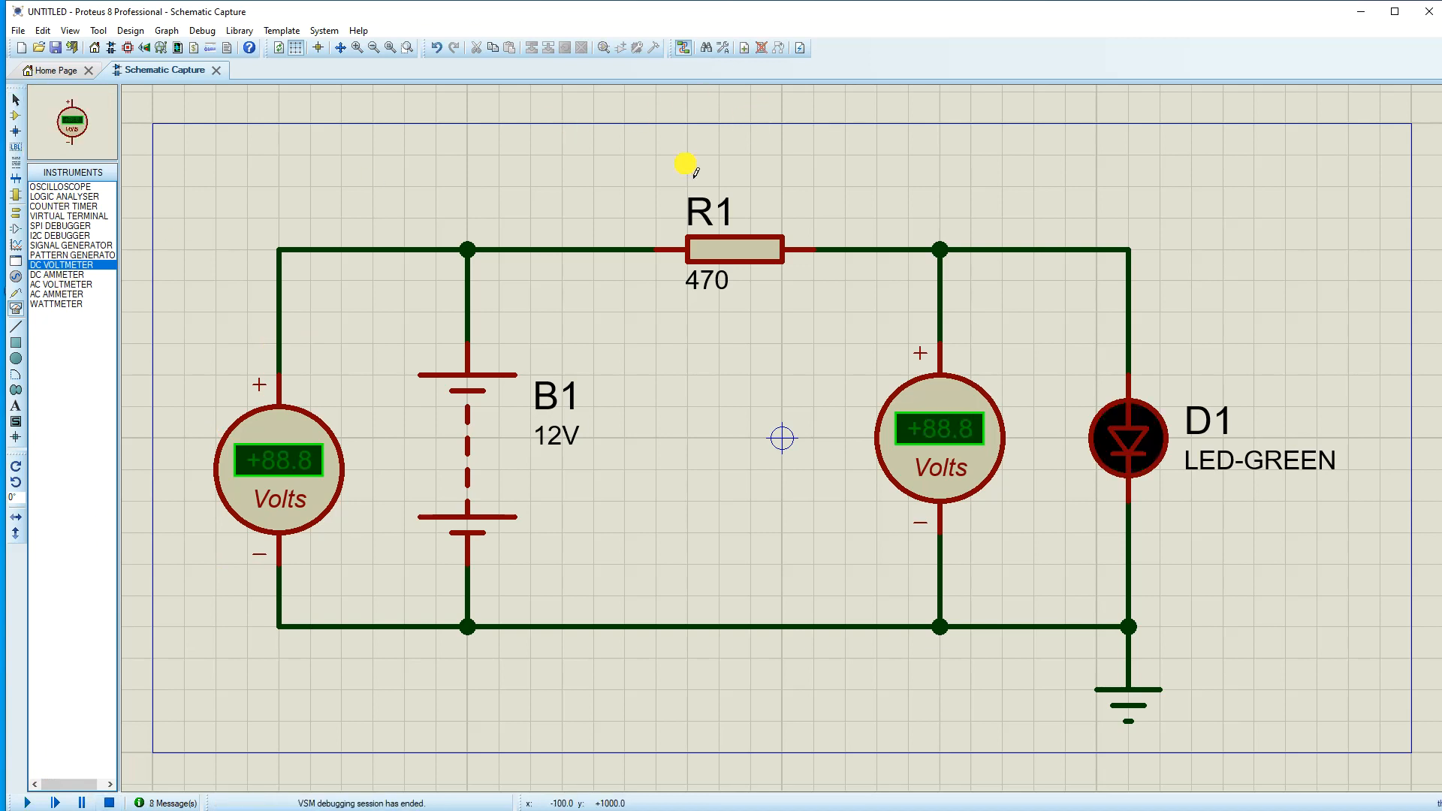
pyautogui.click(660, 180)
pyautogui.press('KP_Add')
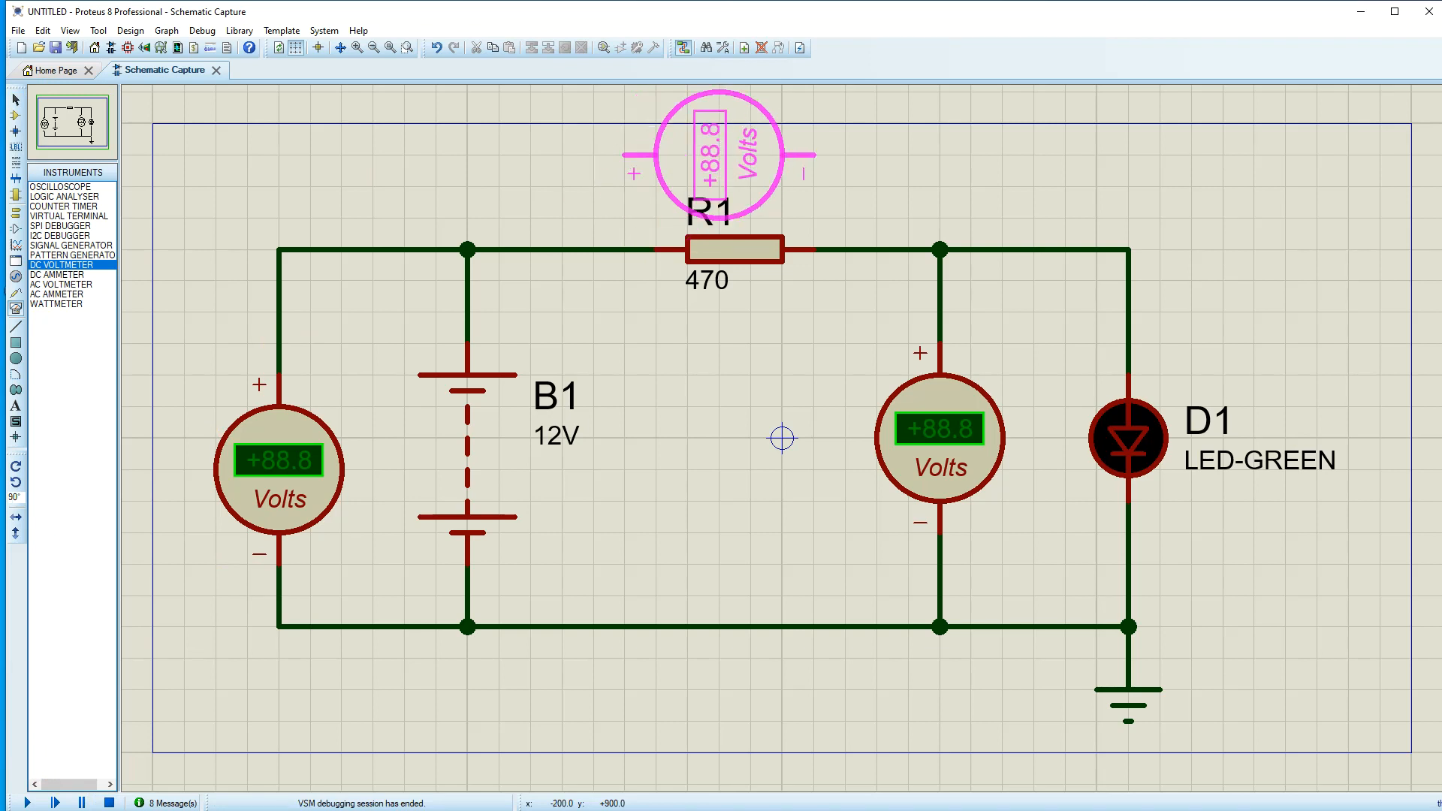
pyautogui.click(718, 155)
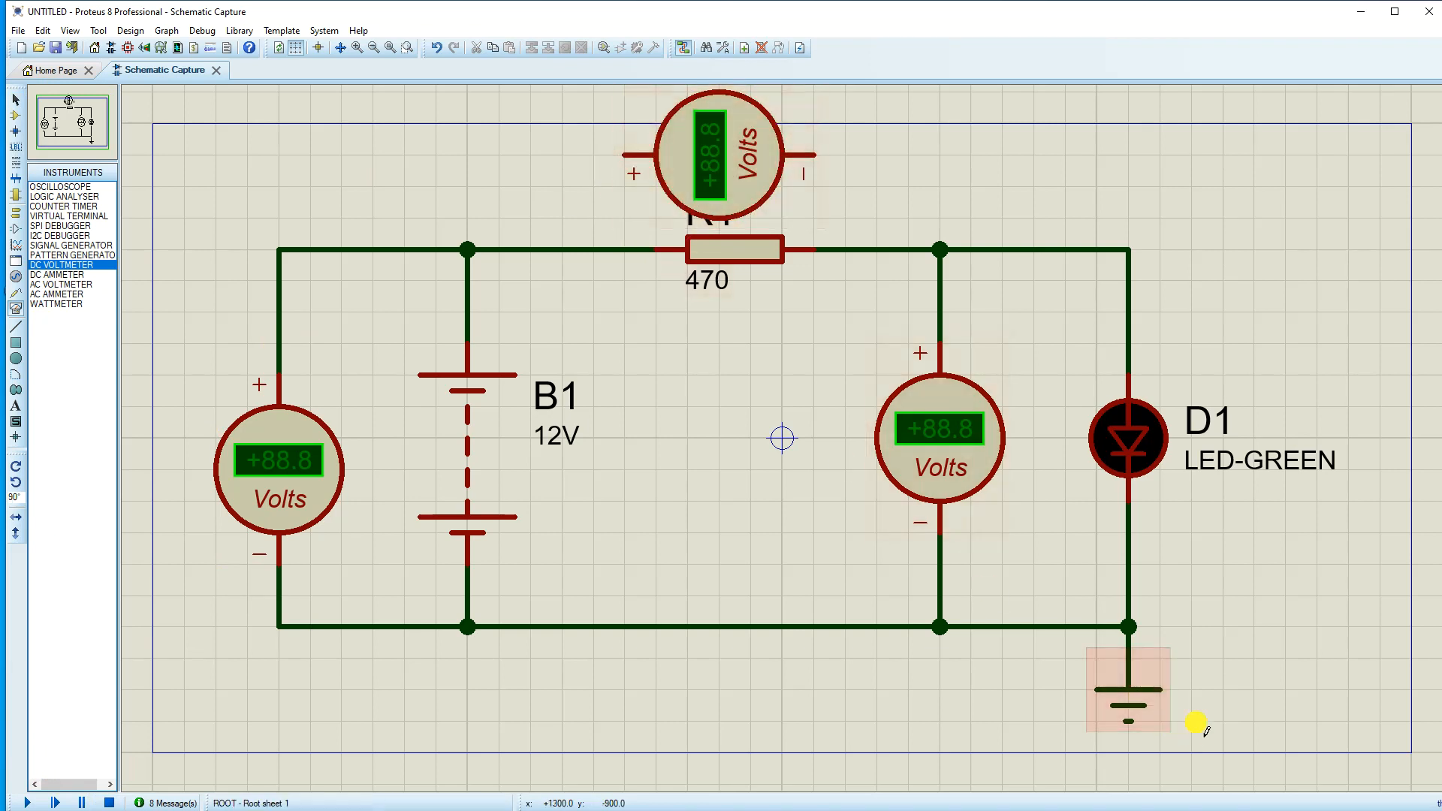
# Move R1 with the upper wires down one grid square, and the lower wires with the ground up one square
pyautogui.moveTo(1191, 312); pyautogui.dragTo(215, 186)
pyautogui.moveTo(723, 262); pyautogui.dragTo(721, 297)
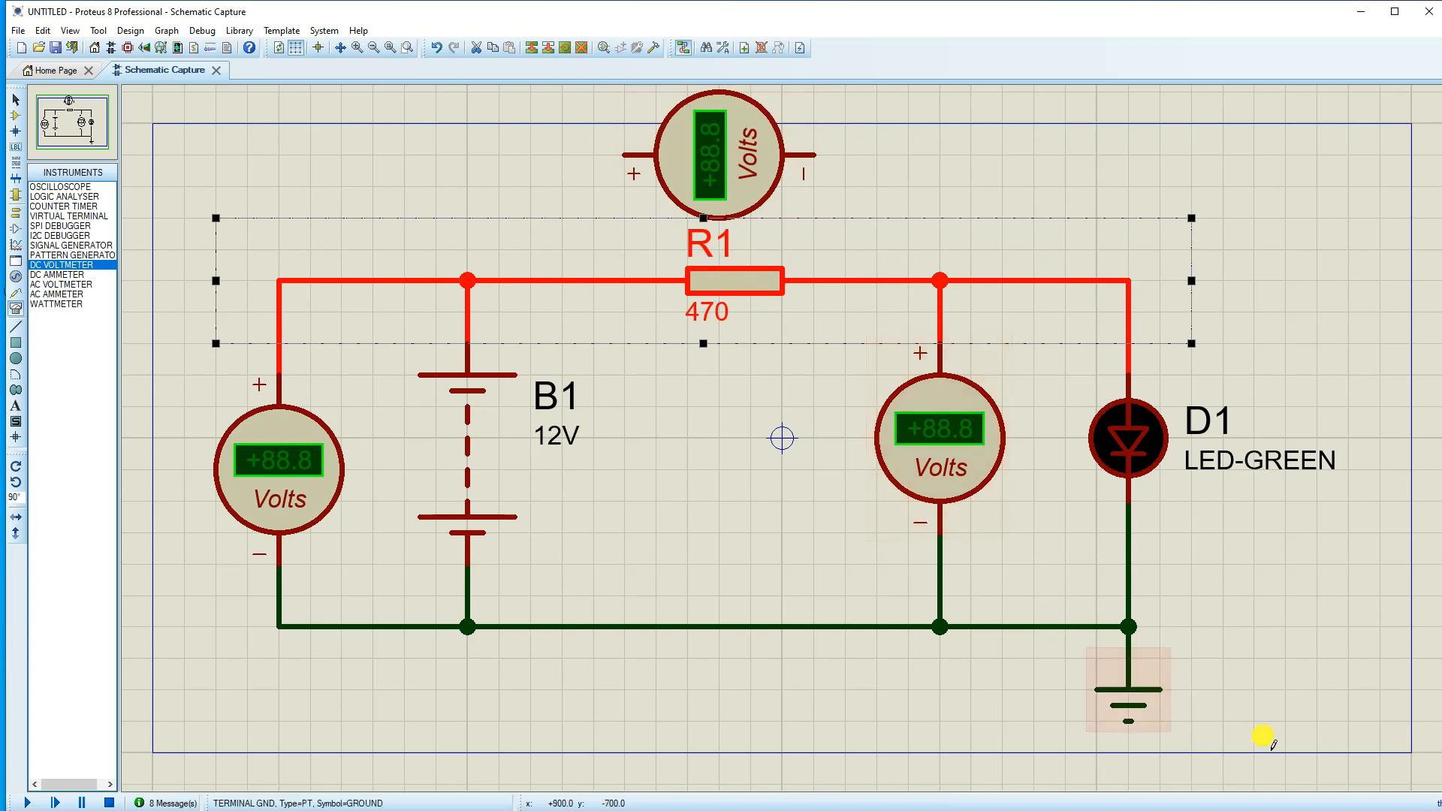
pyautogui.moveTo(1253, 721); pyautogui.dragTo(248, 578)
pyautogui.moveTo(533, 636); pyautogui.dragTo(536, 609)
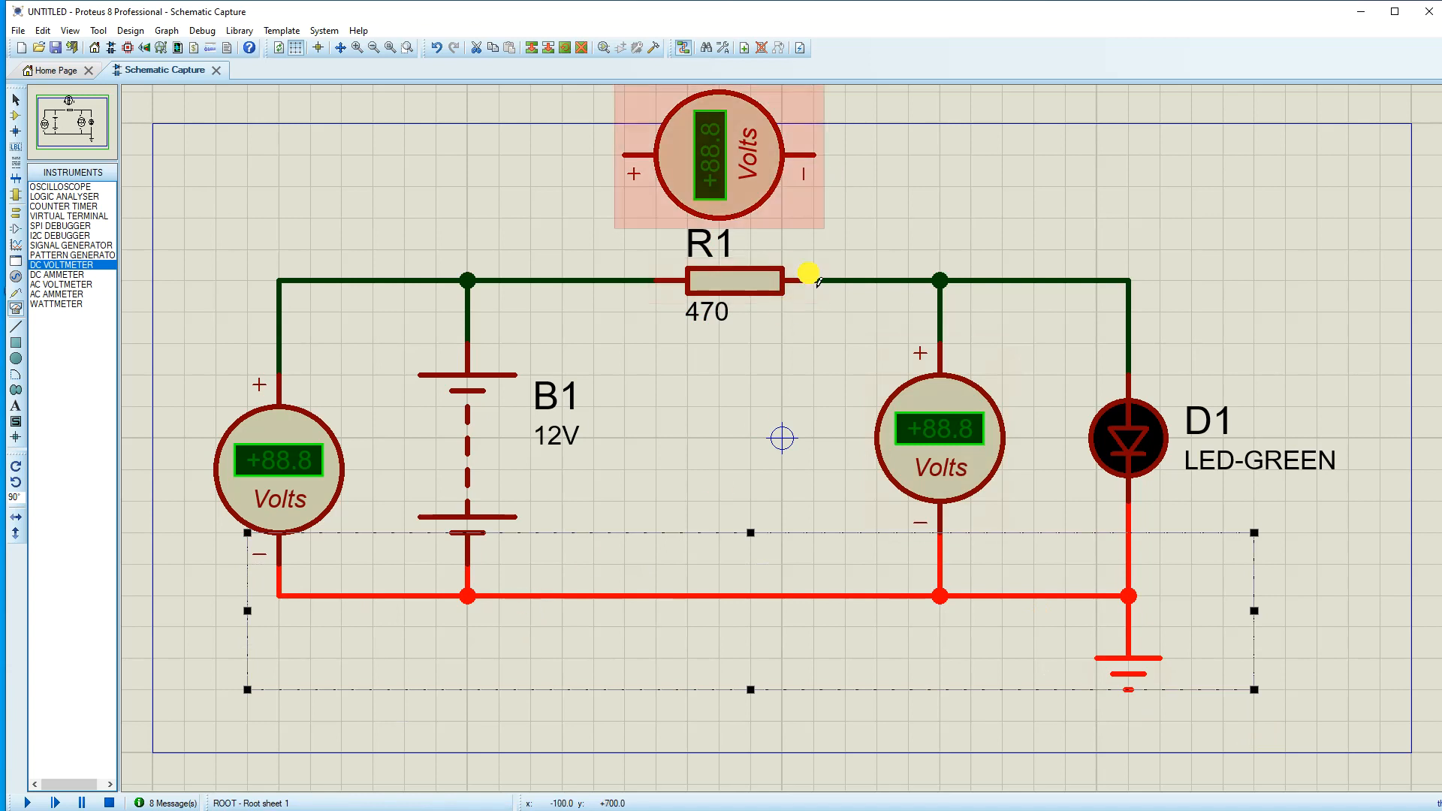
pyautogui.click(1314, 740)
# Move the whole wired circuit down two grid squares and the unwired voltmeter above R1 down one square
pyautogui.moveTo(1349, 752); pyautogui.dragTo(168, 150)
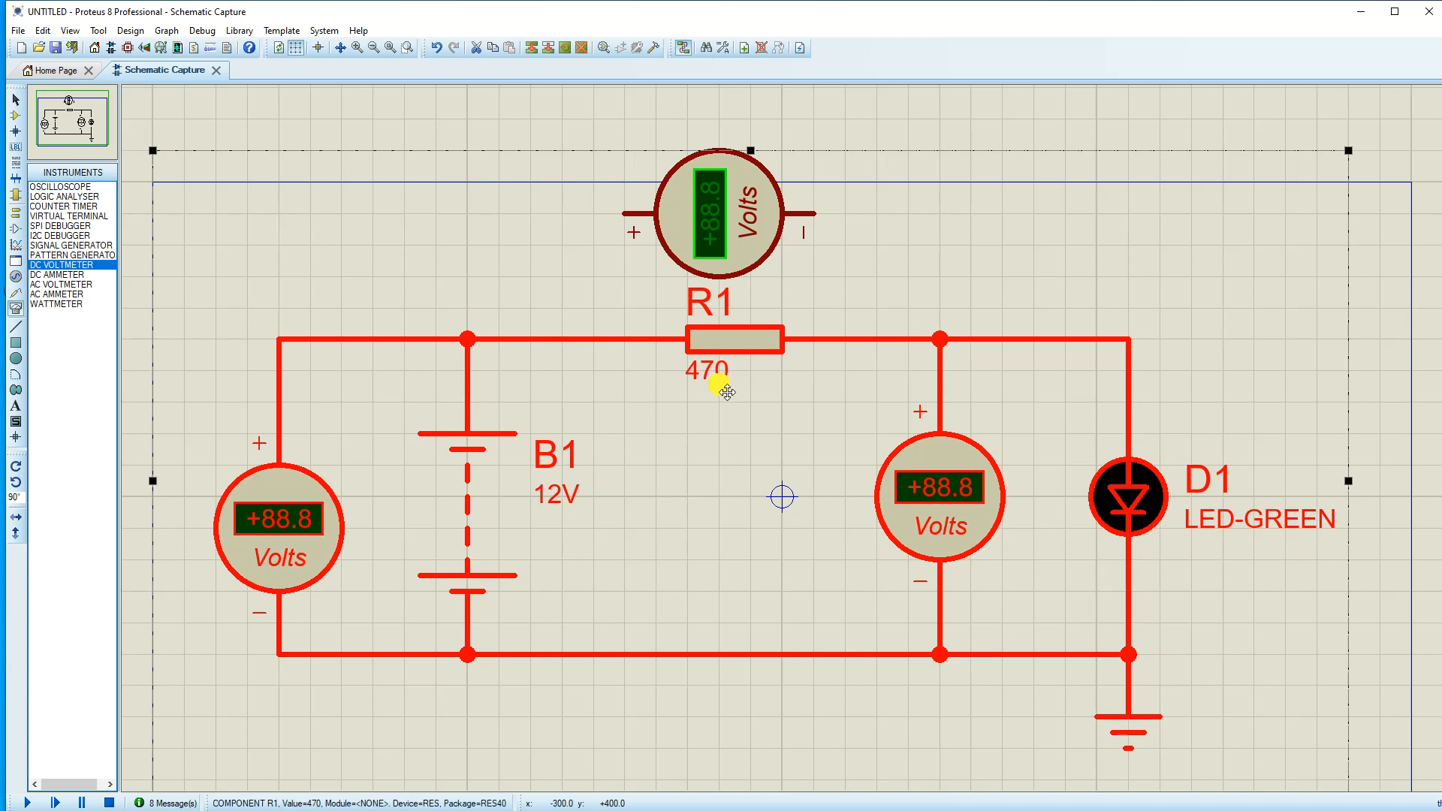
pyautogui.moveTo(724, 404); pyautogui.dragTo(726, 425)
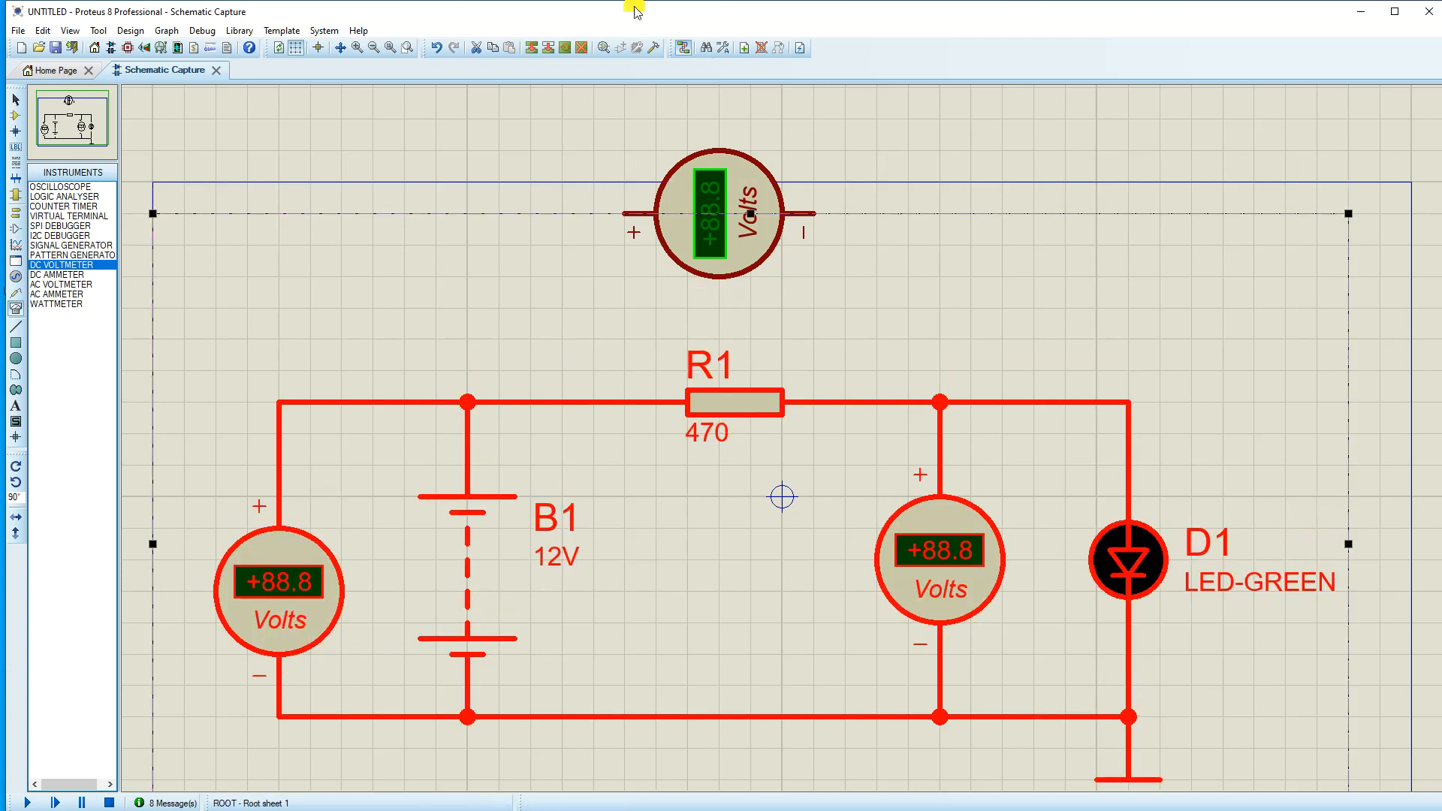
pyautogui.click(390, 50)
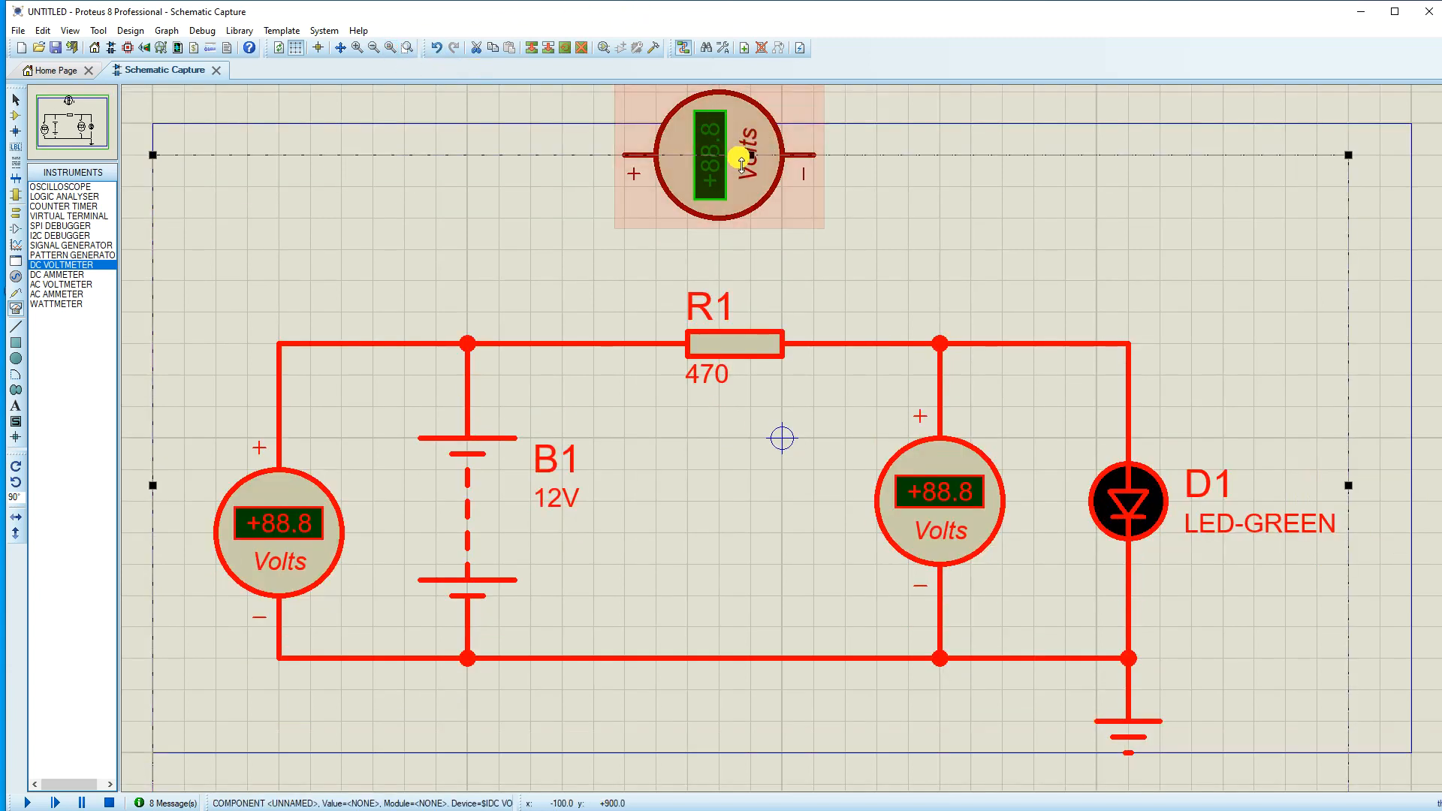
pyautogui.click(740, 124)
pyautogui.moveTo(740, 124); pyautogui.dragTo(753, 178)
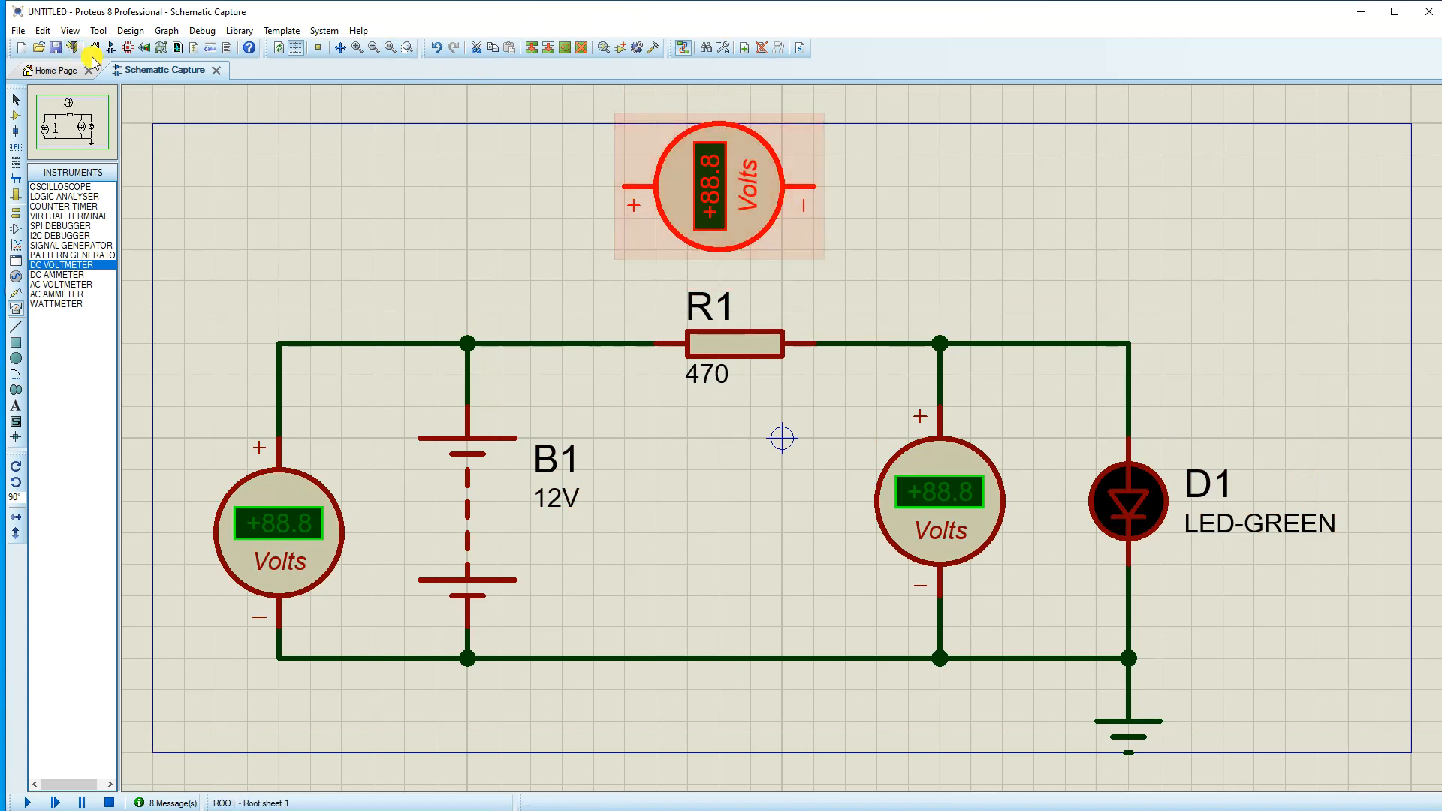
# Set the grid snap to 50th and move the unwired voltmeter above R1 down one fine grid square
pyautogui.click(72, 31)
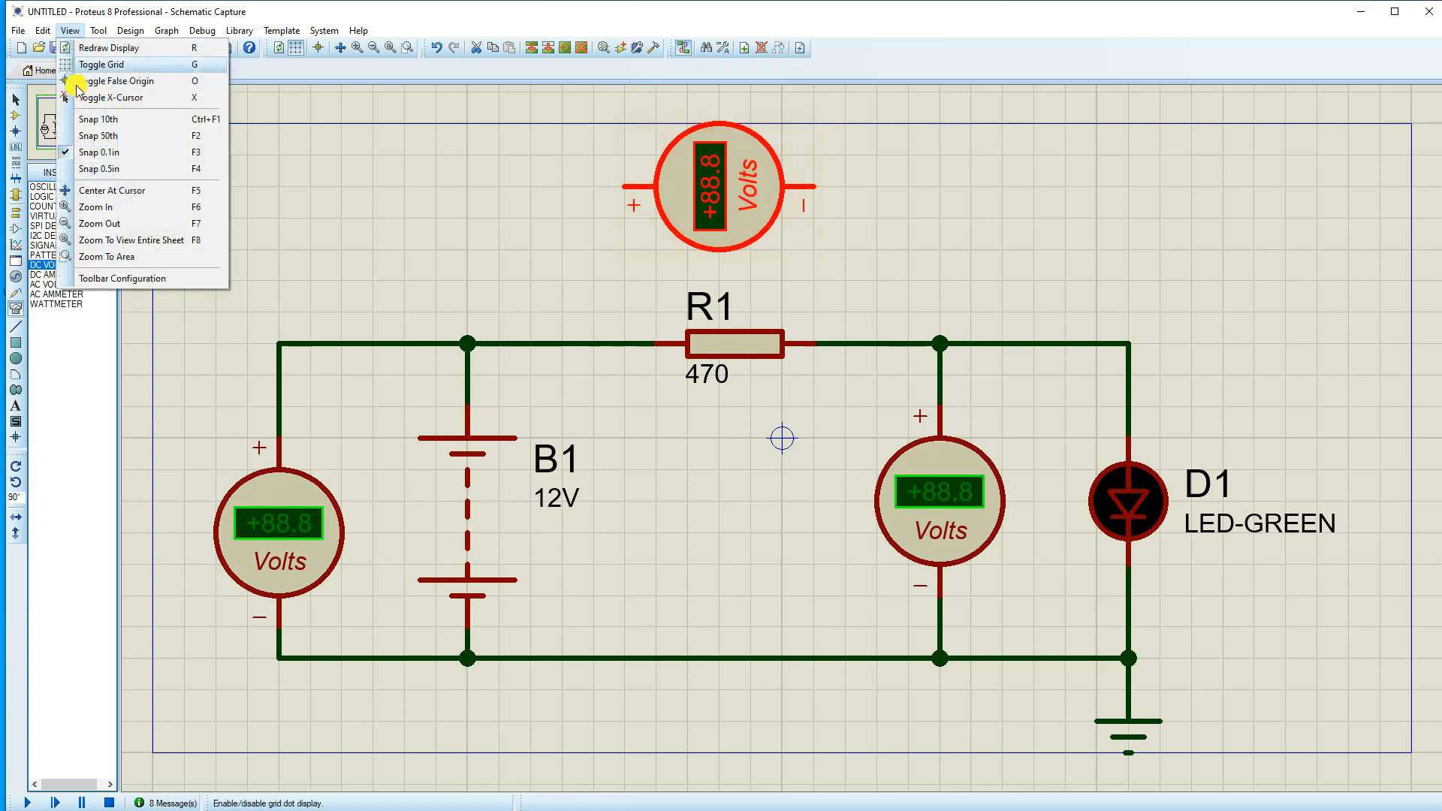
pyautogui.click(87, 138)
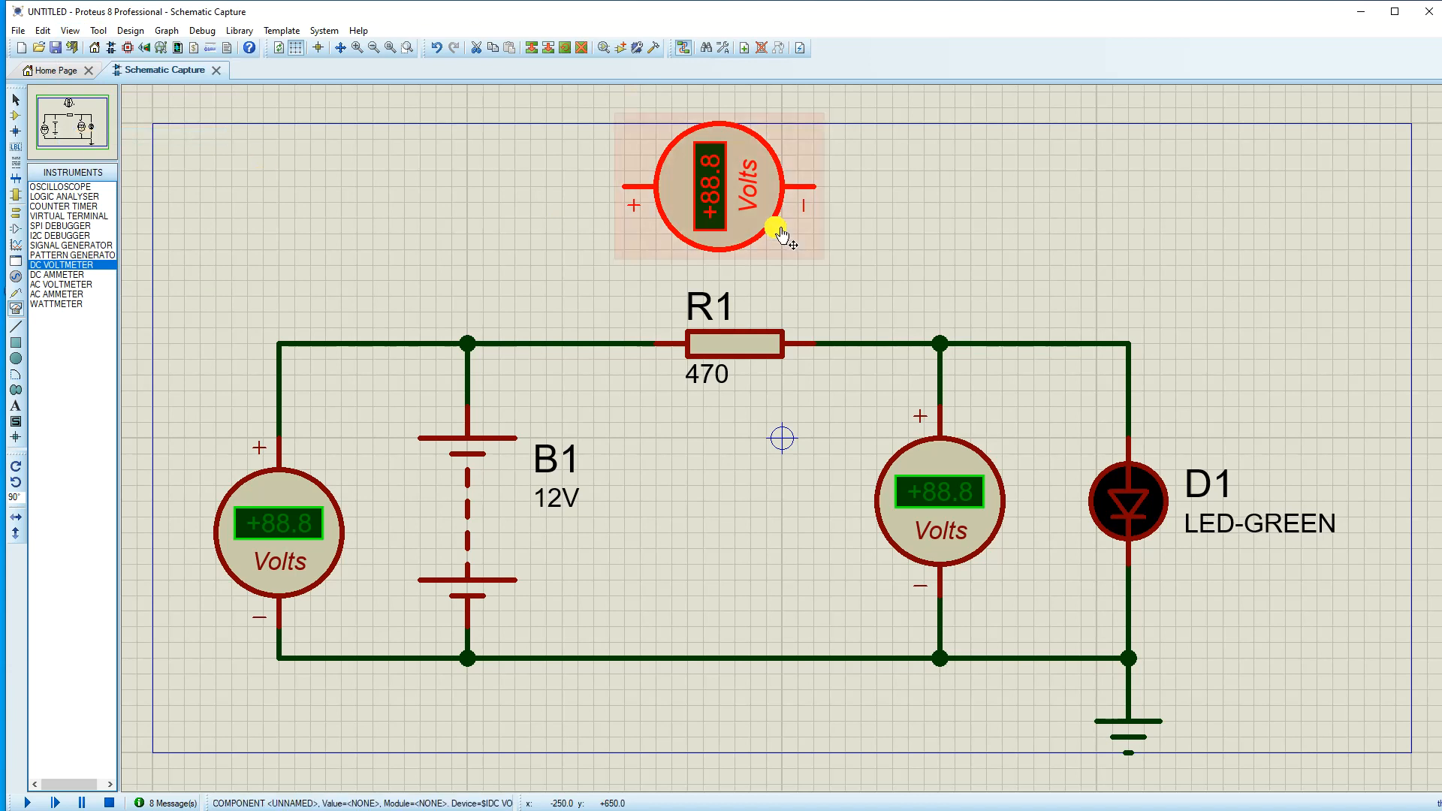
pyautogui.moveTo(711, 196); pyautogui.dragTo(709, 214)
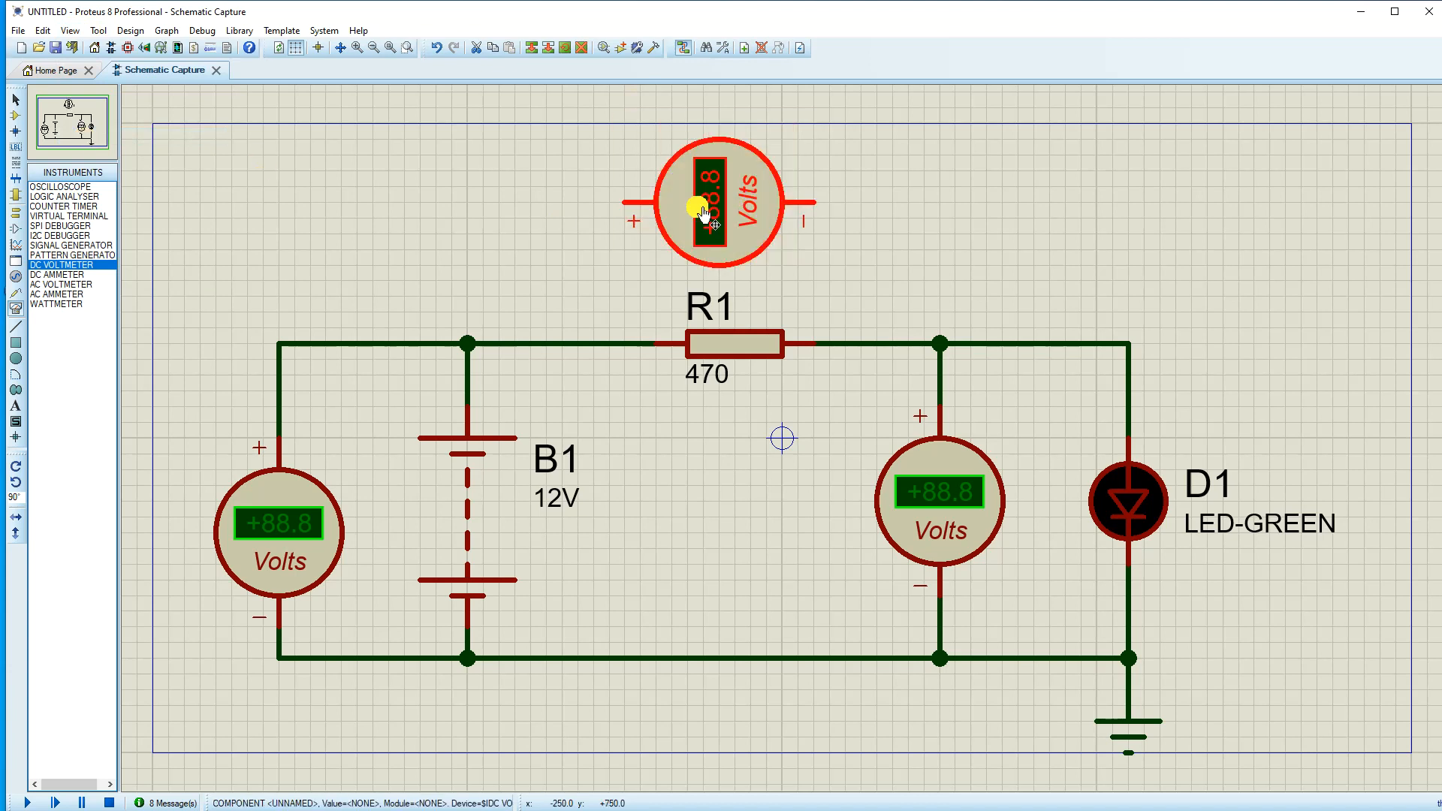
# Wire the upper voltmeter in parallel with R1, its positive lead to B1's upper junction and its negative lead to the LED-side junction
pyautogui.click(632, 217)
pyautogui.click(467, 343)
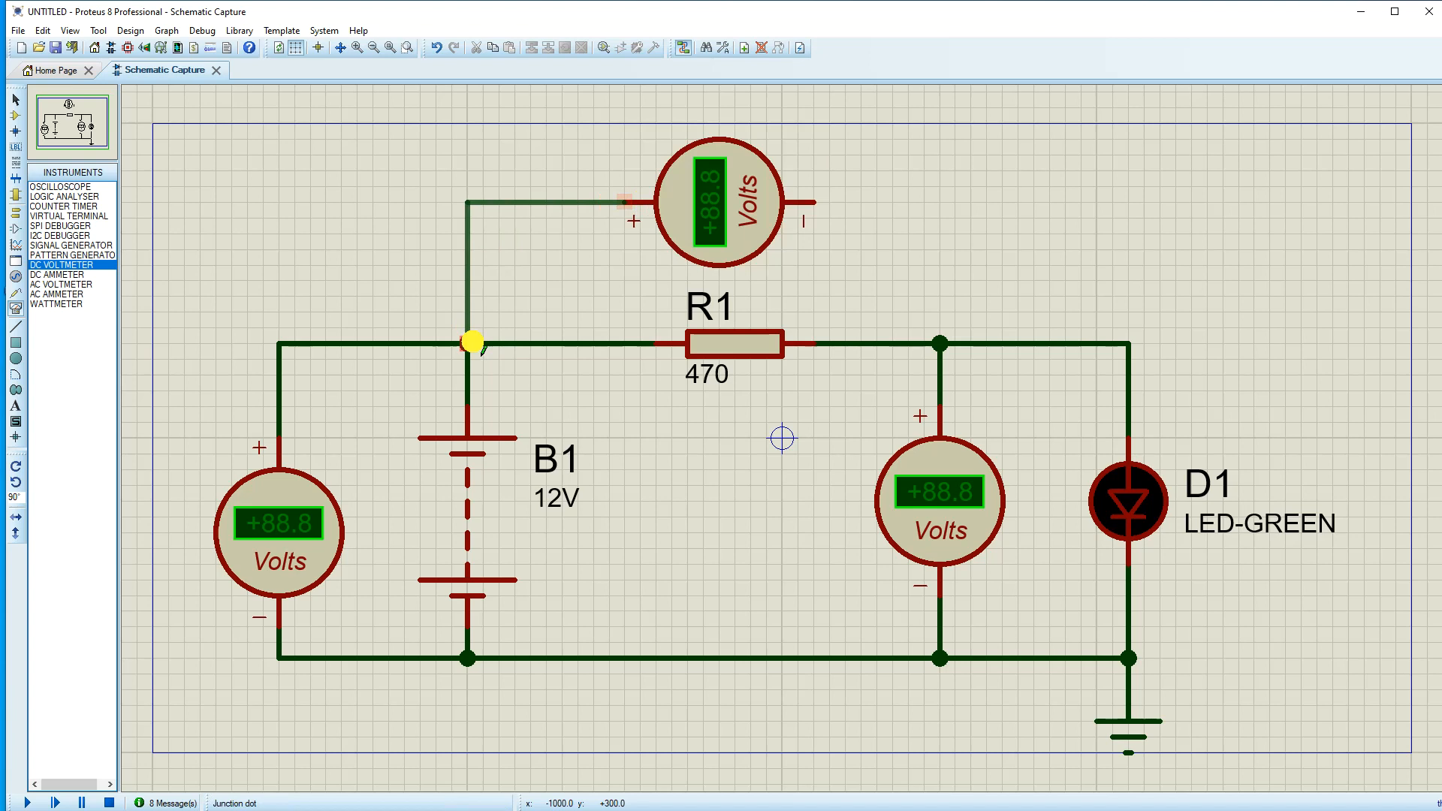
pyautogui.click(826, 210)
pyautogui.click(939, 342)
# Shift the upper voltmeter and R1 together one fine grid square left, and R1 alone one more square to centre them
pyautogui.moveTo(845, 406); pyautogui.dragTo(609, 107)
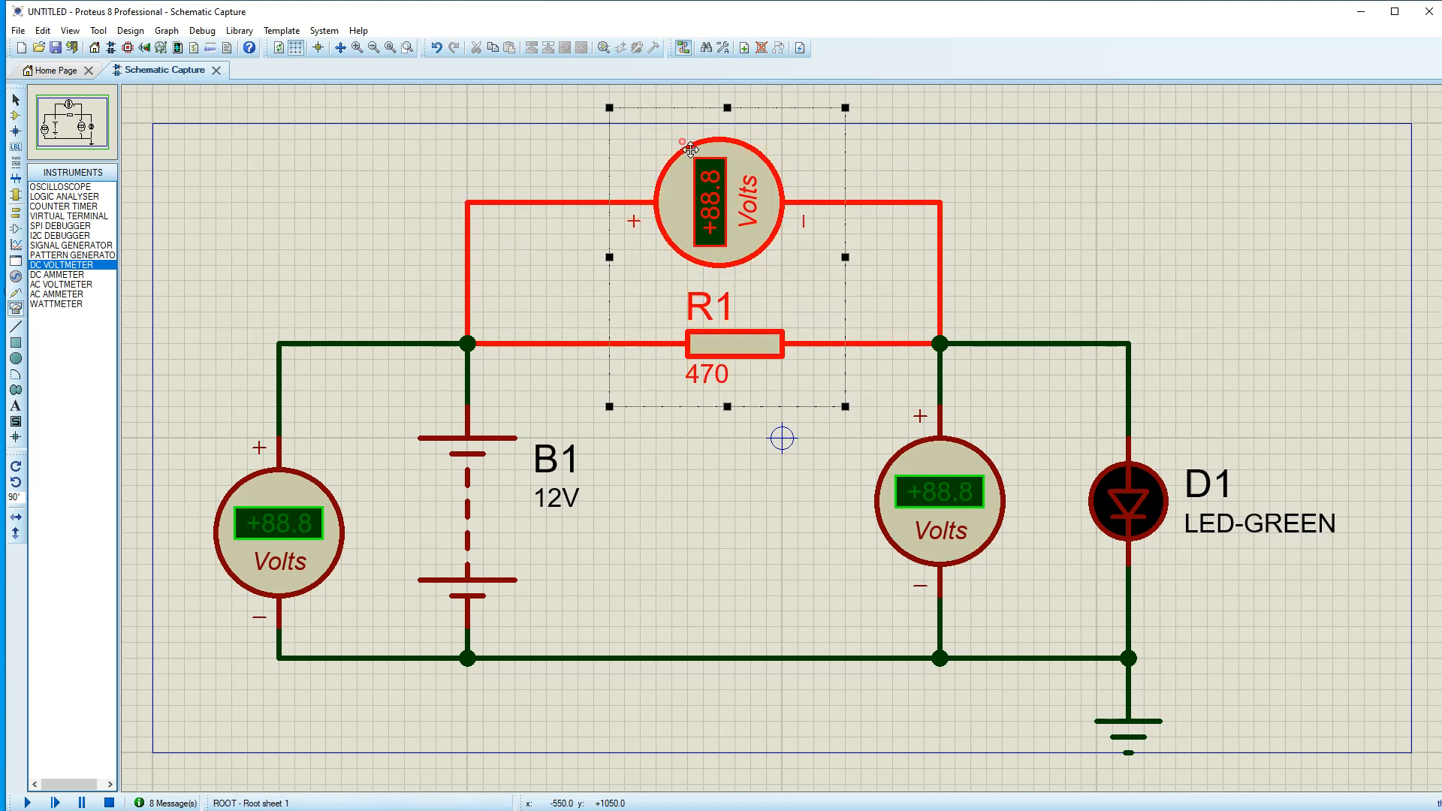
pyautogui.moveTo(719, 181); pyautogui.dragTo(750, 177)
pyautogui.click(947, 139)
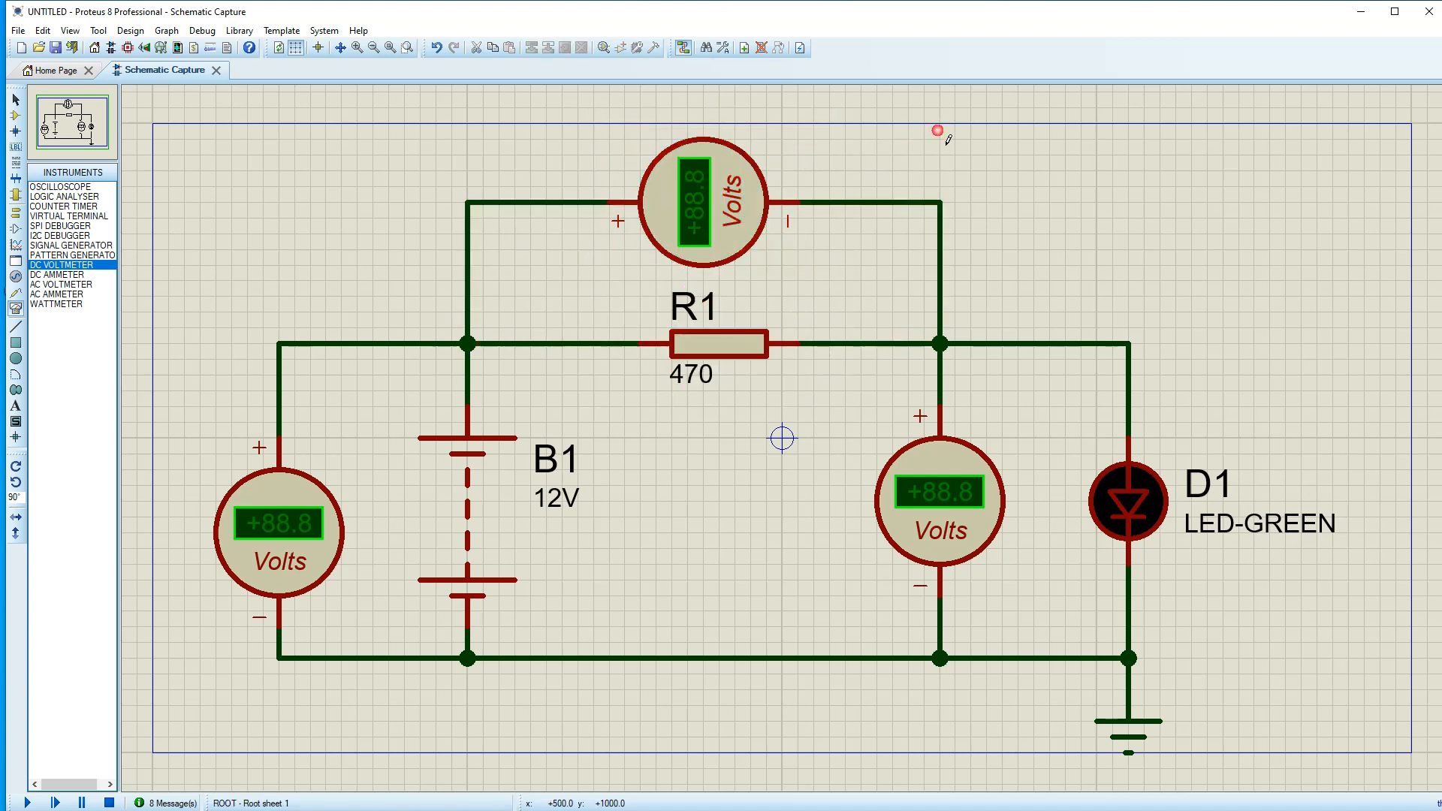
pyautogui.click(755, 342)
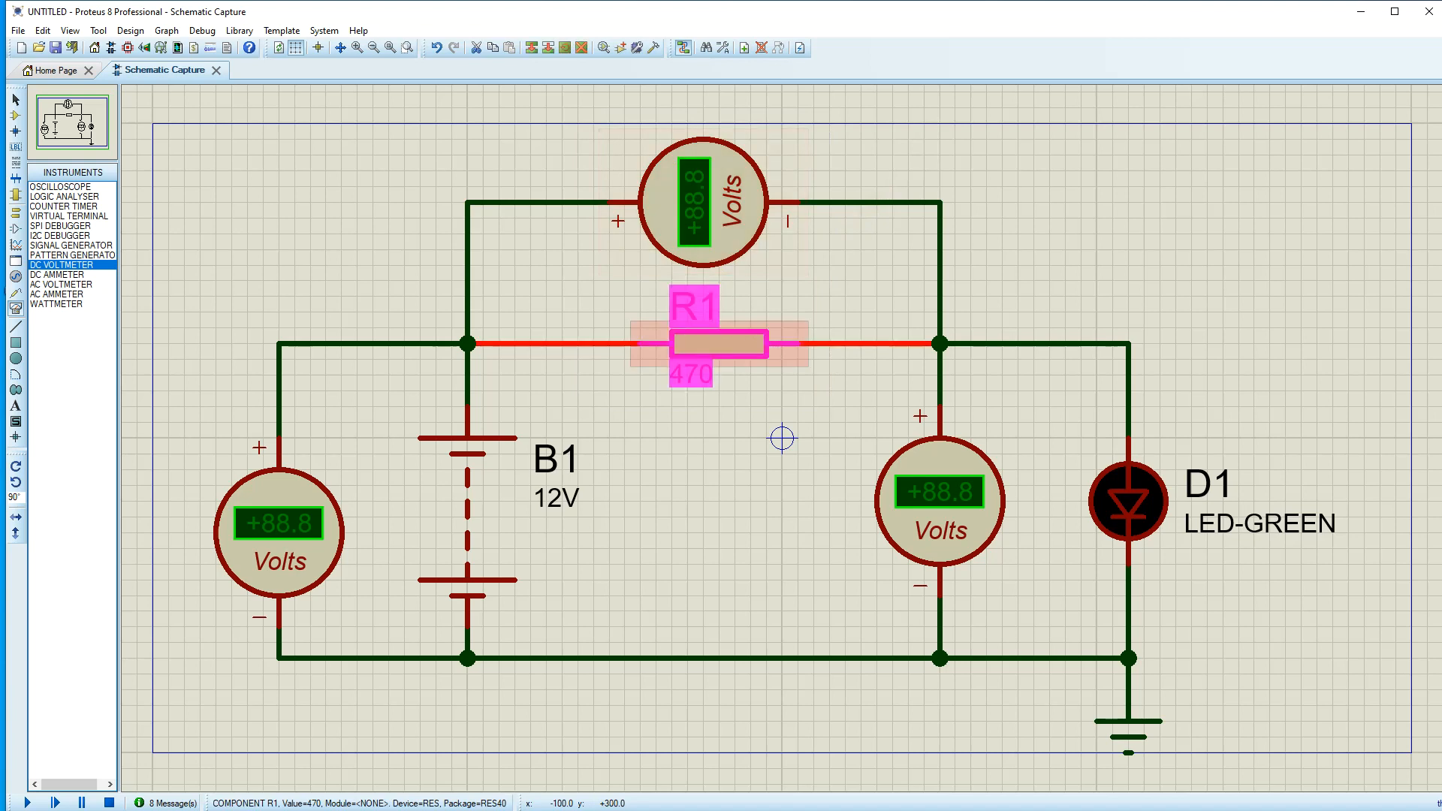
pyautogui.click(689, 396)
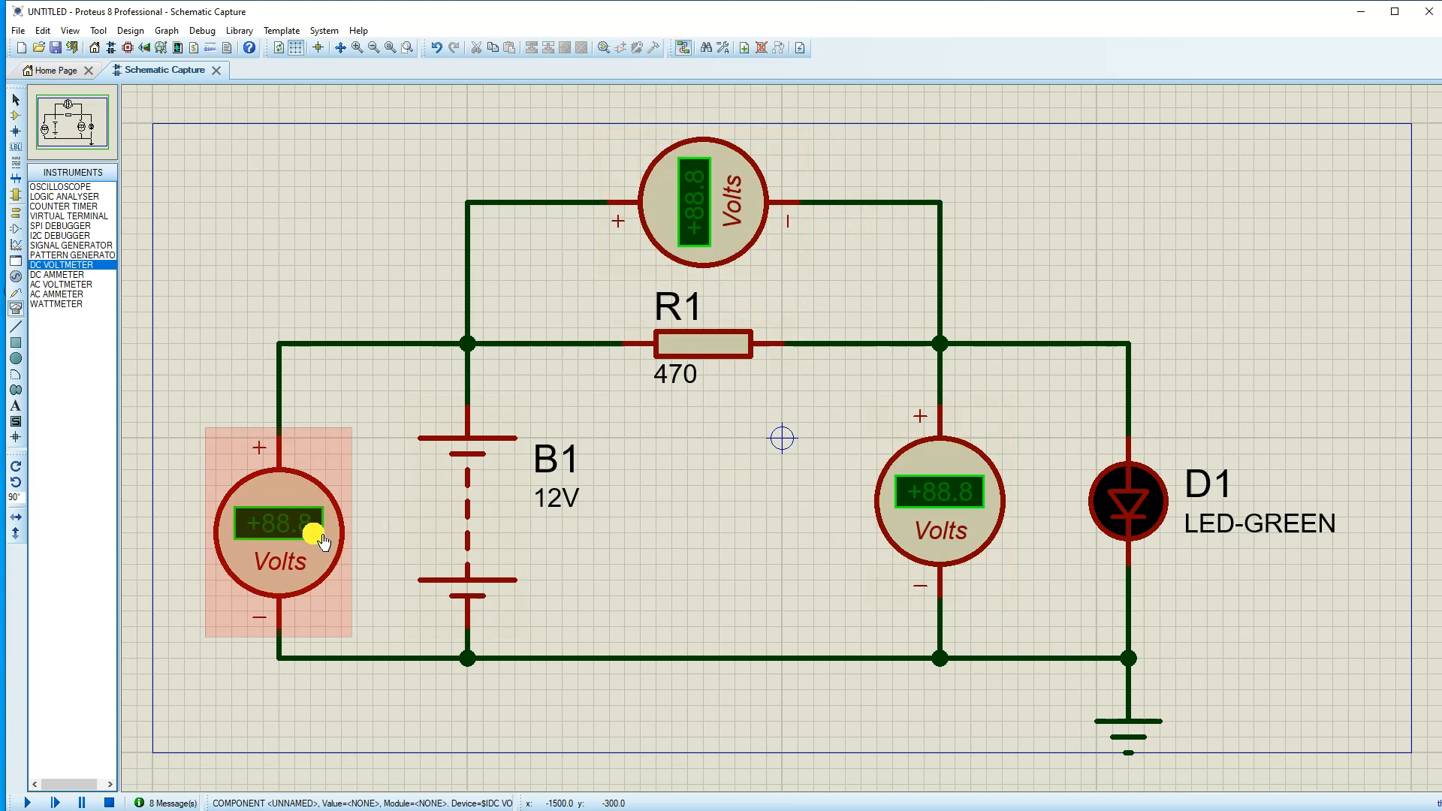
# Simulate the circuit and add the resistor and LED voltages, 9.74 + 2.26, in Calculator to check them against the battery voltage
pyautogui.click(29, 802)
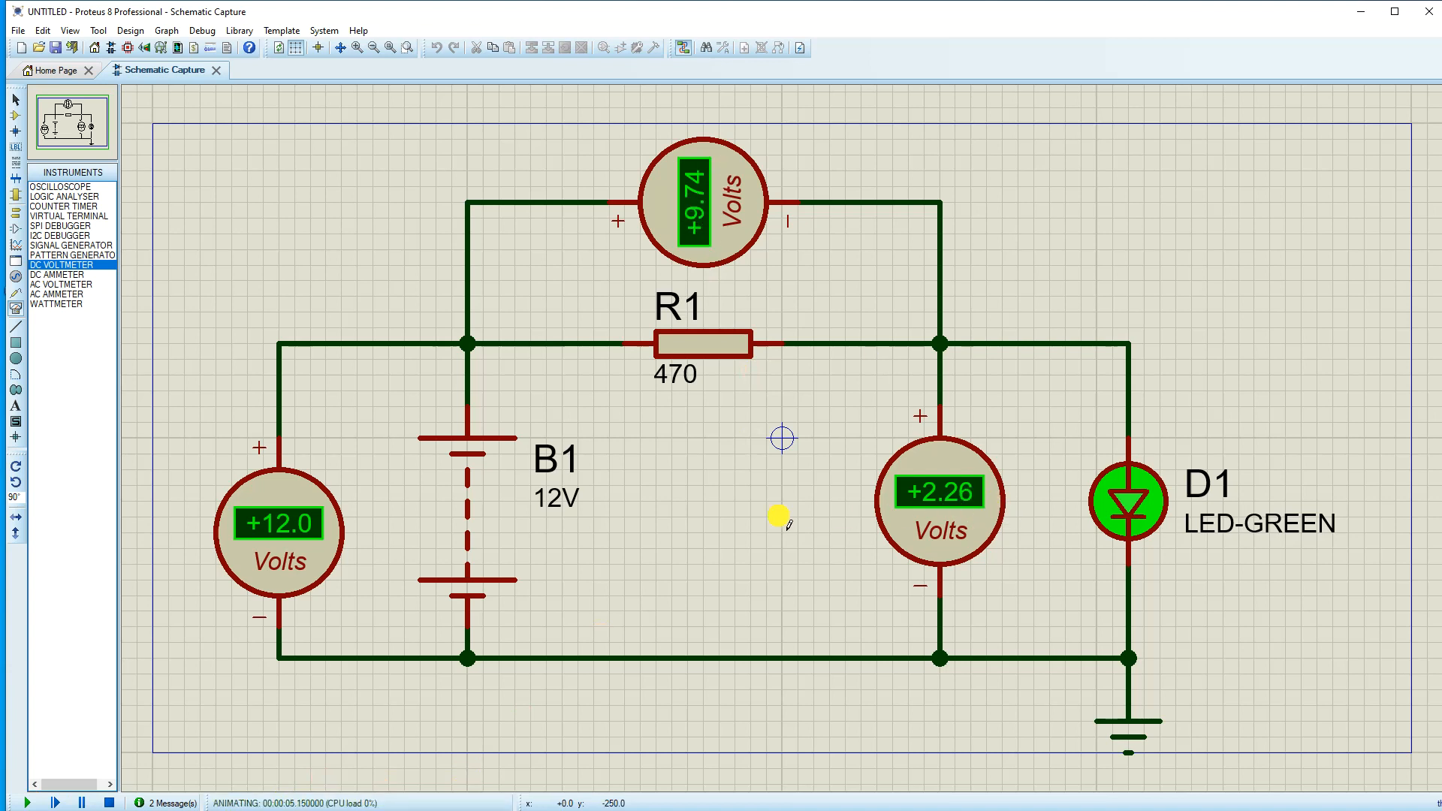
pyautogui.press('super')
pyautogui.write('cal')
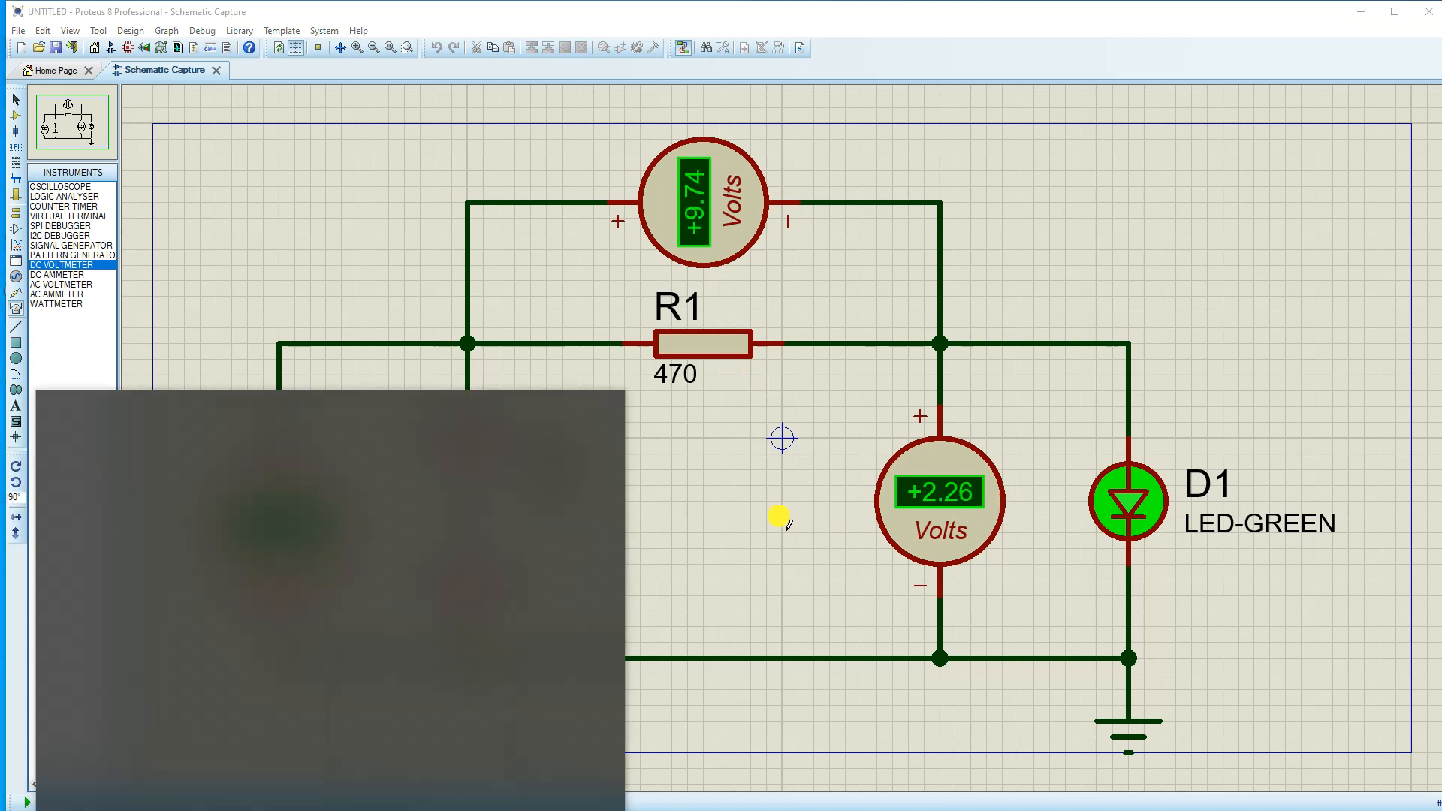
pyautogui.press('Return')
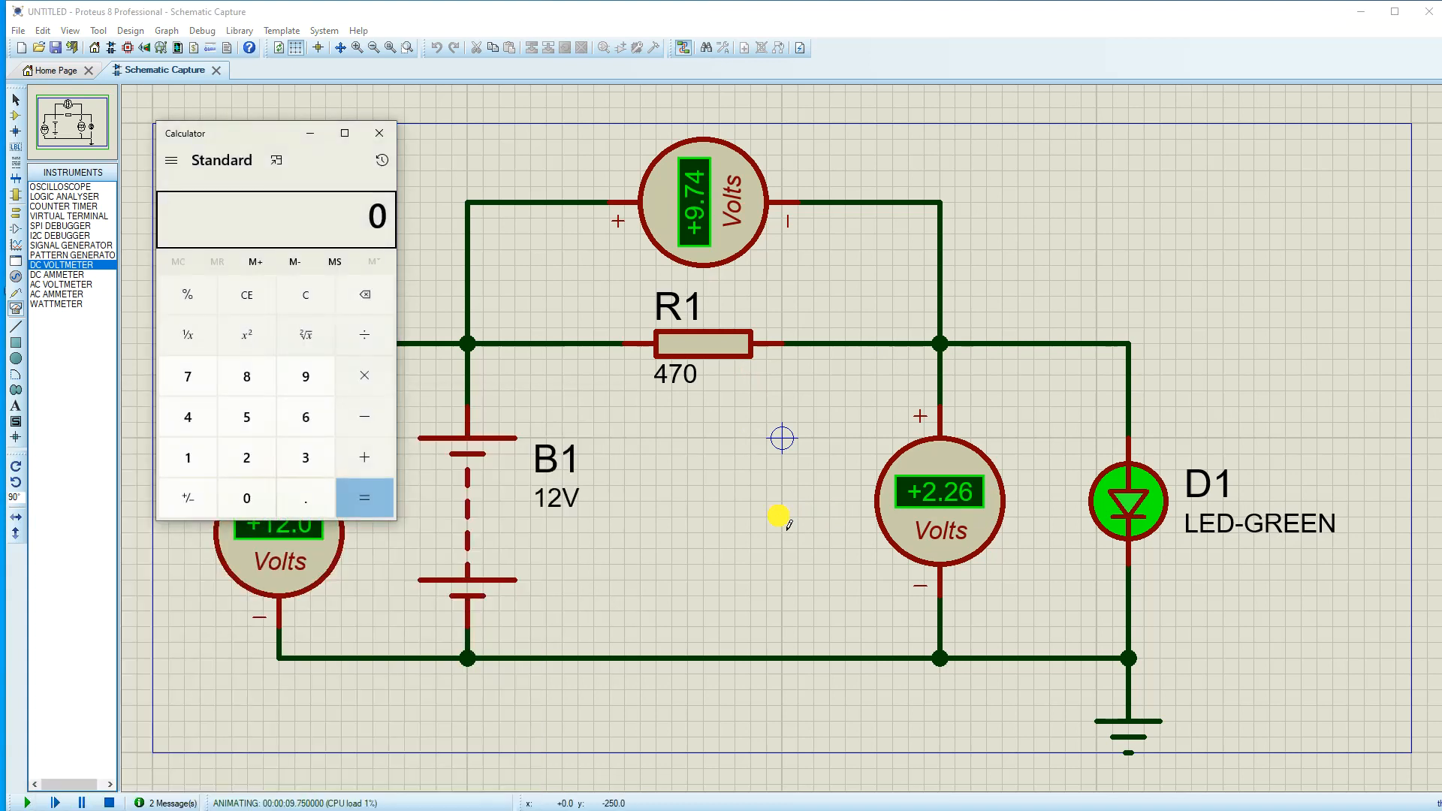
pyautogui.write('9.74')
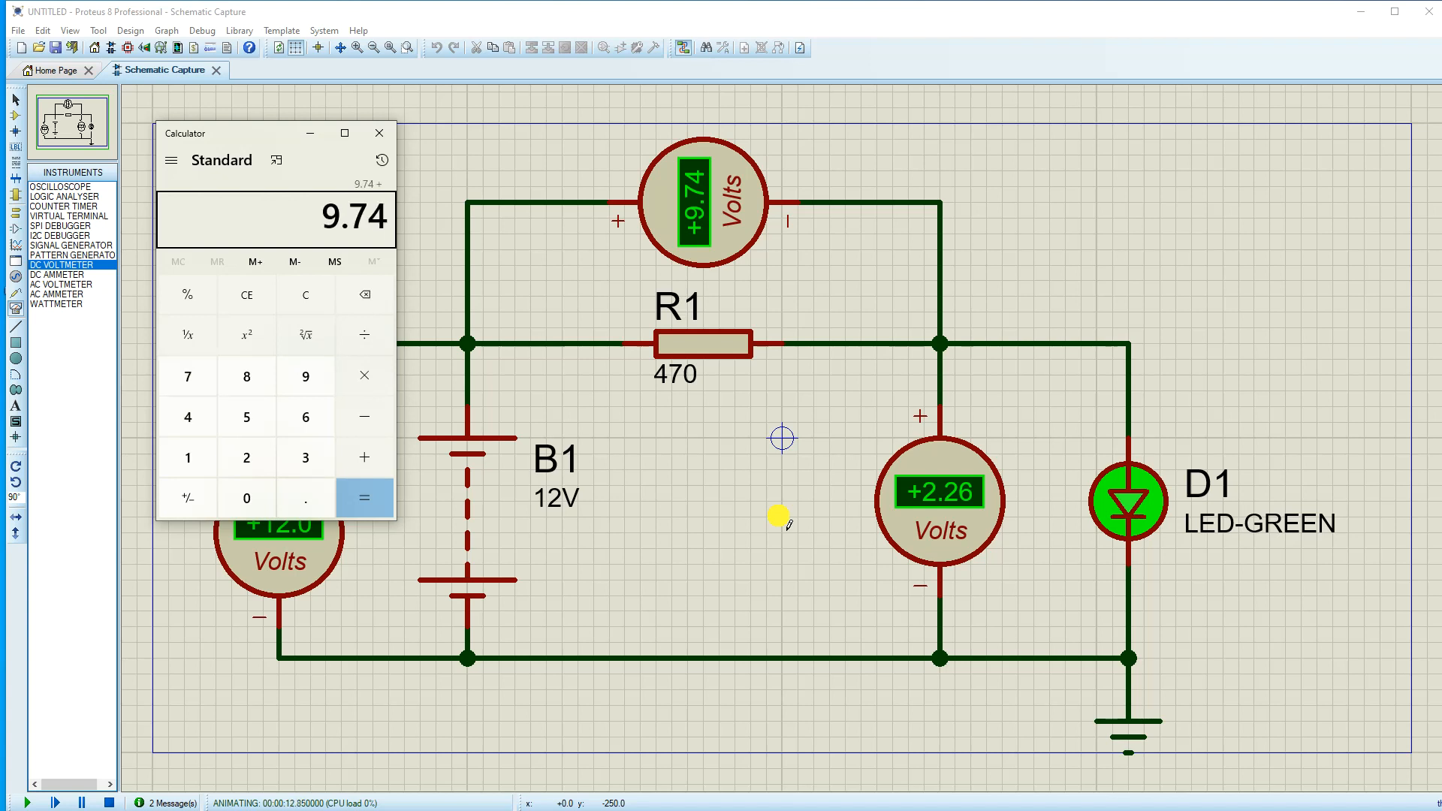
pyautogui.write('2.26')
pyautogui.press('Return')
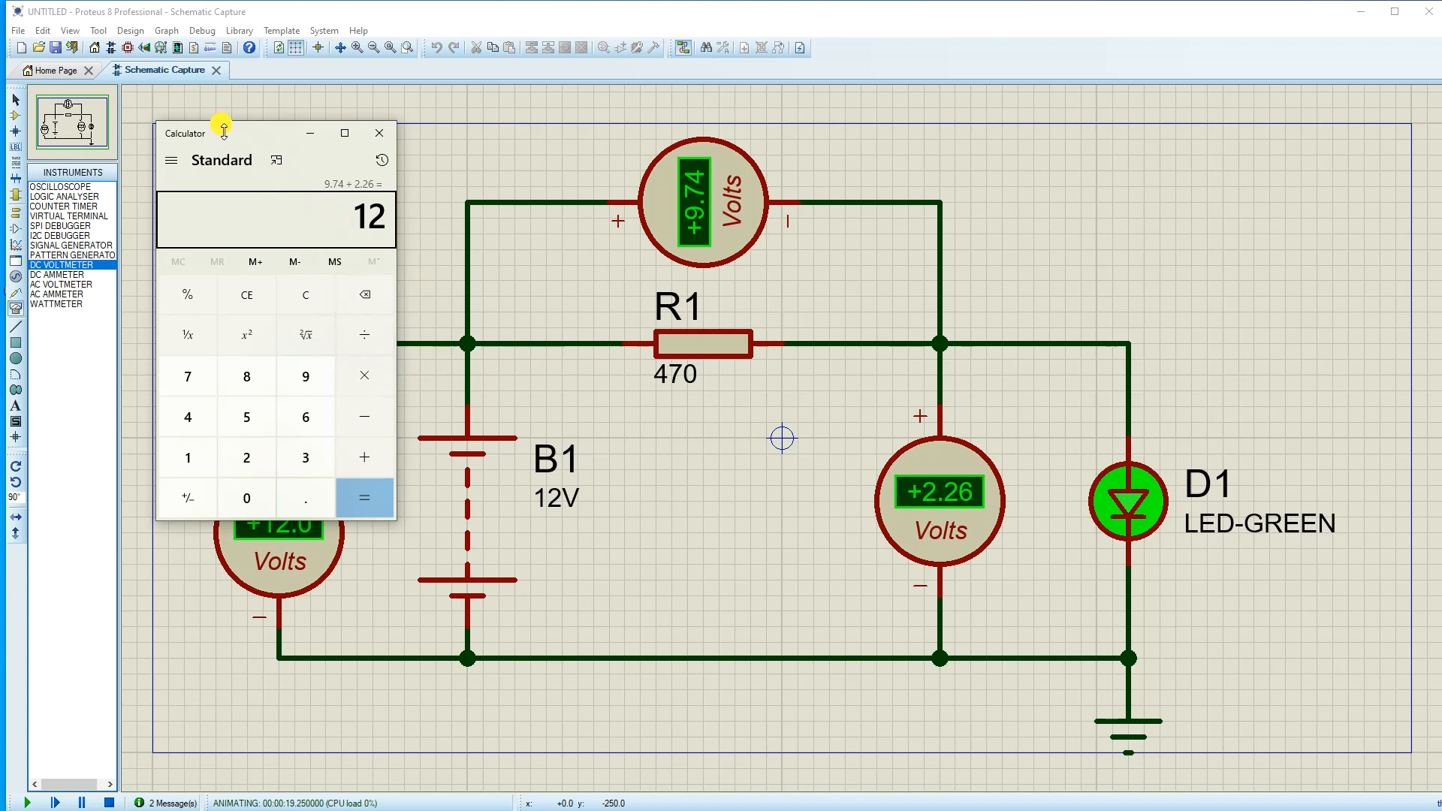
pyautogui.click(378, 133)
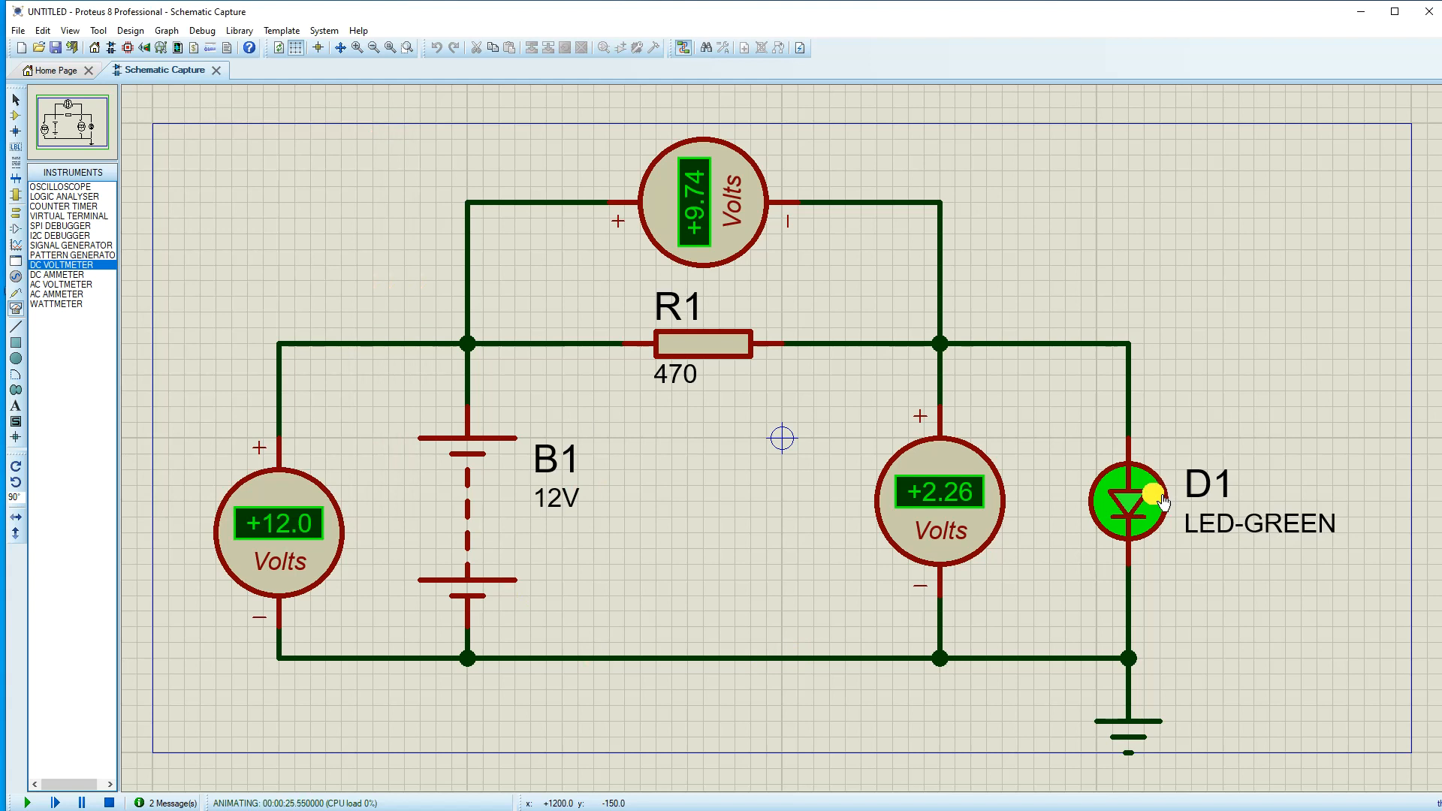
# Stop the simulation to move the ground symbol up one fine grid square, and run the simulation again
pyautogui.click(1126, 737)
pyautogui.click(110, 803)
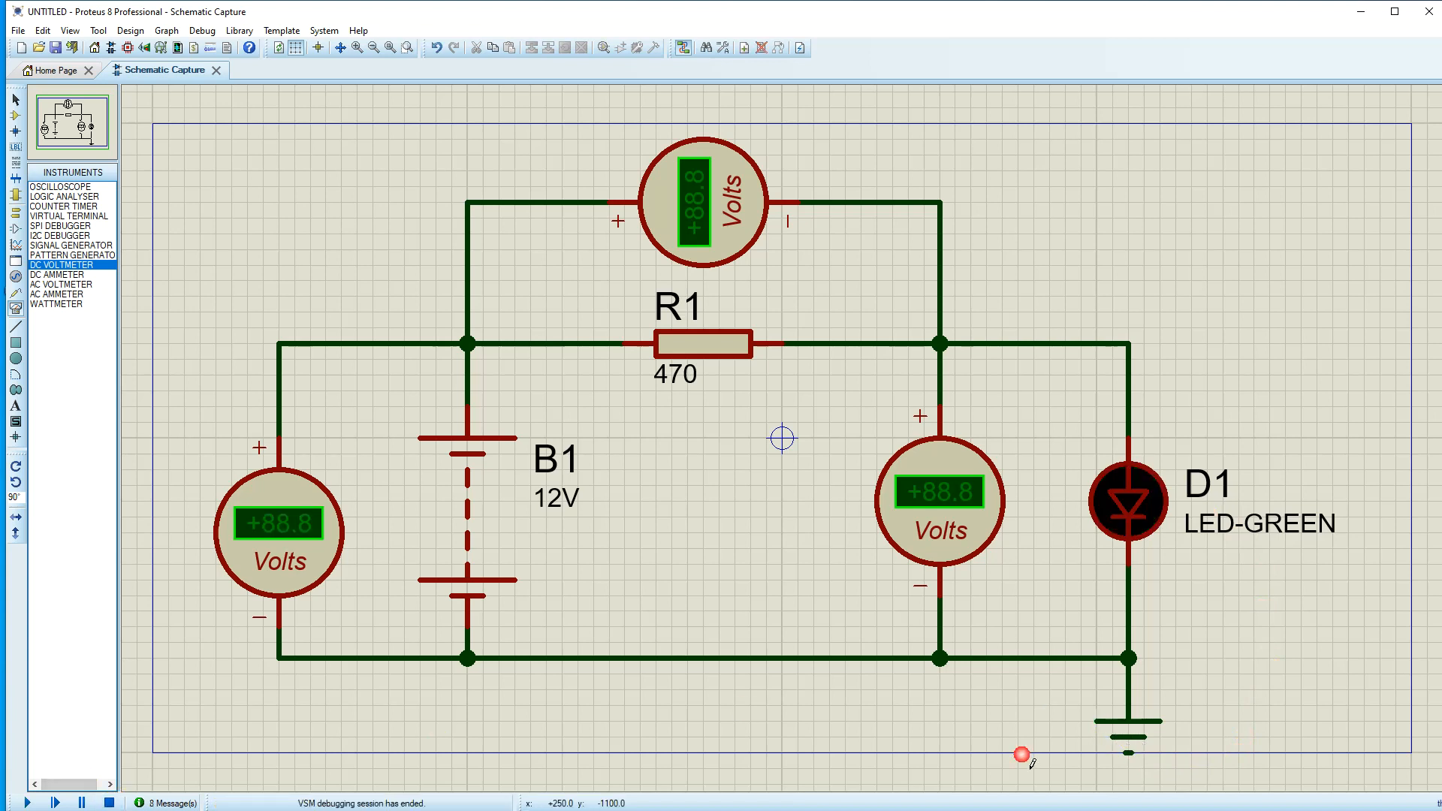
pyautogui.moveTo(1127, 737); pyautogui.dragTo(1128, 721)
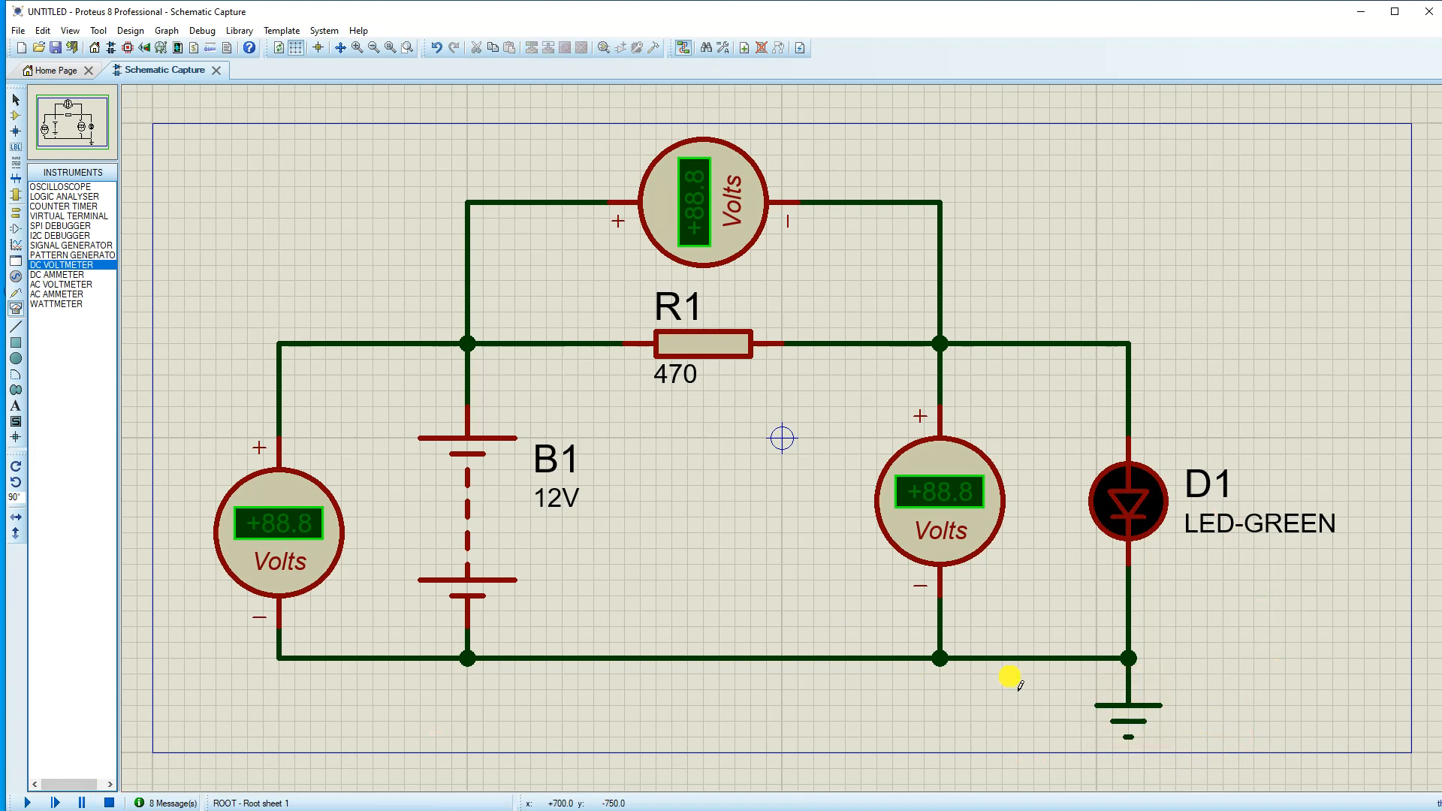
pyautogui.click(22, 805)
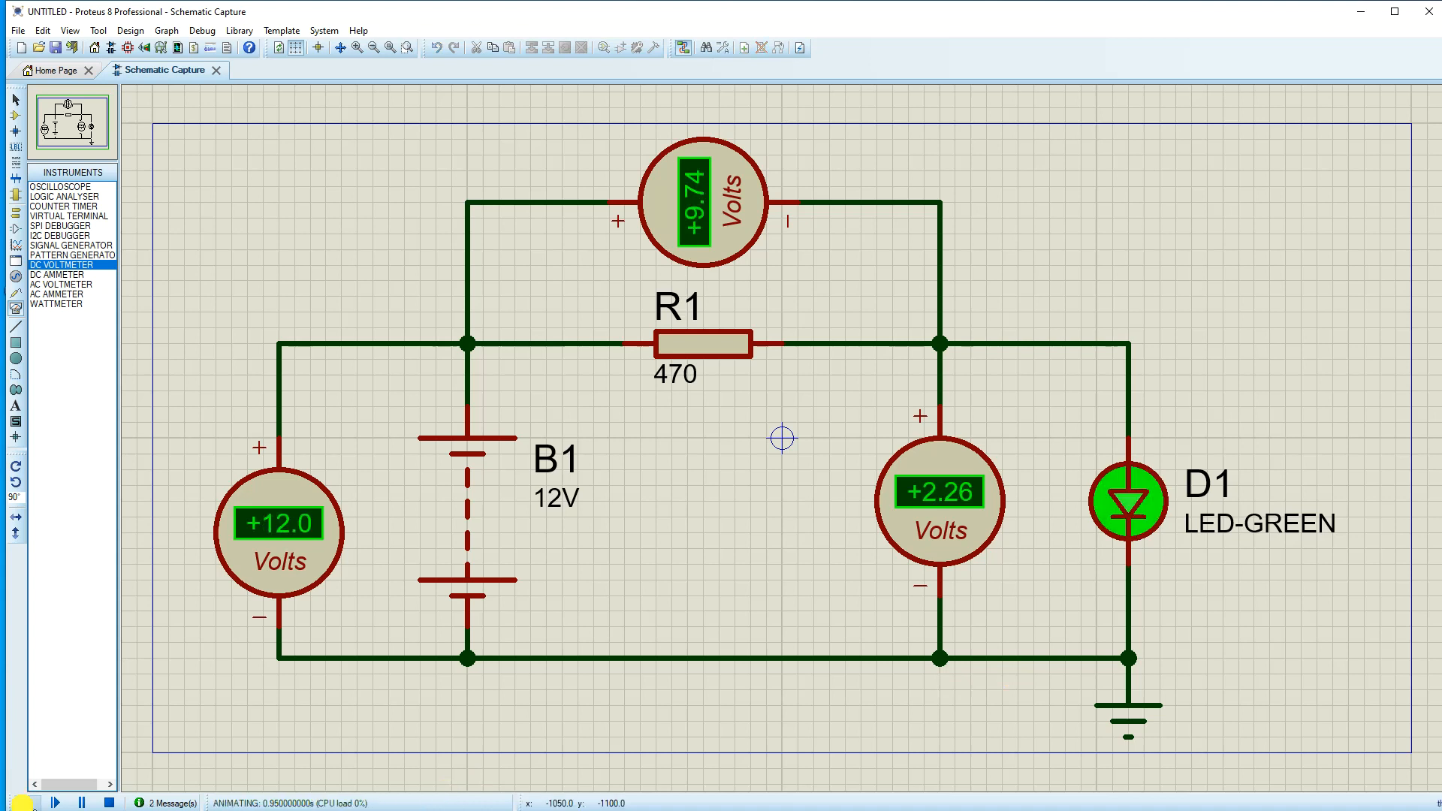